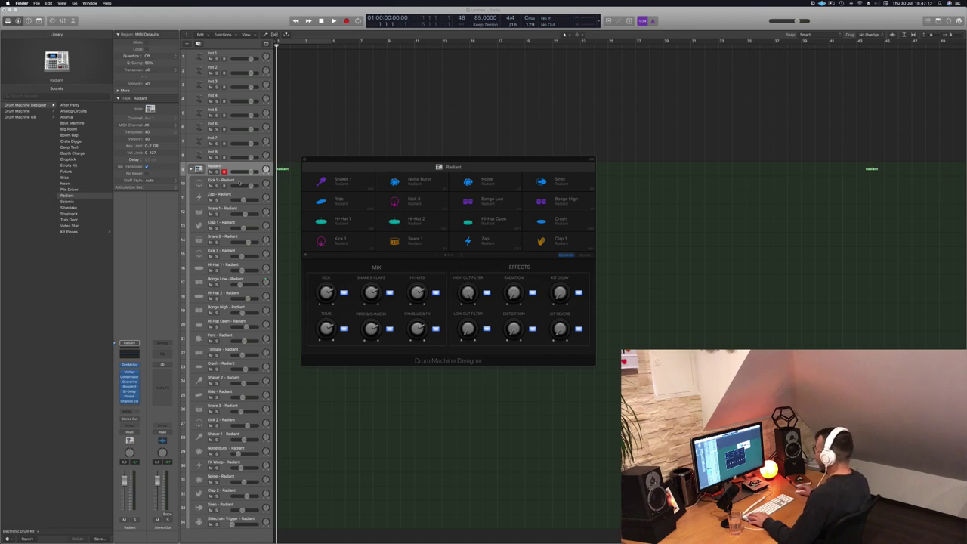
- Select the main Radiant kit track, raise the Musical Typing octave and audition the kit's kick and snare sounds
left_click(240, 183)
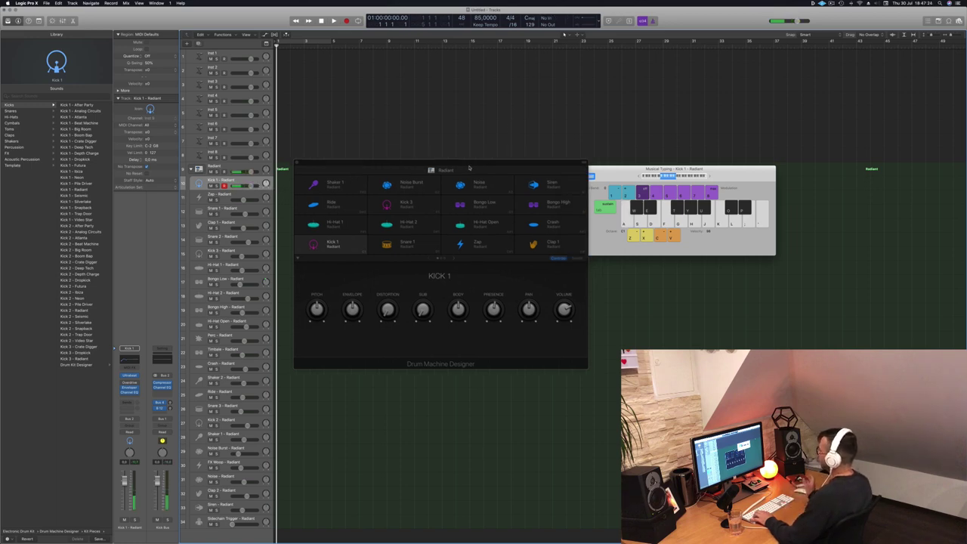
left_click_drag(484, 161, 565, 229)
key("Up")
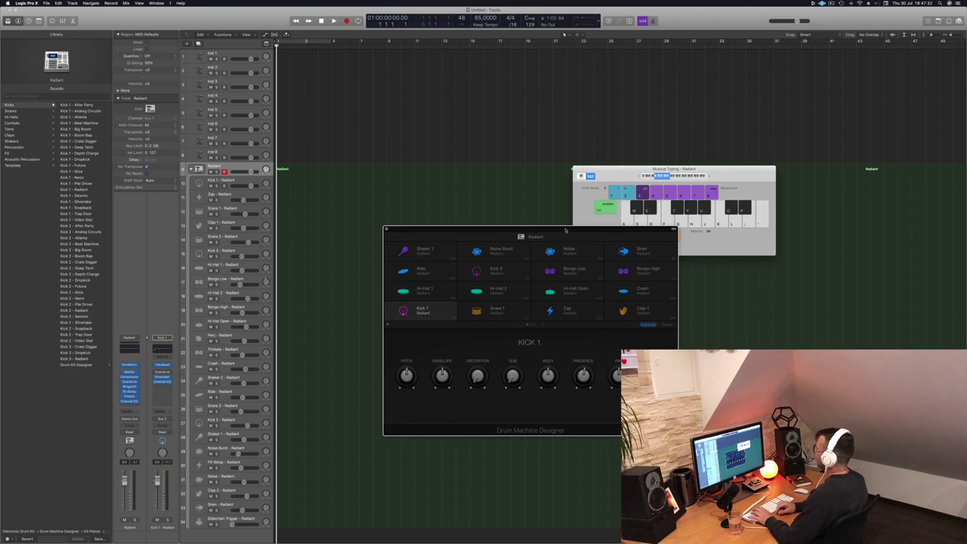
left_click(706, 177)
key("a")
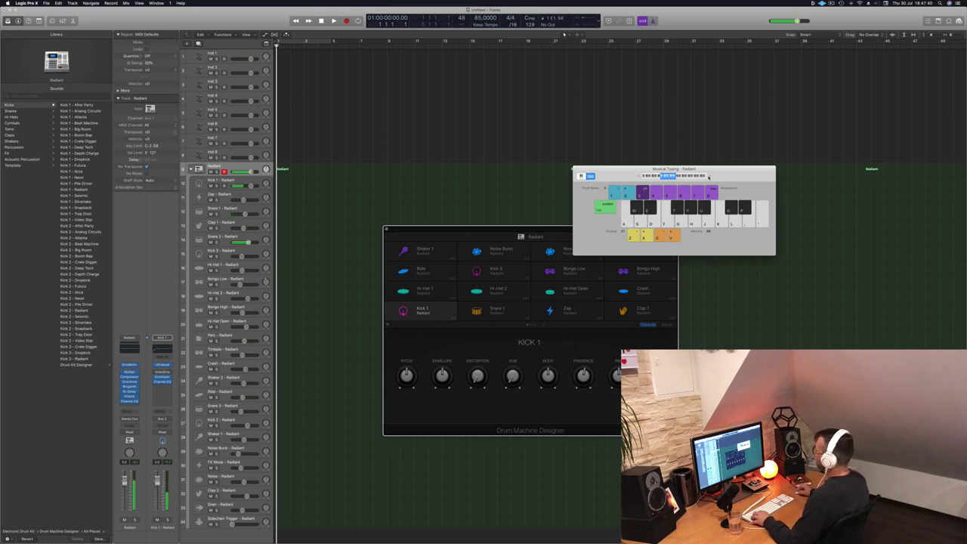
key("w")
key("d")
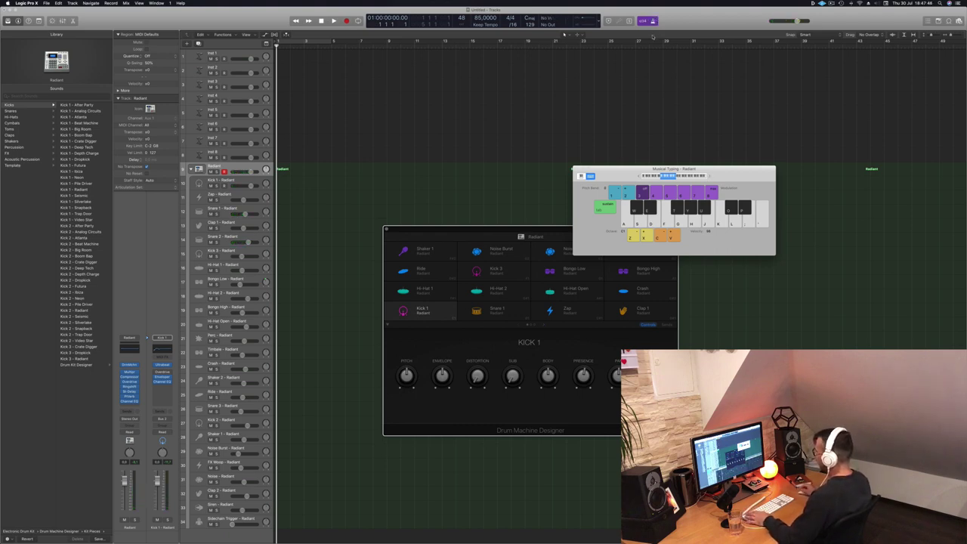
- Record a two-bar alternating kick and snare pattern on the Radiant track and play it back
key("r")
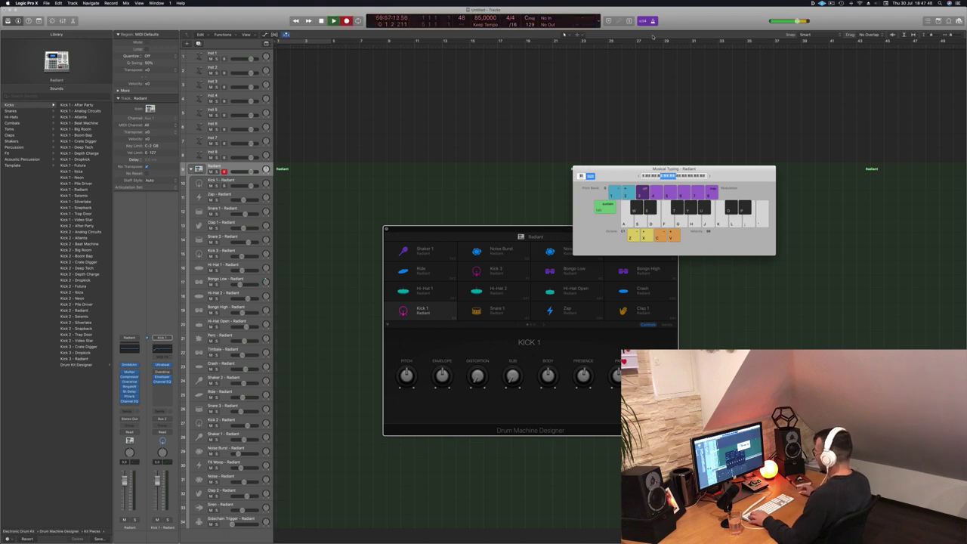
key("a")
key("d")
key("a")
key("d")
key("a")
key("d")
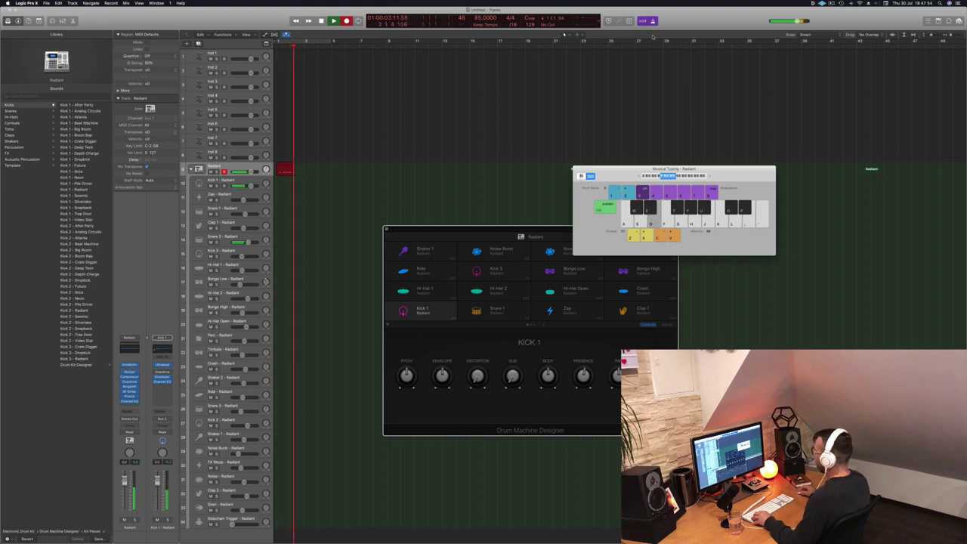
key("a")
key("d")
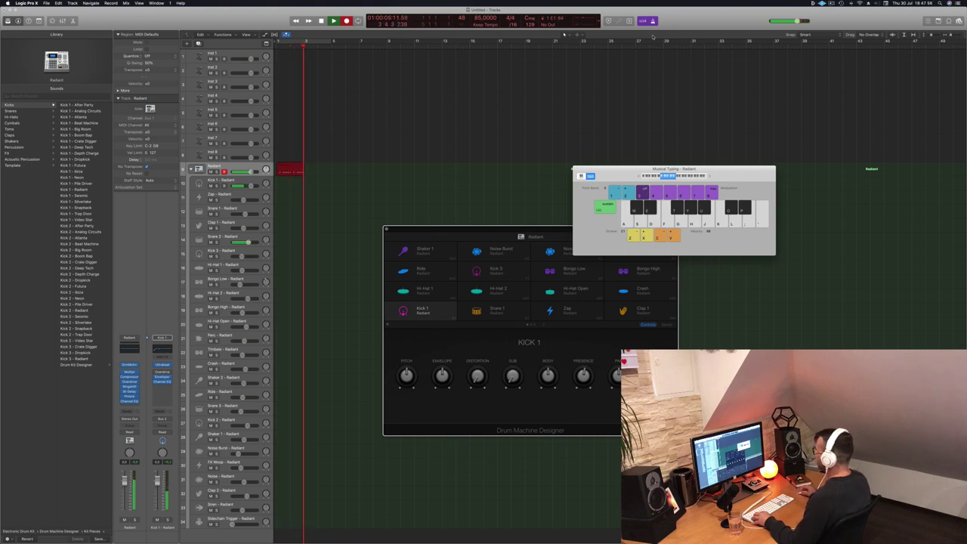
key("space")
key("space")
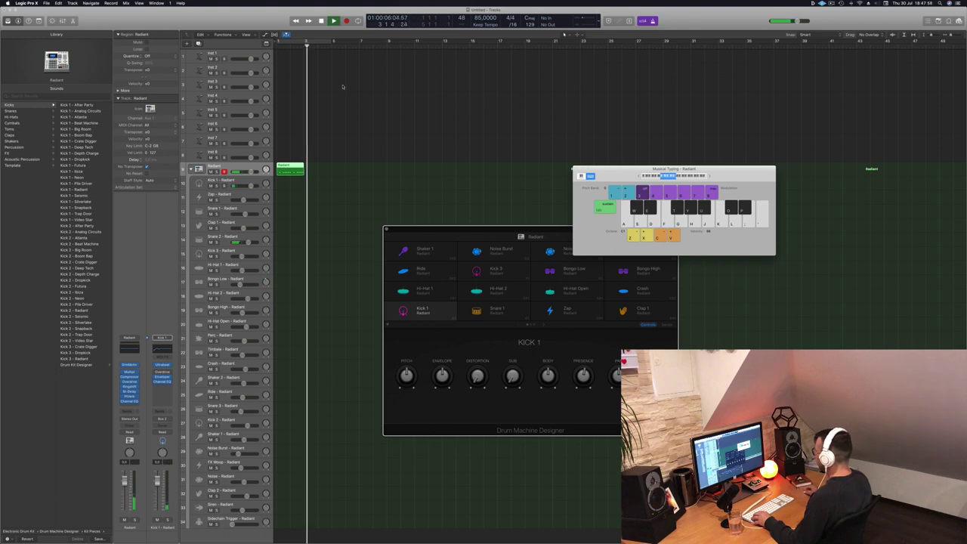
- Turn on cycle playback and quantize all notes of the recorded region to 1/16 in the Piano Roll
key("c")
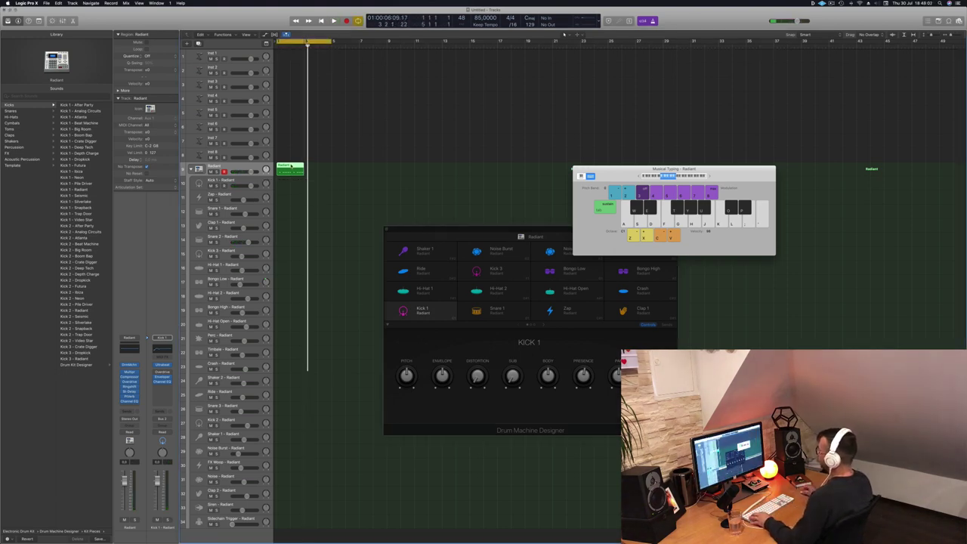
double_click(291, 167)
key("super+a")
key("space")
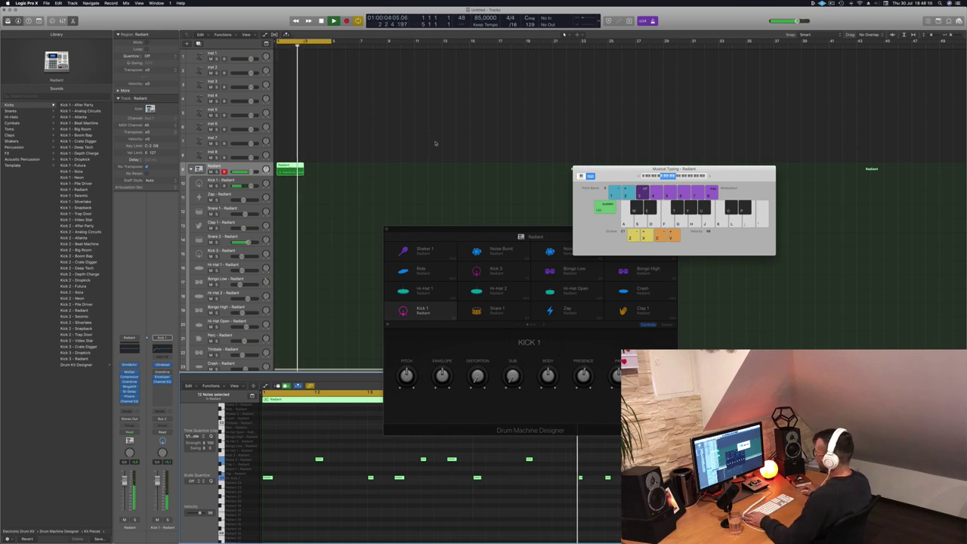
key("space")
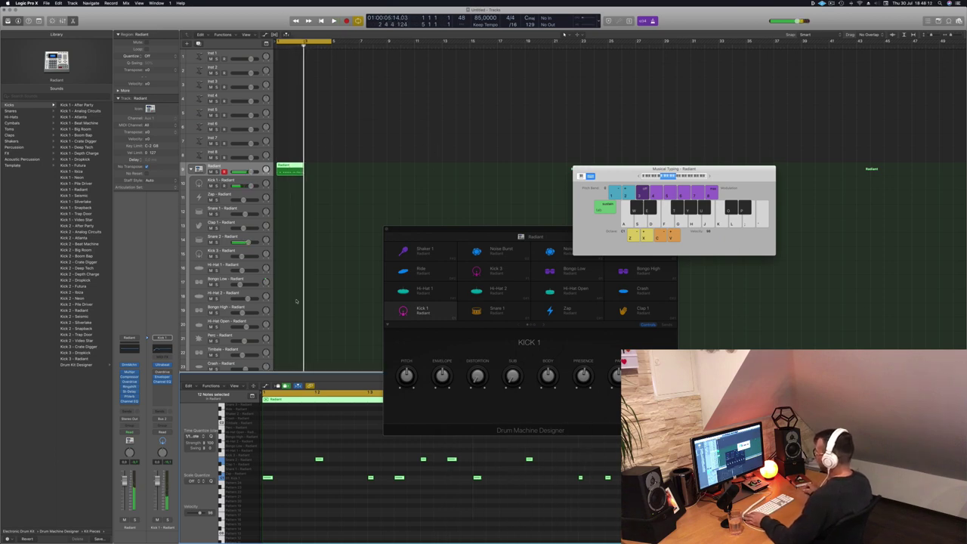
- Copy the Radiant region onto the Kick 1 track and delete the snare notes from the copy
left_click_drag(290, 167, 291, 188)
left_click(285, 179)
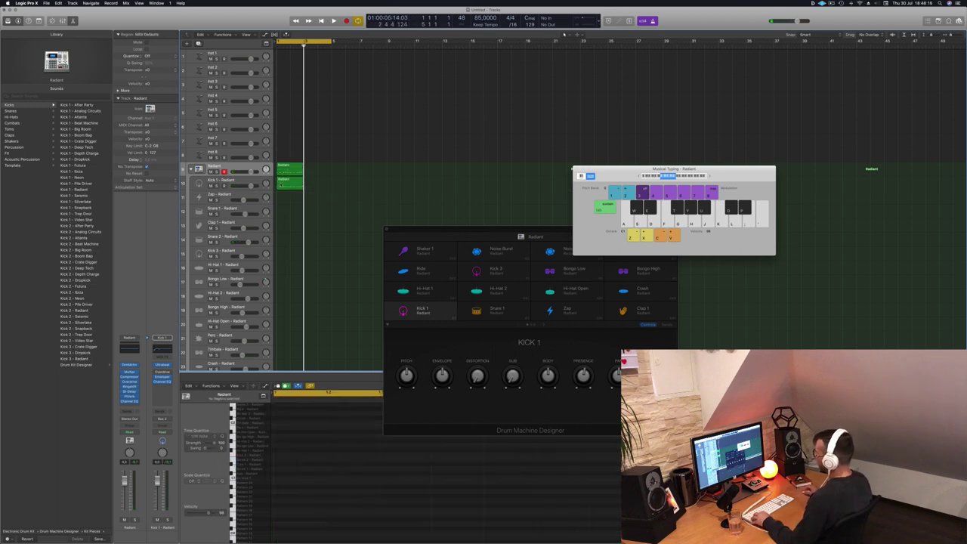
scroll(316, 465, "down", 2)
left_click_drag(300, 451, 602, 470)
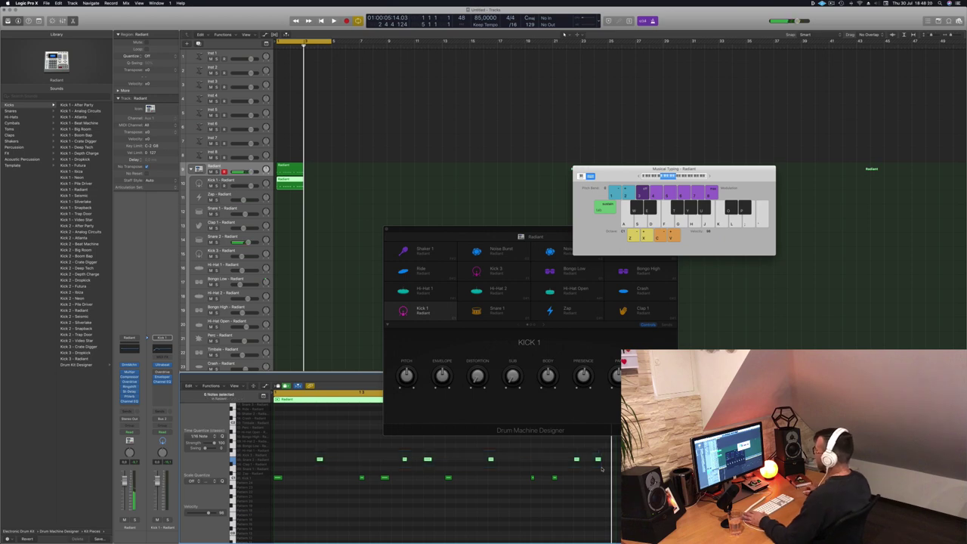
key("ctrl+v")
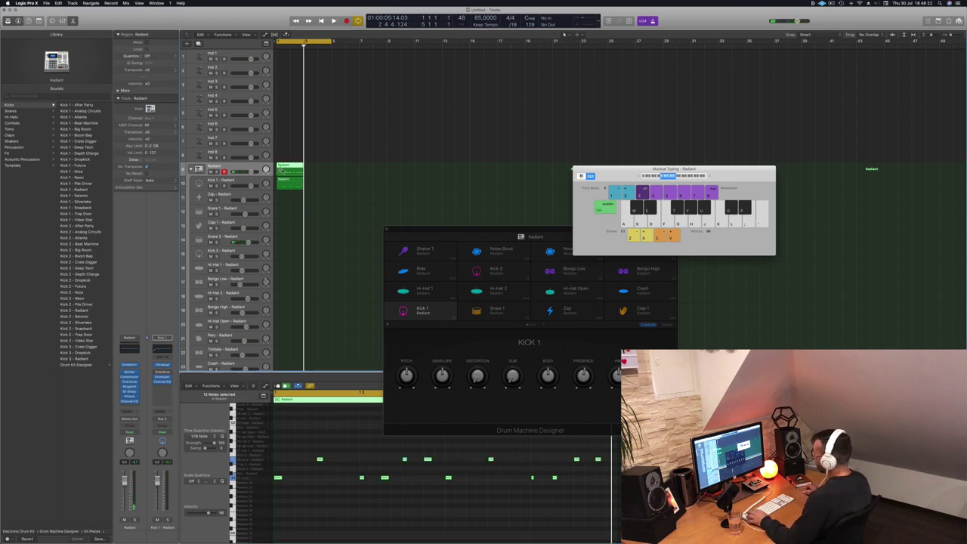
- Move the original Radiant region to the Snare 2 track, delete its kick notes and play the result
left_click_drag(288, 171, 287, 239)
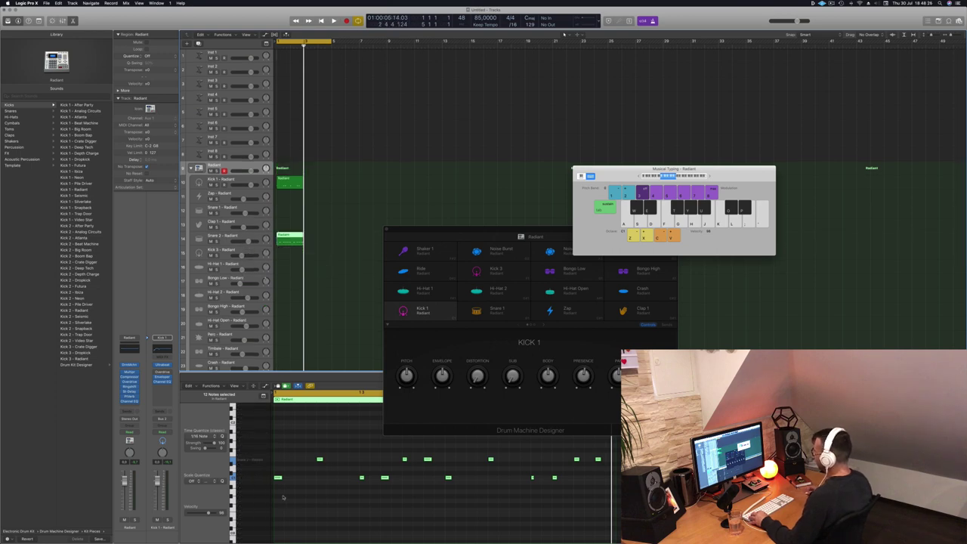
left_click_drag(280, 494, 599, 478)
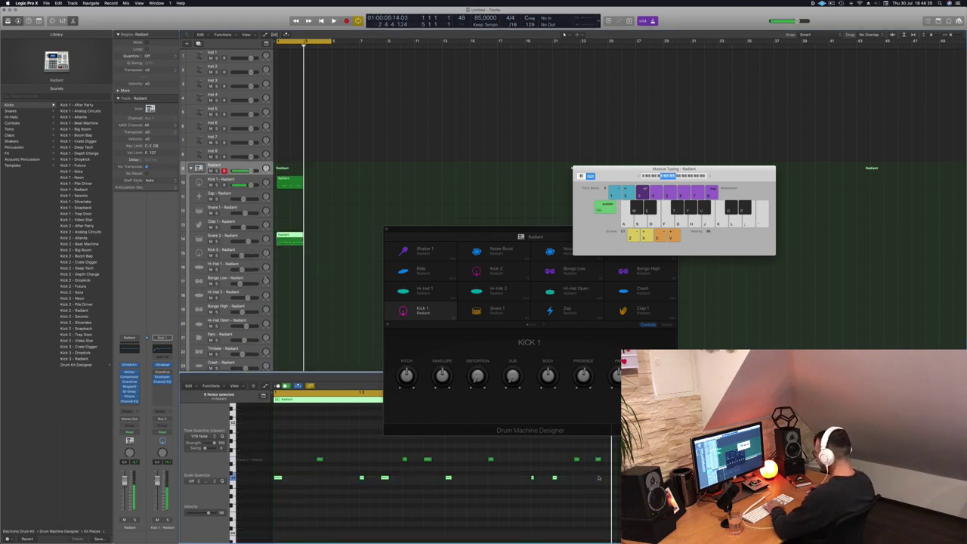
key("space")
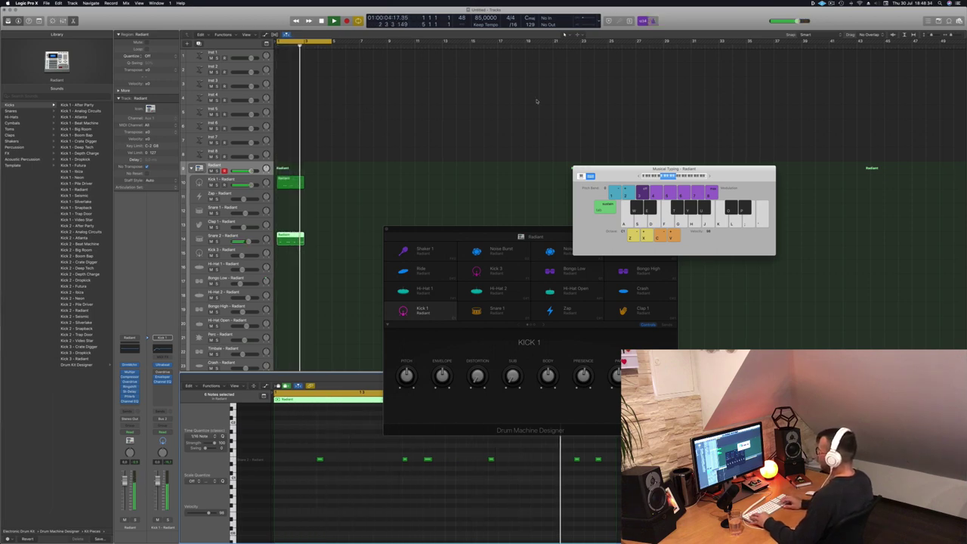
key("space")
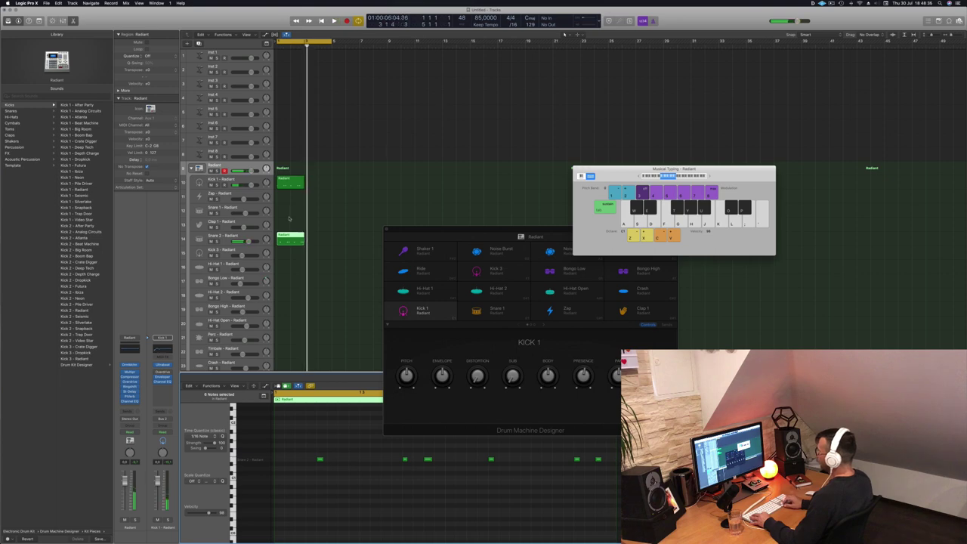
- Duplicate the Kick 1 and Snare 2 regions together to bar 3 and play the loop
left_click_drag(315, 184, 302, 242)
left_click_drag(306, 184, 323, 186)
key("space")
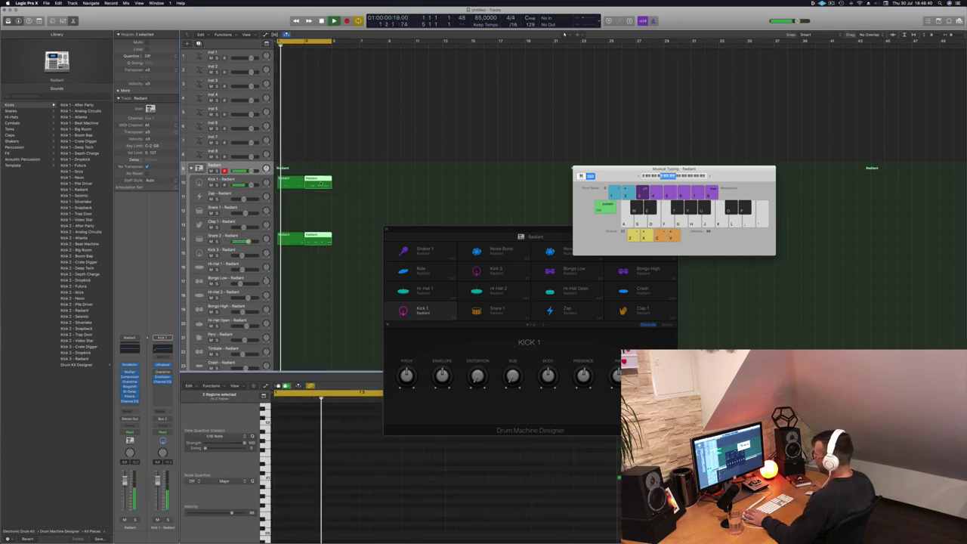
key("super+Up")
key("super+Up")
key("super+Up")
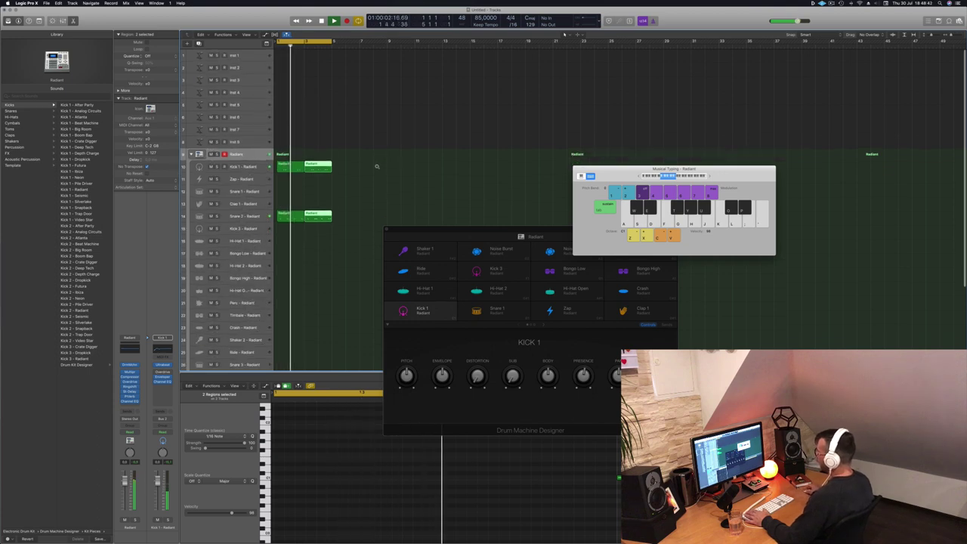
- Copy the first Kick 1 region onto the Clap 1 track and delete all but its first two notes
left_click(296, 164)
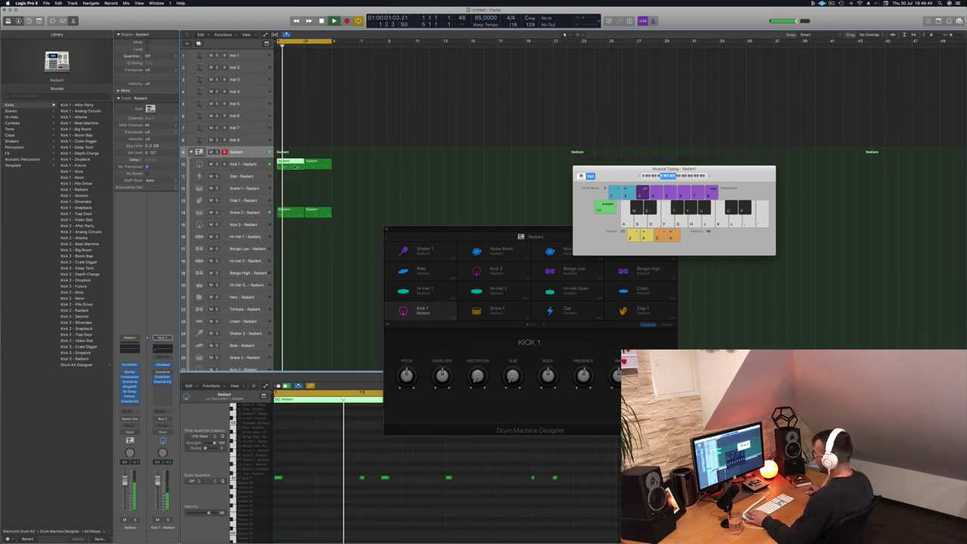
left_click_drag(297, 165, 296, 201)
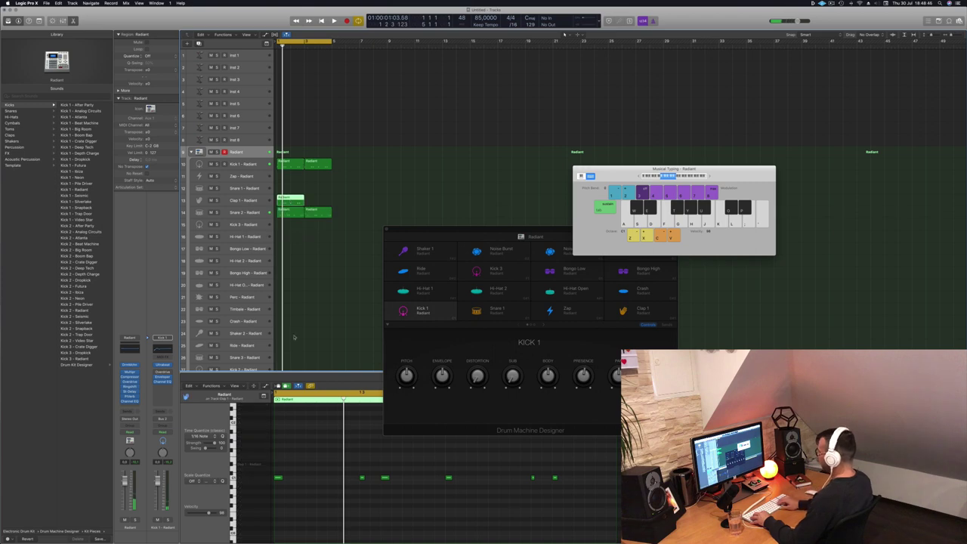
key("super+Left")
left_click_drag(377, 463, 576, 498)
- Transpose the two remaining notes up to the Clap 1 pitch and play the loop
left_click_drag(431, 460, 270, 488)
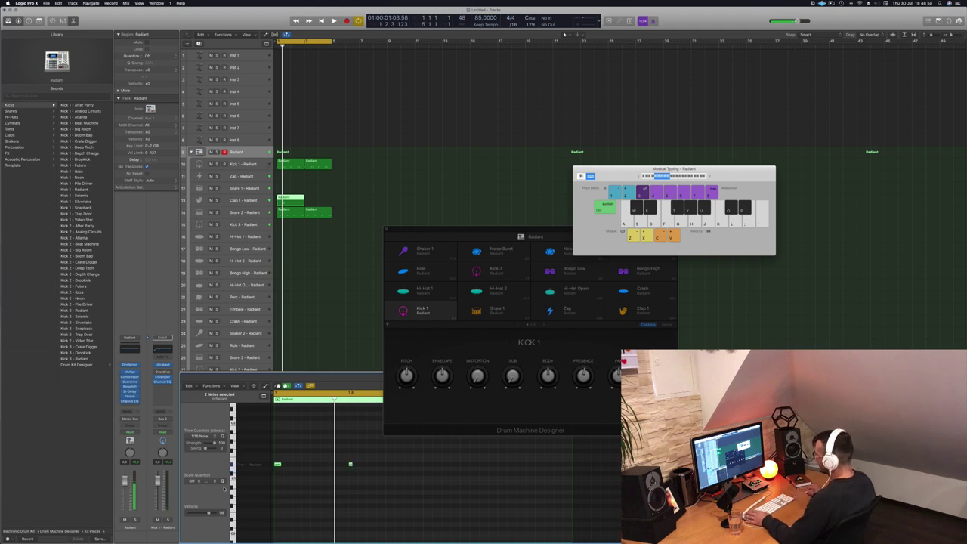
key("space")
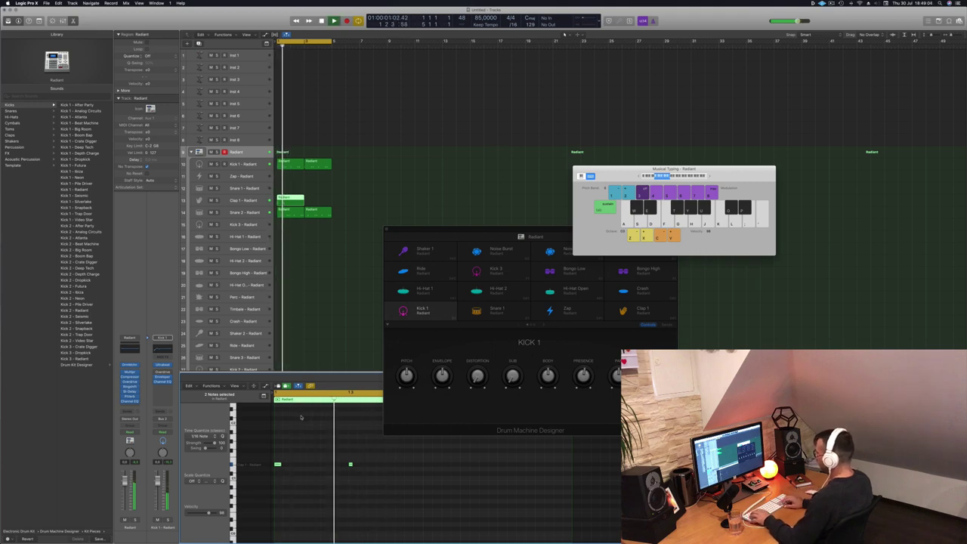
key("space")
- Try shifting the two clap notes later in the bar during loop playback, then return them to the region start
left_click_drag(373, 460, 276, 476)
key("alt+Right")
key("space")
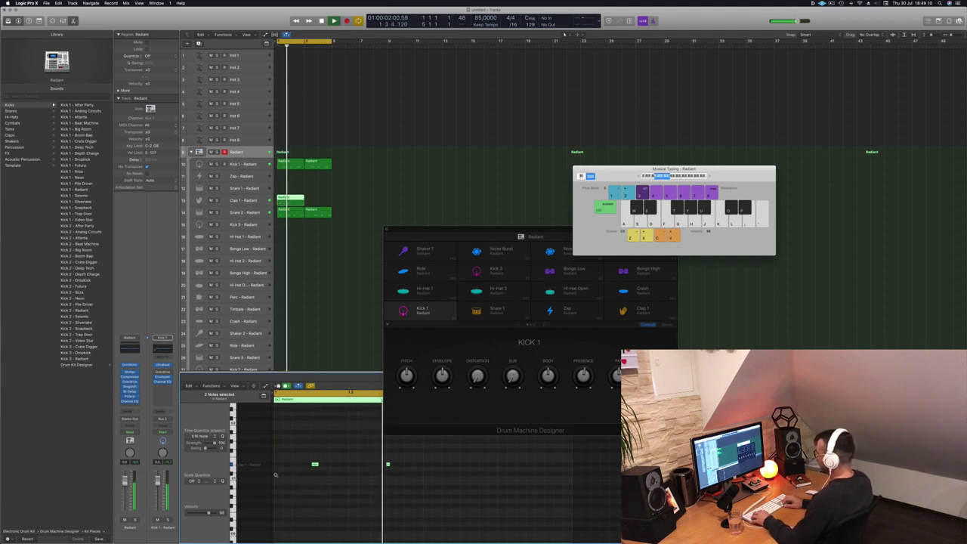
key("alt+Right")
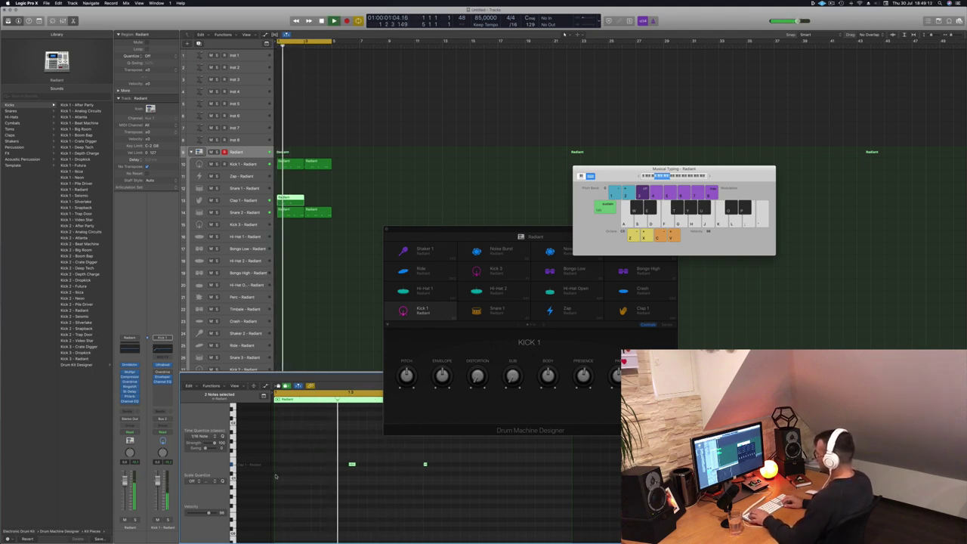
key("alt+Left")
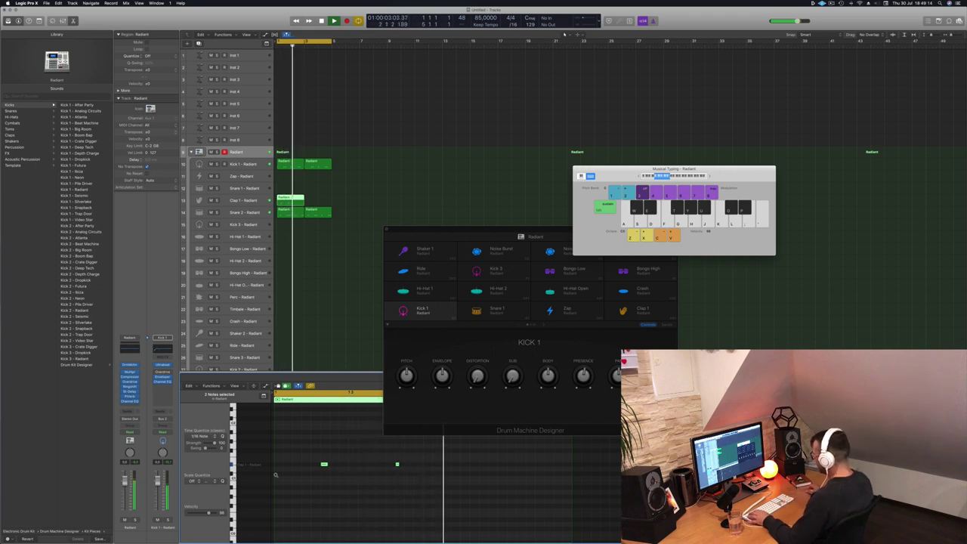
key("alt+Left")
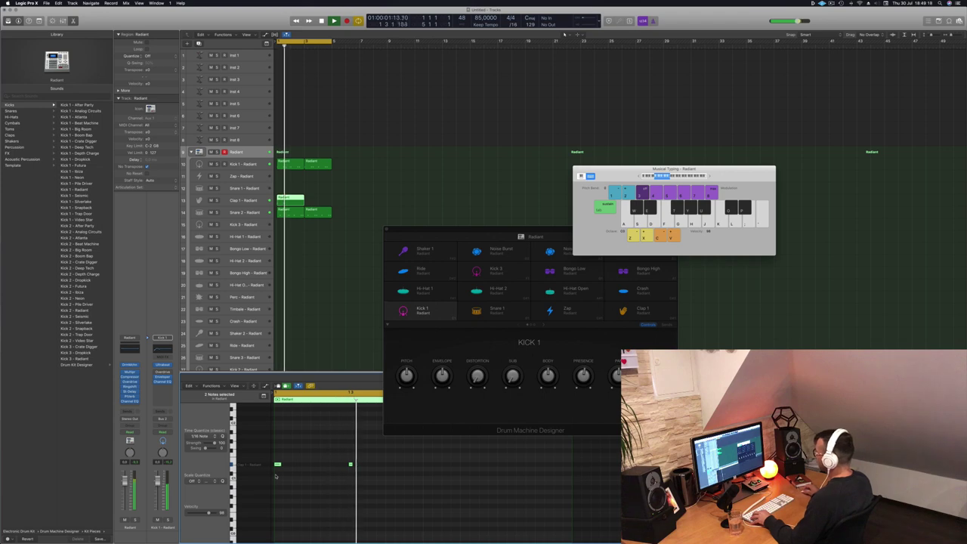
- Shift the two clap notes to beat 3 of bar 1 and the start of bar 2, checking them in playback
left_click_drag(487, 232, 667, 209)
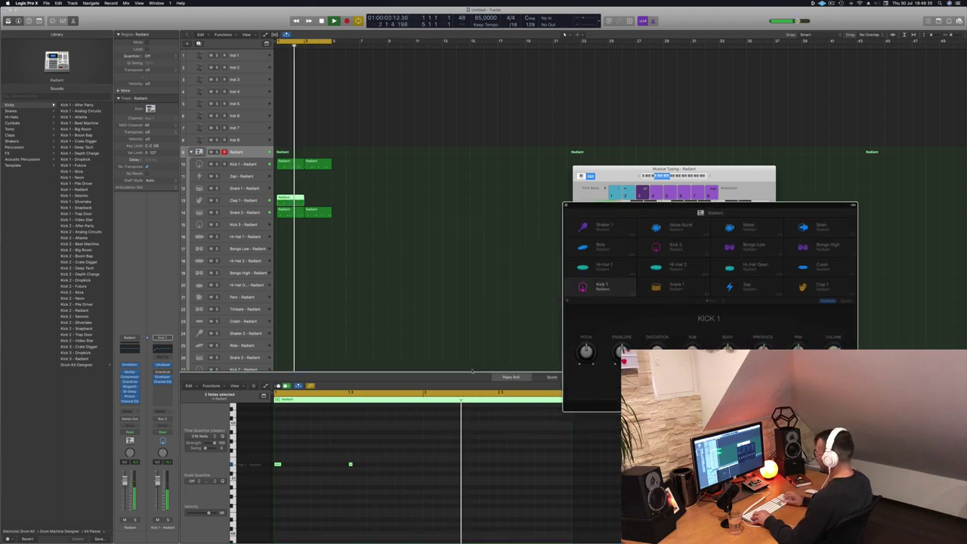
left_click(350, 464)
key("space")
left_click_drag(376, 455, 269, 485)
key("space")
key("alt+Right")
key("space")
key("alt+Right")
key("alt+Right")
key("alt+Right")
key("alt+Right")
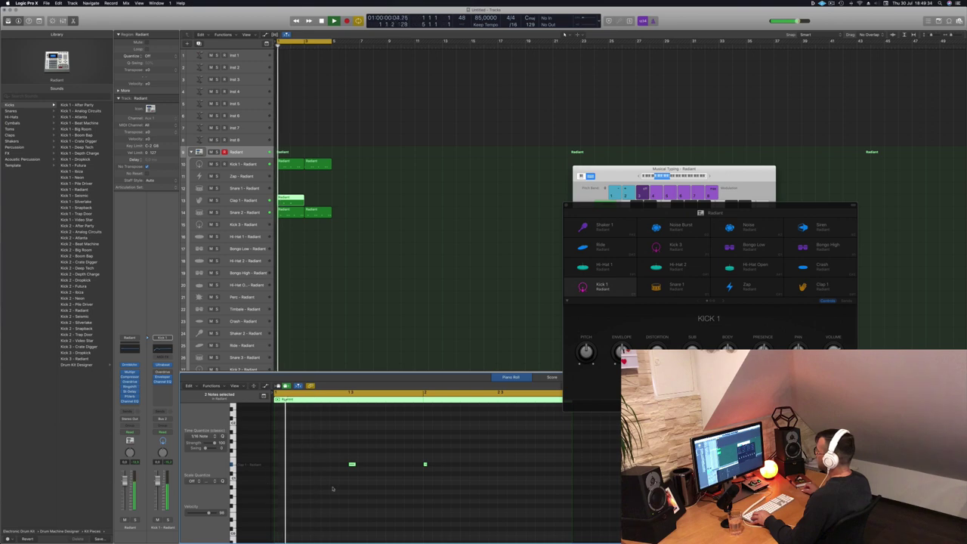
key("space")
key("space")
- Replace the second clap note with a copy of the first on beat 3 of bar 2 and duplicate the Clap 1 region to bar 3
key("Delete")
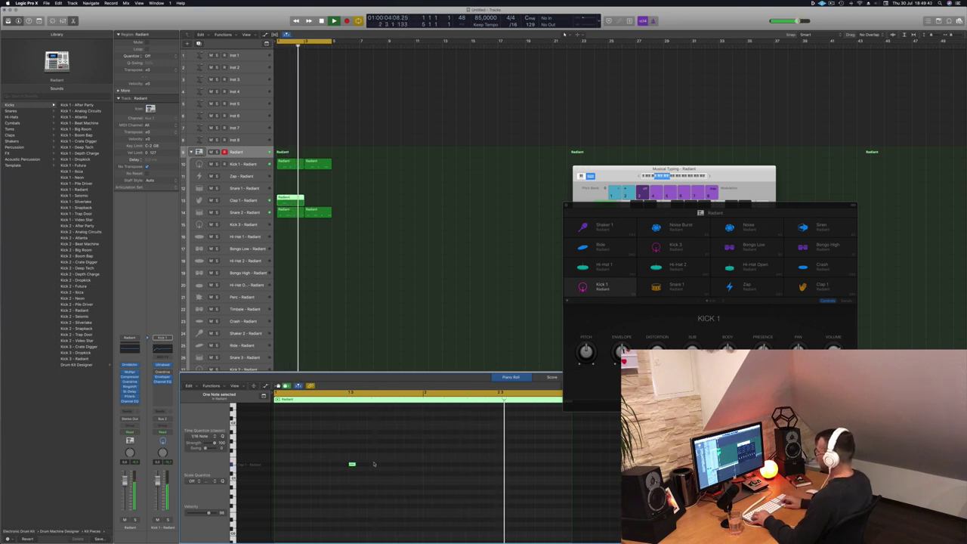
left_click_drag(359, 469, 501, 467)
left_click_drag(296, 202, 324, 204)
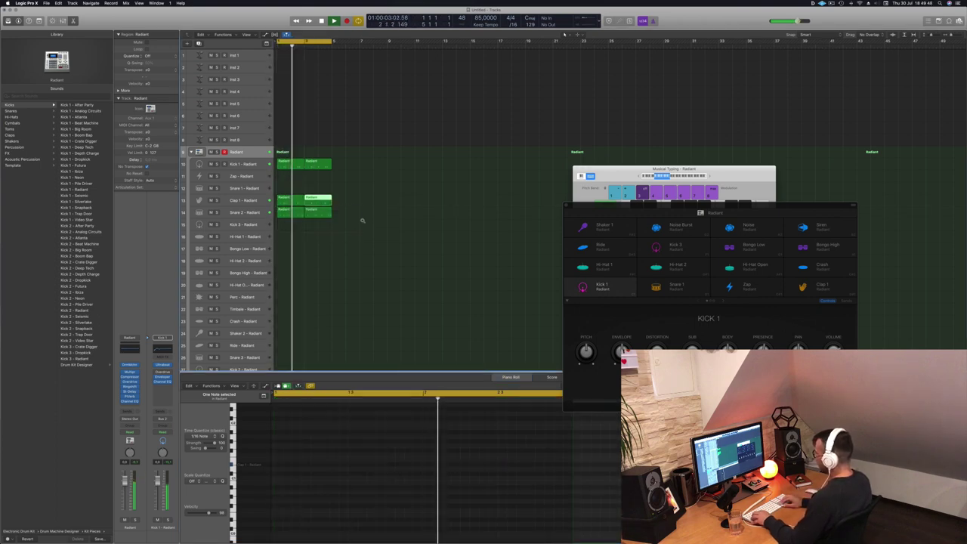
key("super+Left")
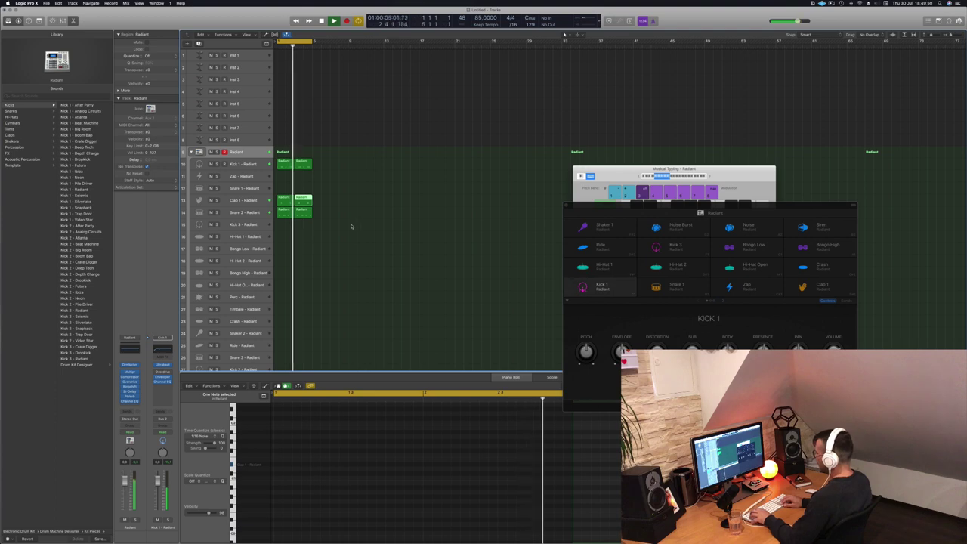
key("super+Right")
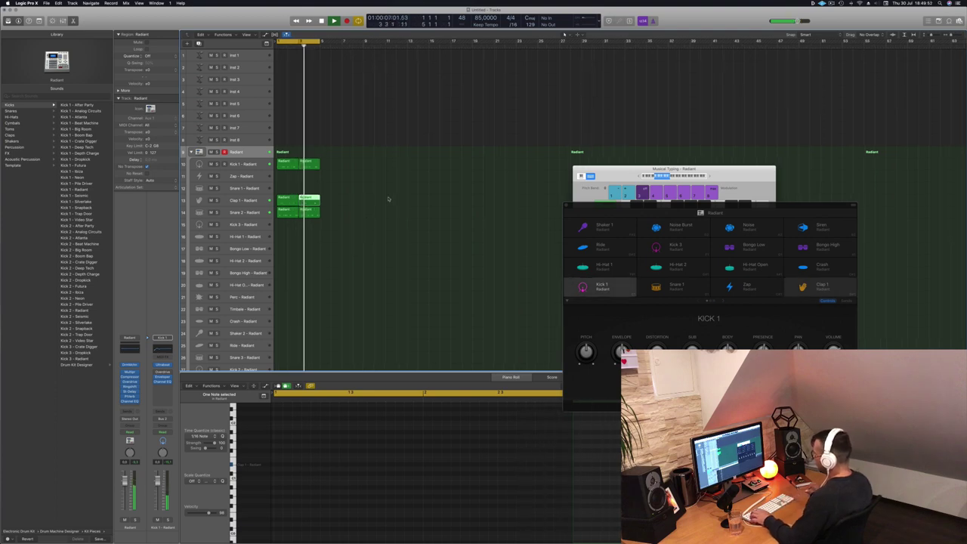
- Copy the Kick 1 region onto the Kick 3 track and reduce it to a single note at the Kick 3 pitch
left_click(287, 211)
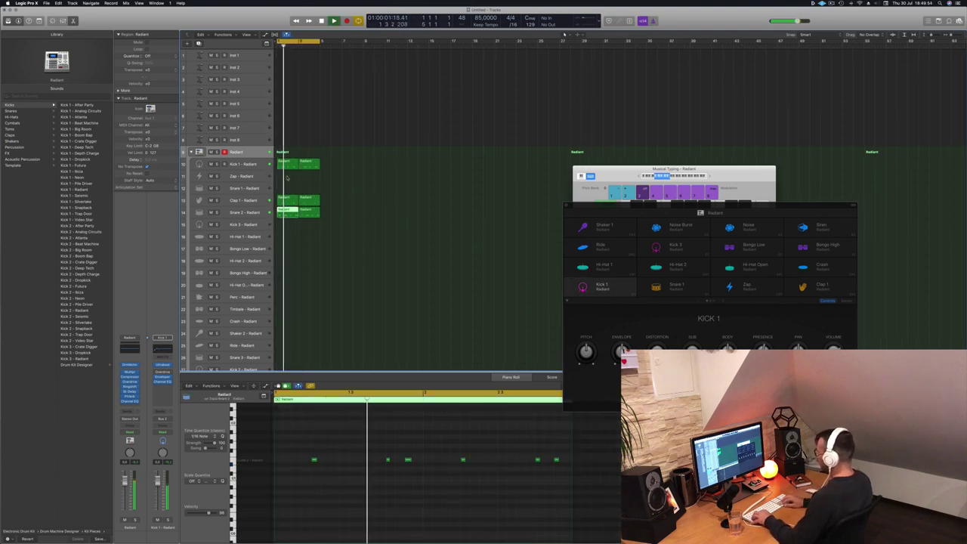
left_click_drag(288, 169, 287, 224)
left_click_drag(331, 469, 554, 508)
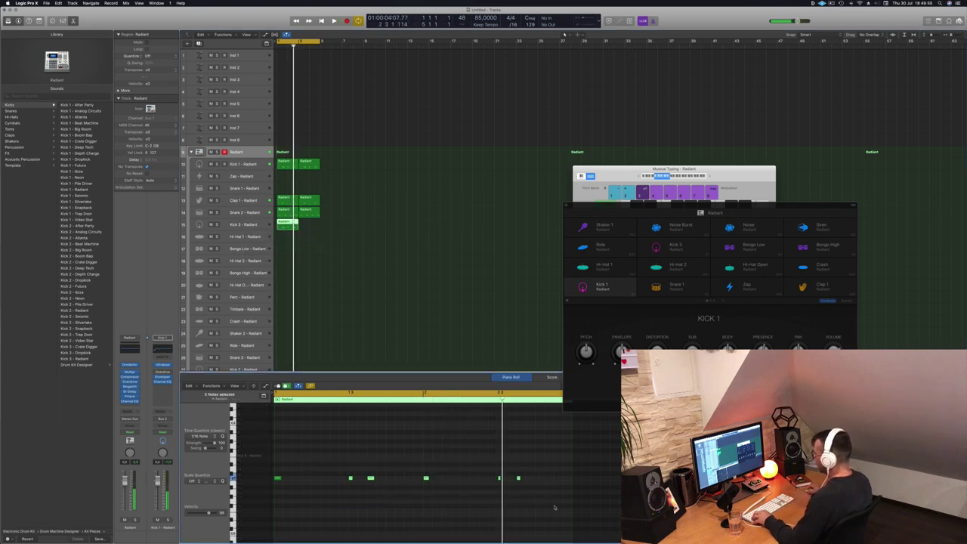
key("XF86AudioRaiseVolume")
left_click_drag(302, 456, 269, 508)
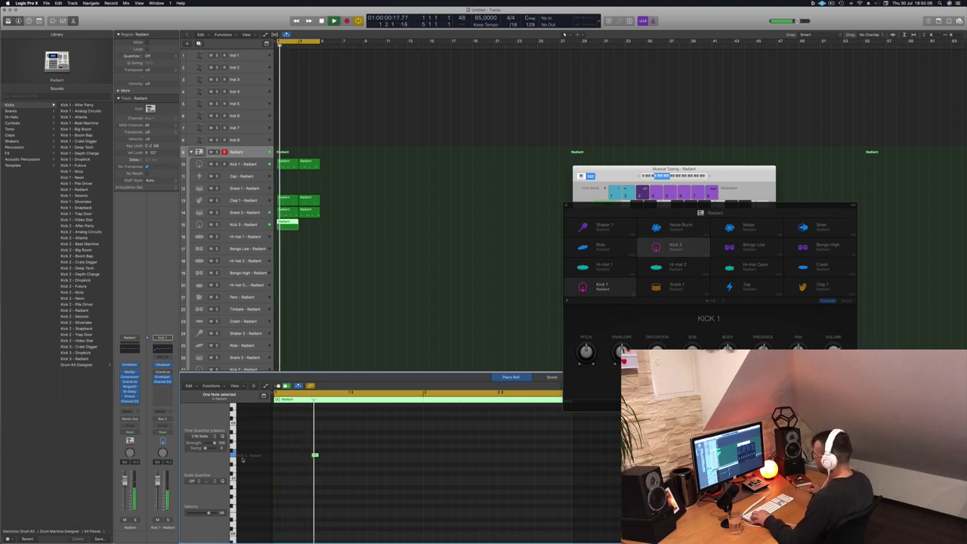
- Shift the Kick 3 note to the fourth sixteenth of bar 1 and copy it into four notes spaced three sixteenths apart
key("alt+Left")
key("alt+Left")
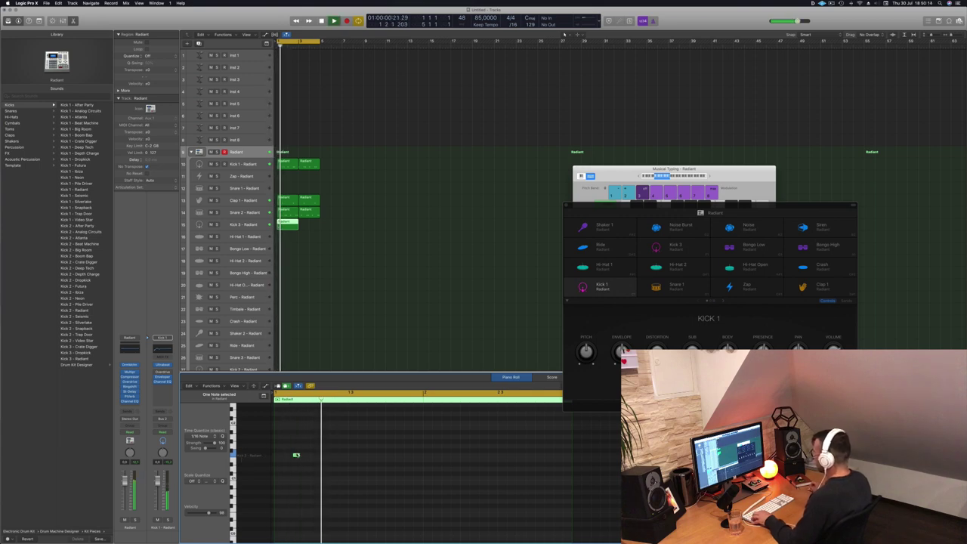
key("alt+Right")
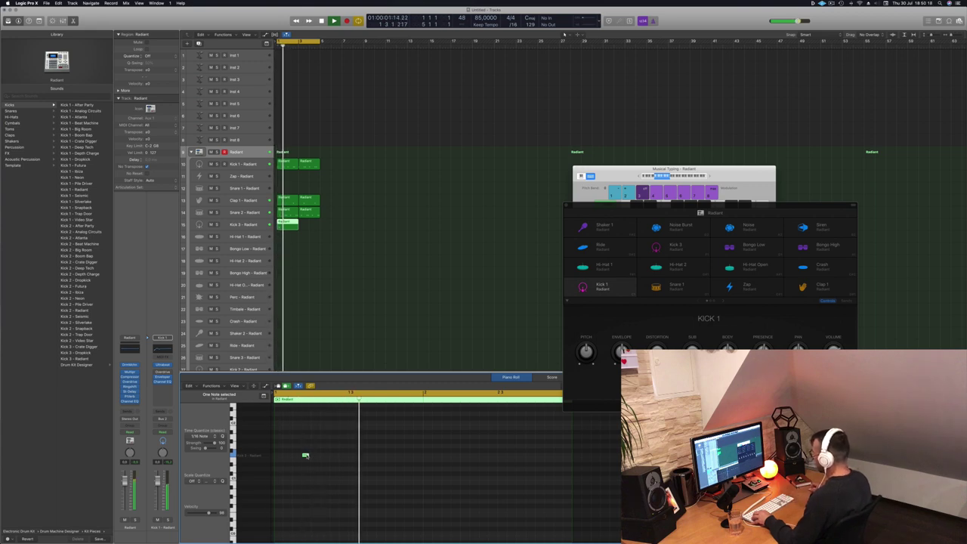
left_click_drag(306, 456, 390, 457)
left_click(362, 457)
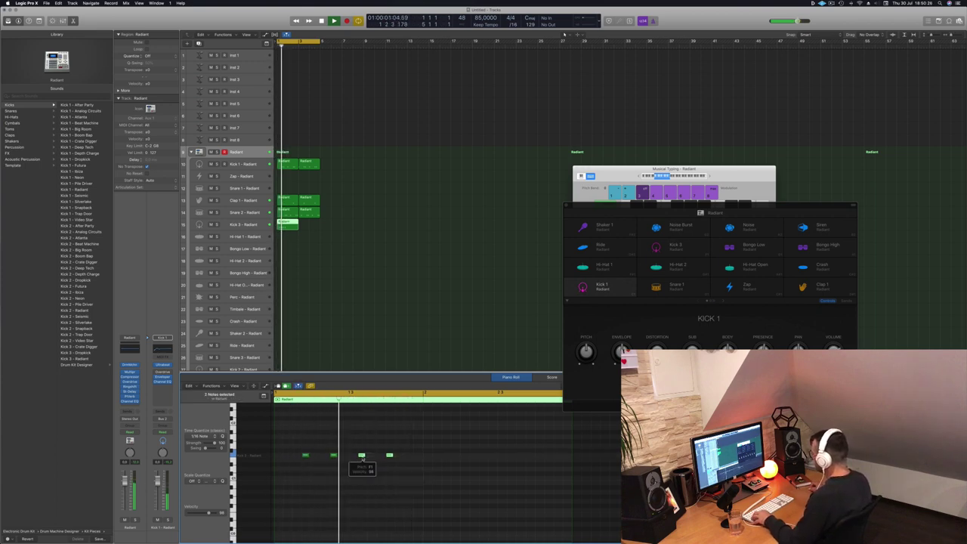
- Copy the four Kick 3 notes to the same positions in bar 2 and play the loop
key("space")
left_click(311, 463)
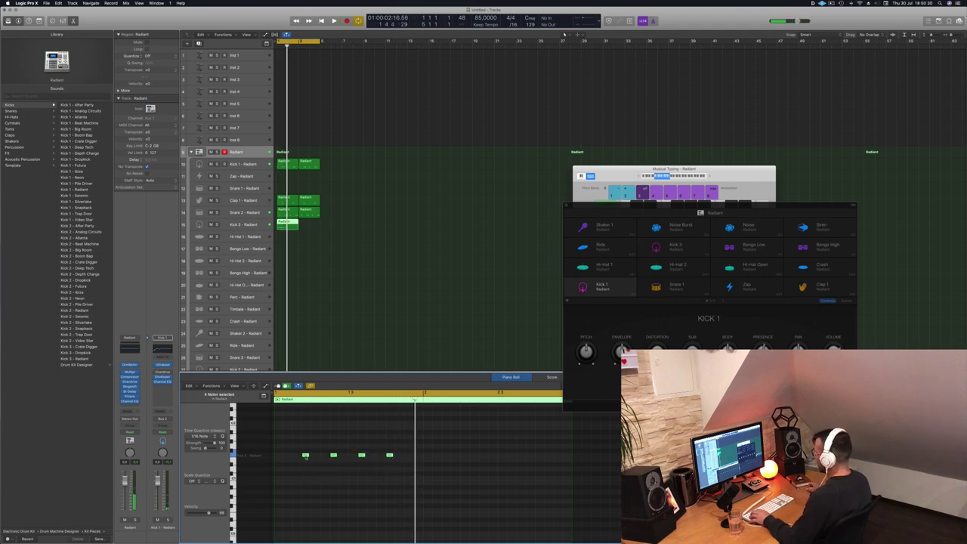
left_click_drag(342, 457, 455, 458)
key("space")
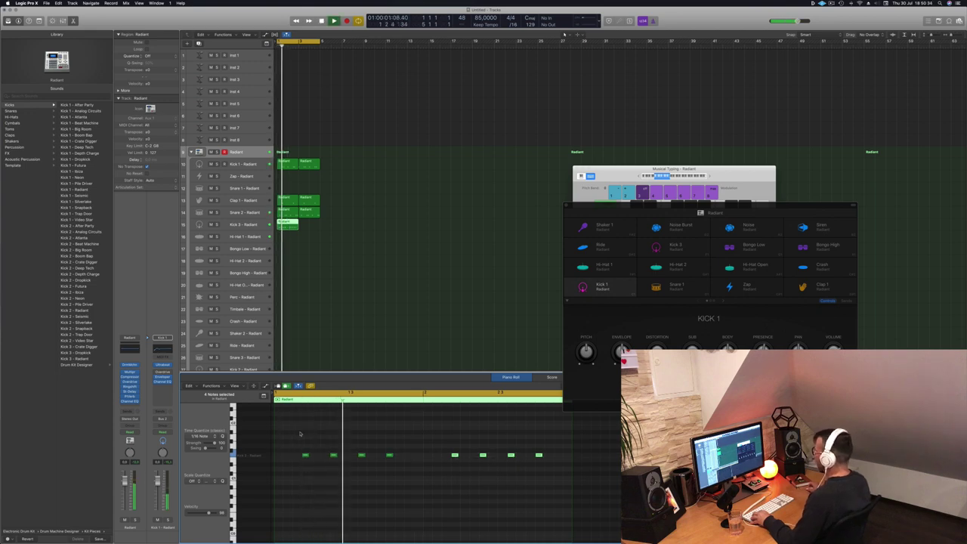
- Add a fifth Kick 3 note on the last sixteenth of bars 1 and 2 and duplicate the region to bar 3
left_click(390, 455)
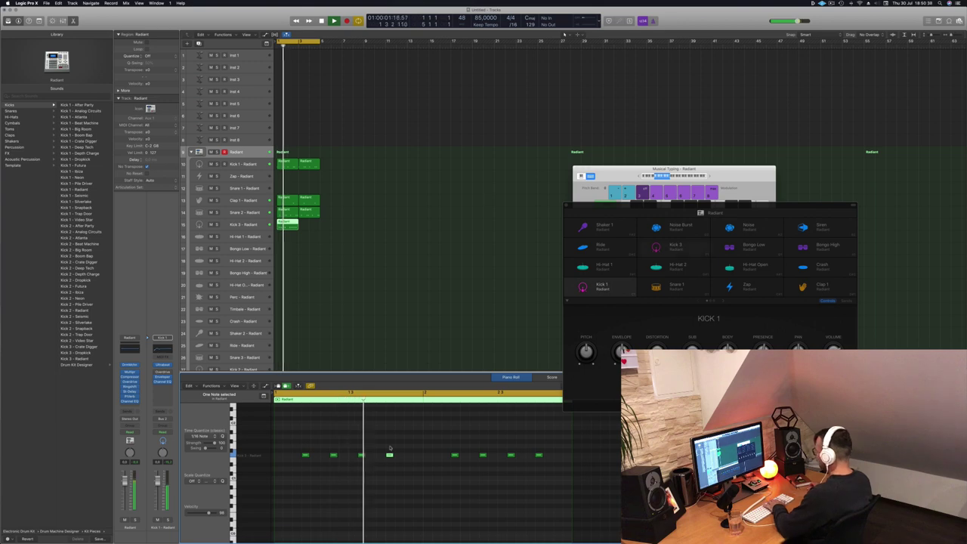
left_click_drag(390, 455, 417, 455)
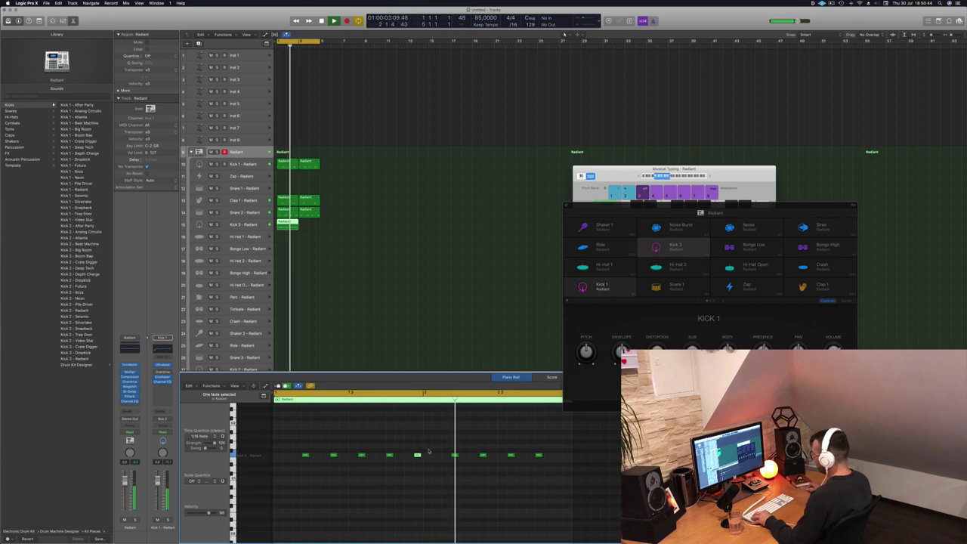
left_click_drag(542, 457, 569, 458)
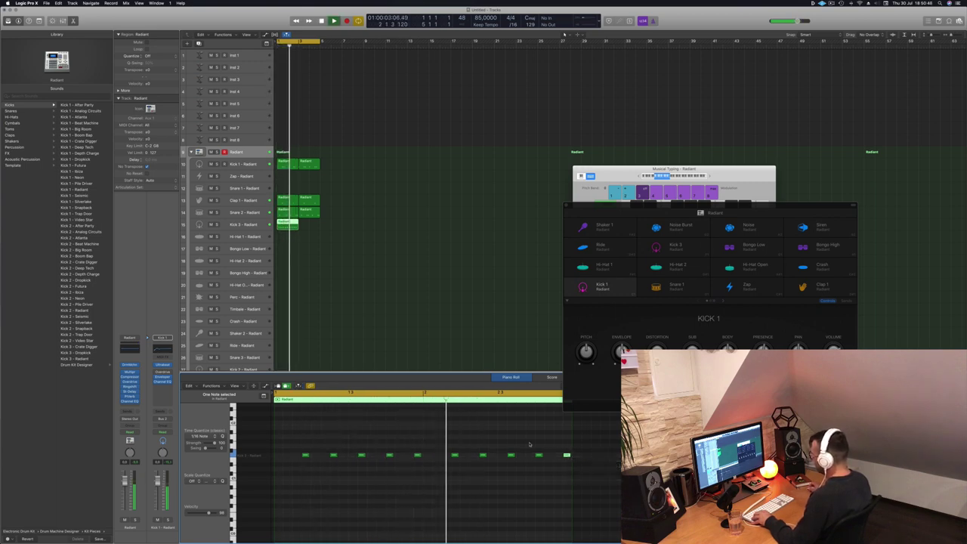
left_click(483, 444)
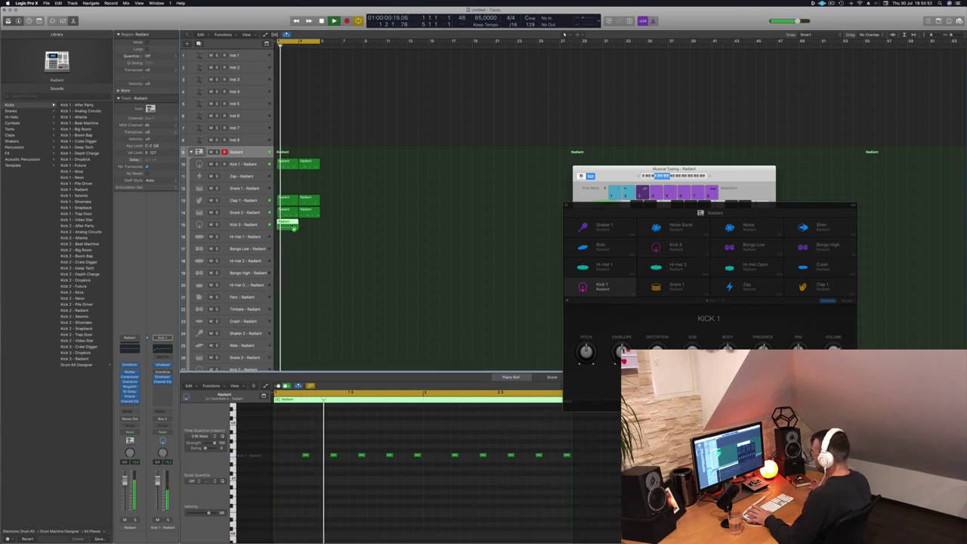
left_click_drag(305, 228, 307, 226)
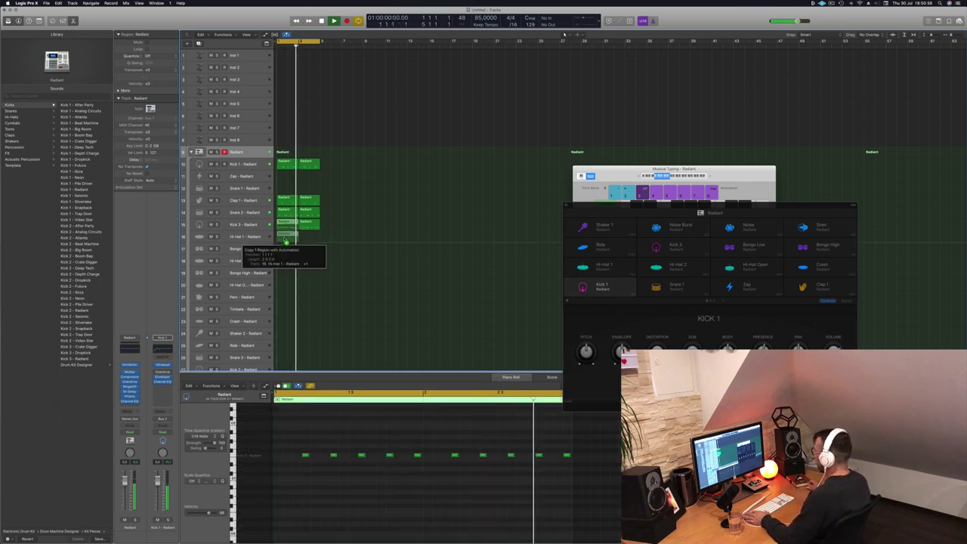
- In the Kick 3 copy on the Hi-Hat 1 track, keep only the first note, at the Hi-Hat 1 pitch on the third sixteenth of bar 1
left_click_drag(320, 481, 578, 443)
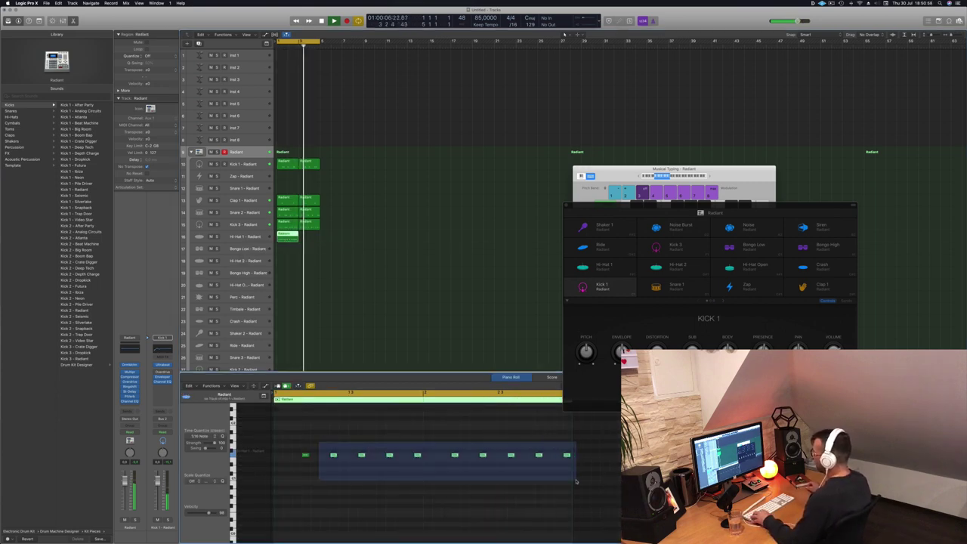
key("Delete")
left_click_drag(399, 434, 296, 475)
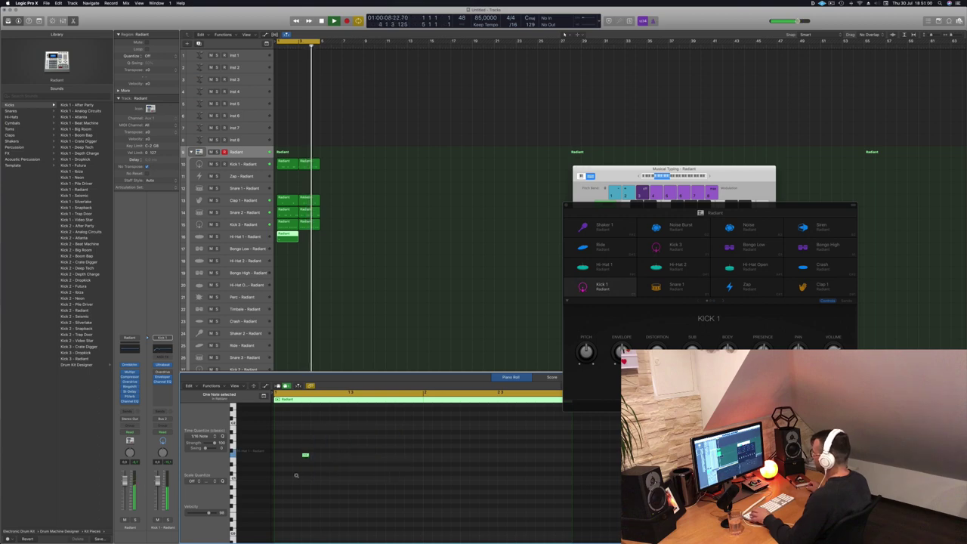
key("alt+Left")
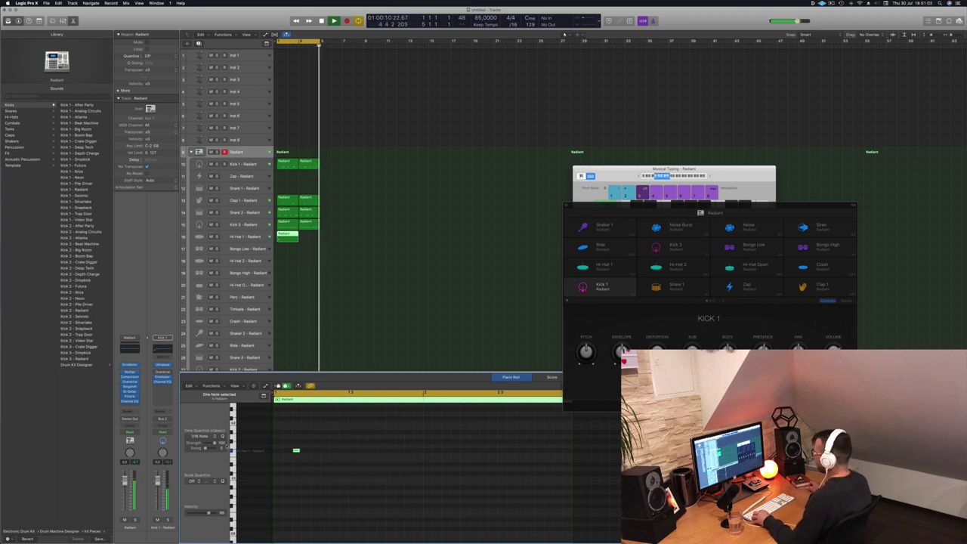
- Copy the Hi-Hat 1 note onto the offbeat of every beat across bars 1 and 2 and play the loop
left_click(333, 452)
mouse_move(367, 459)
left_mouse_down()
mouse_move(294, 439)
mouse_move(369, 458)
left_mouse_up()
mouse_move(442, 443)
left_mouse_down()
mouse_move(291, 459)
mouse_move(446, 454)
left_mouse_up()
key("space")
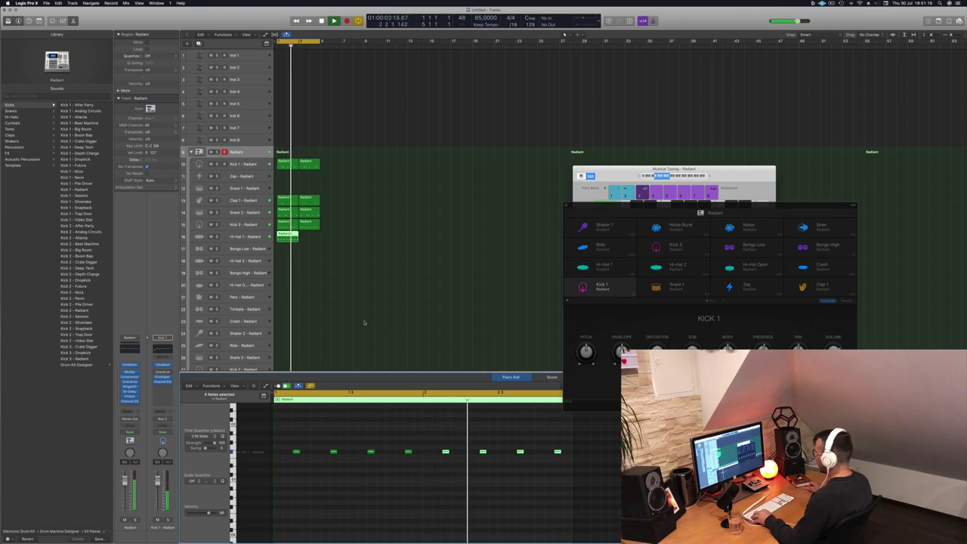
- Duplicate the Hi-Hat 1 region to bar 3 and copy the first region onto the Bongo Low track
key("space")
mouse_move(291, 241)
left_mouse_down()
mouse_move(313, 242)
mouse_move(287, 239)
mouse_move(287, 267)
mouse_move(287, 248)
left_mouse_up()
key("space")
- Delete all but the first note in the Bongo Low region and transpose that note to the Bongo Low pitch
left_click_drag(323, 432, 616, 476)
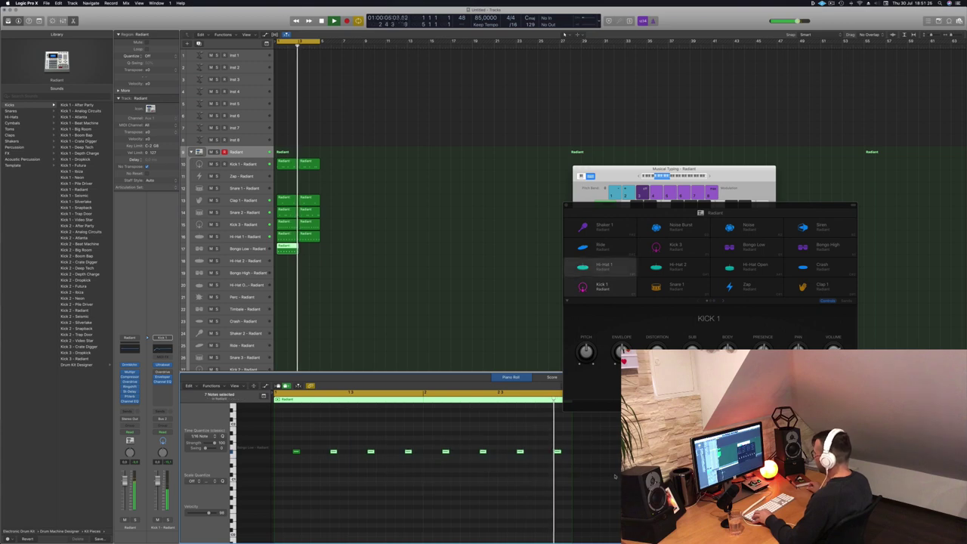
left_click_drag(387, 427, 273, 470)
key("alt+Up")
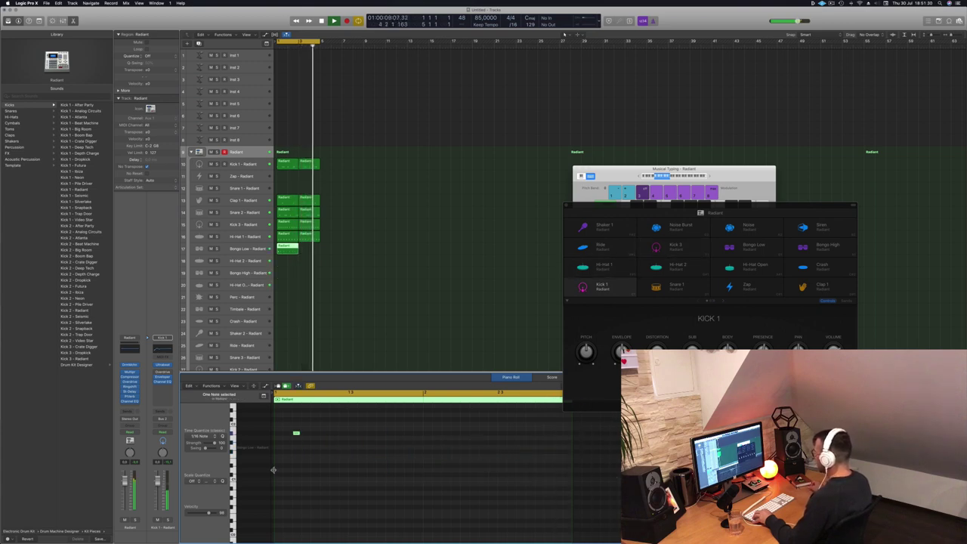
key("alt+Down")
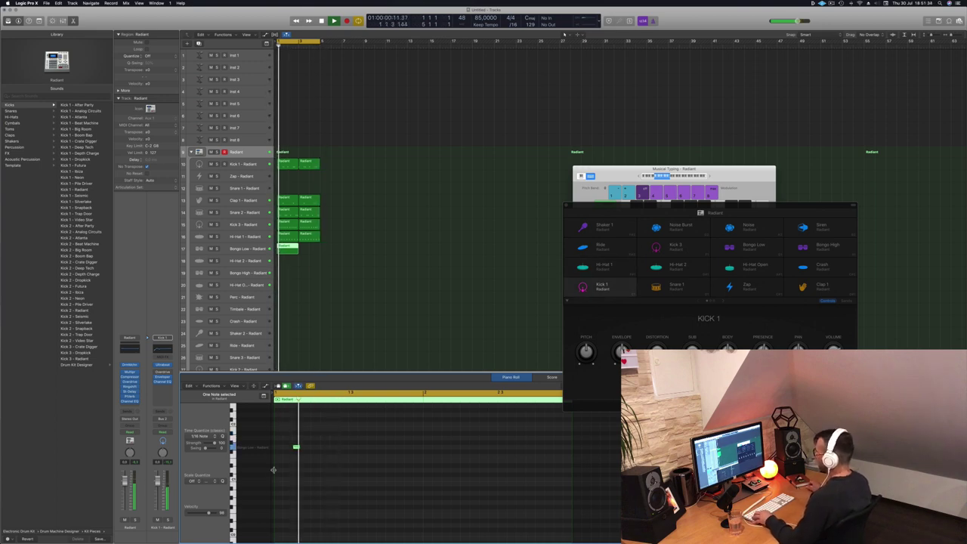
- Build a four-note Bongo Low pattern over beats 1 and 2, repeat it in bar 2, and duplicate the region to bar 3
left_click_drag(295, 448, 314, 448)
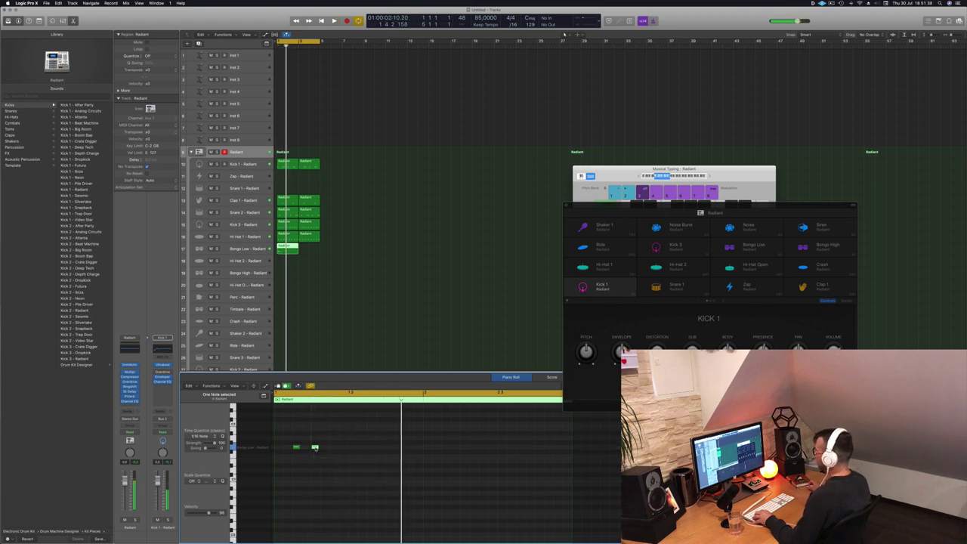
left_click_drag(303, 452, 448, 451)
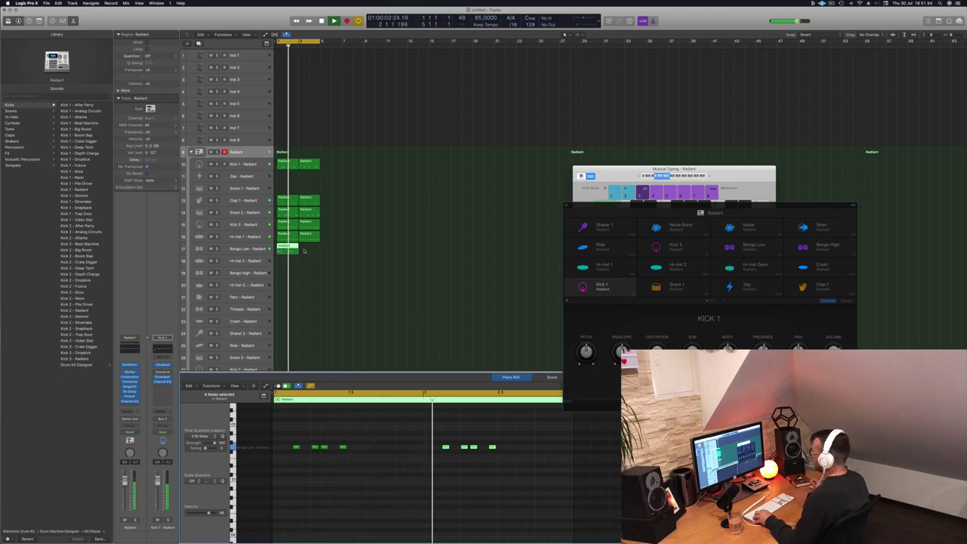
left_click_drag(288, 250, 308, 252)
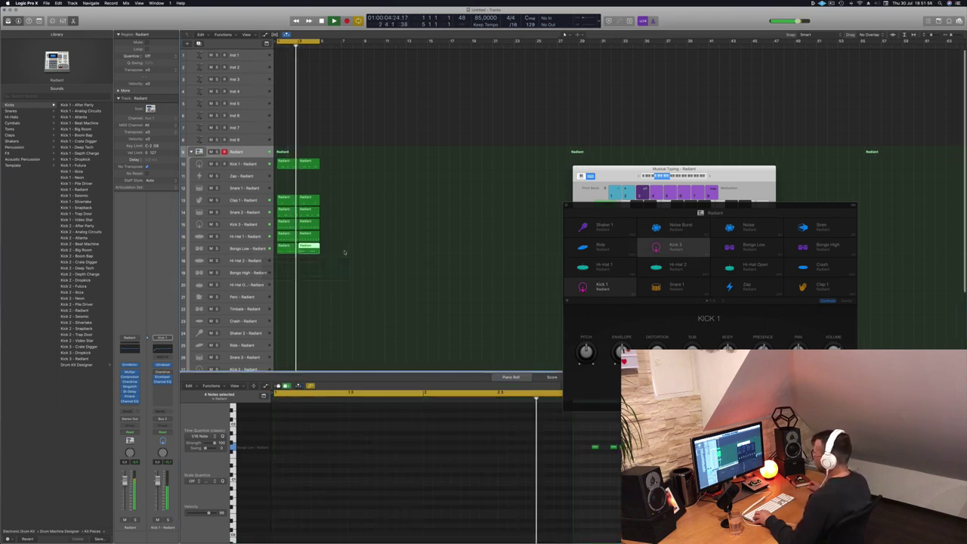
- Copy the first Bongo Low region onto the Perc track and transpose its eight notes to the Perc pitch
left_click(345, 298)
scroll(318, 272, "down", 1)
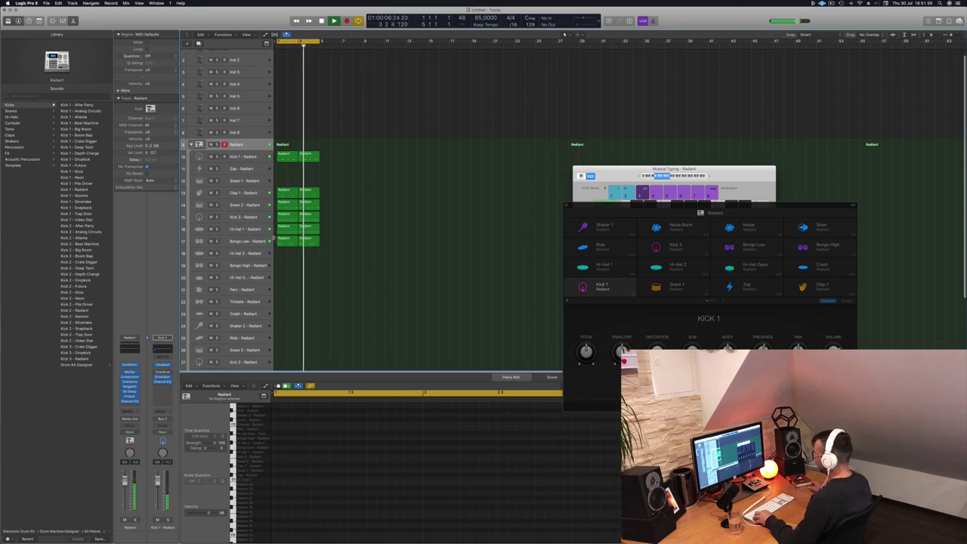
left_click(283, 242)
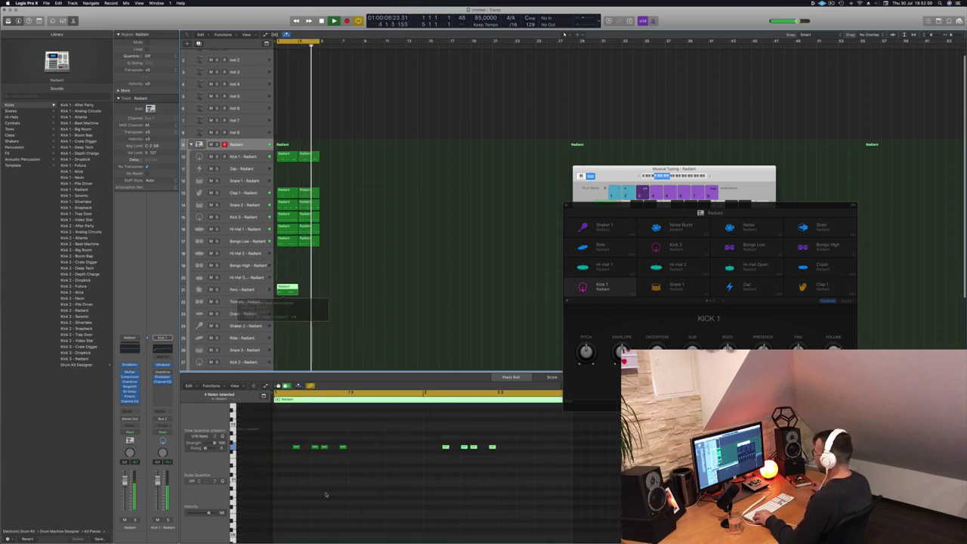
left_click_drag(294, 431, 544, 474)
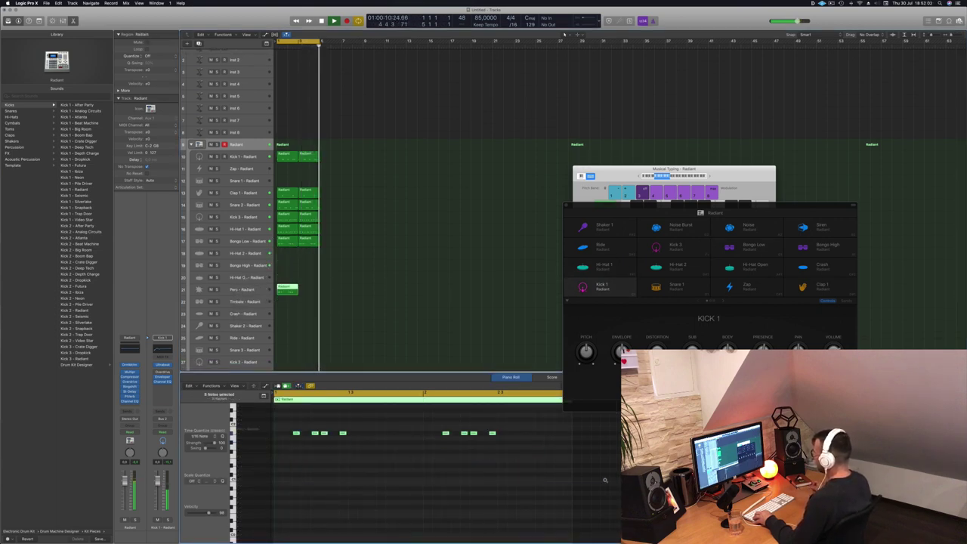
key("alt+Down")
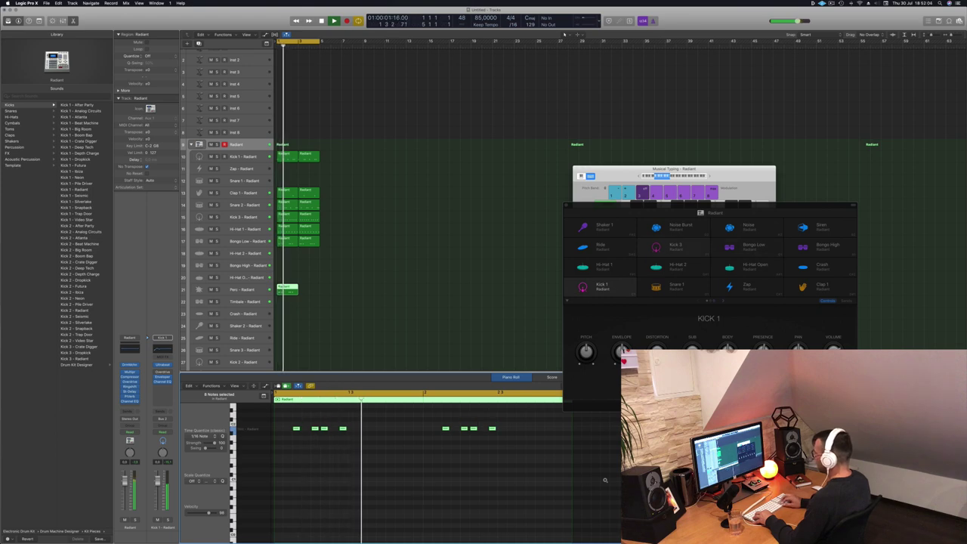
- Shift all eight Perc notes two beats later and duplicate the Perc region to bar 3
key("alt+Right")
key("alt+Right")
key("alt+Right")
key("alt+Right")
key("alt+Right")
key("alt+Right")
key("alt+Right")
key("alt+Right")
key("alt+Right")
key("alt+Right")
key("alt+Right")
key("alt+Right")
key("alt+Right")
key("alt+Right")
key("alt+Right")
key("alt+Right")
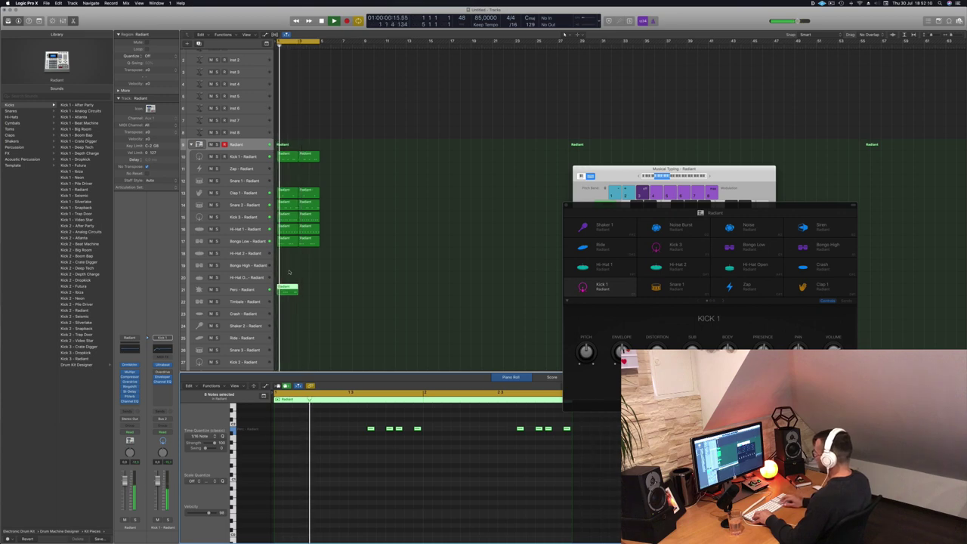
left_click_drag(292, 291, 318, 292)
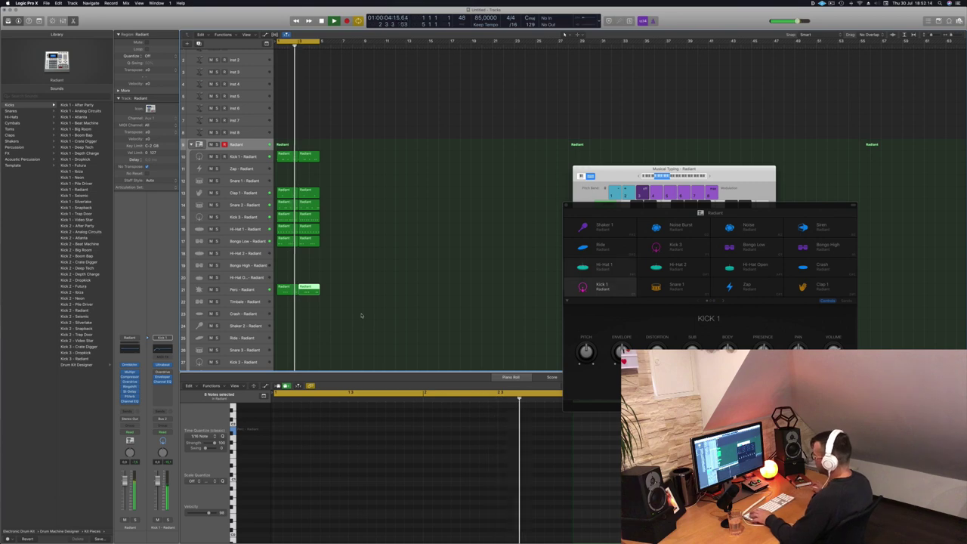
- Copy the first Perc region onto the Shaker 2 track and move its first two notes to the Shaker 2 pitch, starting at the first offbeat
left_click(288, 243)
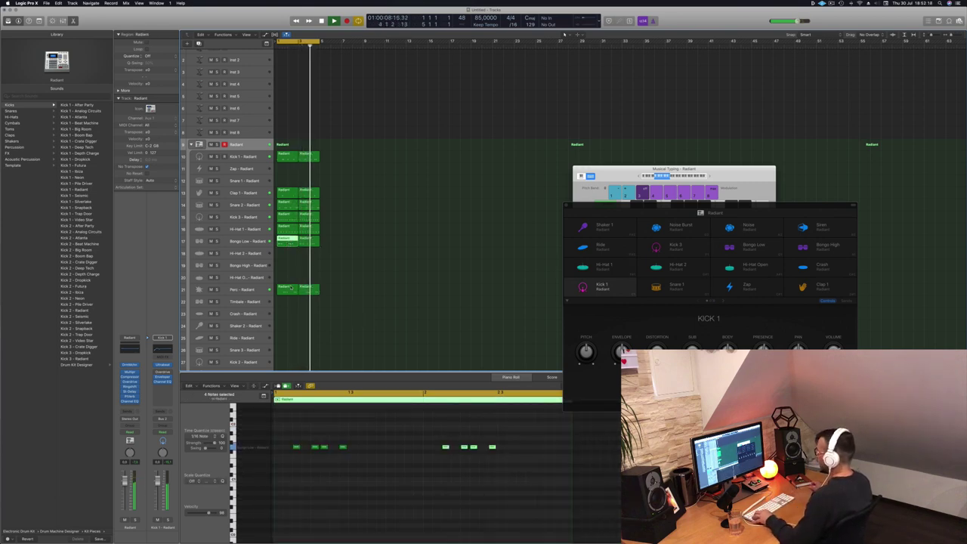
left_click_drag(290, 291, 289, 329)
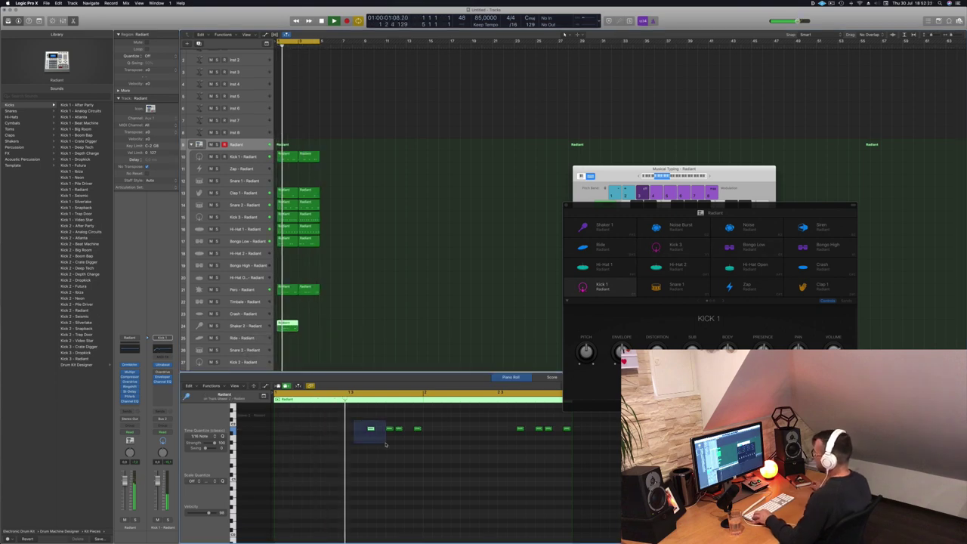
left_click_drag(403, 422, 387, 443)
key("alt+Up")
key("alt+Left")
key("alt+Left")
key("alt+Left")
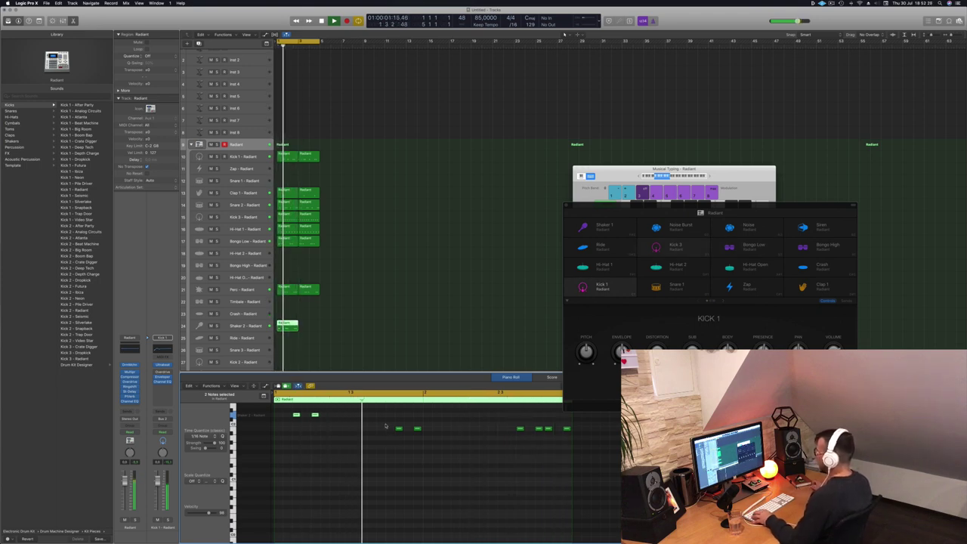
- Move the next two notes to the Shaker 2 pitch, placing them on the offbeat of beat 2 and on beat 3, and play the loop
key("alt+Up")
key("alt+Left")
key("alt+Left")
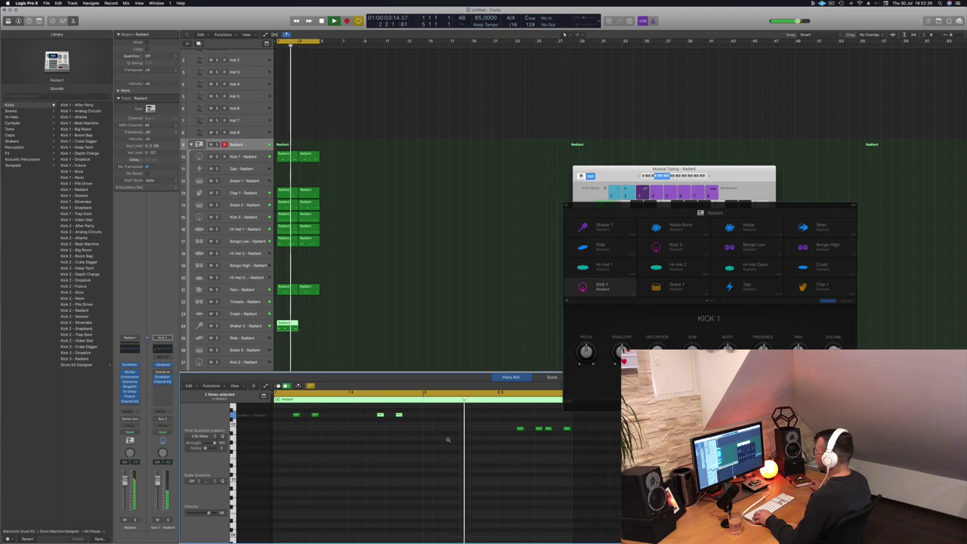
key("alt+Left")
key("alt+Left")
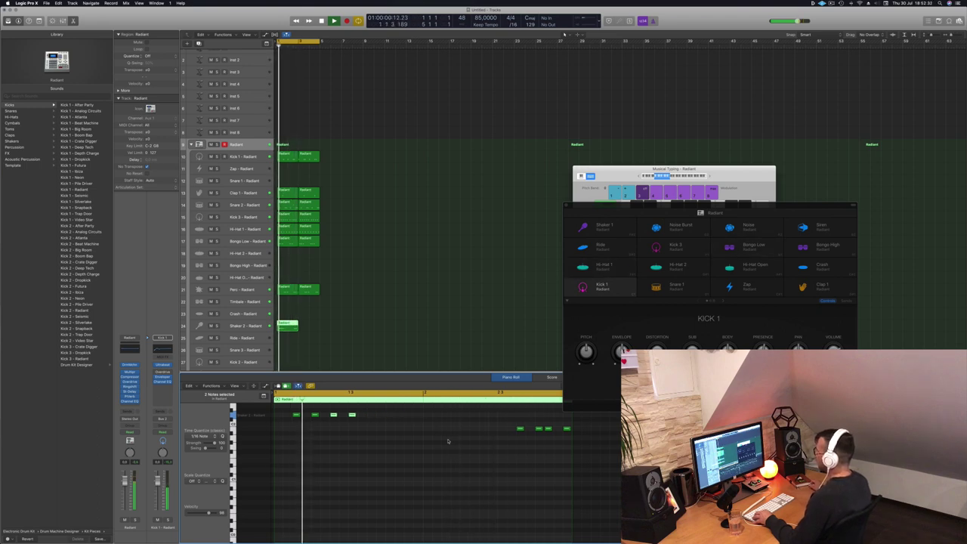
key("space")
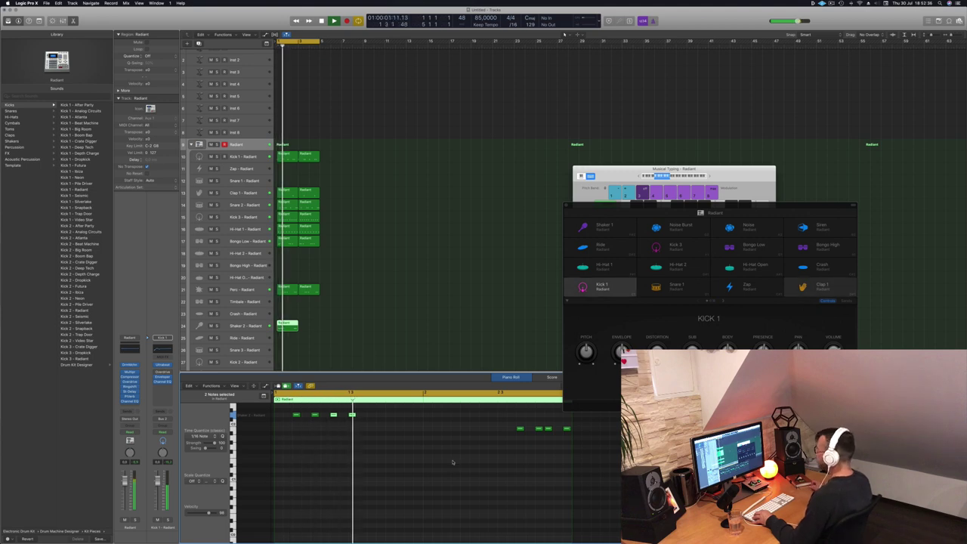
- Replace the leftover Shaker 2 notes with a copy of its first four notes one bar later, and duplicate the region to bar 3
key("super+z")
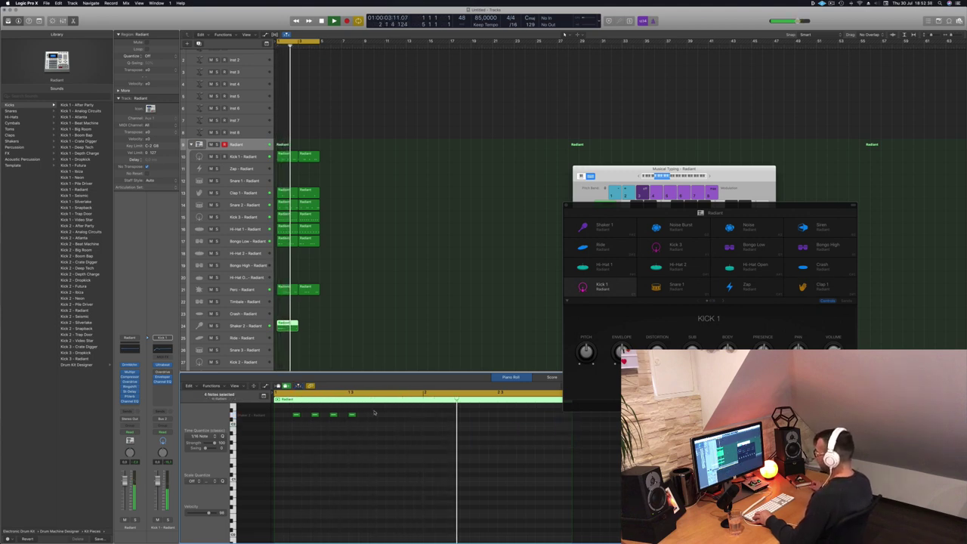
left_click_drag(278, 415, 445, 418)
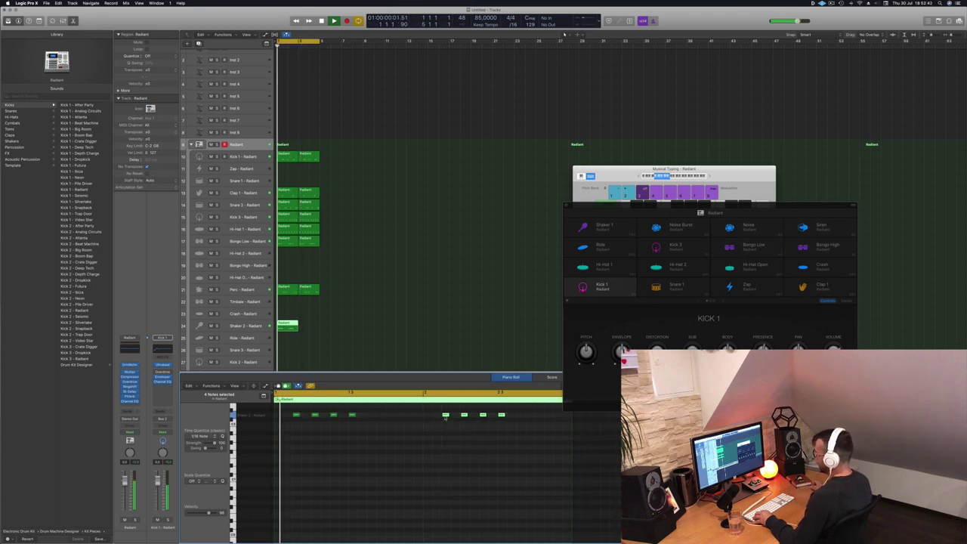
left_click(322, 324)
left_click_drag(311, 327, 310, 327)
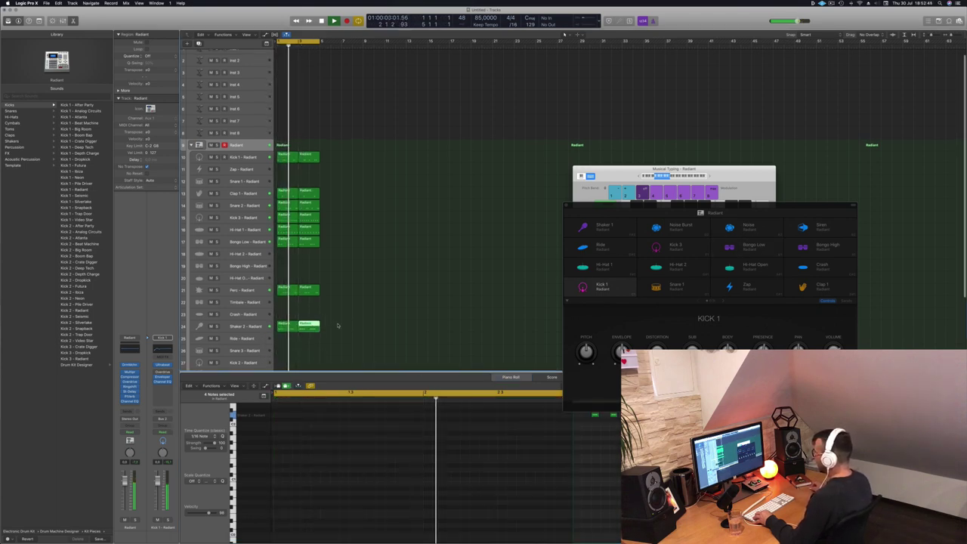
left_click(256, 325)
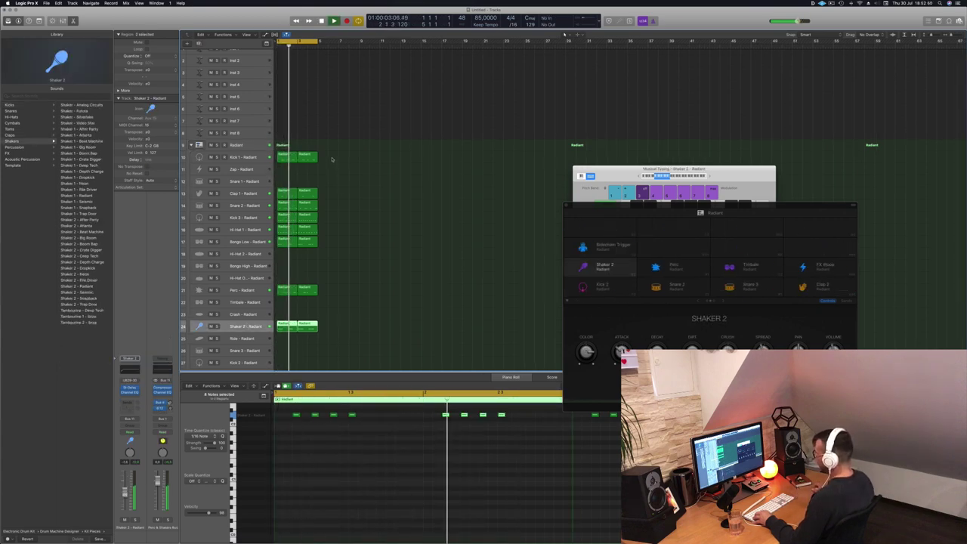
- Copy all drum regions to bar 5 and extend the cycle range to bar 9
key("super+a")
left_click_drag(287, 161, 328, 162)
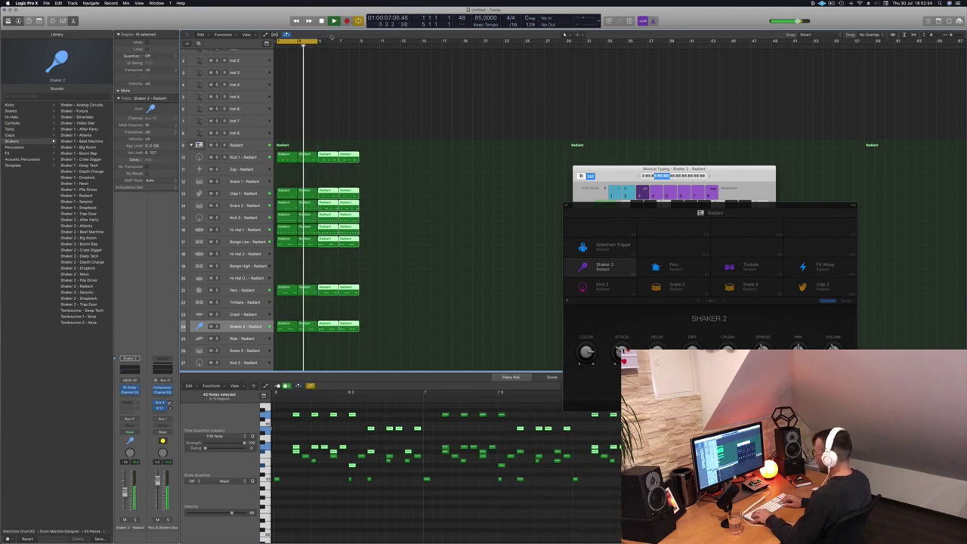
key("super+u")
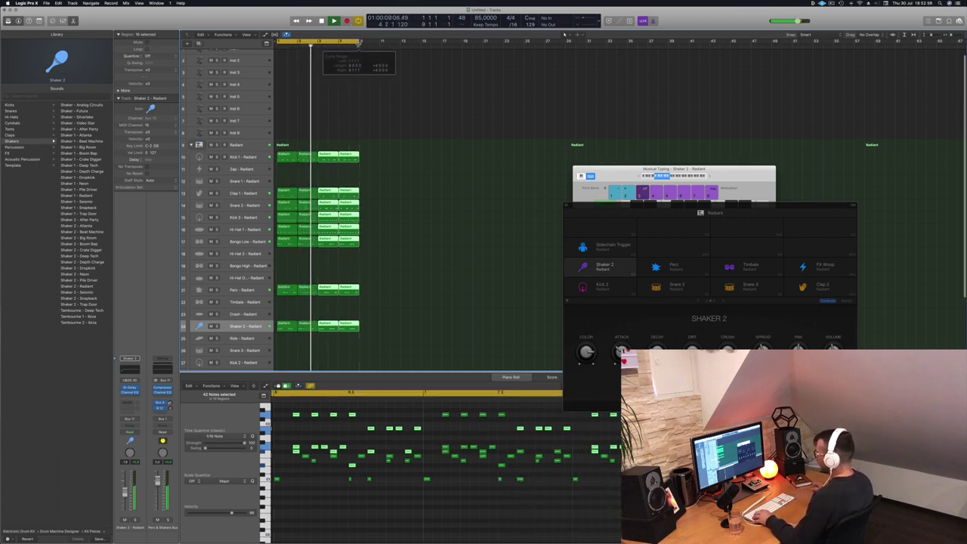
left_click(417, 237)
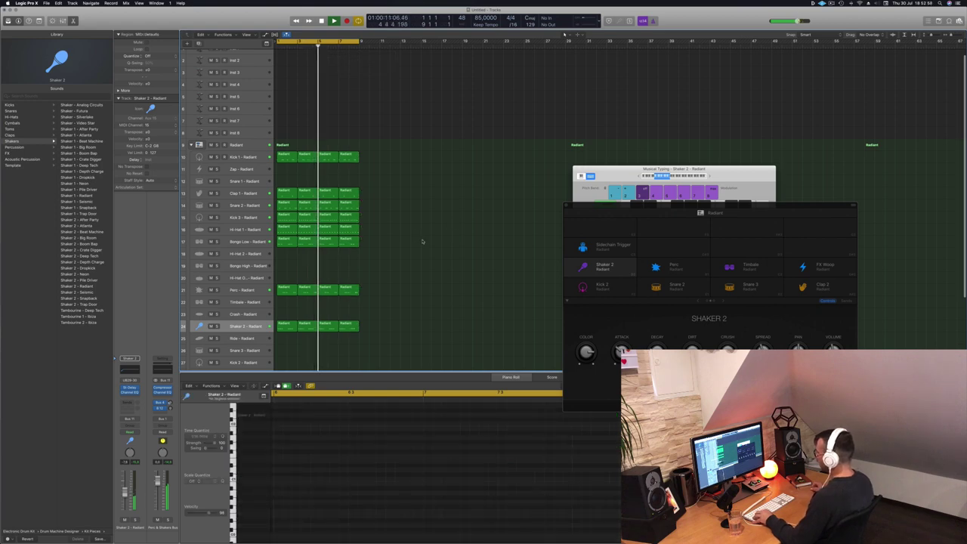
- Copy the first Shaker 2 region onto the Noise Burst track and reduce it to one Noise Burst note at the start of bar 1
key("super+Up")
key("super+Up")
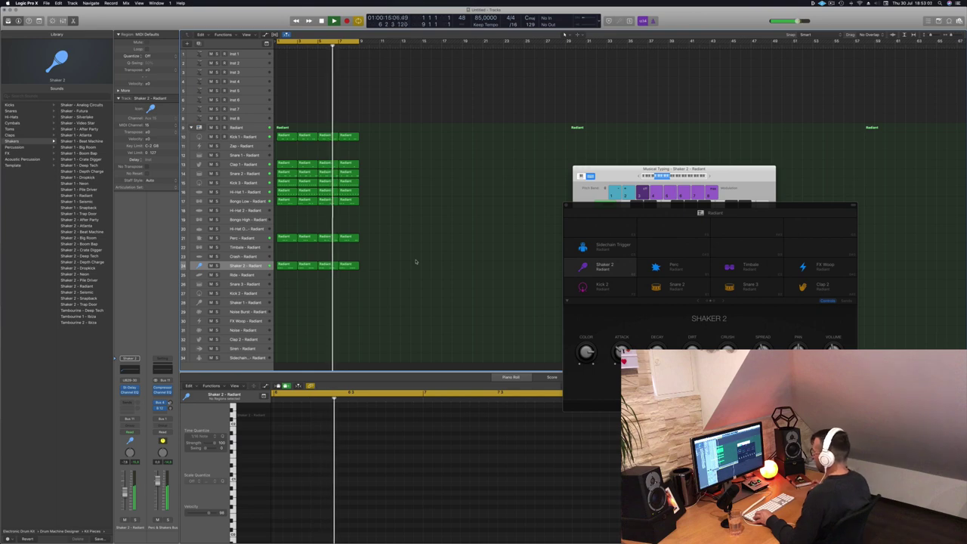
left_click(281, 265)
left_click_drag(282, 265, 281, 310)
scroll(307, 432, "up", 3)
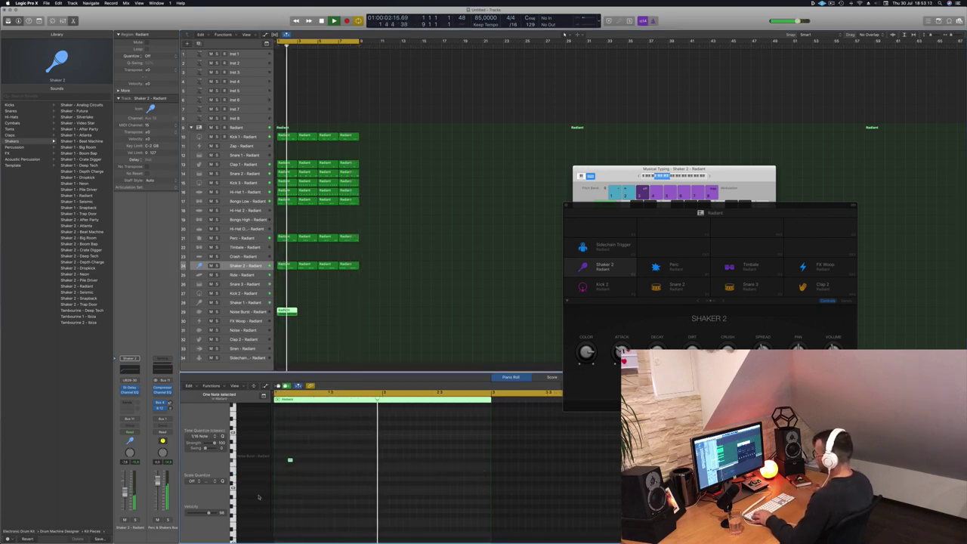
key("space")
key("space")
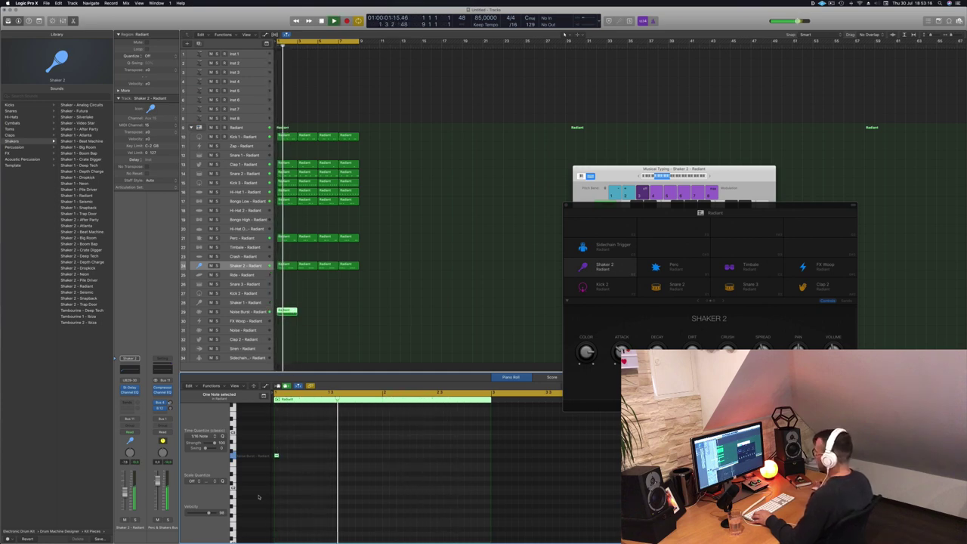
- Duplicate the Noise Burst region until it fills the loop up to bar 9
left_click_drag(283, 311, 325, 316)
left_click(287, 311, "shift")
left_click(333, 298)
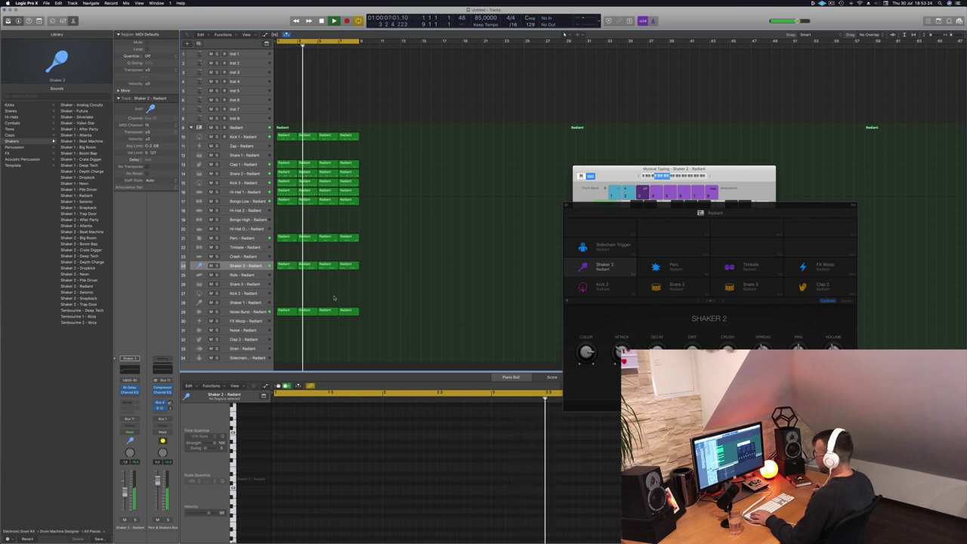
- Copy the first Shaker 2 region onto the Shaker 1 track and shift all its notes seven sixteenths later
left_click(285, 266)
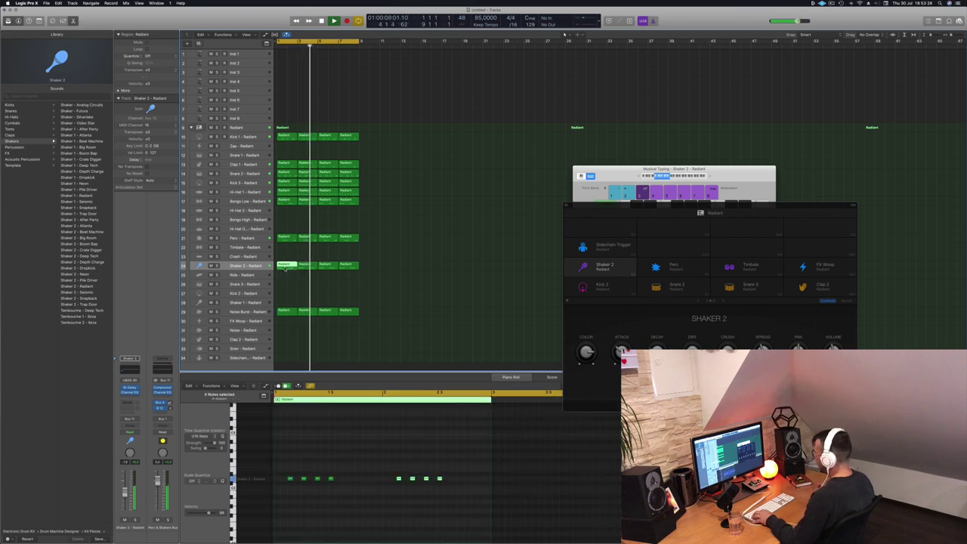
left_click_drag(283, 303, 283, 302)
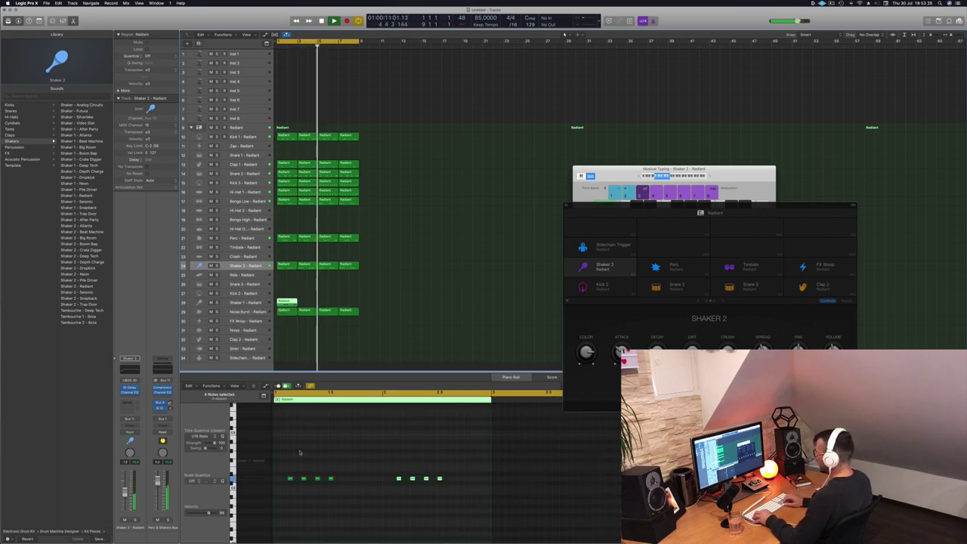
left_click_drag(286, 467, 504, 514)
key("alt+Right")
key("alt+Right")
key("alt+Right")
key("alt+Right")
key("alt+Right")
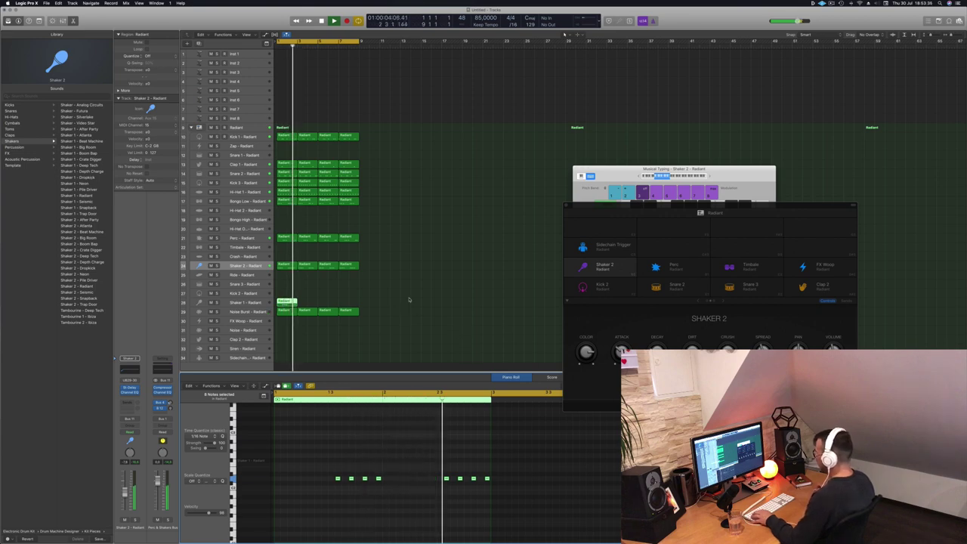
- Transpose the eight notes to the Shaker 1 pitch and copy them two beats earlier to fill the gaps in the region
left_click(288, 302)
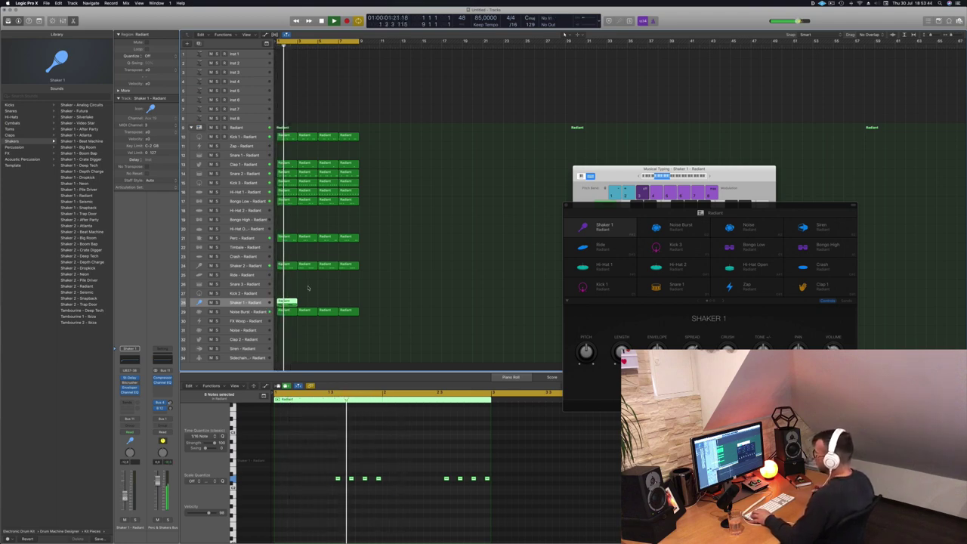
left_click_drag(323, 452, 504, 510)
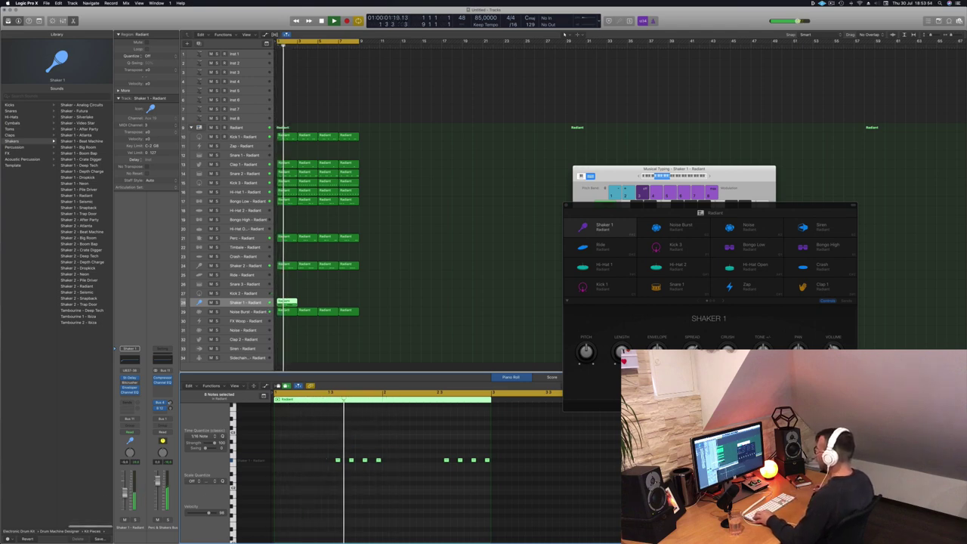
left_click_drag(322, 450, 506, 487)
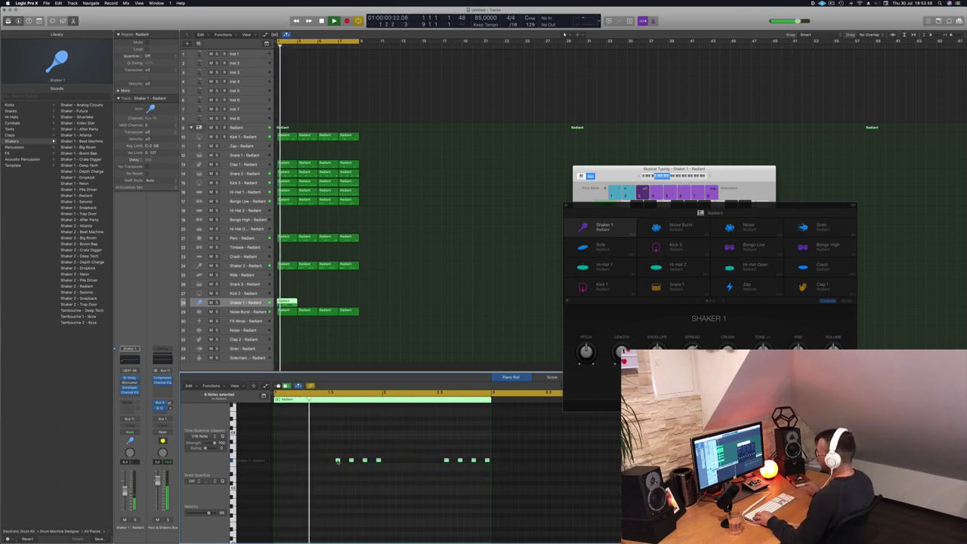
left_click_drag(338, 461, 284, 461)
key("super+Left")
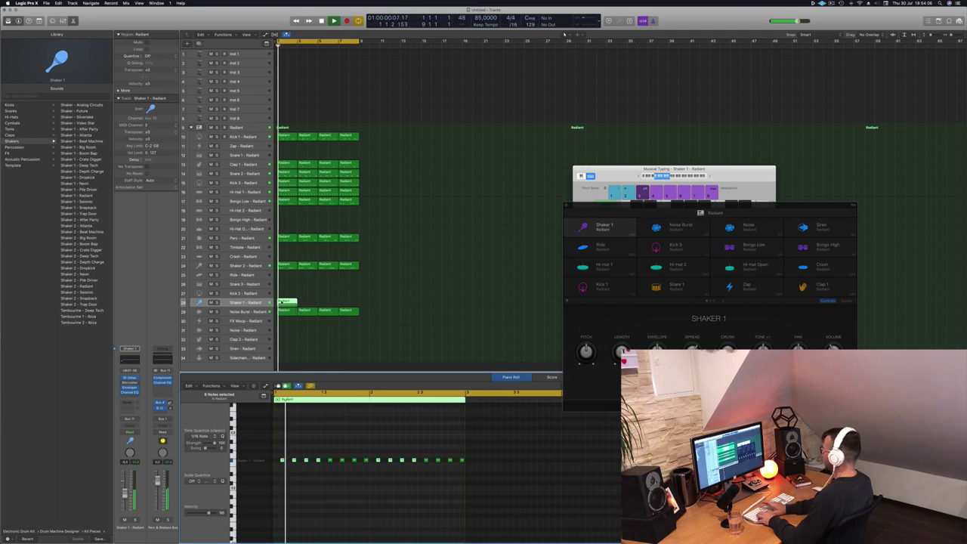
- Duplicate the Shaker 1 region to bar 3 and copy both regions to bar 5
left_click_drag(286, 302, 317, 302)
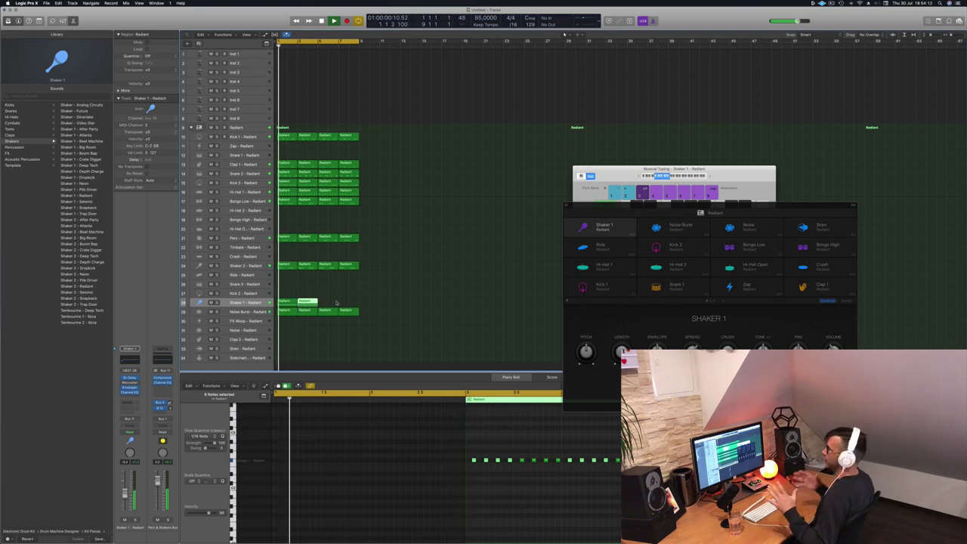
left_click(283, 304, "shift")
left_click_drag(286, 303, 327, 303)
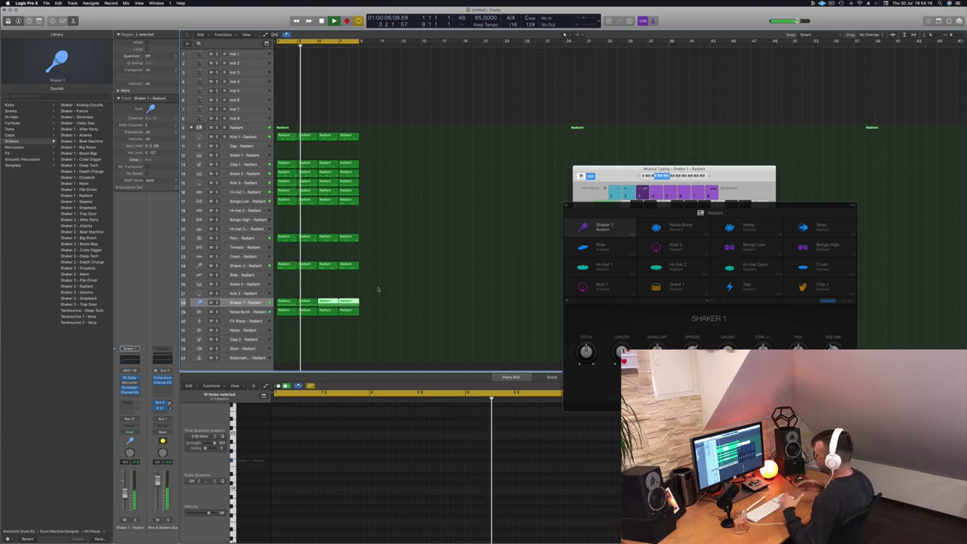
left_click(377, 289)
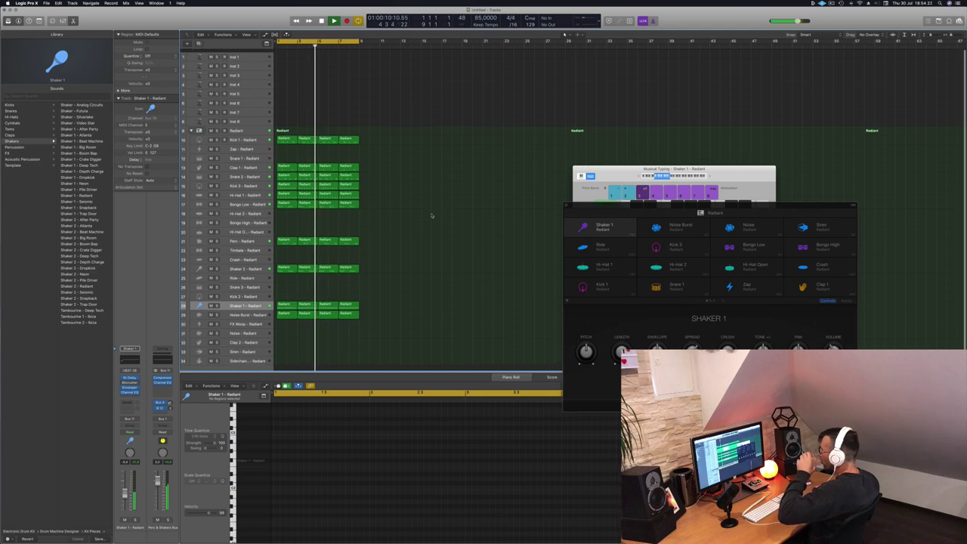
- Repeat all drum regions up to bar 33 and extend the cycle range to bar 33
left_click(246, 55)
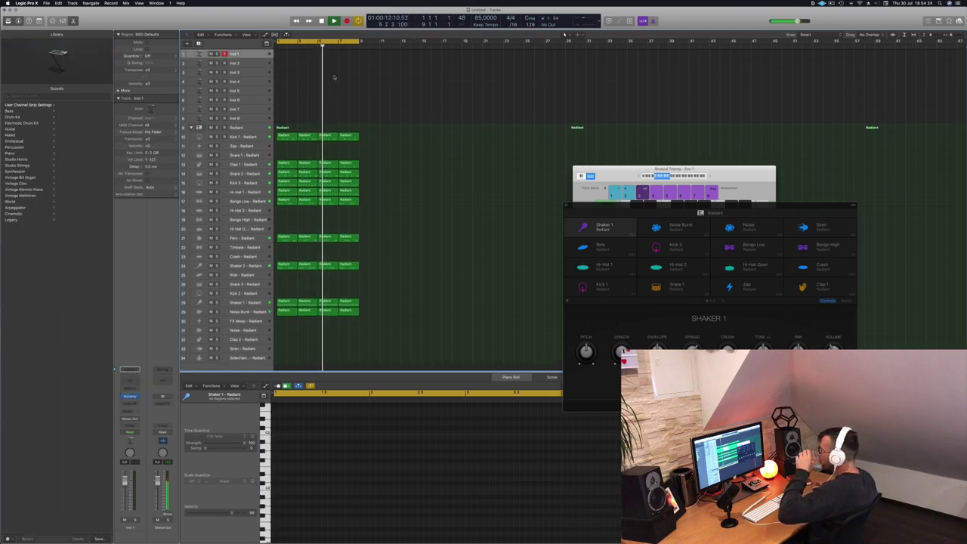
key("super+r")
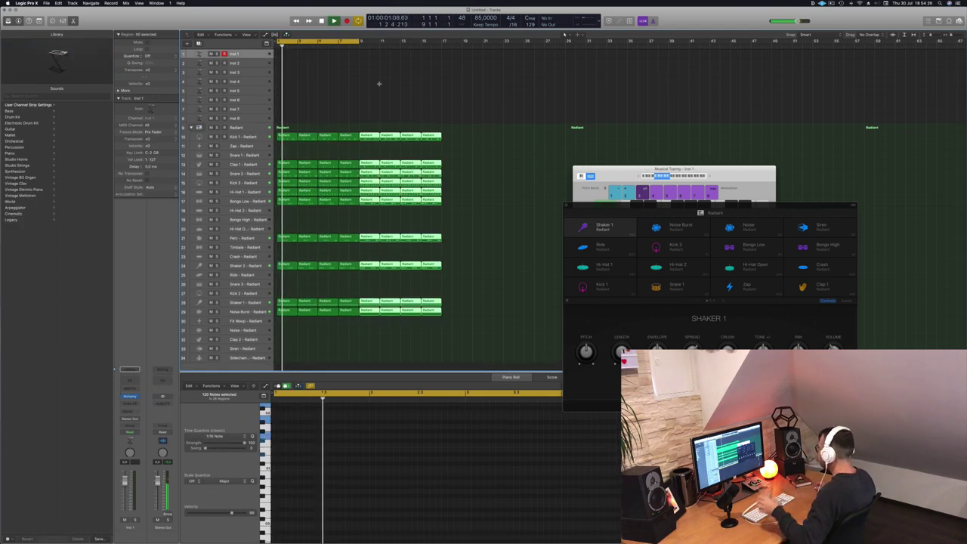
key("super+r")
key("super+r")
key("super+r")
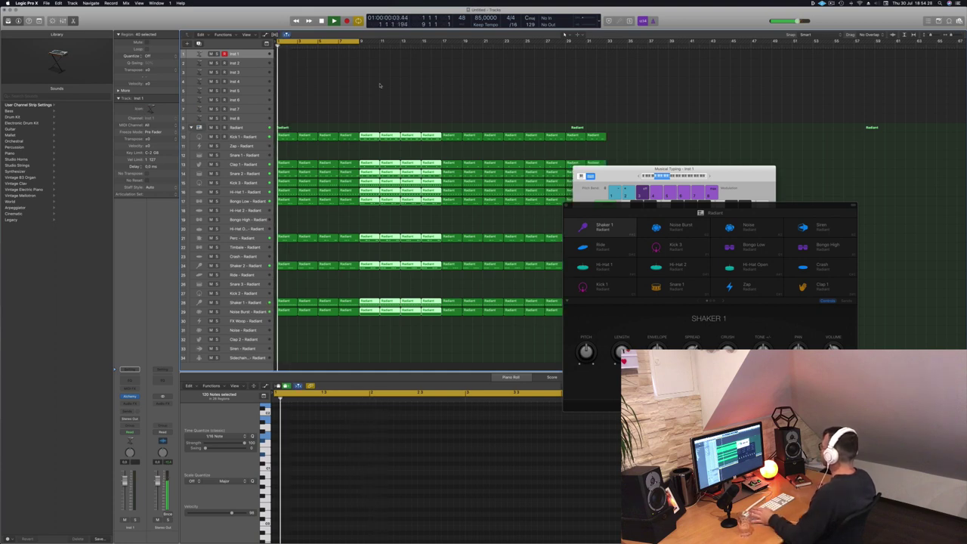
left_click_drag(360, 40, 608, 61)
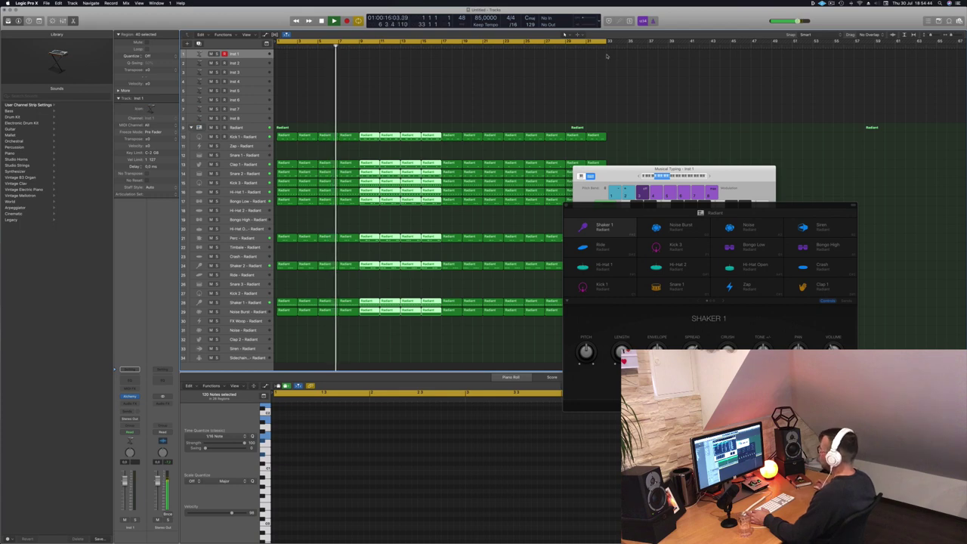
- Select the Inst 1 track, open its Alchemy synth, and arrange the Musical Typing and synth windows
left_click(252, 57)
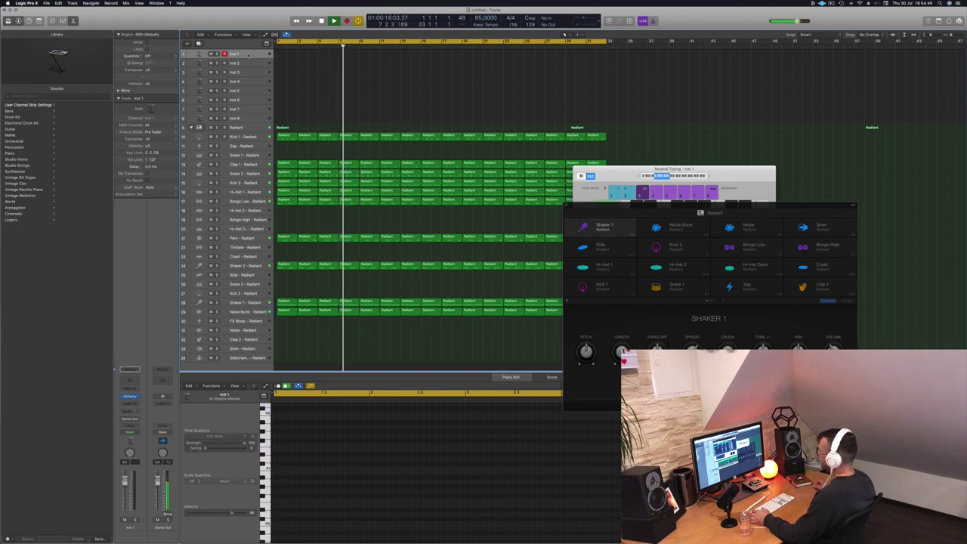
left_click_drag(708, 176, 697, 147)
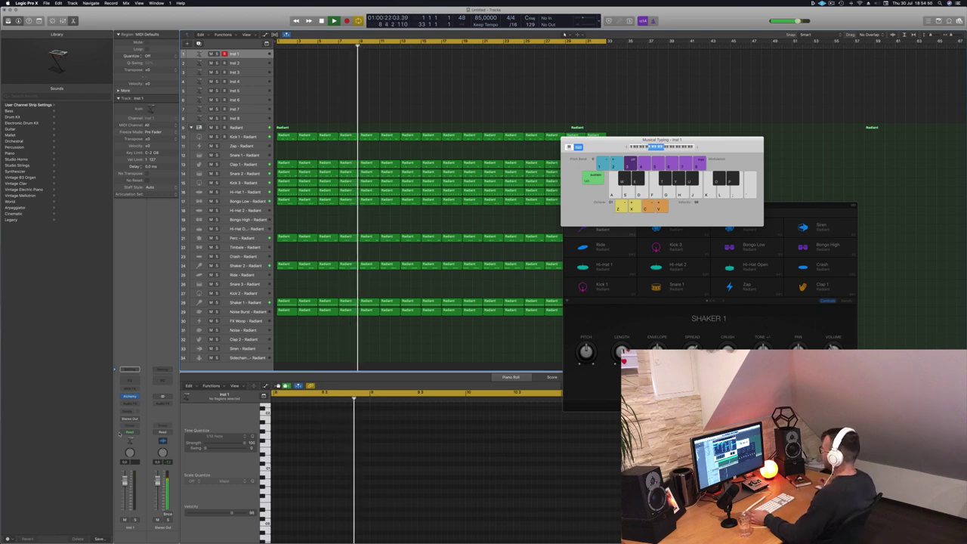
left_click(129, 396)
left_click_drag(241, 14, 461, 53)
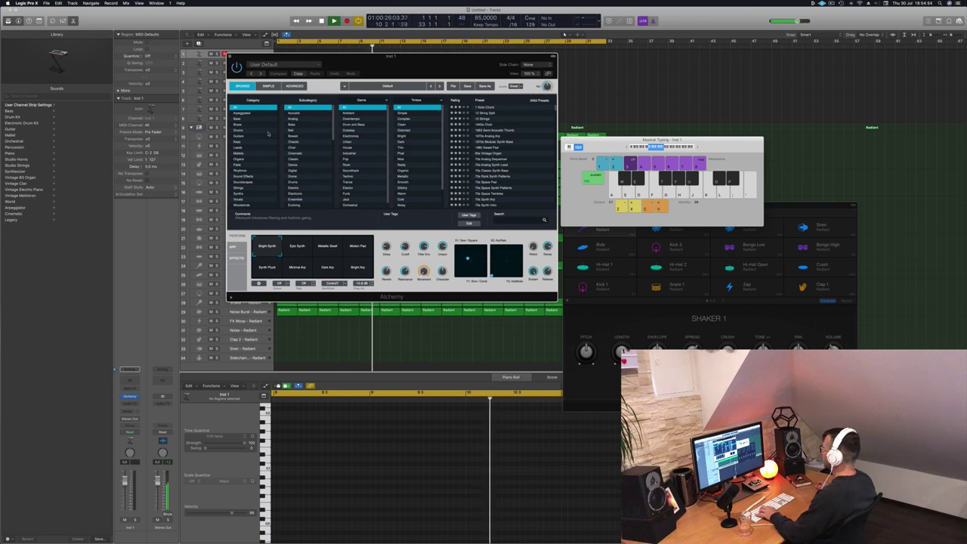
- Filter the Alchemy presets by the Bass category and Phat timbre, and load the Barso Reformer preset
left_click(241, 119)
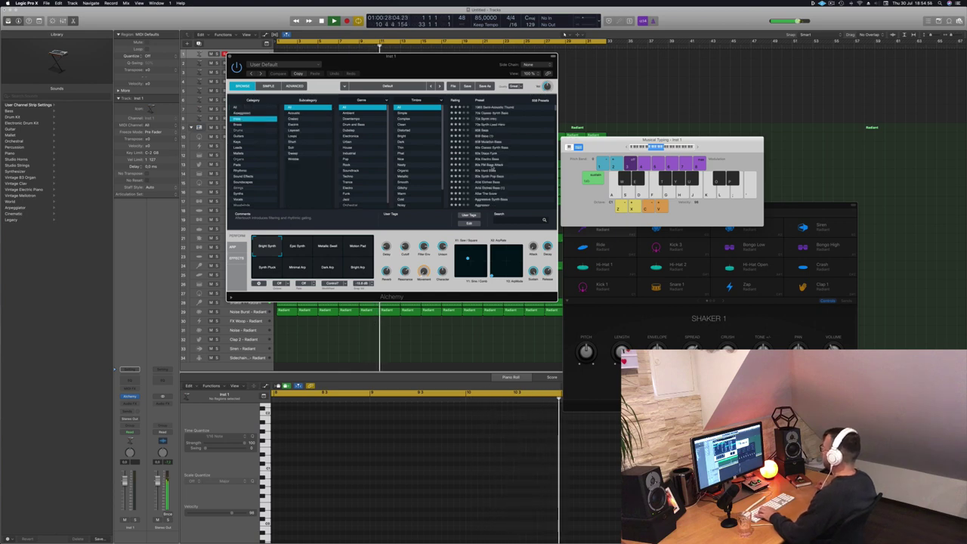
scroll(501, 167, "down", 15)
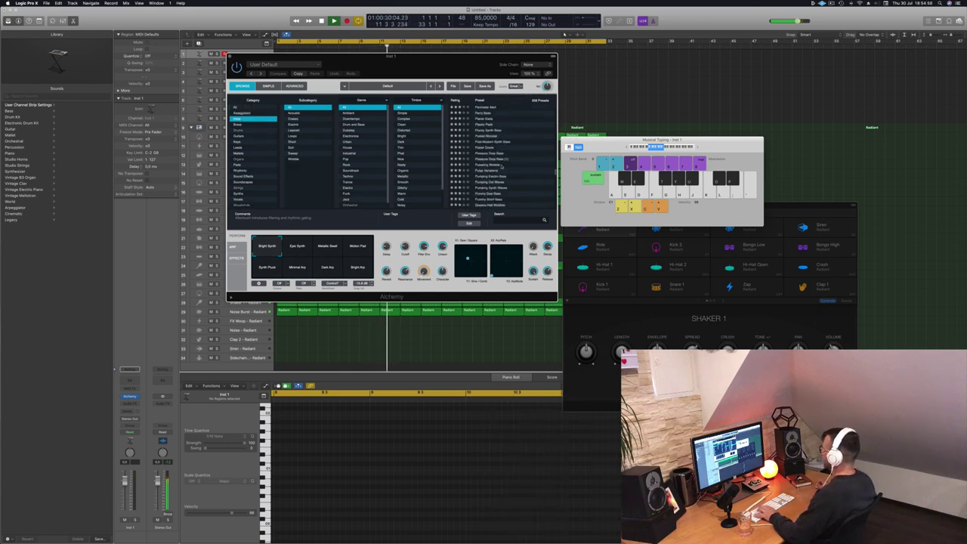
scroll(427, 163, "down", 1)
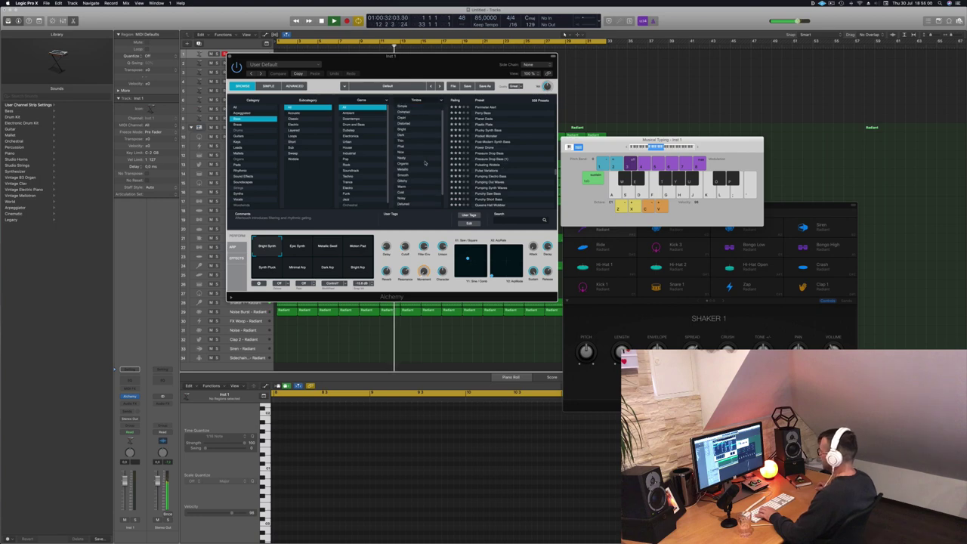
scroll(426, 166, "up", 1)
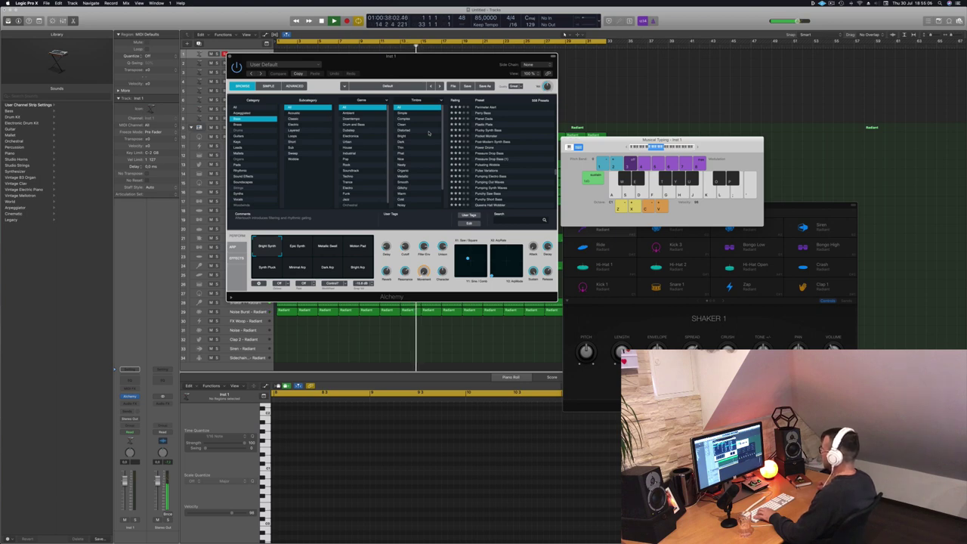
left_click(417, 153)
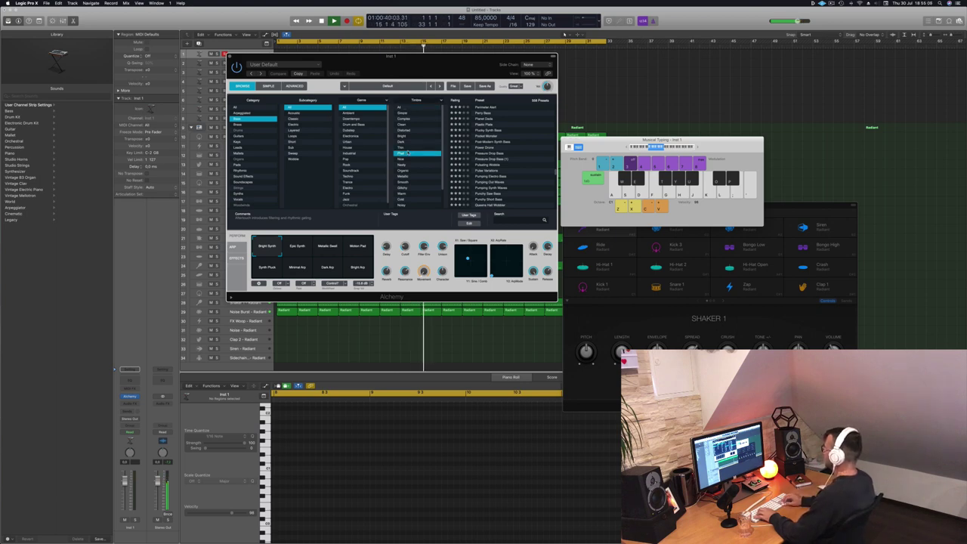
scroll(485, 158, "down", 5)
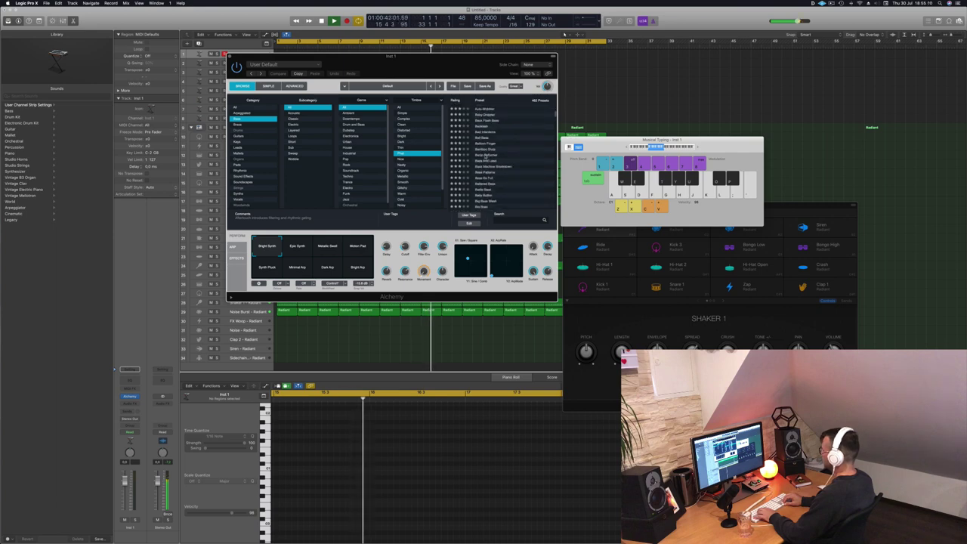
left_click(485, 154)
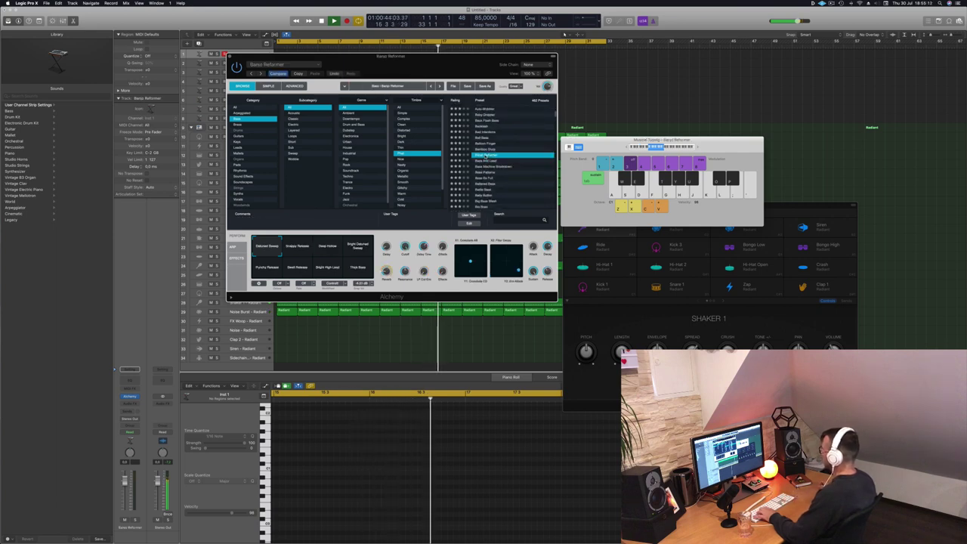
- Audition the Banjo Reformer preset by playing test notes over the running beat, nudging the Musical Typing window aside
key("g")
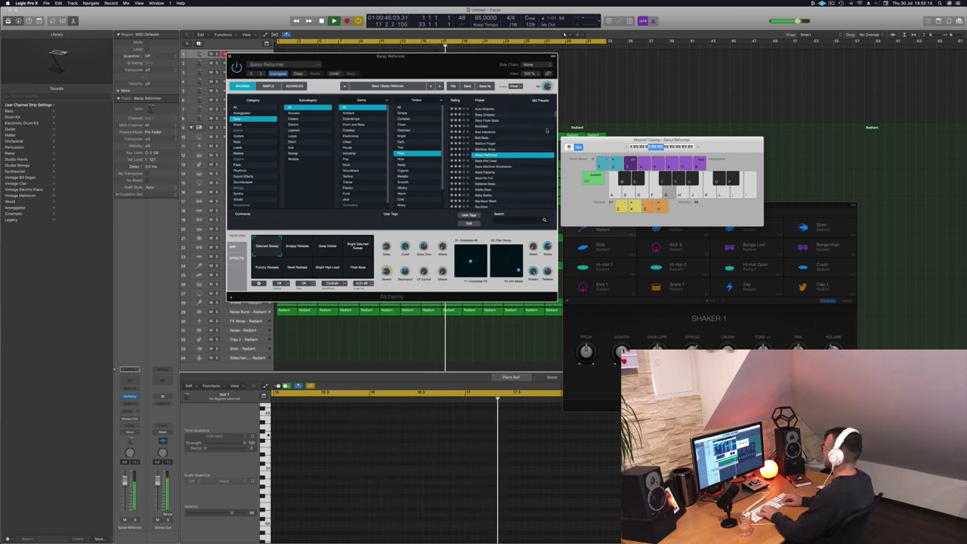
key("e")
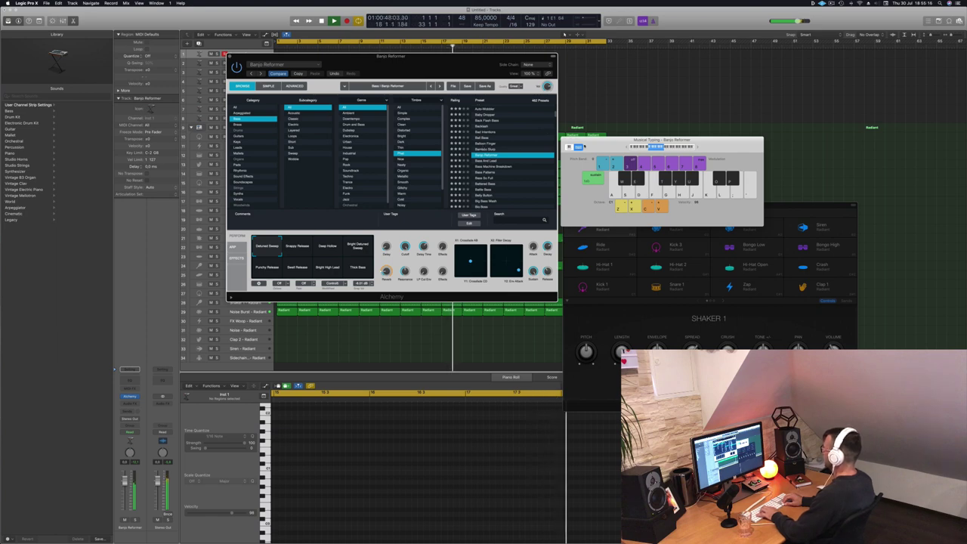
left_click_drag(608, 146, 598, 146)
key("e")
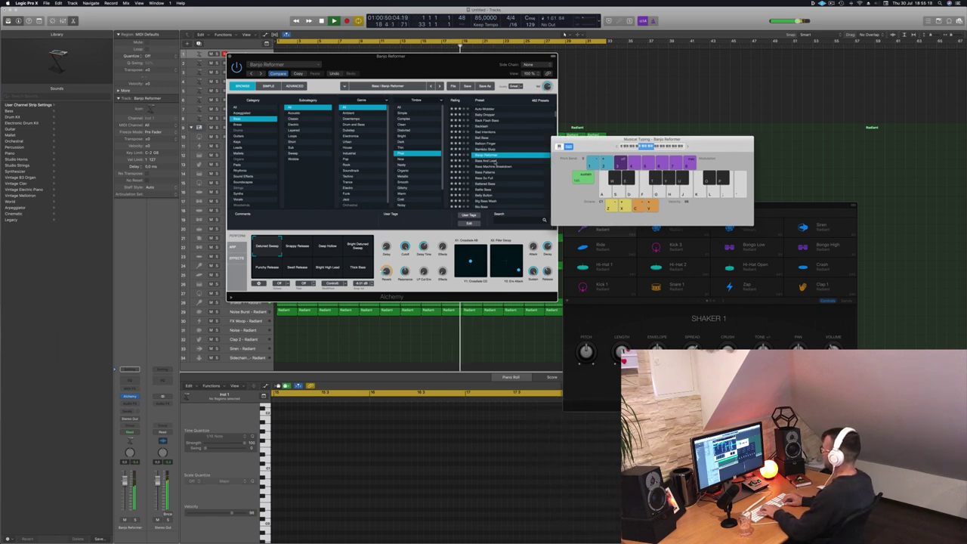
- Load the Bass And Lead preset, lower the bass track's volume fader, and play test notes
left_click(495, 161)
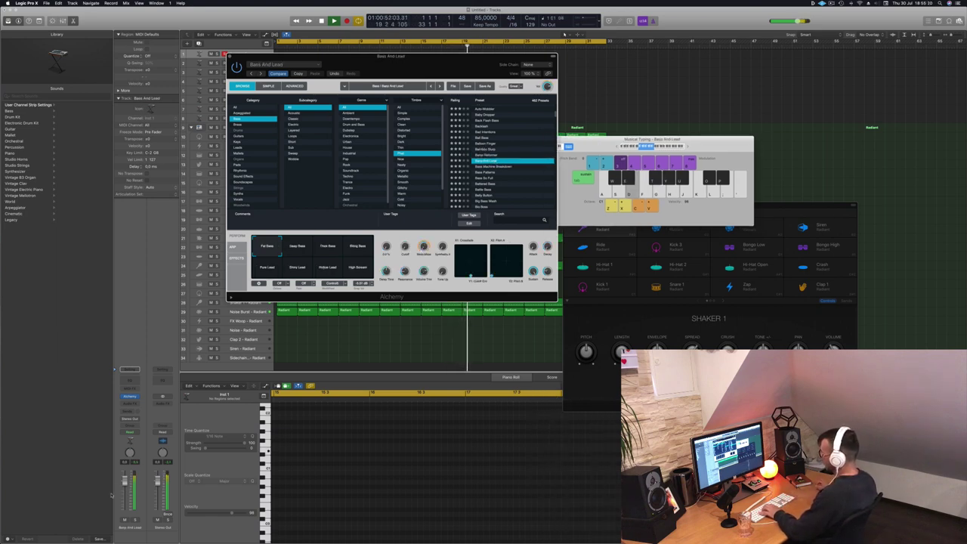
left_click(564, 34)
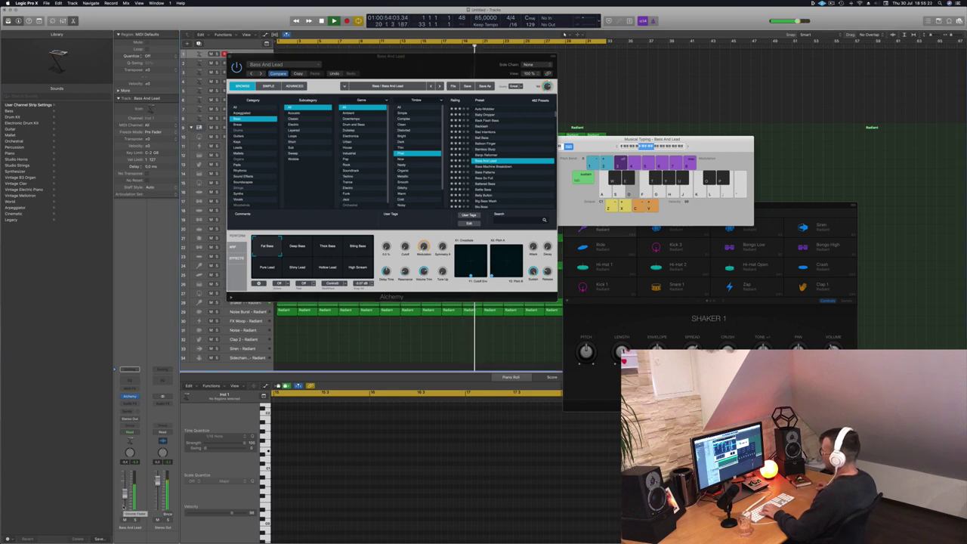
key("s")
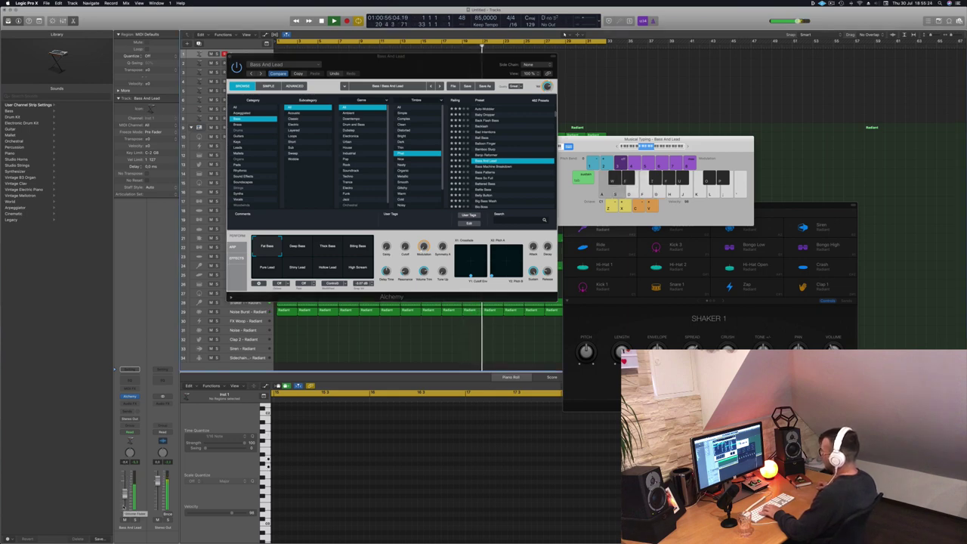
- Load the Bass Machine Breakdown preset, advance to Bass Patterns, and audition it with repeated notes
left_click(495, 167)
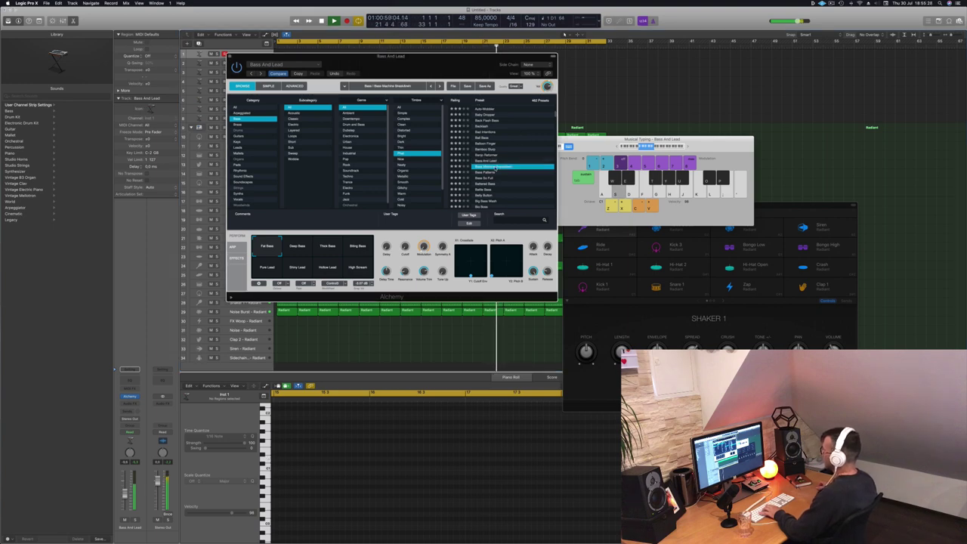
key("Down")
key("f")
key("f")
key("f")
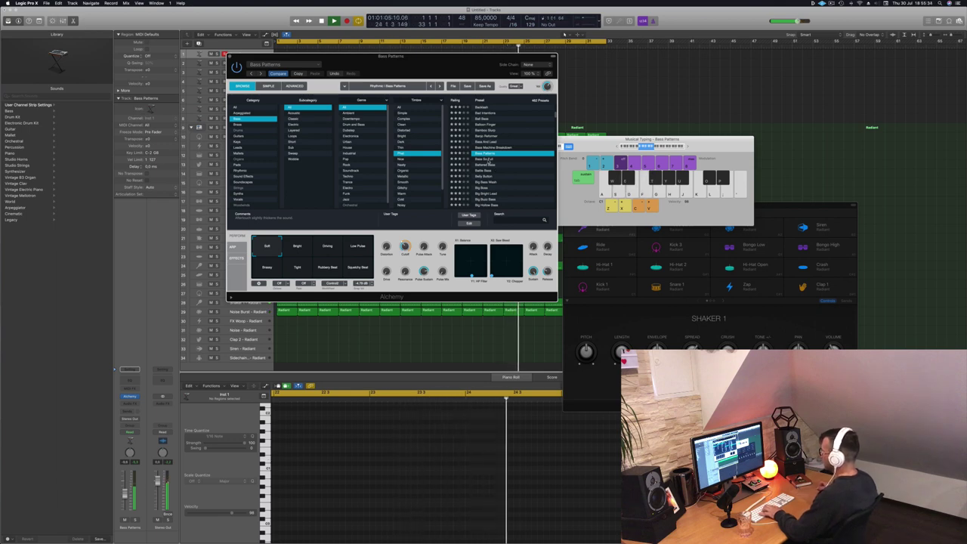
- Load the Bass So Full preset and audition its performance variations from Rattle Bass through Dirty Chaos
left_click(490, 161)
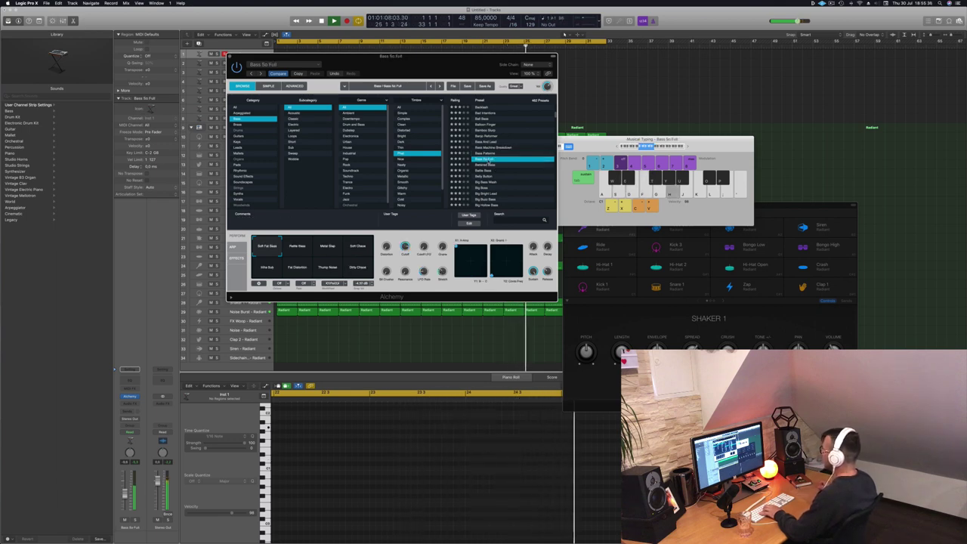
key("g")
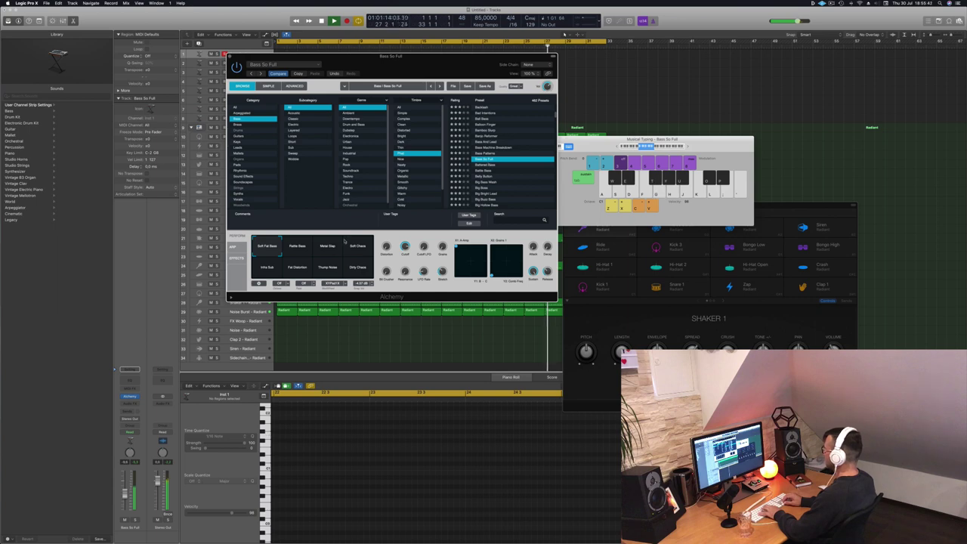
left_click(294, 249)
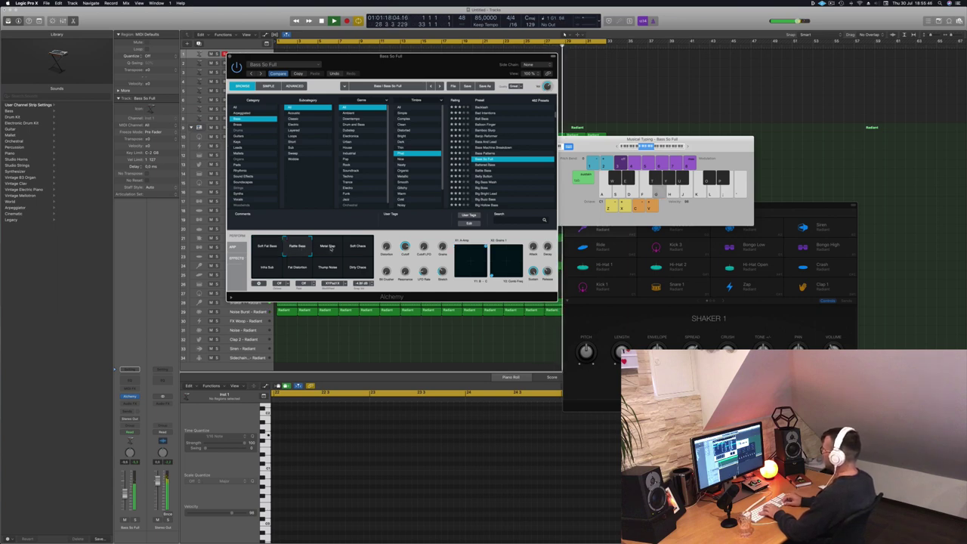
left_click(331, 249)
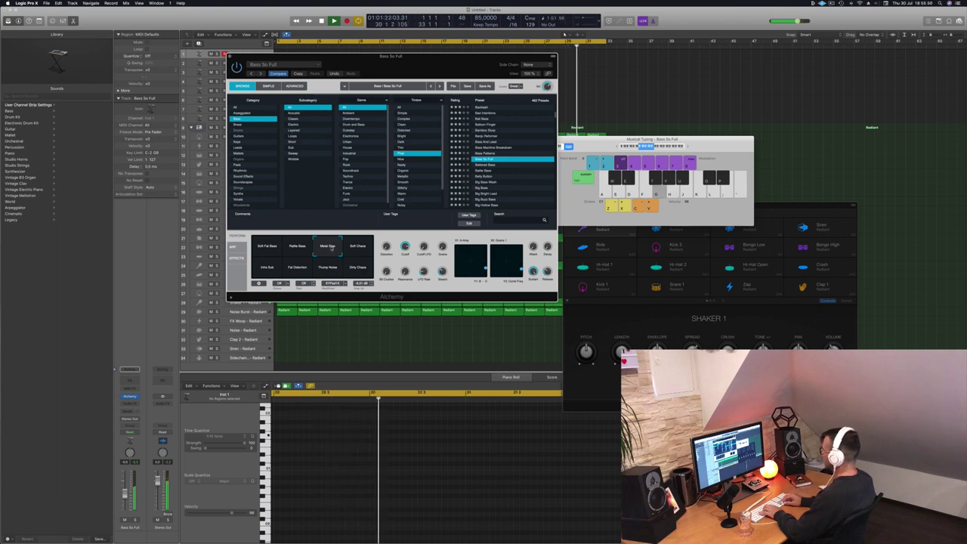
left_click(345, 249)
left_click(268, 268)
left_click(301, 272)
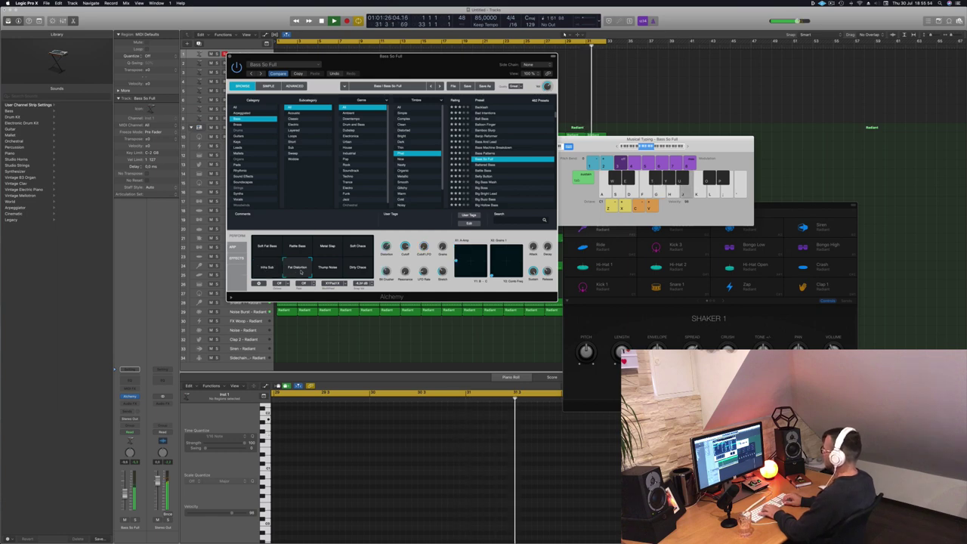
left_click(328, 270)
left_click(353, 271)
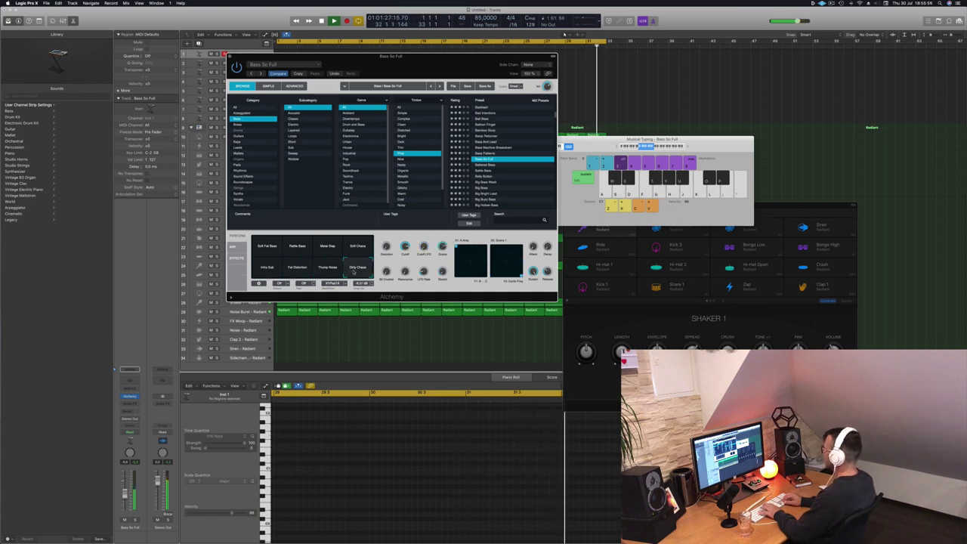
- Load the Battered Bass preset and audition the following presets one by one through Big Hollow Bass
left_click(482, 164)
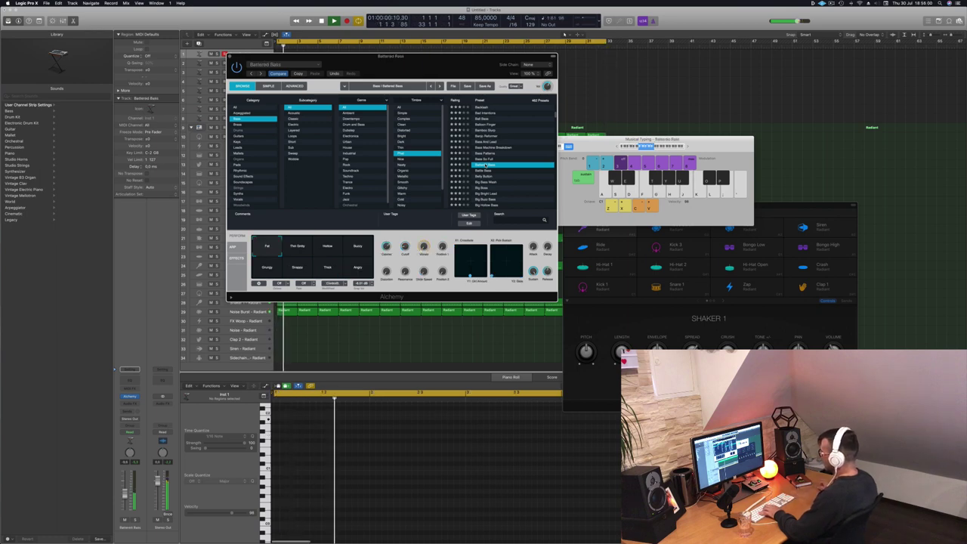
key("Down")
key("Down")
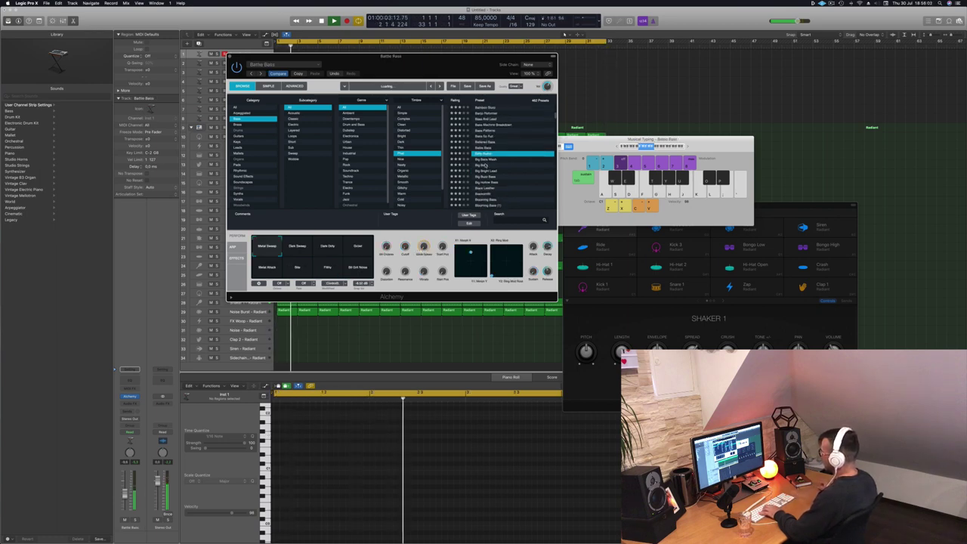
key("Down")
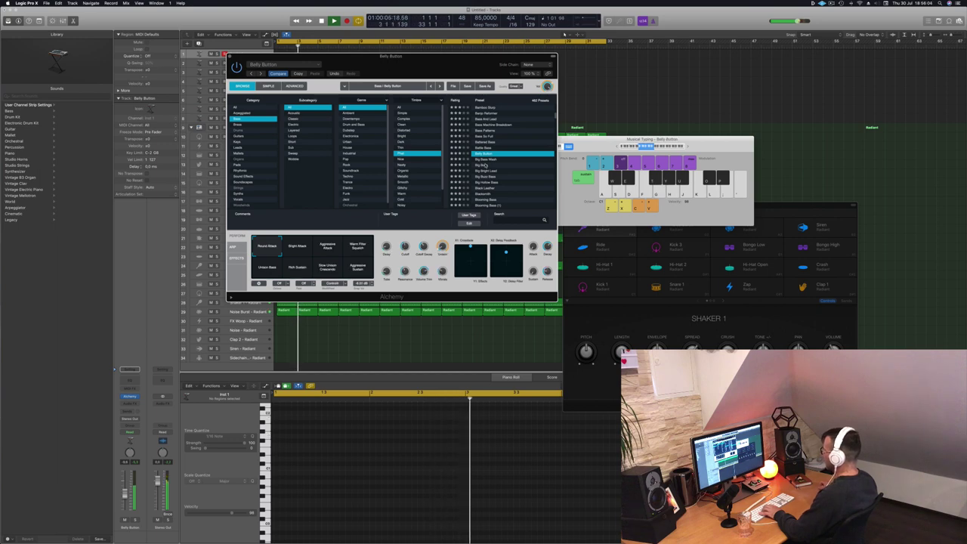
key("Down")
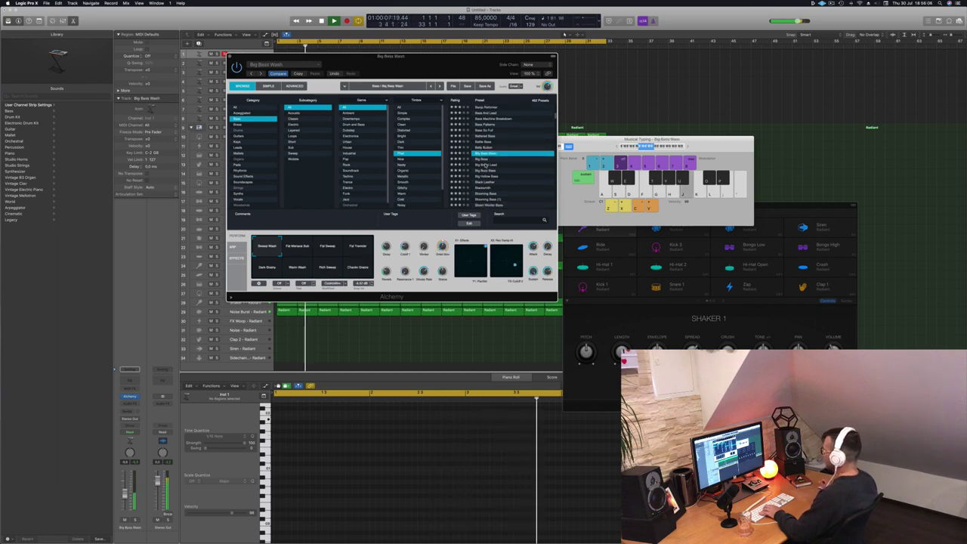
key("Down")
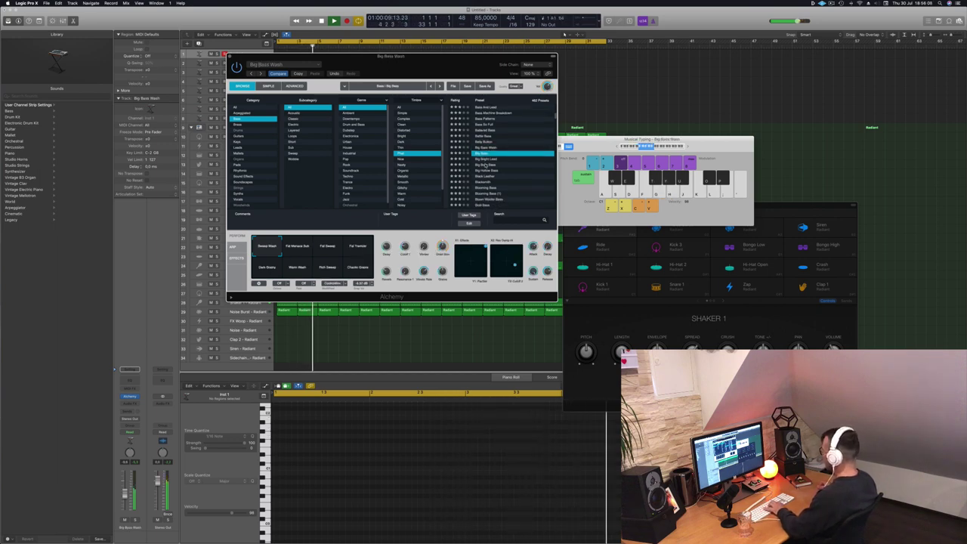
key("Down")
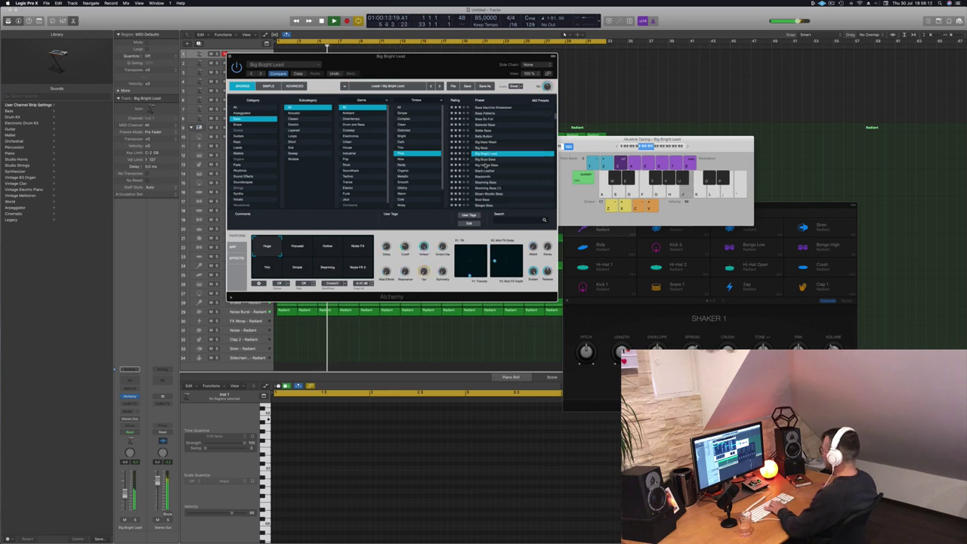
key("Down")
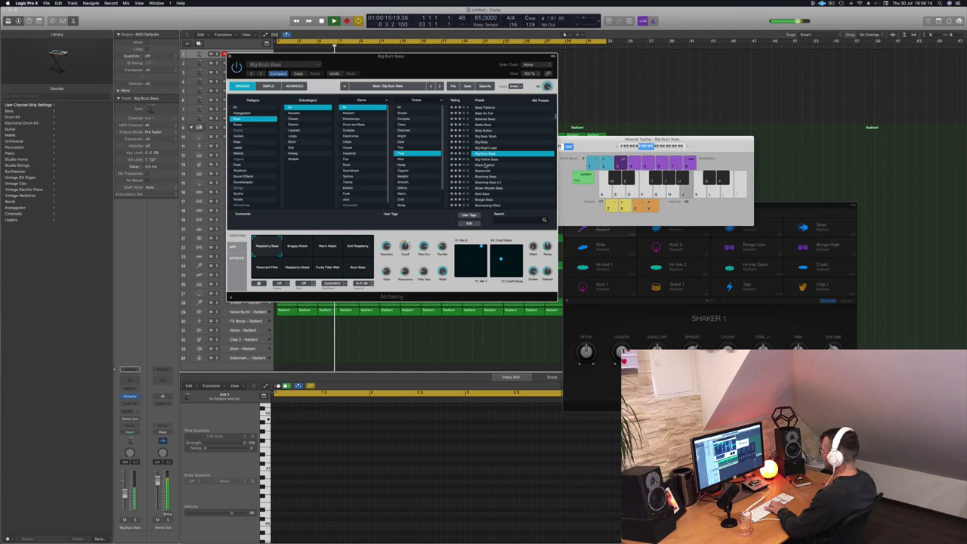
key("Down")
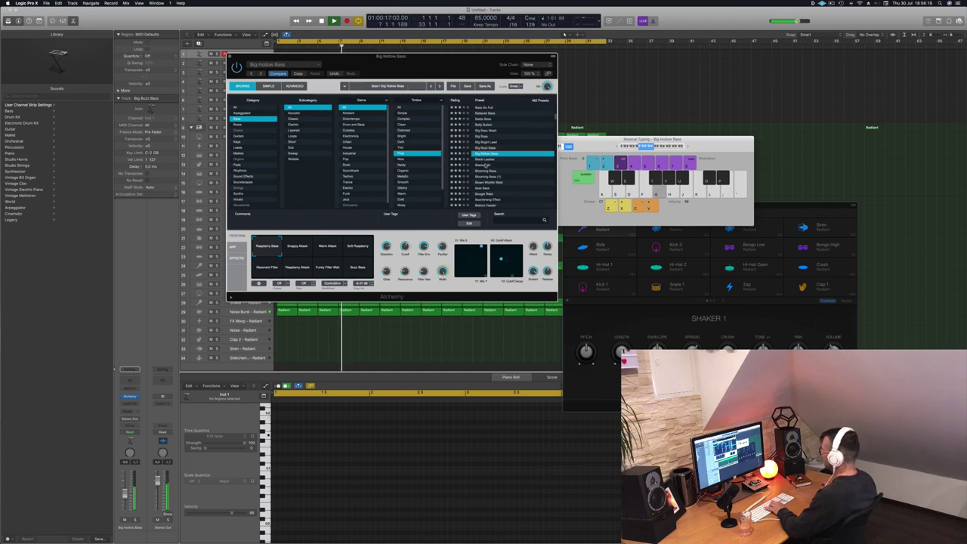
- Load the Black Leather preset and try its Dark Wobble, Sweep Wobble and More Resonance variations
key("Down")
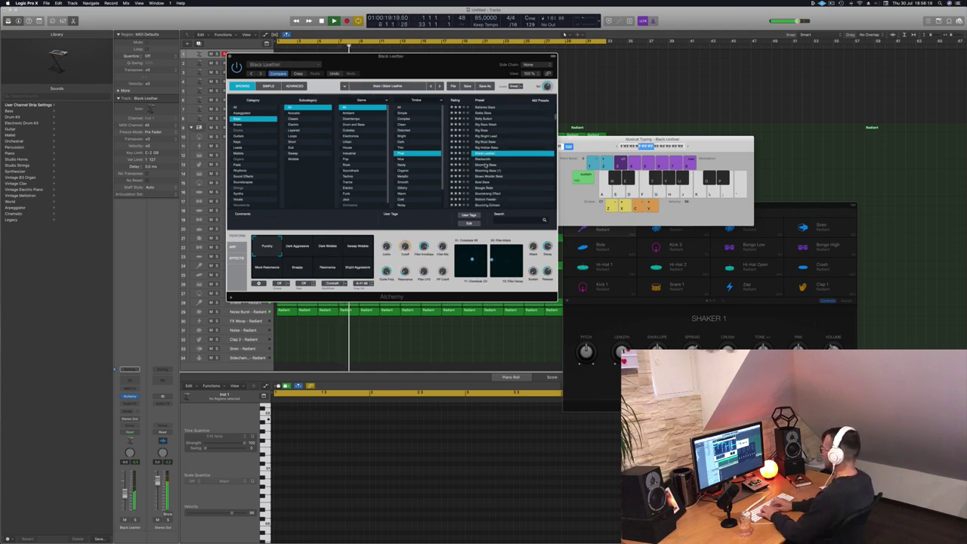
left_click(325, 248)
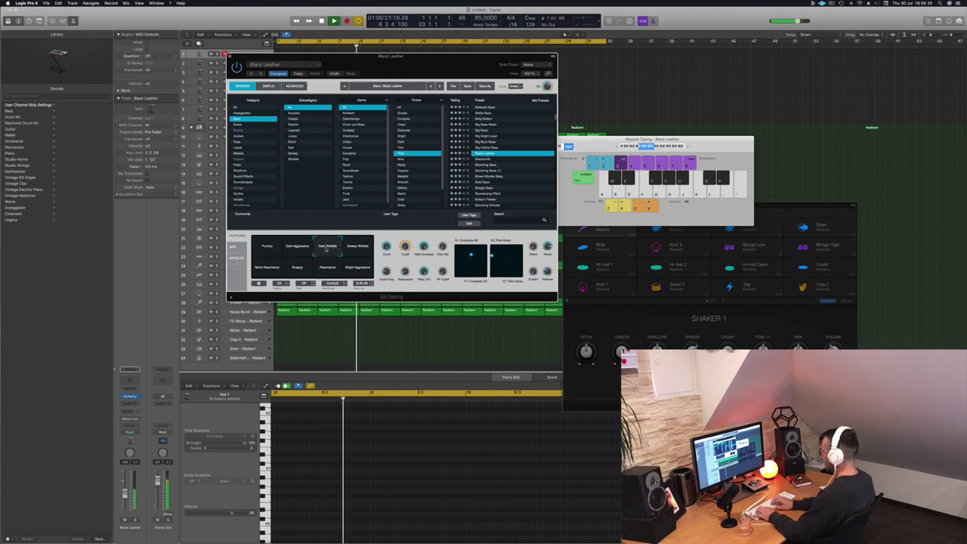
left_click(358, 250)
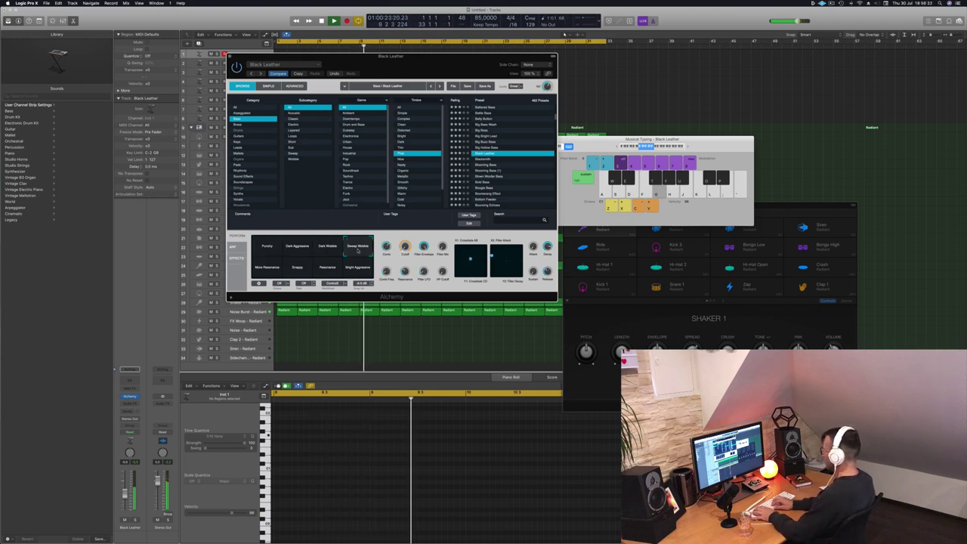
left_click(267, 268)
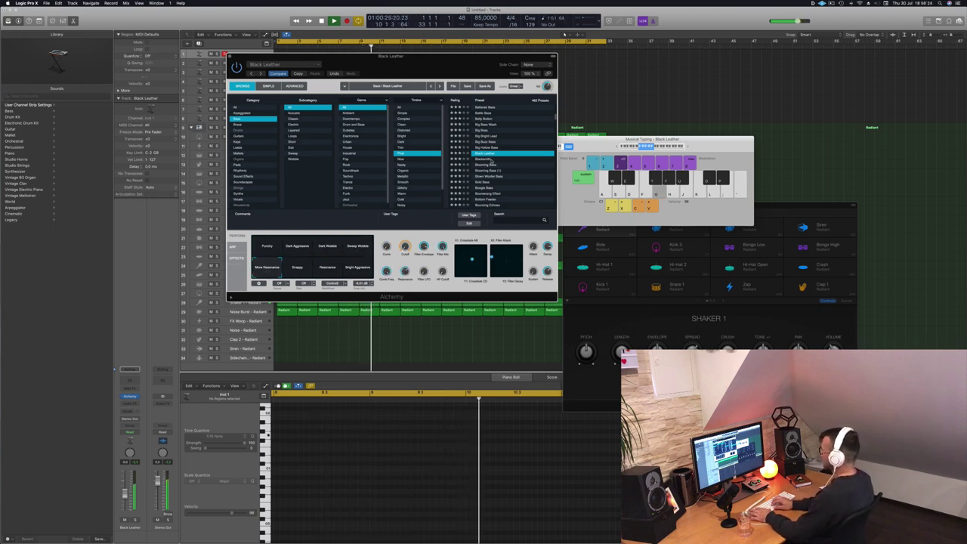
- Load the Blooming Bass preset and choose its Bright Delays variation
left_click(488, 165)
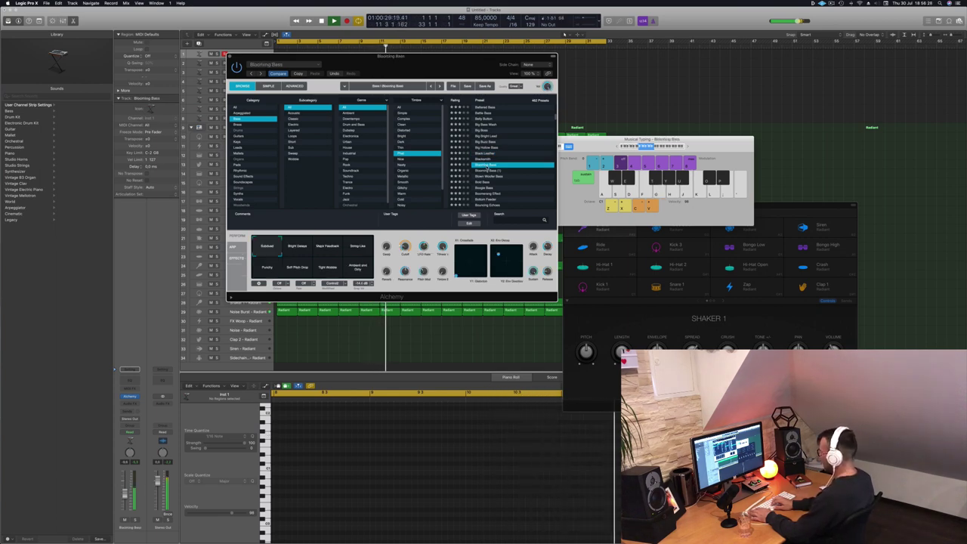
left_click(689, 146)
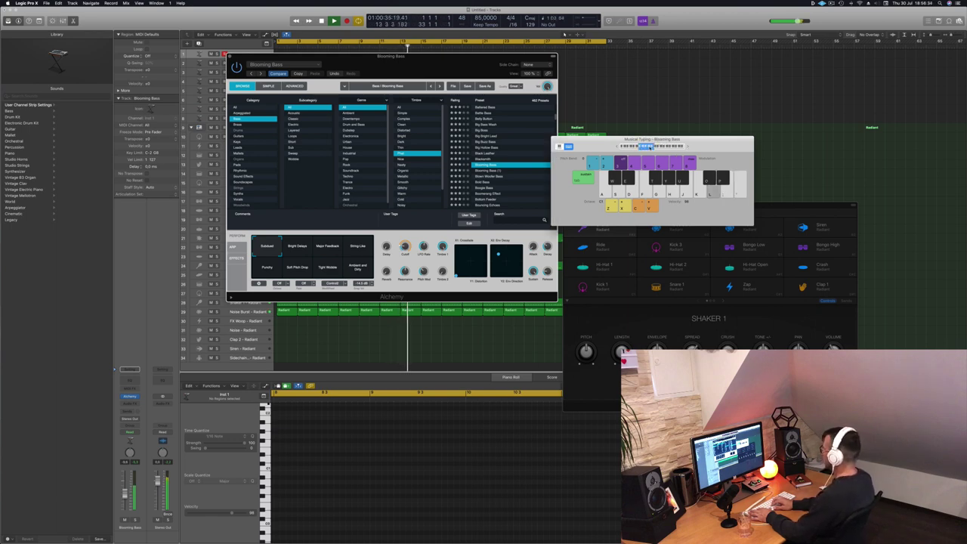
left_click(299, 252)
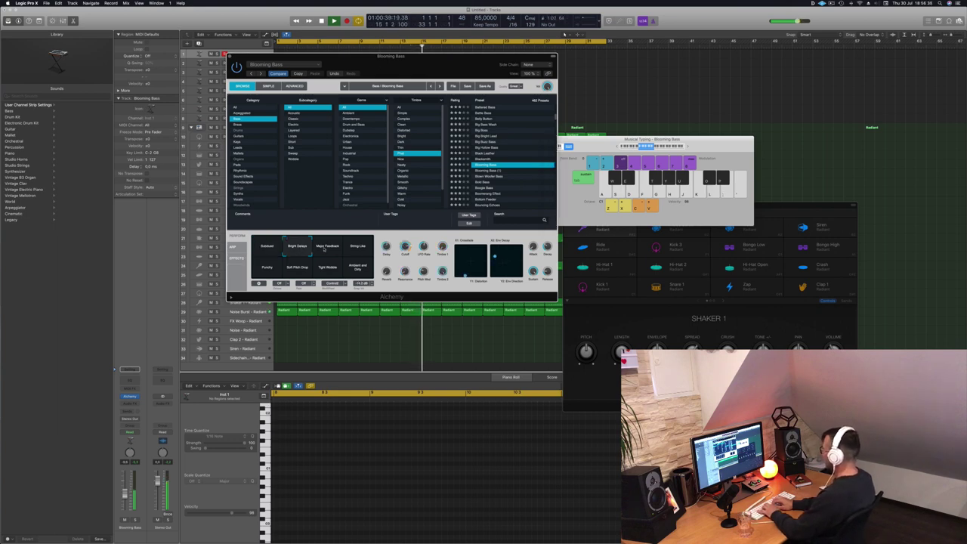
- Rehearse a bass line over the beat by playing notes with the Bright Delays sound
key("l")
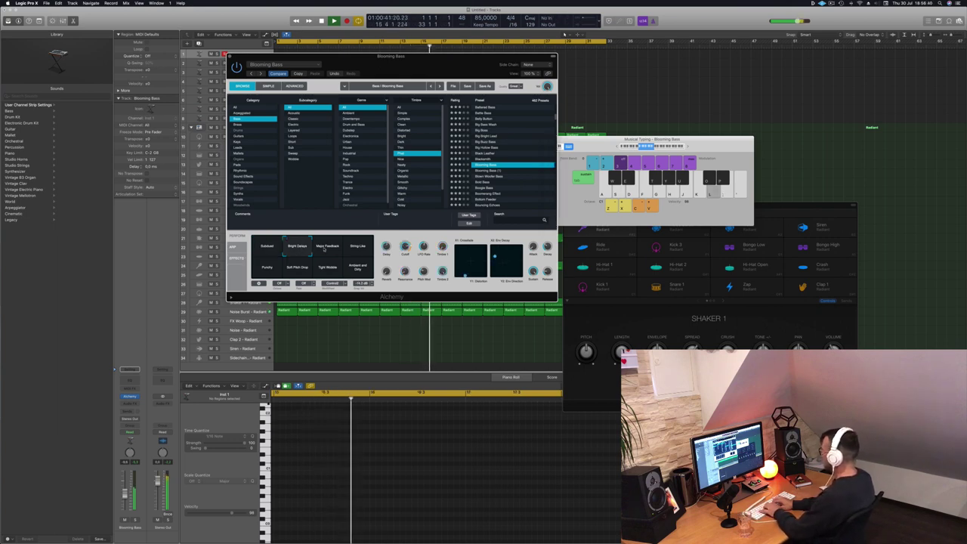
key("f")
key("d")
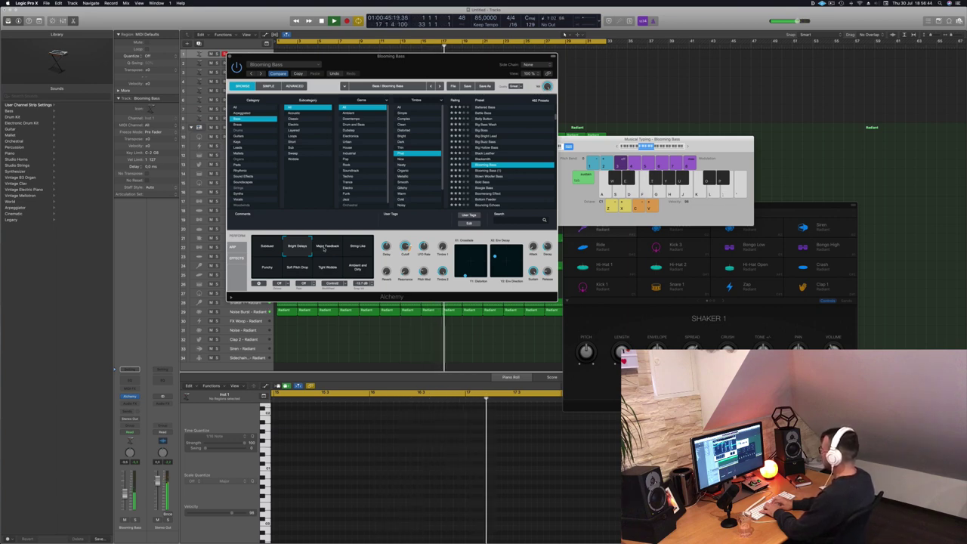
key("l")
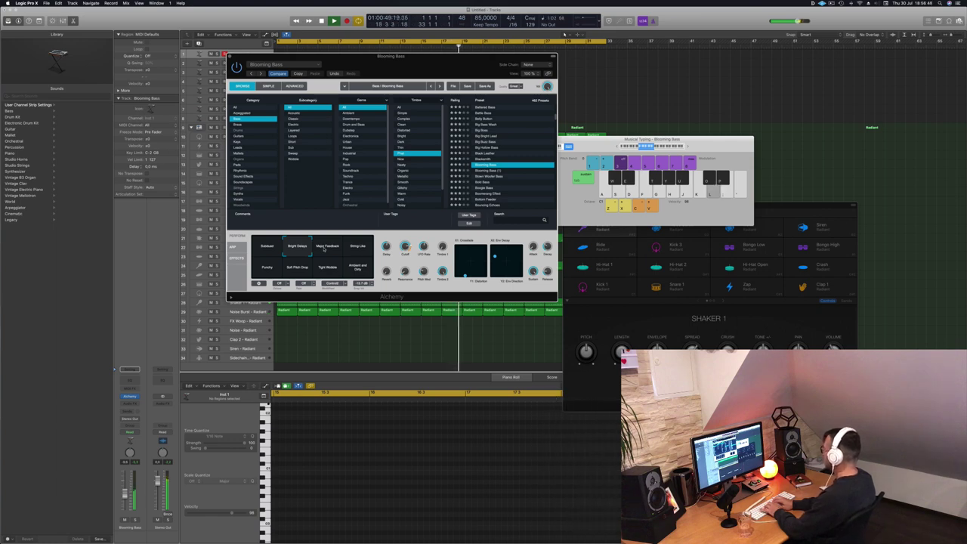
- Record a first take of the Blooming Bass line over the beat from about bar 19 towards the cycle end
key("r")
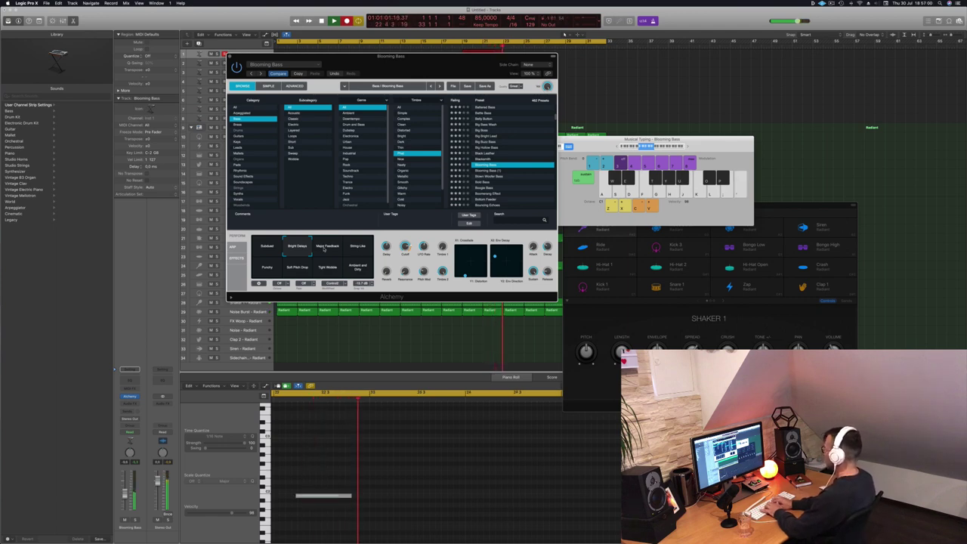
key("l")
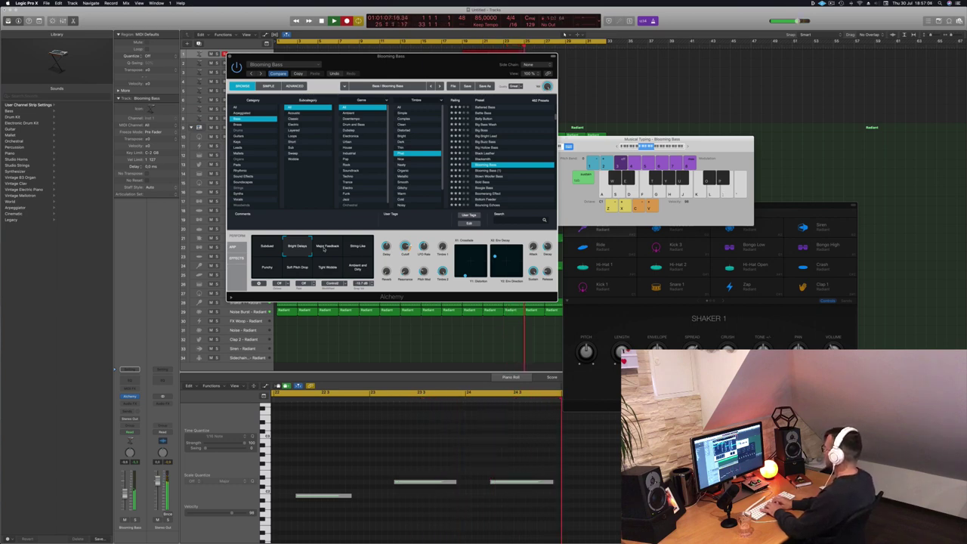
key("j")
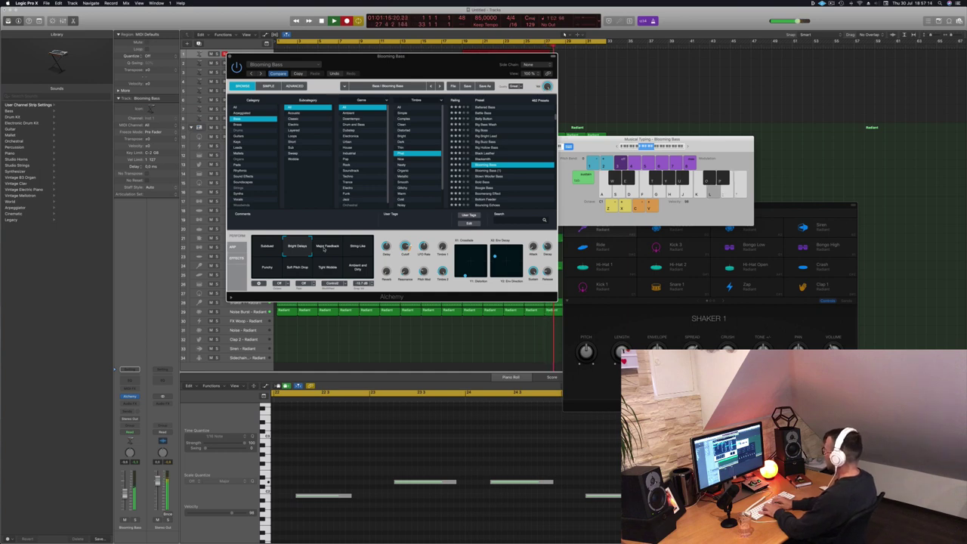
key("apostrophe")
key("h")
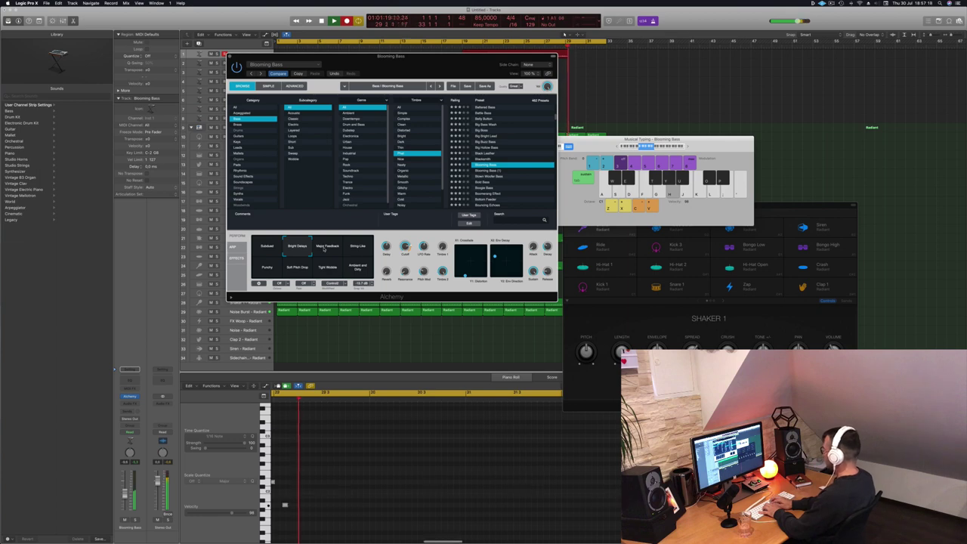
key("l")
key("apostrophe")
key("semicolon")
key("l")
key("apostrophe")
- Record a short repeating bass phrase on the Blooming Bass track from bar 1, then stop recording and play it back
key("l")
key("l")
key("l")
key("l")
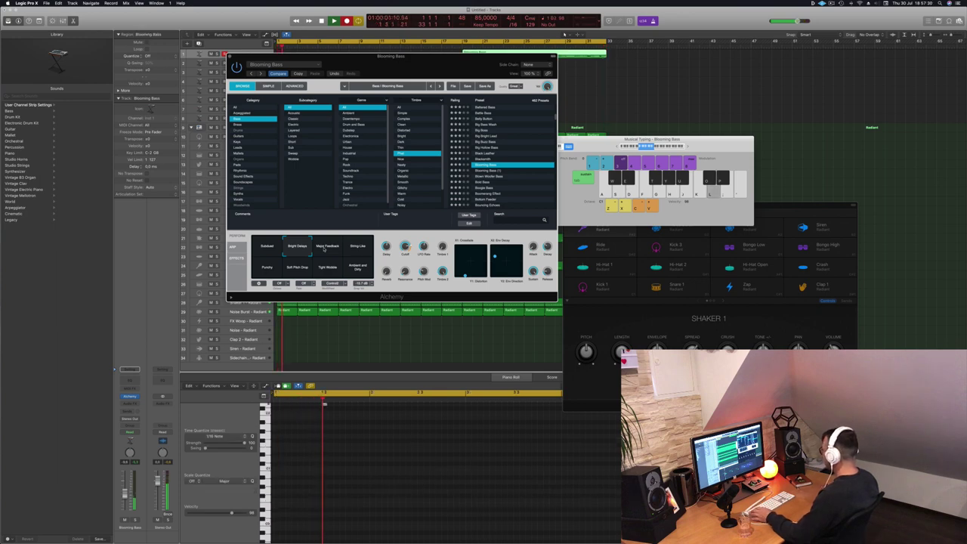
key("j")
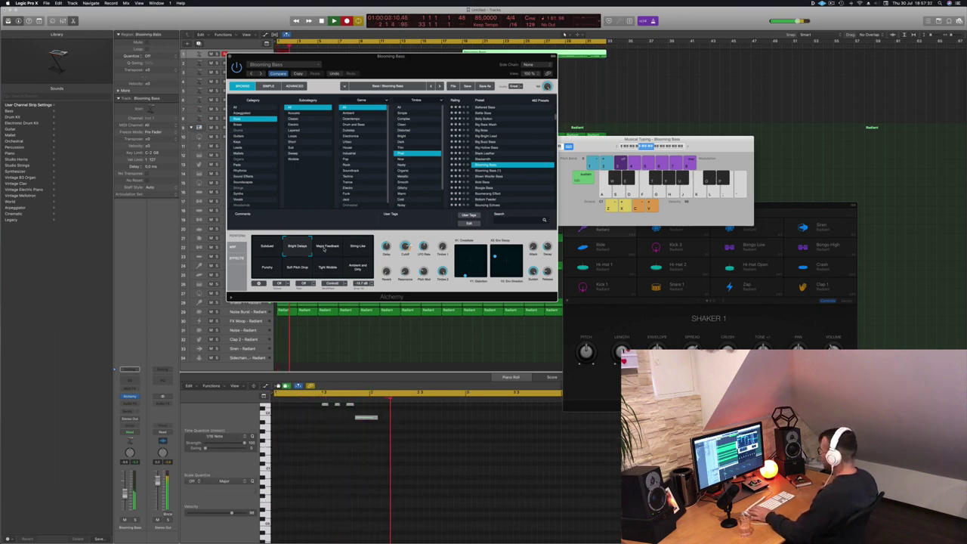
key("l")
key("l")
key("j")
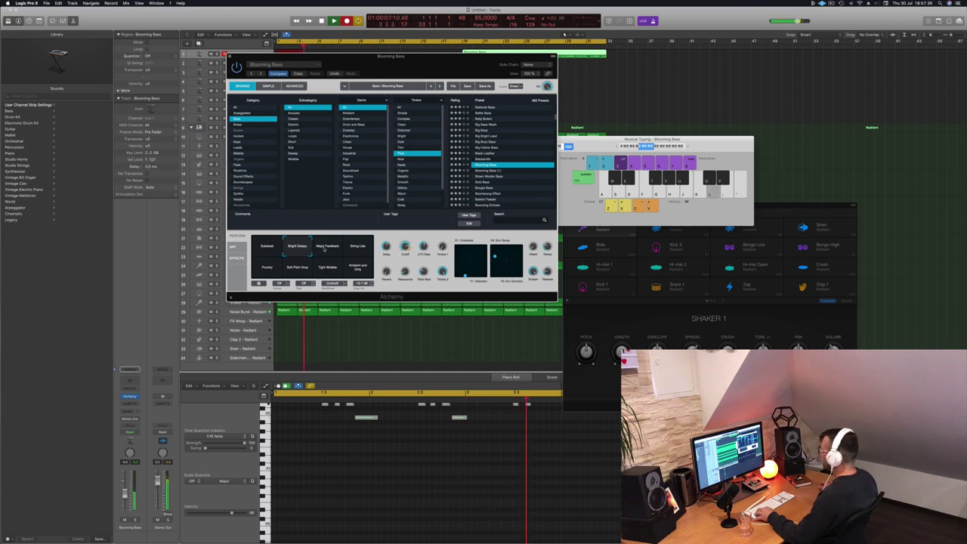
key("l")
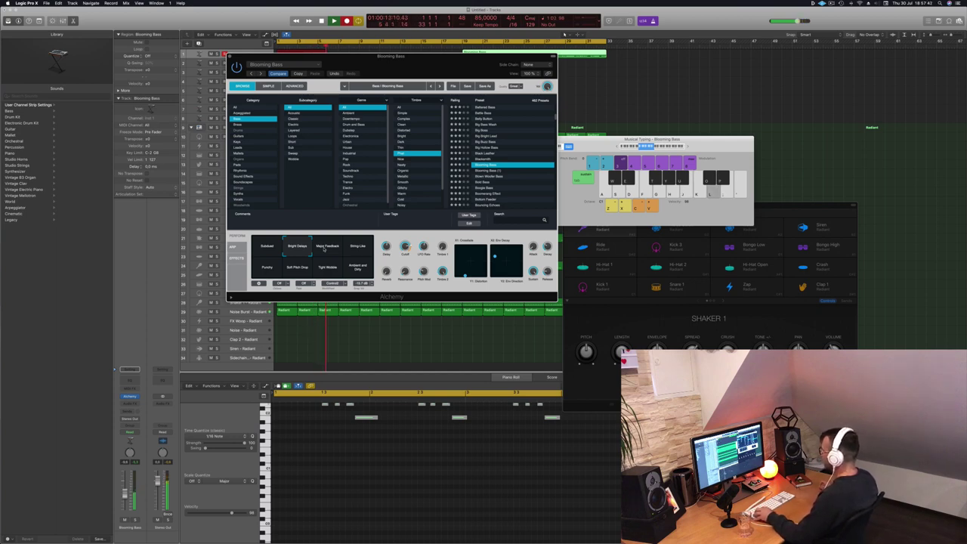
key("space")
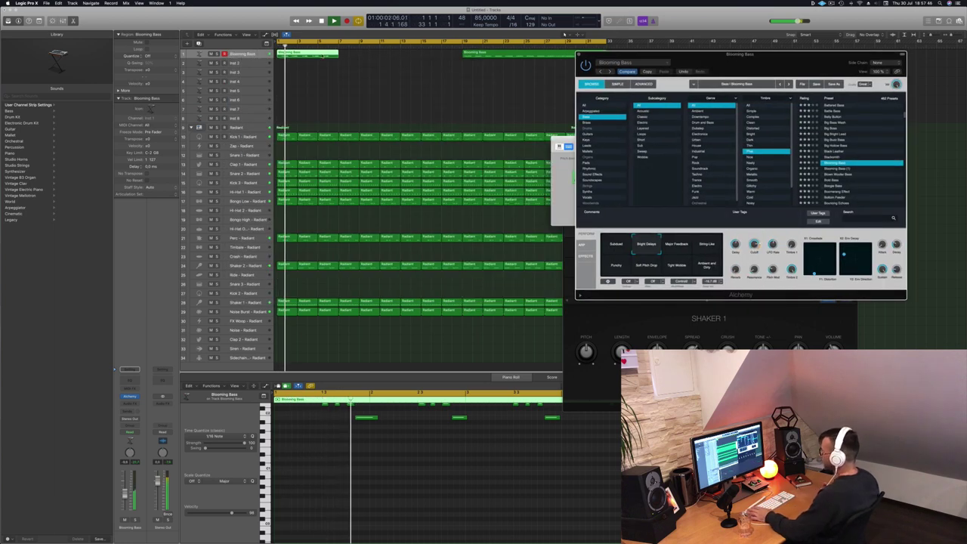
- Cut the new Blooming Bass region at bar 4, remove the remainder and the take from bar 19, and play the result
key("p")
key("p")
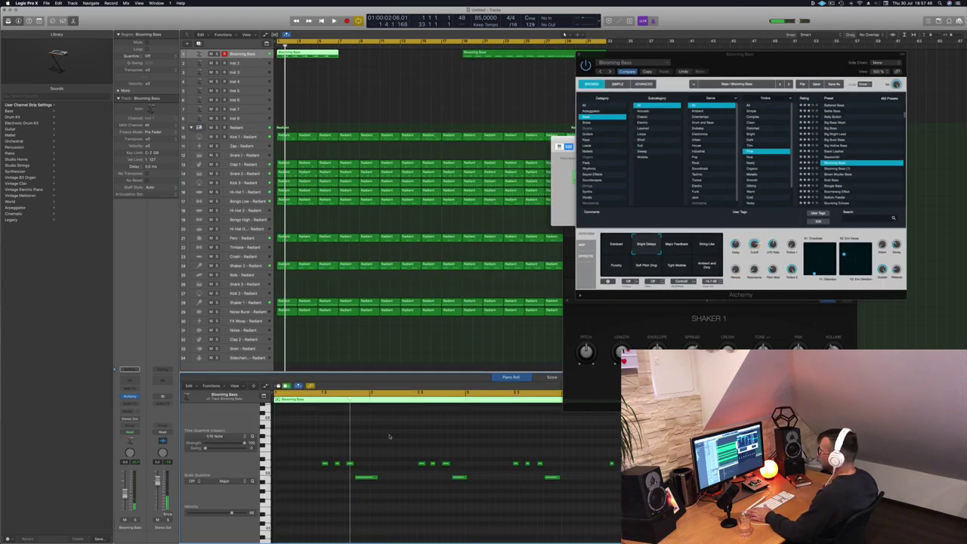
left_click_drag(597, 454, 623, 495)
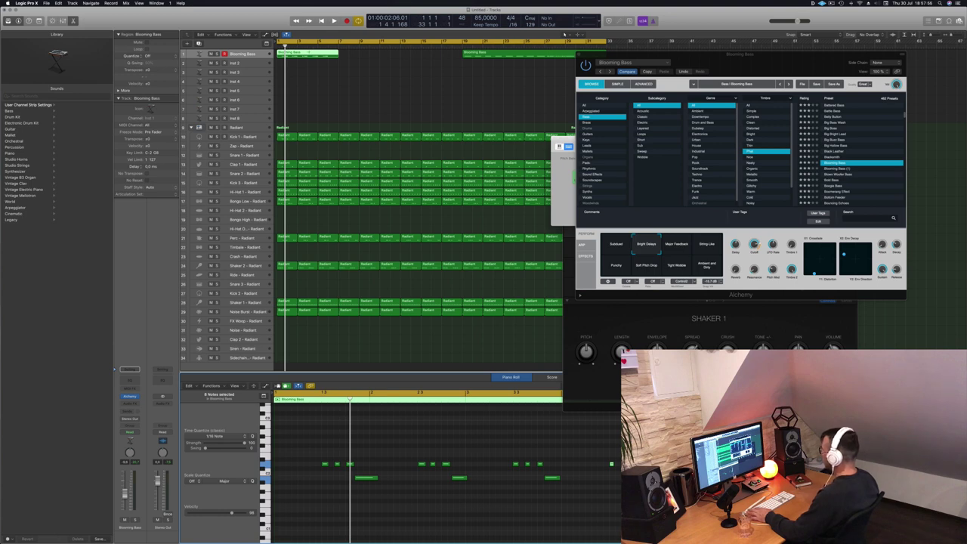
left_click(333, 53)
left_click(288, 52)
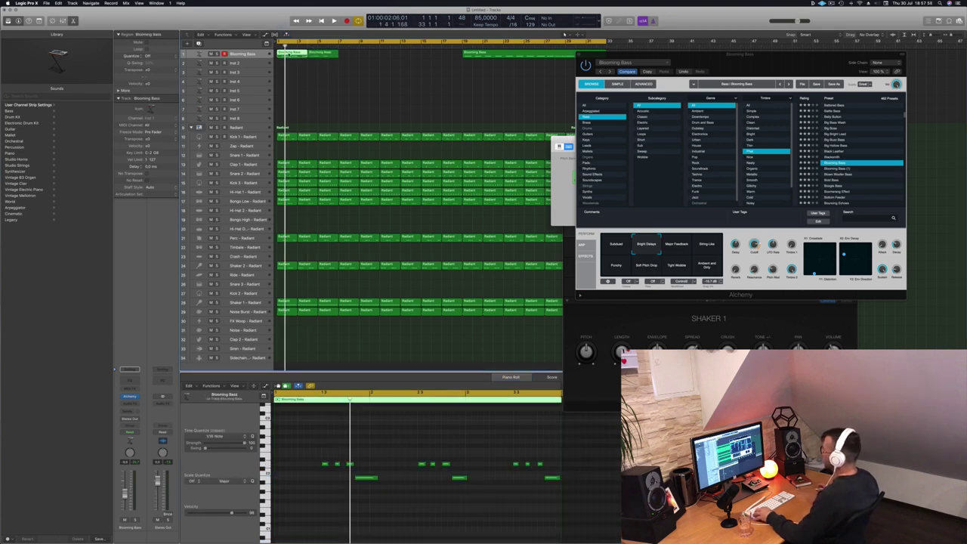
left_click_drag(287, 52, 298, 54)
key("space")
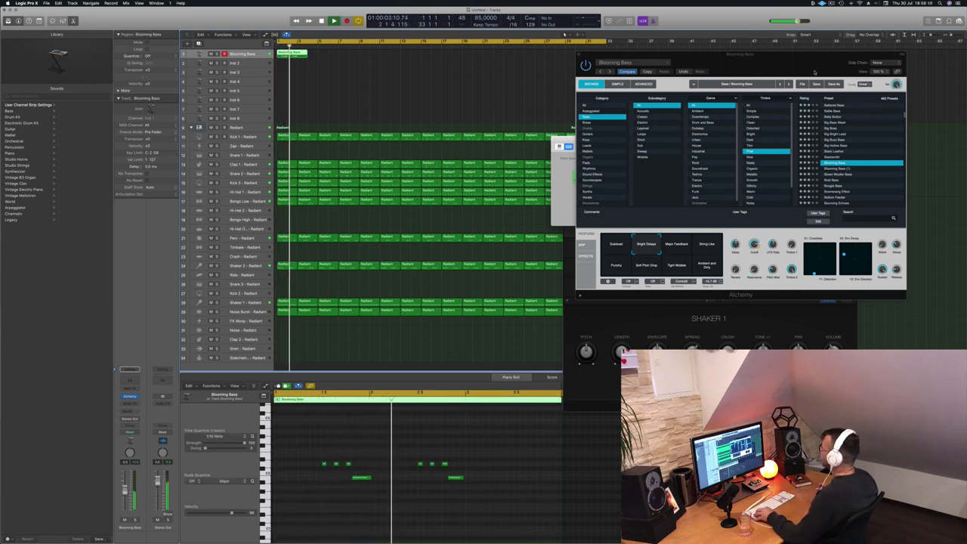
- Audition the Major Feedback, String Like and Punchy variations of Blooming Bass on the recorded phrase
left_click_drag(819, 74, 684, 111)
left_click(564, 292)
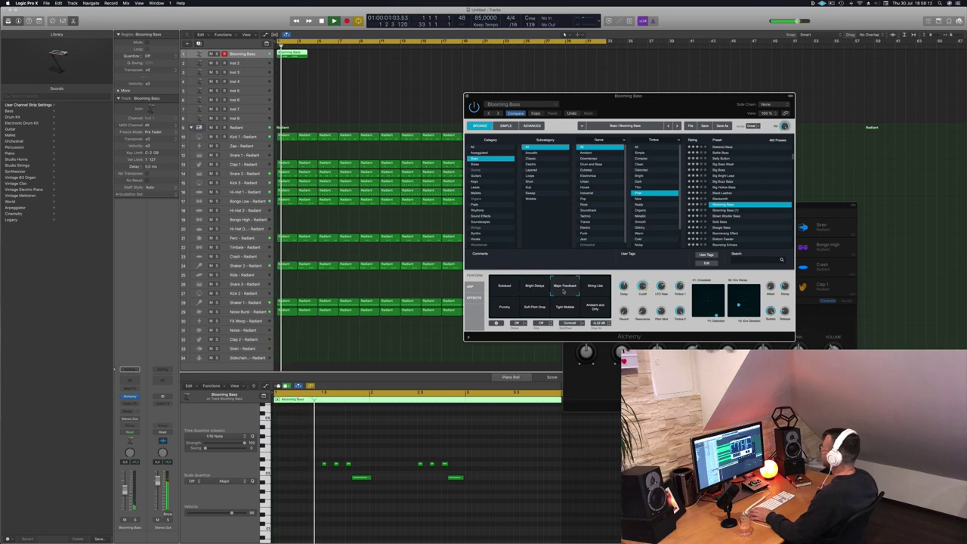
left_click(595, 288)
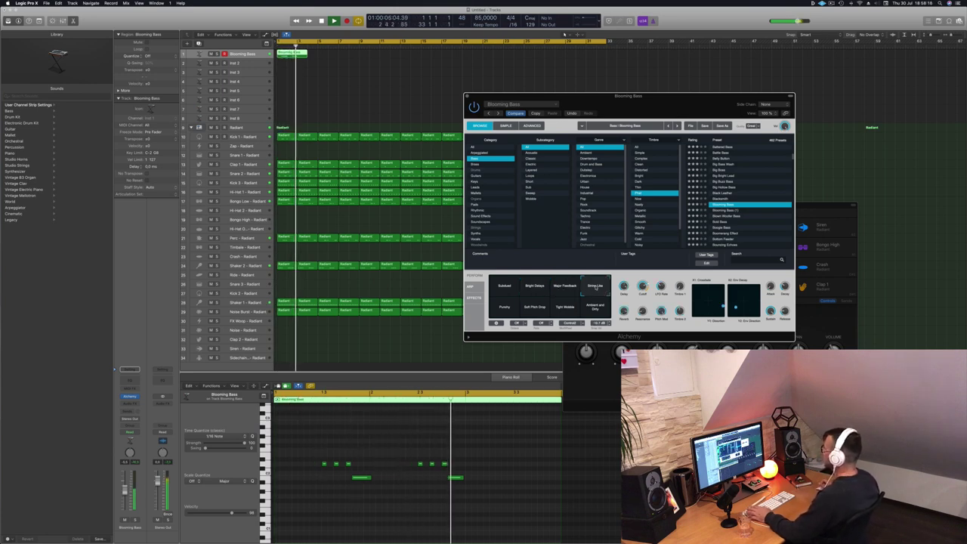
left_click(507, 307)
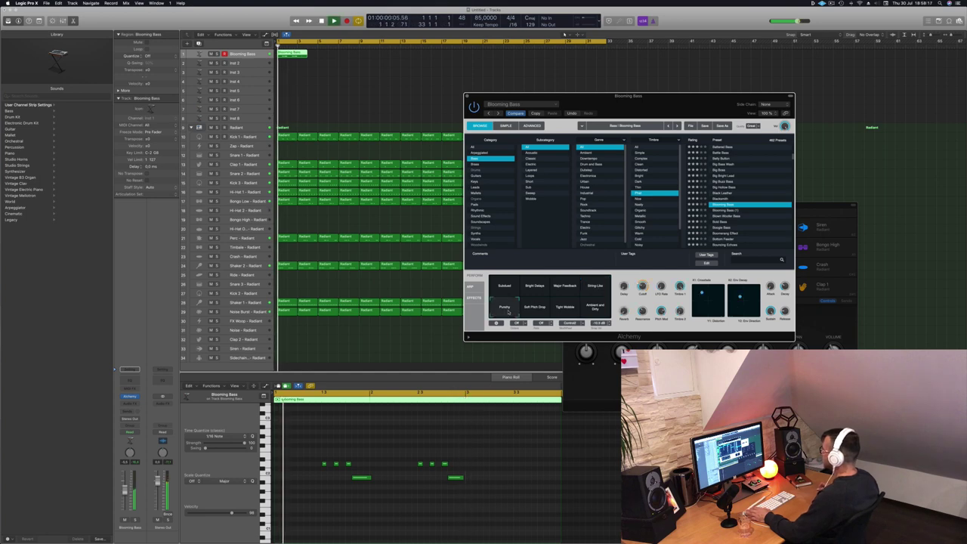
- Shorten the Blooming Bass region to two bars, repeat it up to bar 9 and end the cycle range there
left_click_drag(313, 59, 322, 56)
key("Delete")
left_click(297, 55)
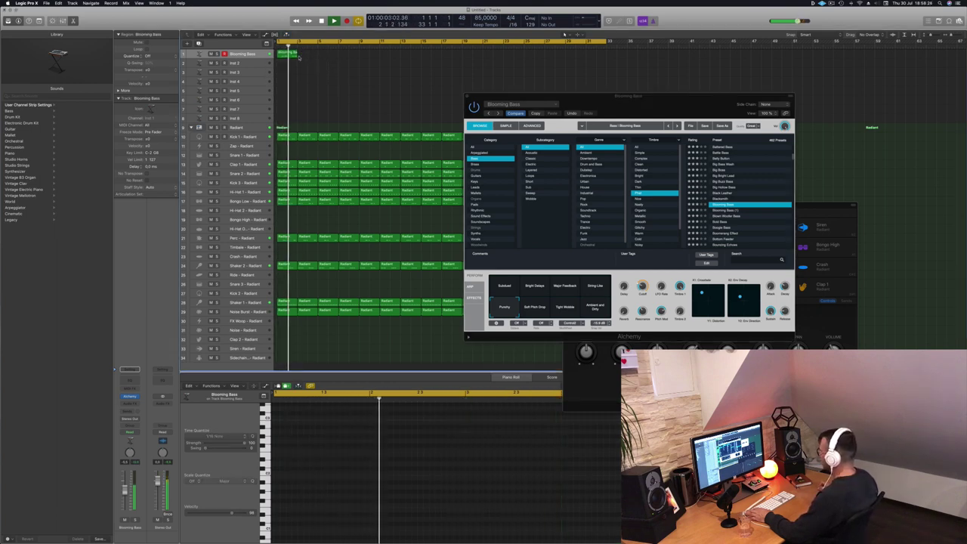
left_click_drag(297, 55, 359, 54)
left_click_drag(606, 50, 363, 62)
- Compare the Soft Pitch Drop, Tight Wobble, Ambient and Dirty and Subdued variations, then choose Bright Delays for the bass
left_click_drag(646, 104, 484, 98)
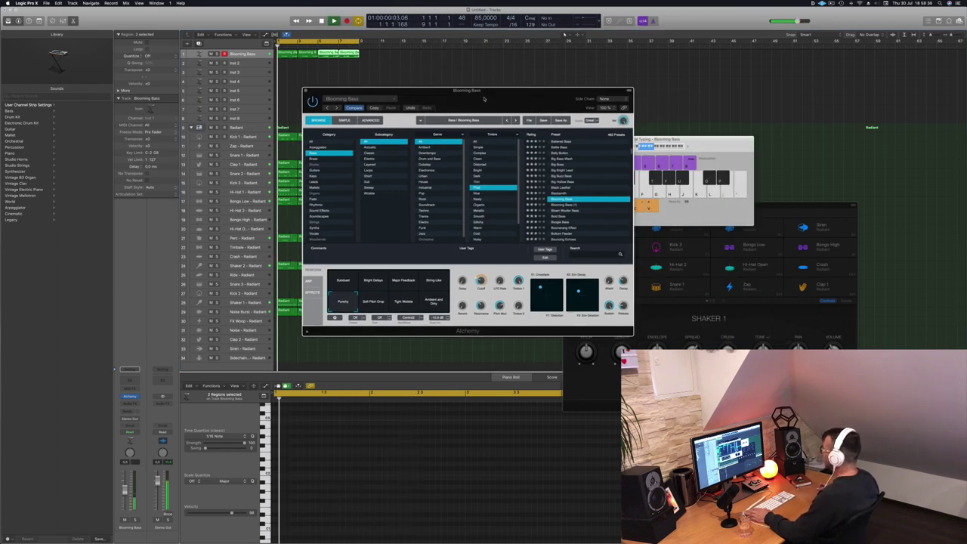
left_click(374, 304)
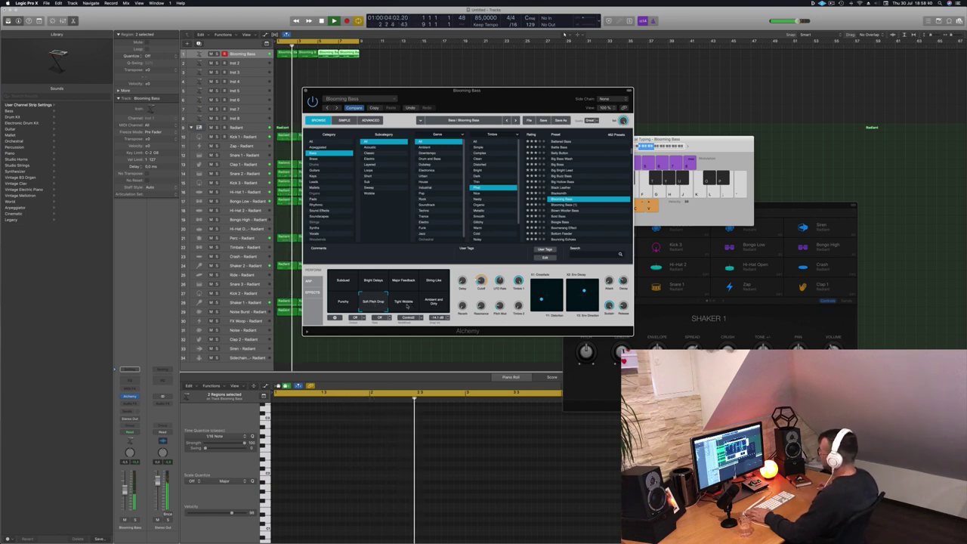
left_click(407, 304)
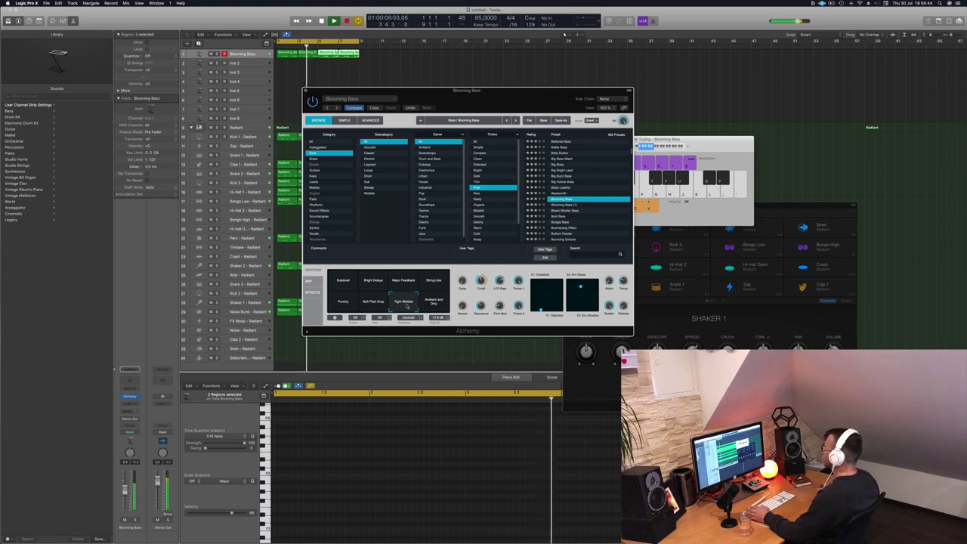
left_click(434, 303)
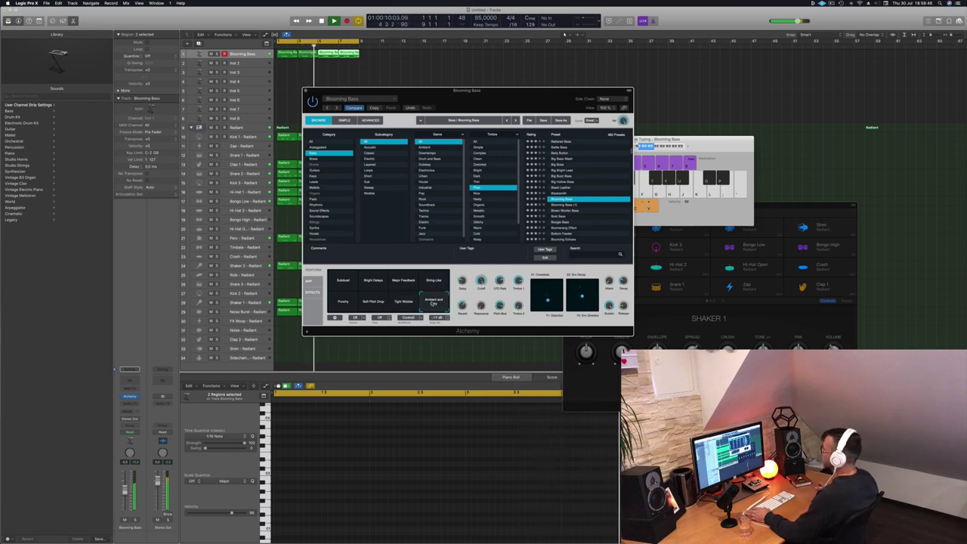
left_click(348, 282)
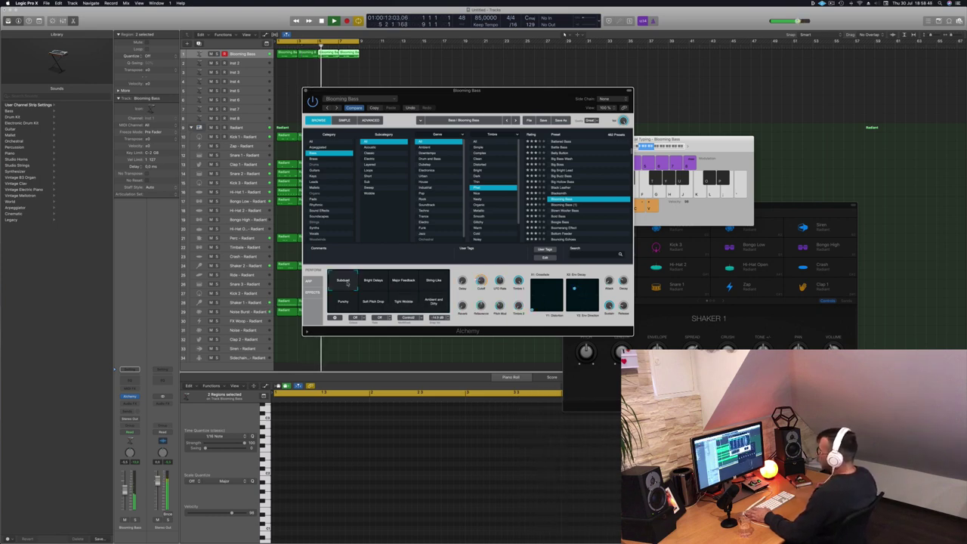
left_click(374, 282)
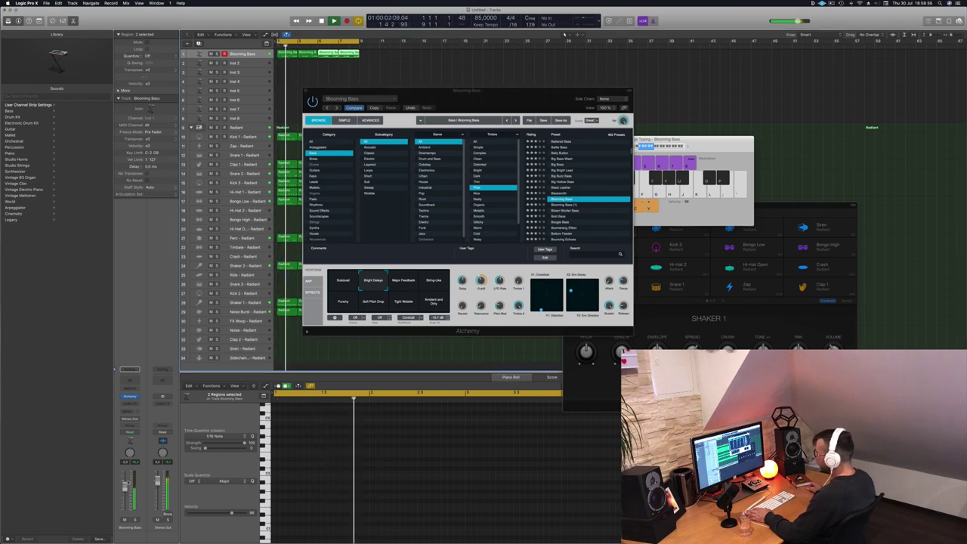
- Close the Blooming Bass instrument window and open the Alchemy instrument of the Inst 2 track
left_click_drag(468, 90, 548, 100)
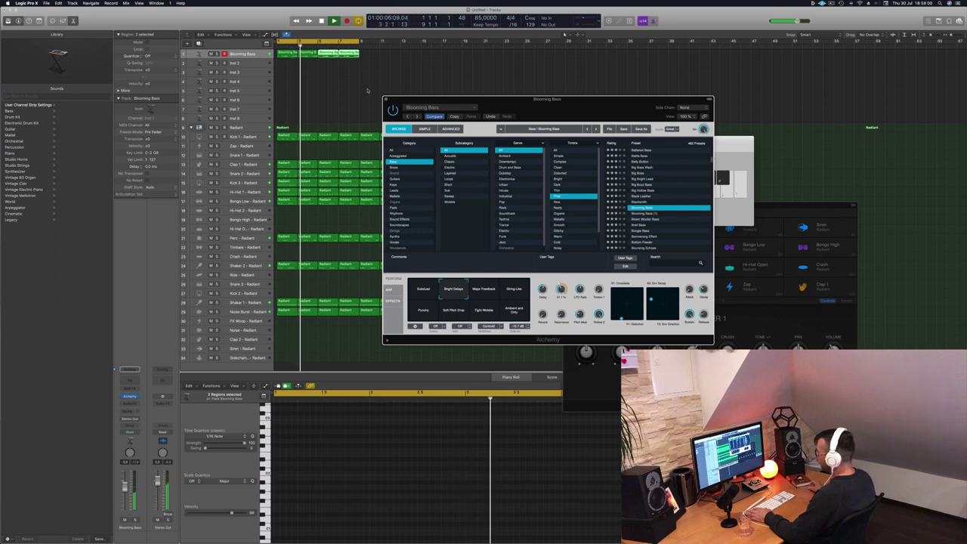
left_click(387, 99)
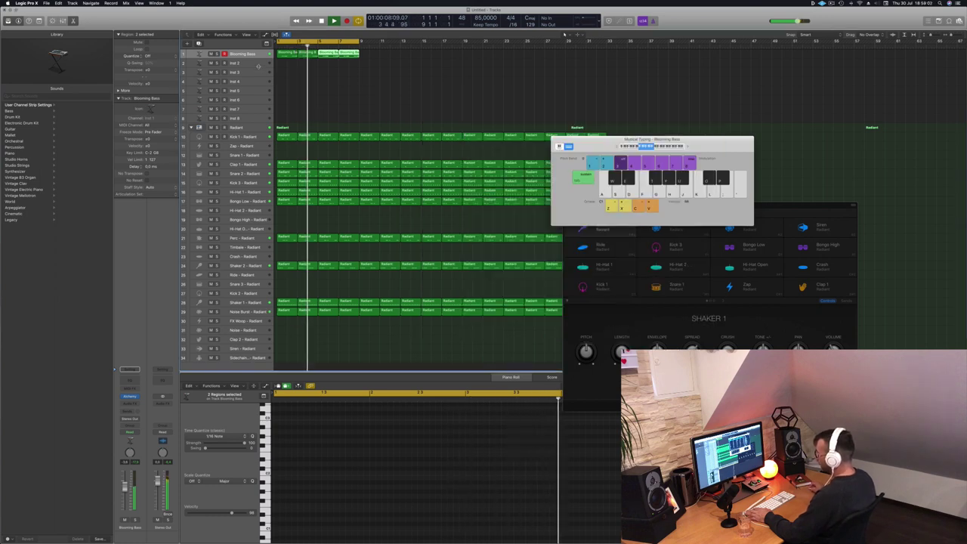
key("Down")
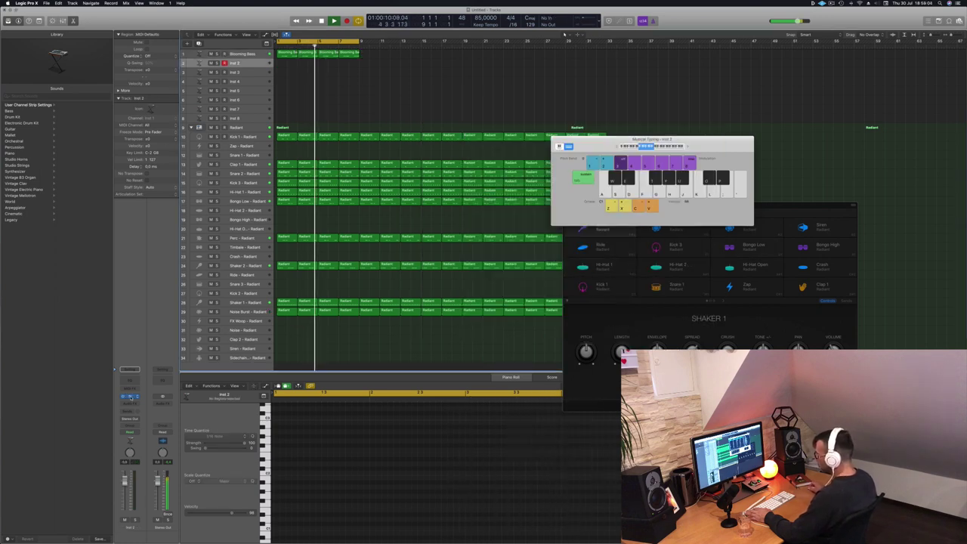
key("v")
left_click_drag(235, 33, 676, 68)
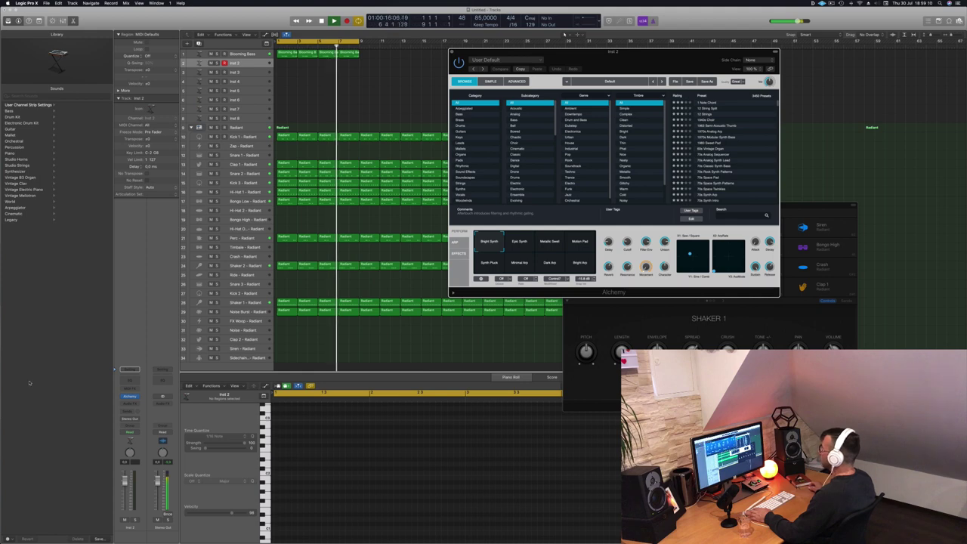
- Add a bus send to the Inst 2 channel
left_click(127, 414)
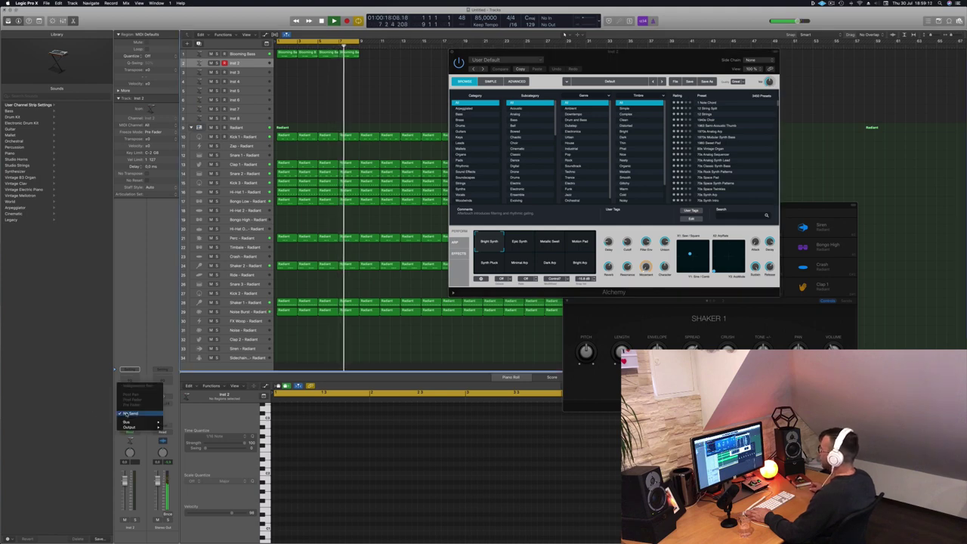
mouse_move(160, 422)
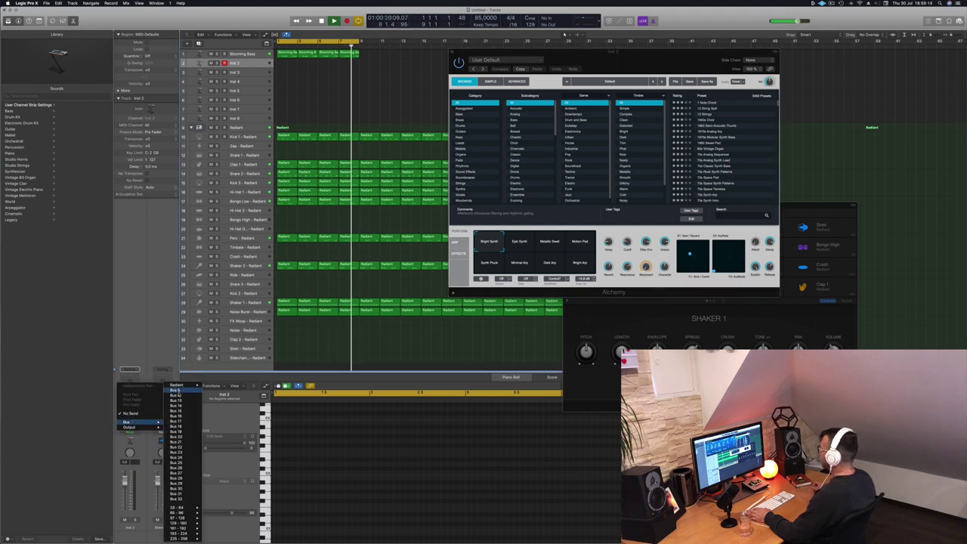
left_click(177, 395)
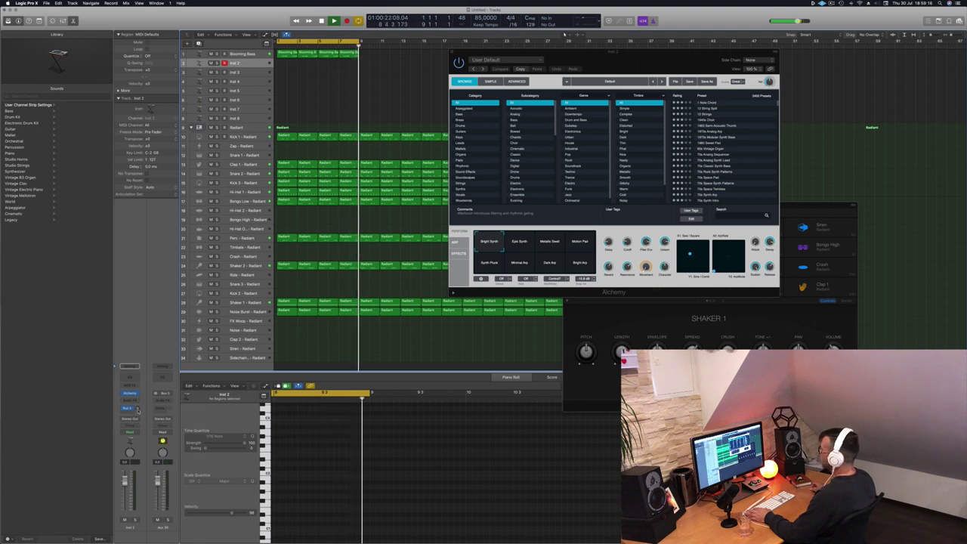
- Insert a SilverVerb reverb on the aux channel that receives the Inst 2 send
left_click(165, 410)
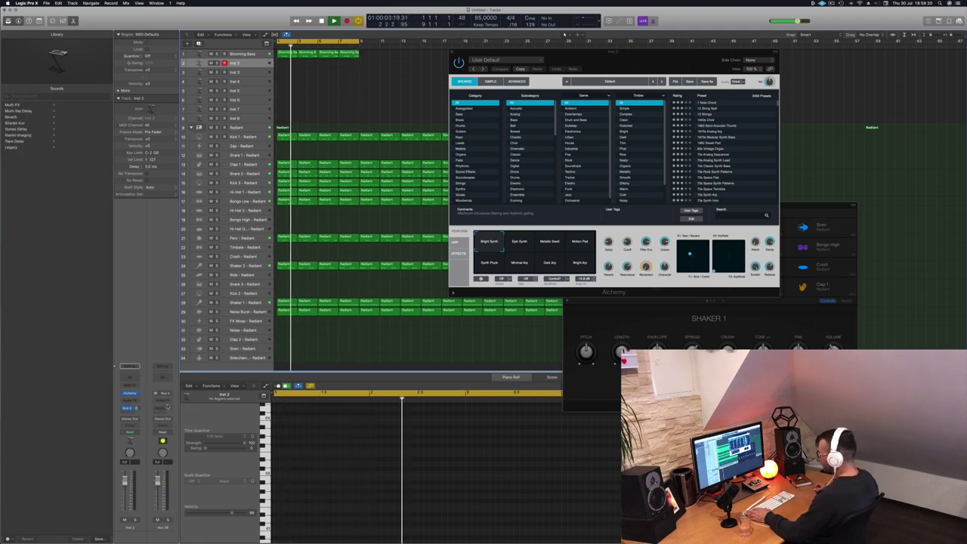
left_click(161, 411)
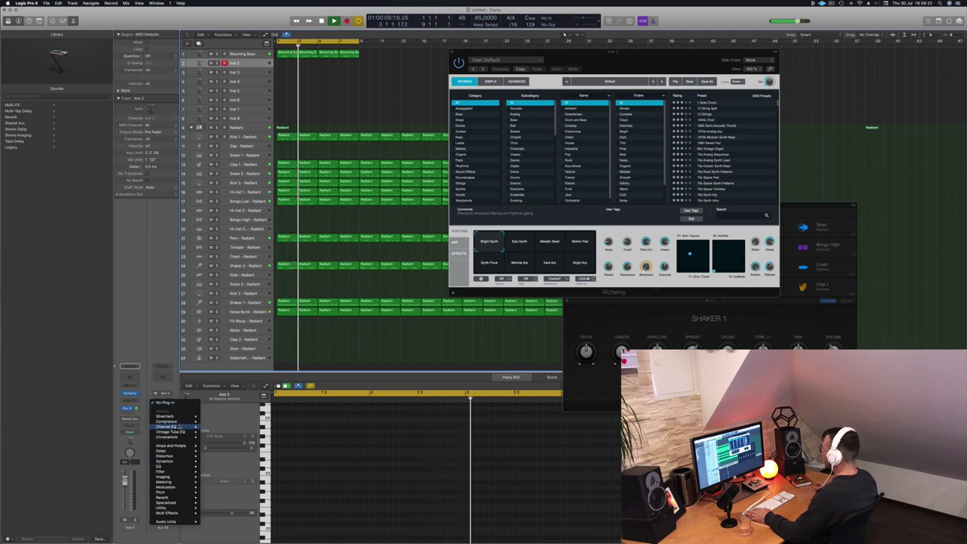
mouse_move(178, 461)
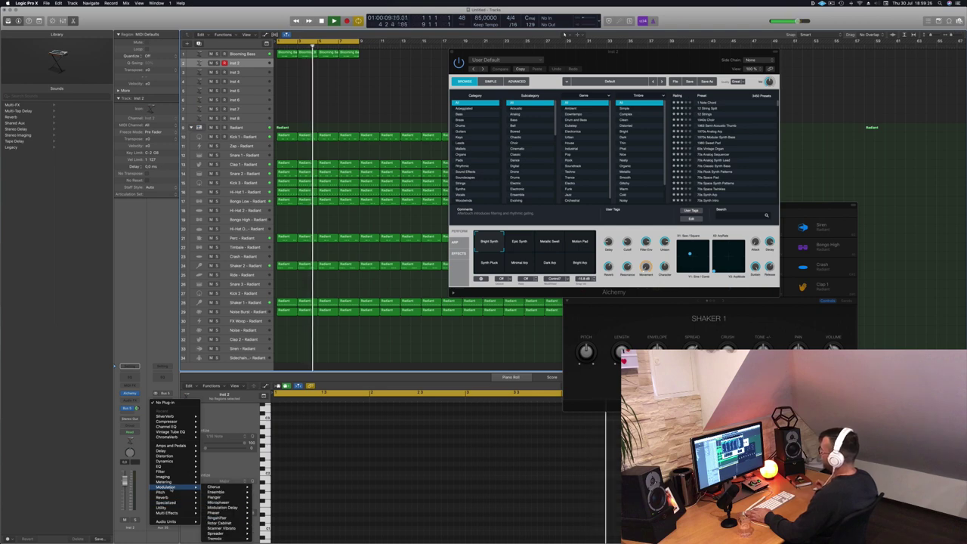
mouse_move(168, 497)
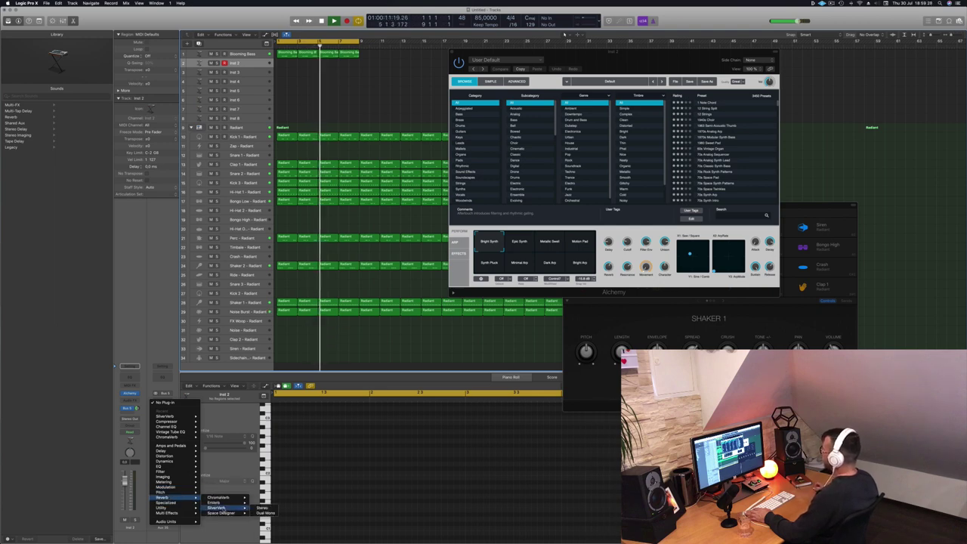
left_click(222, 508)
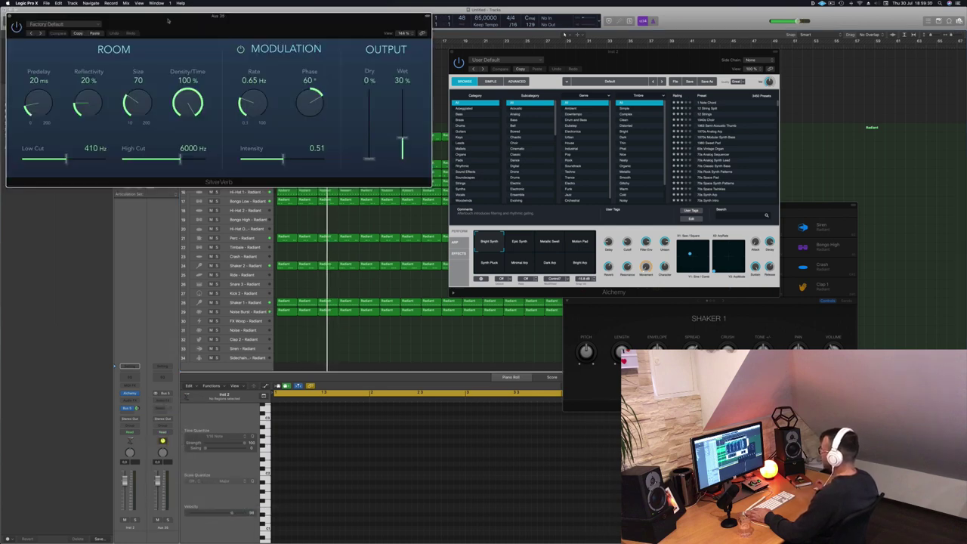
- Load the grandiose preset in the SilverVerb on the aux channel and close its window
left_click_drag(196, 19, 323, 47)
left_click(189, 48)
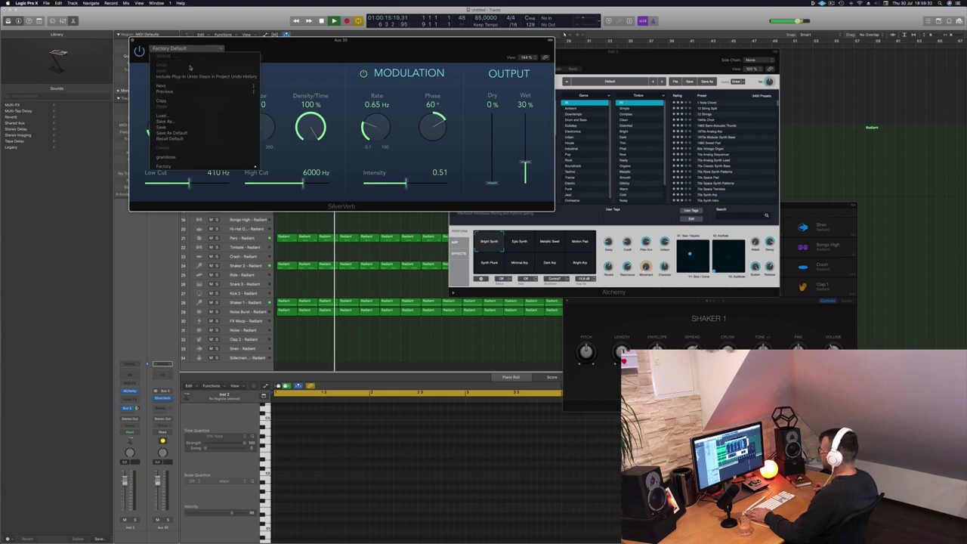
left_click(168, 156)
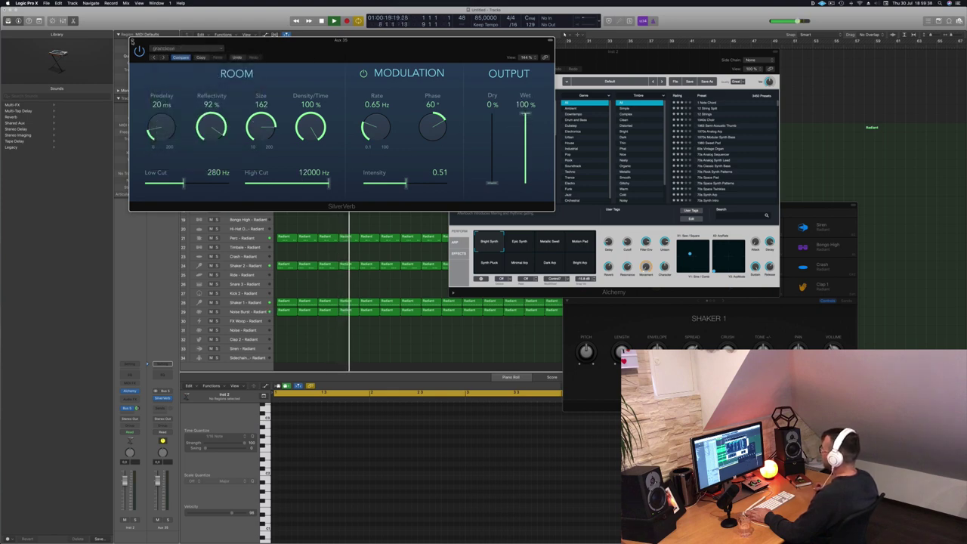
left_click(133, 40)
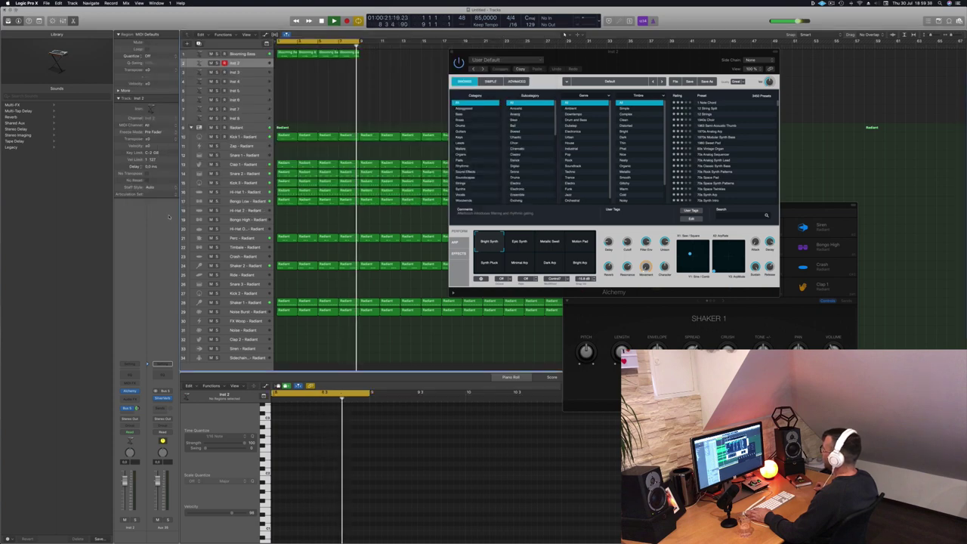
- Reposition the Inst 2 Alchemy window and filter its preset browser to the Pads category
left_click(132, 408)
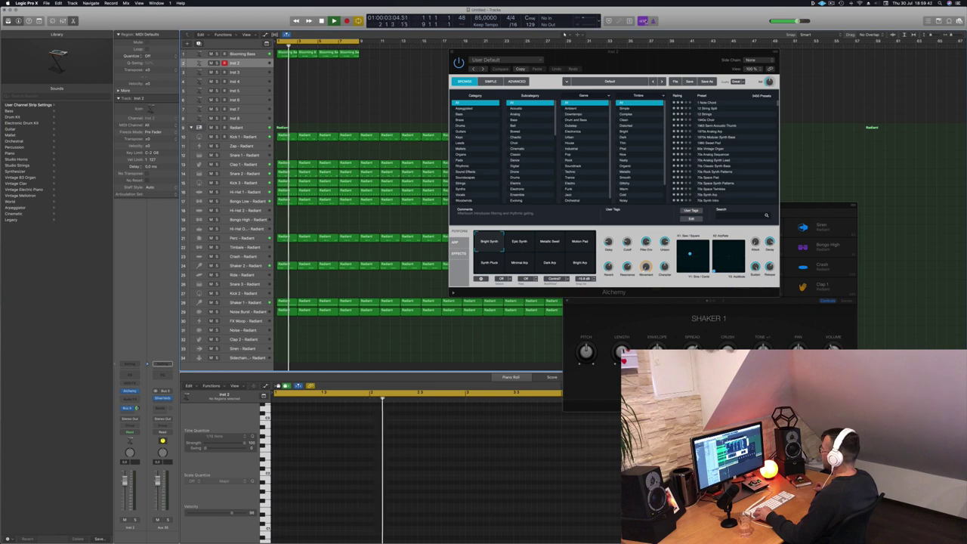
left_click_drag(639, 59, 530, 67)
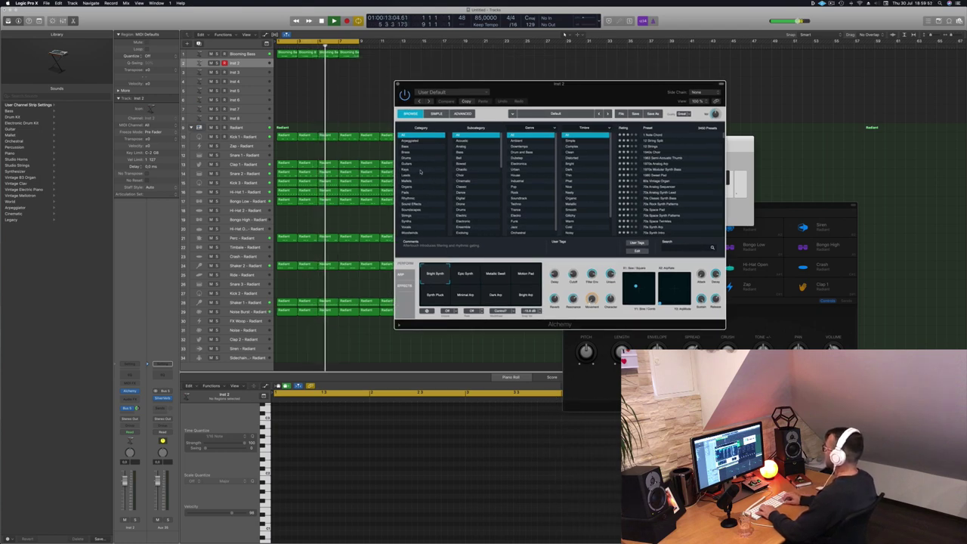
left_click(407, 194)
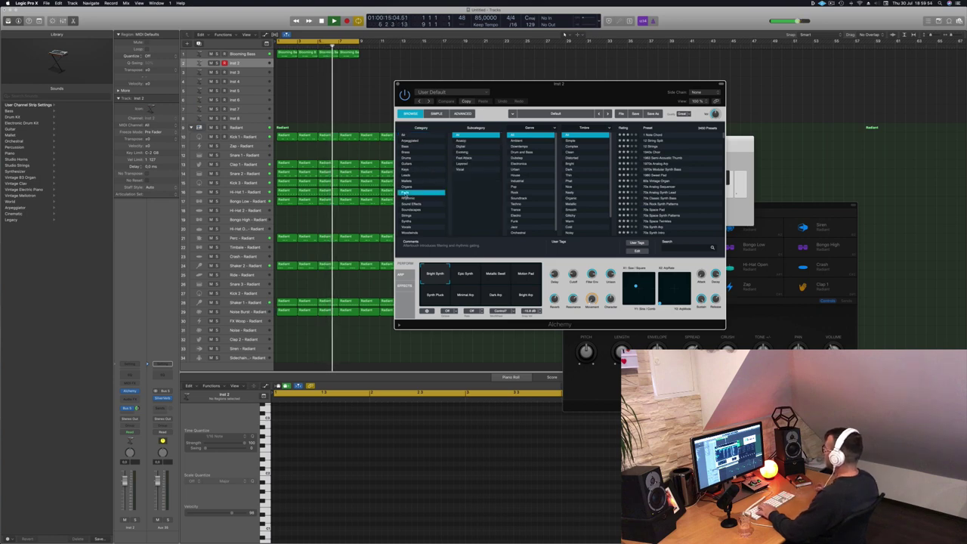
- Extend the cycle range to bar 17 and copy the four Blooming Bass regions to start at bar 9
left_click_drag(360, 40, 440, 48)
left_click_drag(285, 52, 369, 60)
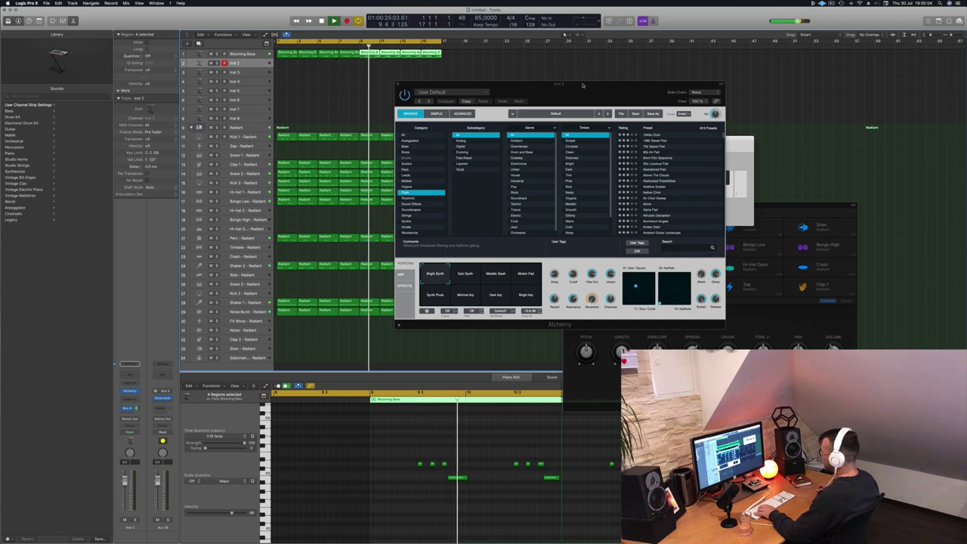
- Show the Musical Typing keyboard, load the 1940s Choir preset on Inst 2 and try notes over the beat
left_click_drag(585, 84, 563, 84)
key("super+k")
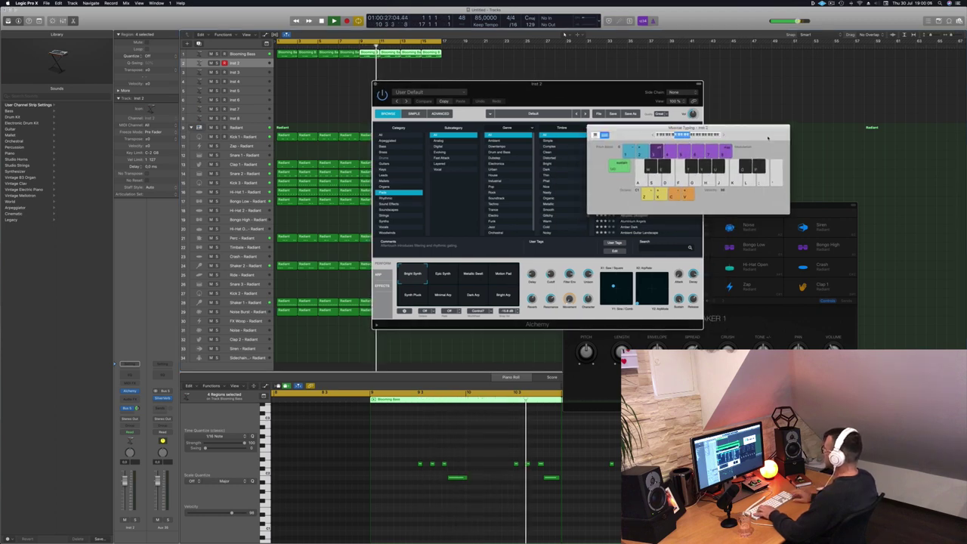
left_click_drag(760, 138, 847, 128)
left_click_drag(602, 99, 470, 143)
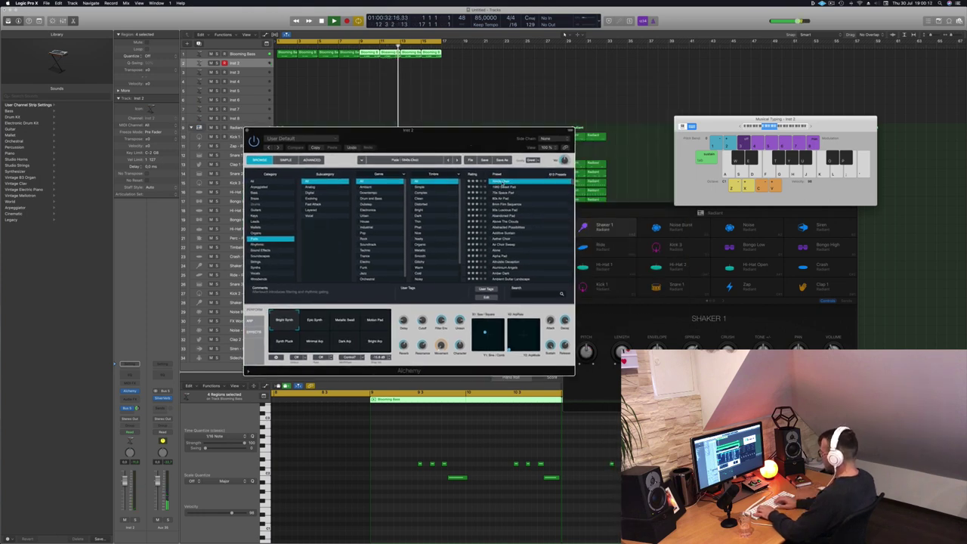
key("g")
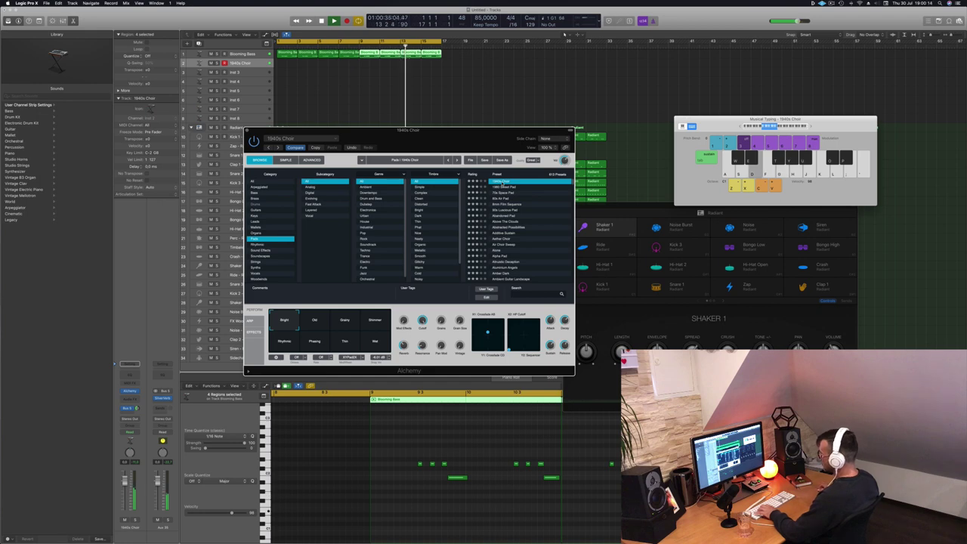
left_click_drag(465, 139, 480, 187)
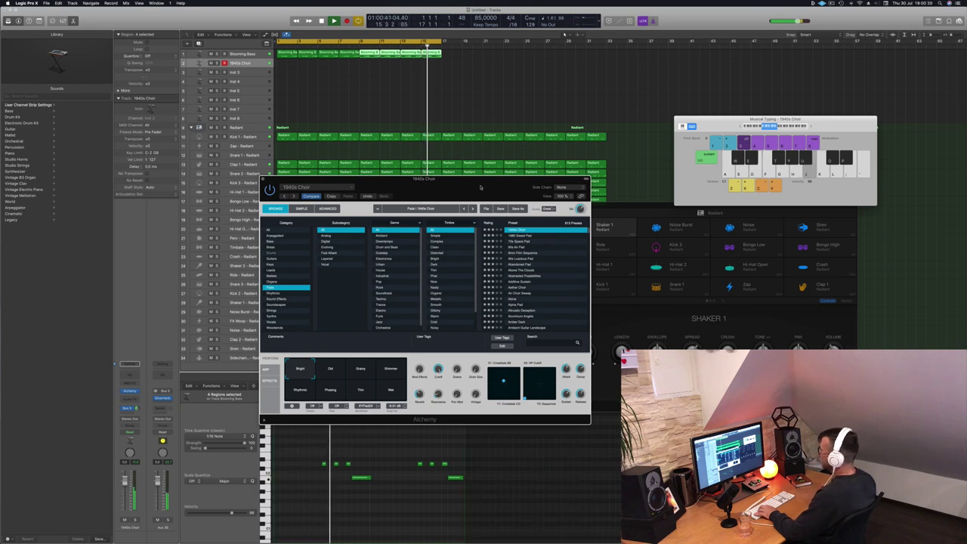
key("e")
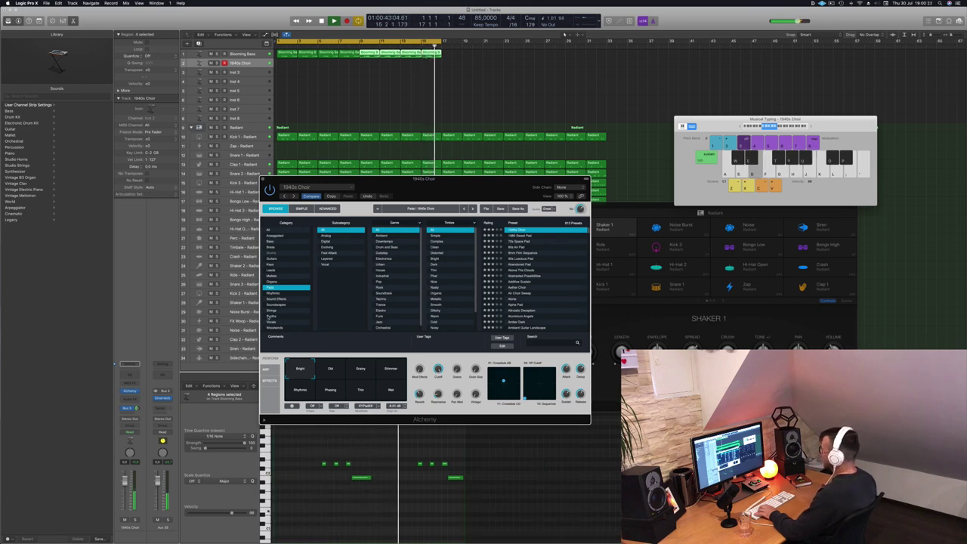
key("Return")
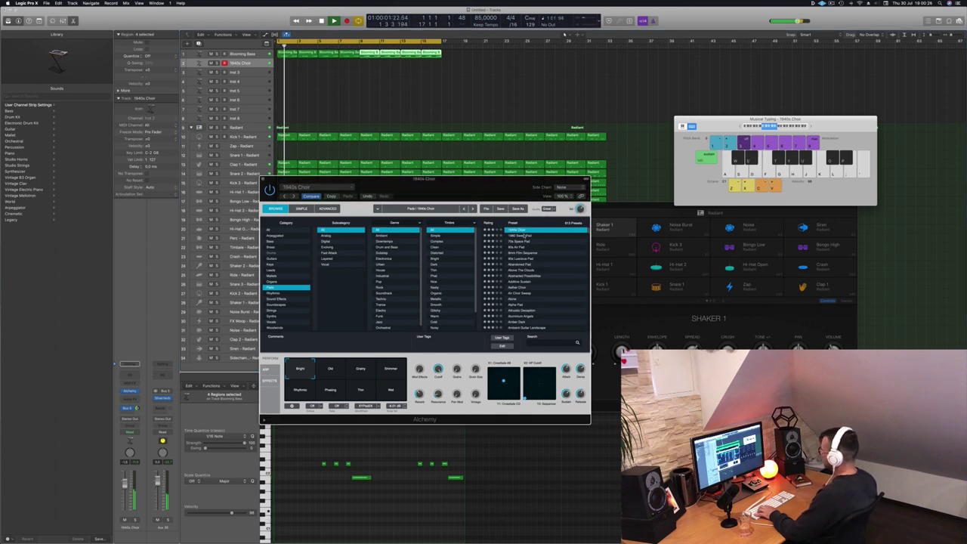
- Audition the 1980 Sweet Pad and 70s Space Pad presets, then load Additive Sustain
left_click(525, 236)
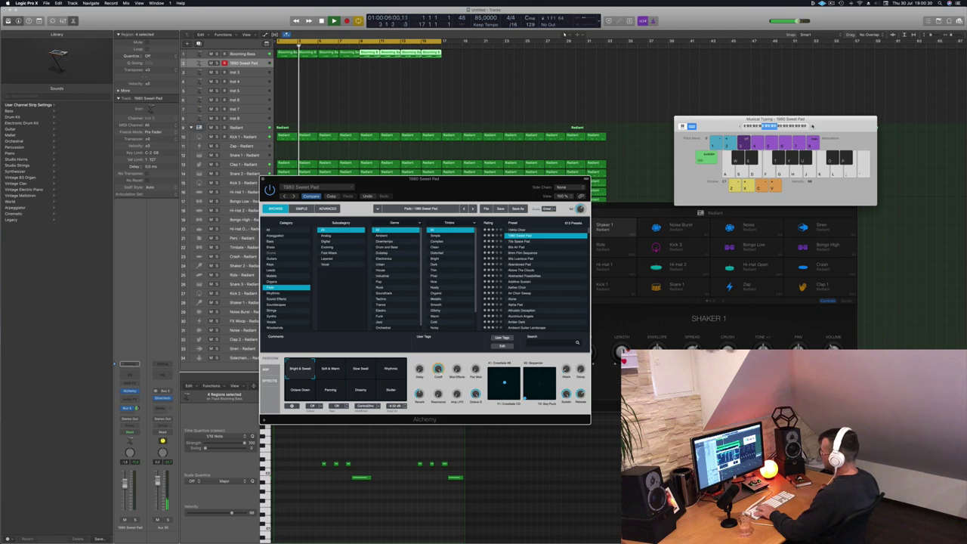
key("f")
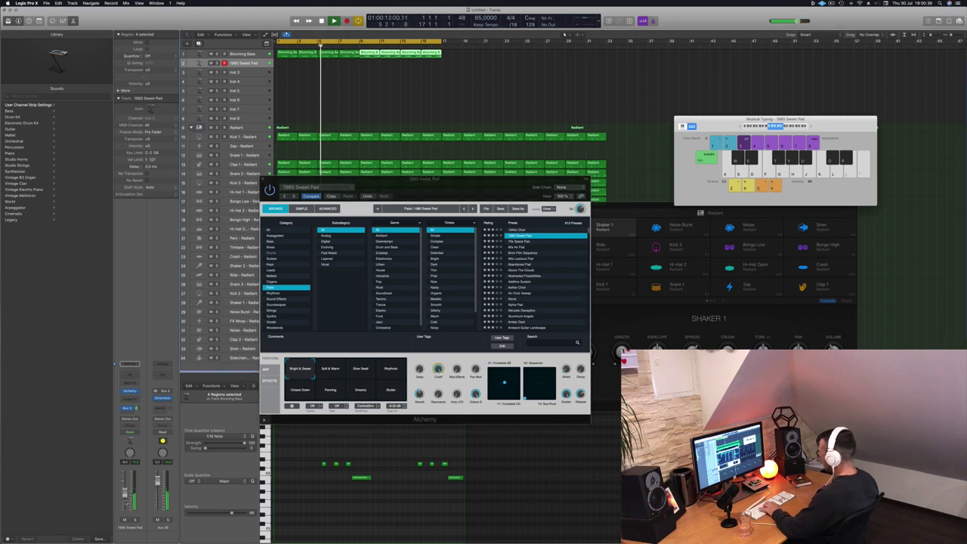
key("f")
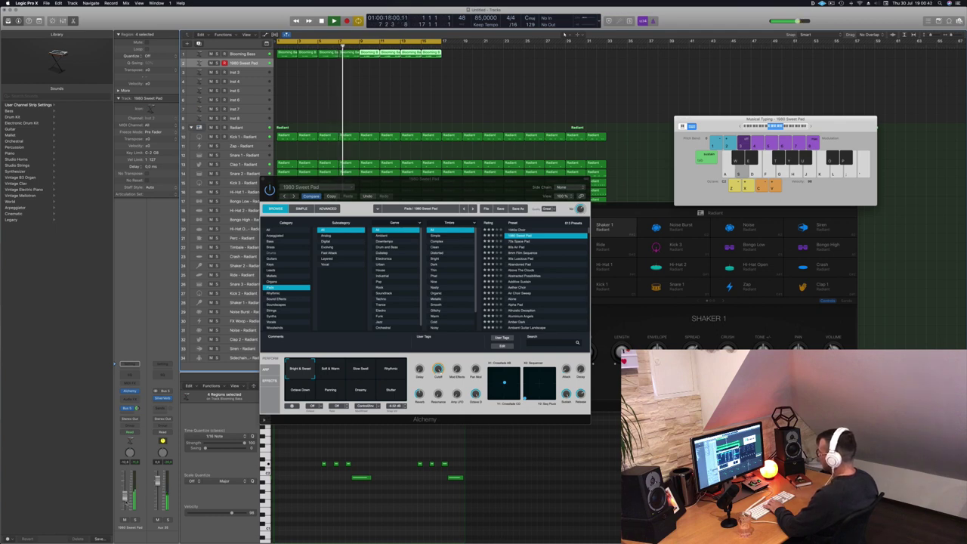
left_click(522, 241)
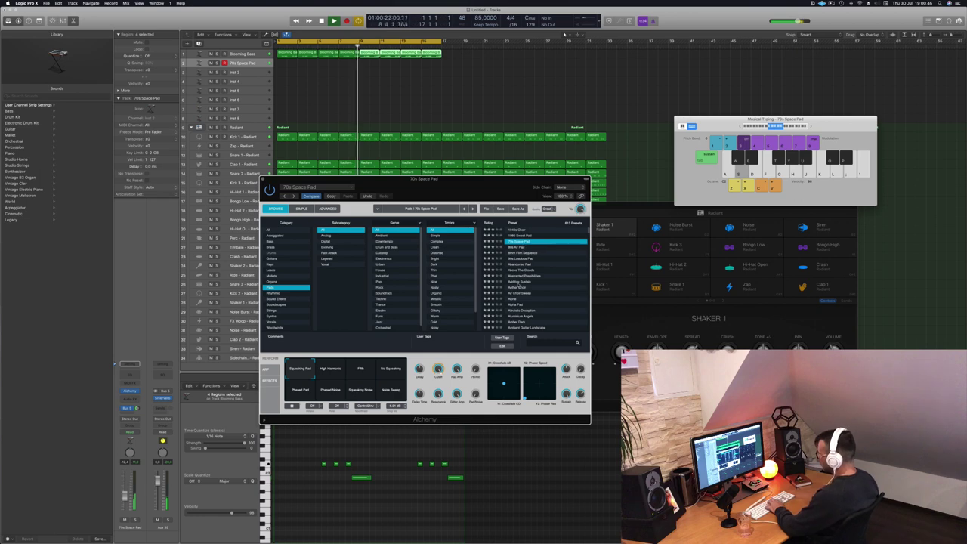
left_click(519, 283)
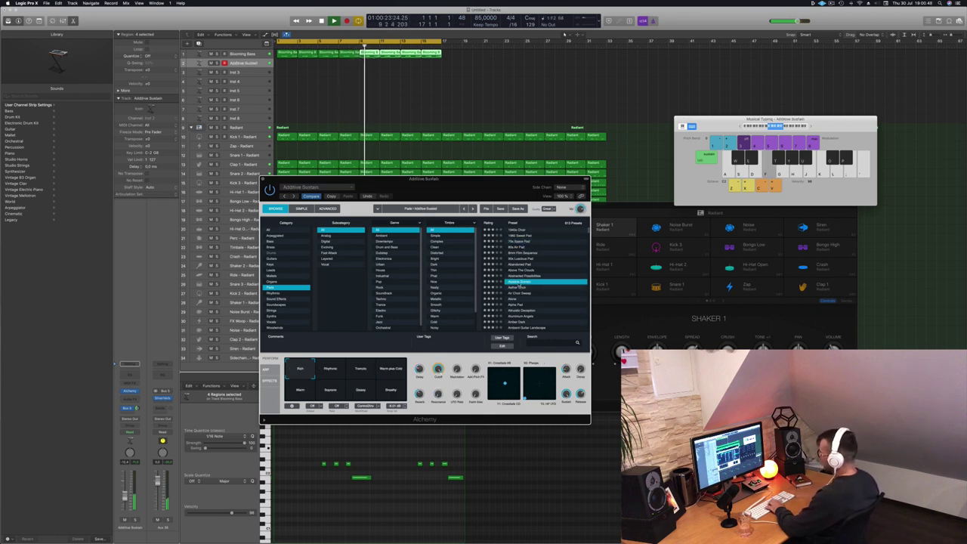
- Compare the Rhythmic, Tremolo and Warm plus Cold variations, then choose Warm and try out pad notes
left_click(333, 370)
left_click(361, 369)
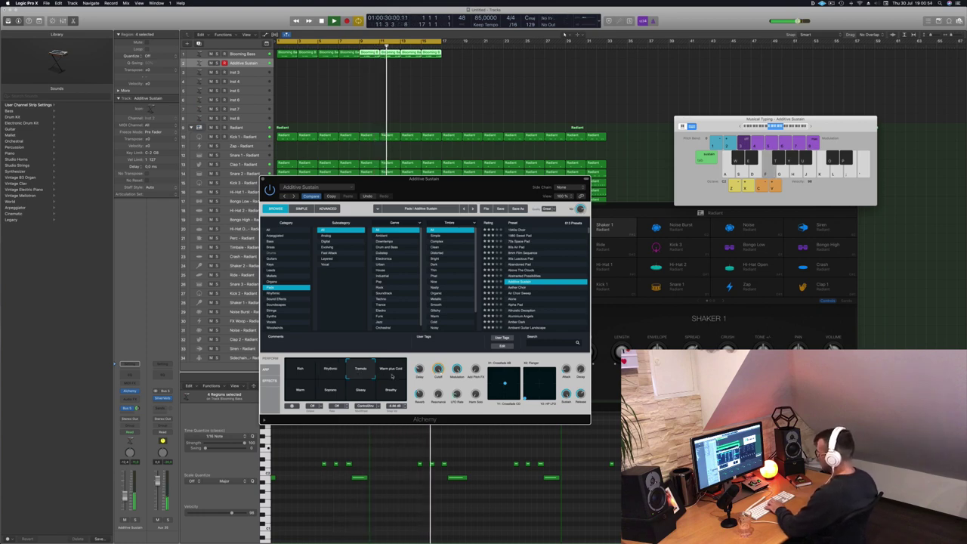
left_click(393, 376)
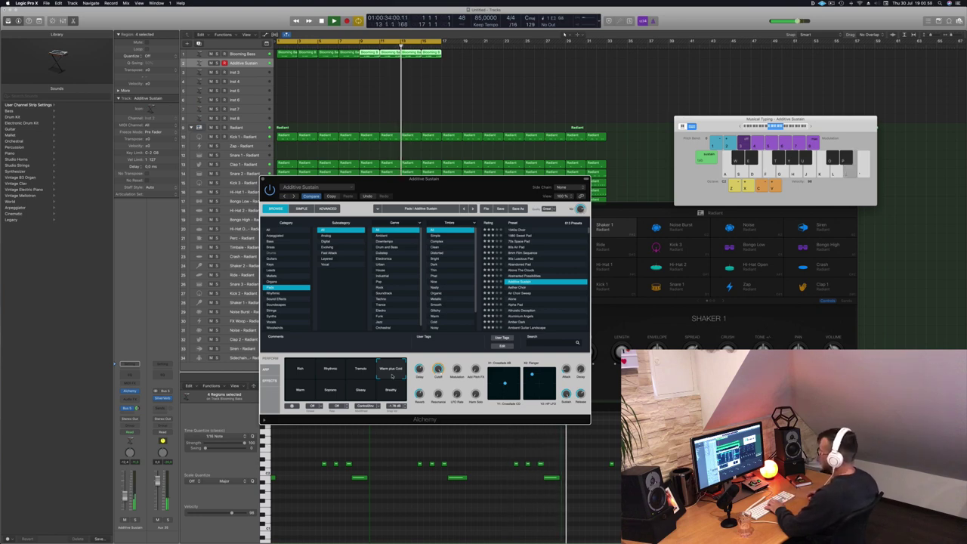
left_click(305, 391)
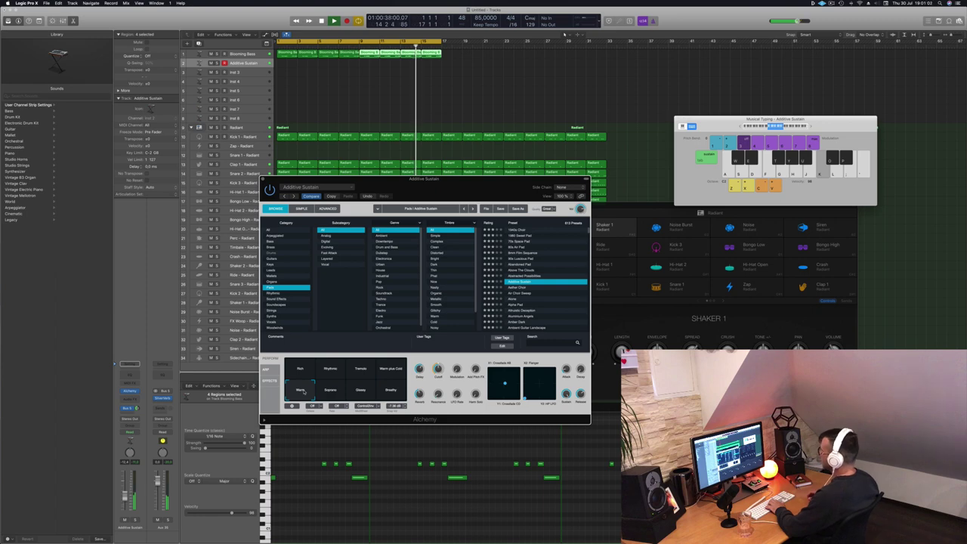
key("l")
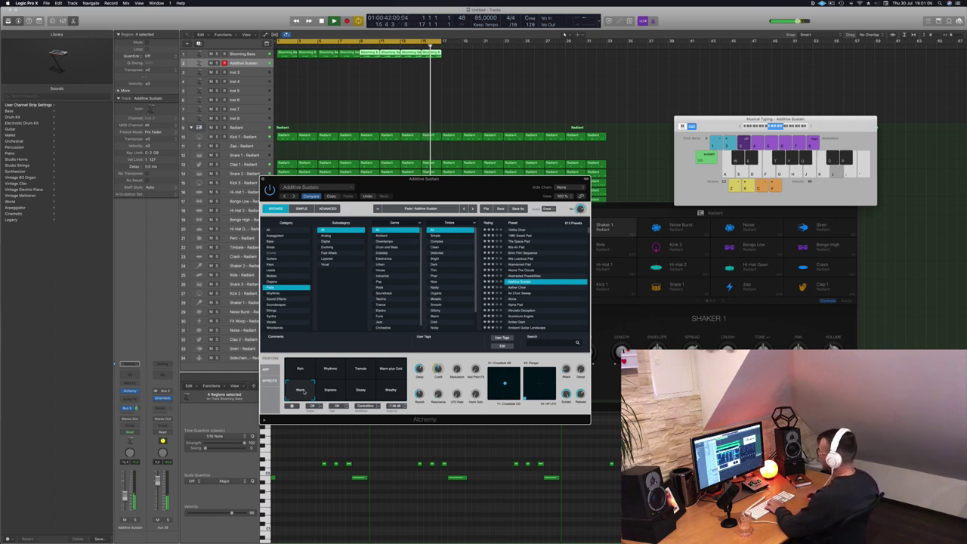
key("h")
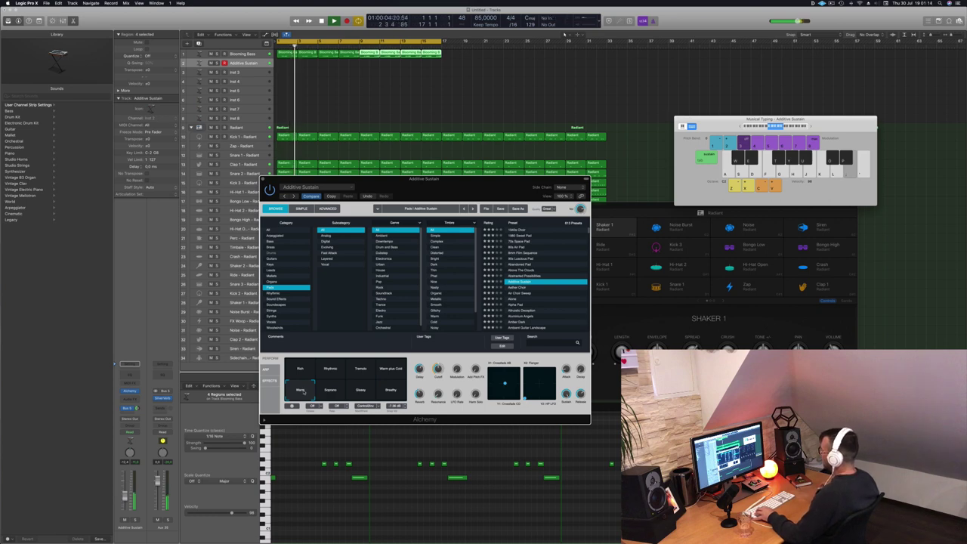
- Record a sustained pad line on the Additive Sustain track up to bar 9
key("r")
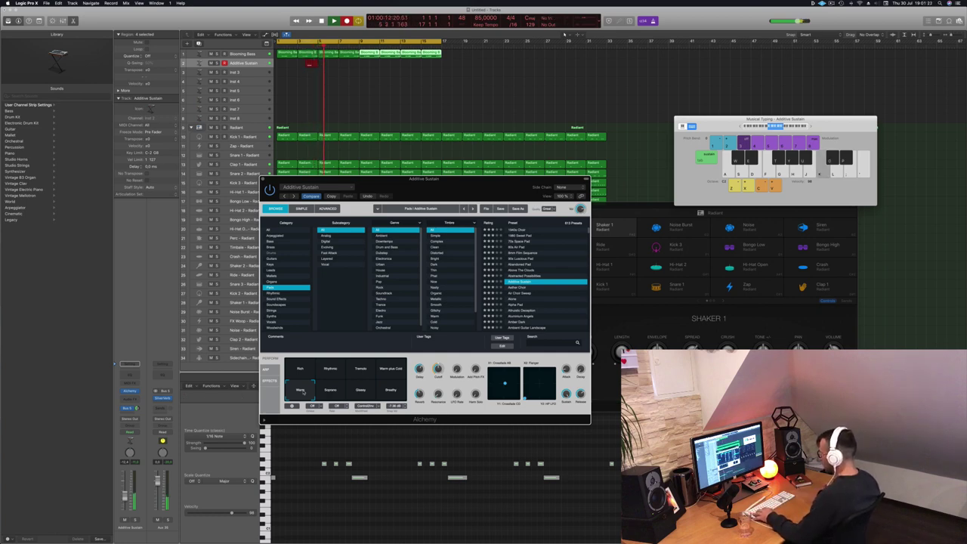
key("semicolon")
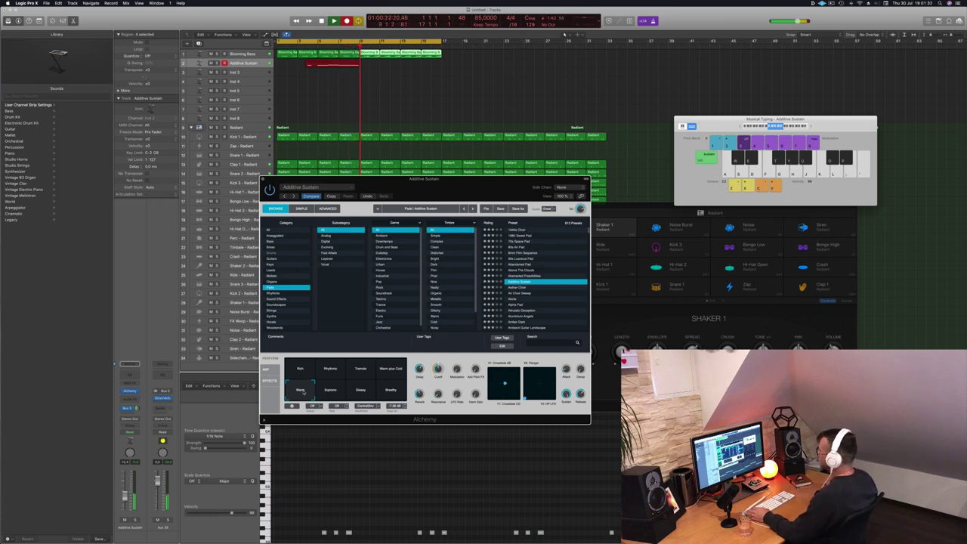
key("space")
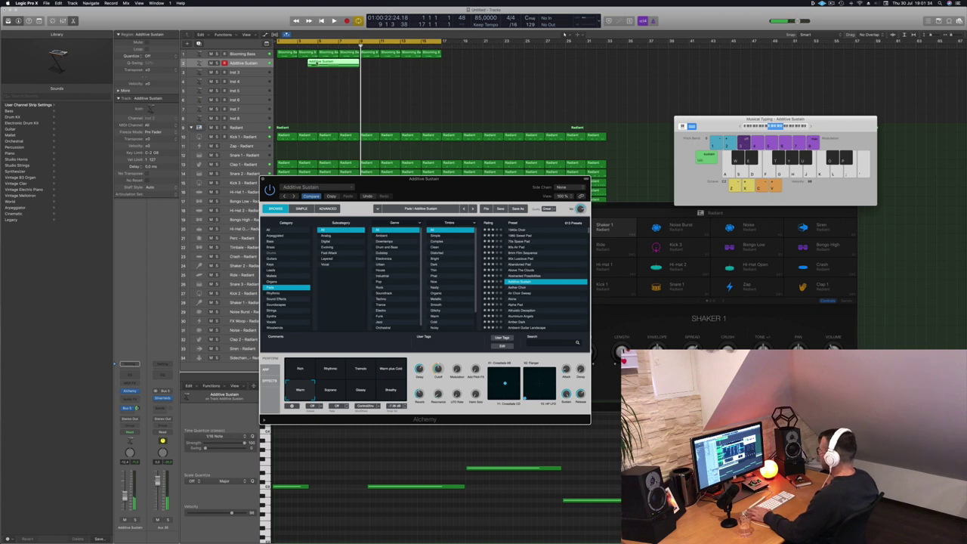
- Split the recorded pad region and its crossing notes at bar 5, delete the short first piece and move the remainder to bar 1
left_click(310, 67)
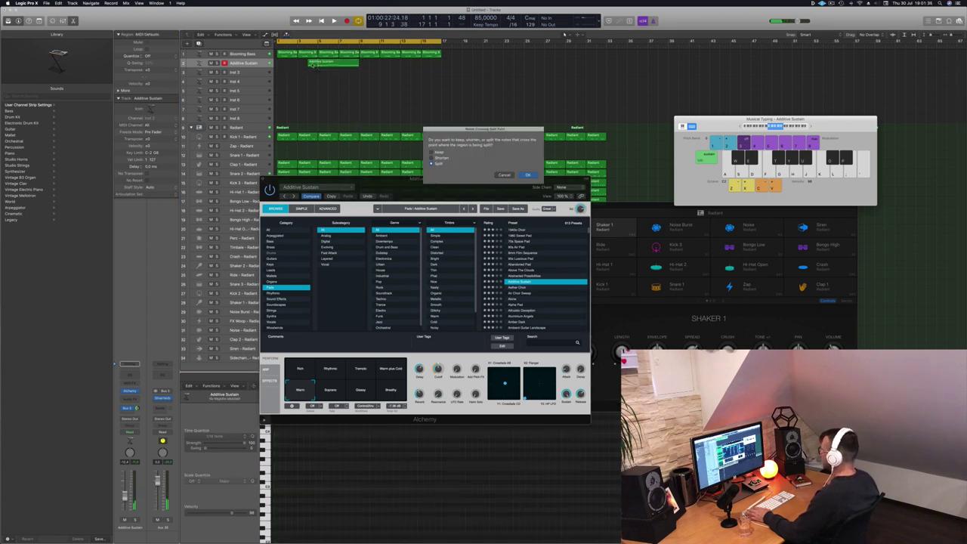
left_click(528, 174)
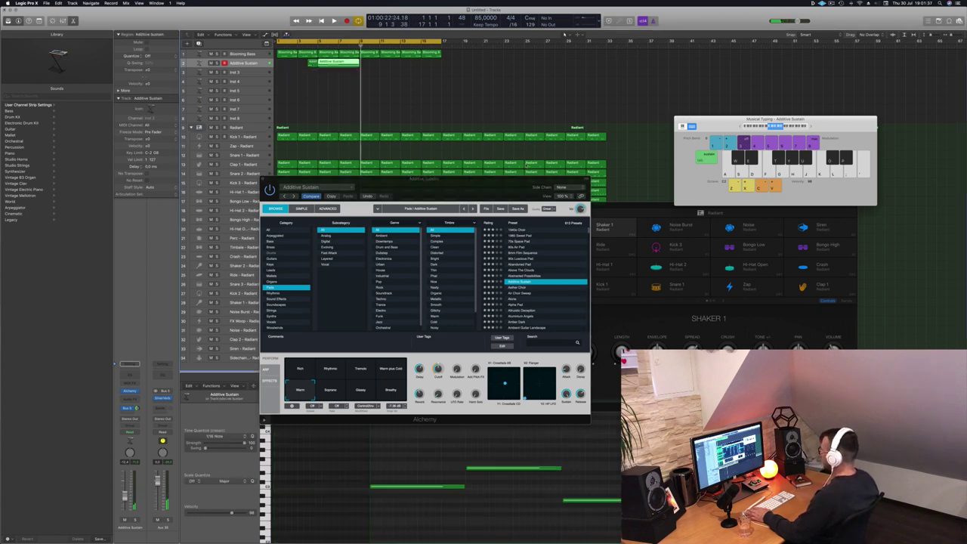
left_click(310, 61)
left_click_drag(312, 62, 281, 62)
- Select all notes of the moved pad region, then copy the region so it repeats up to bar 17
key("Return")
key("space")
key("super+a")
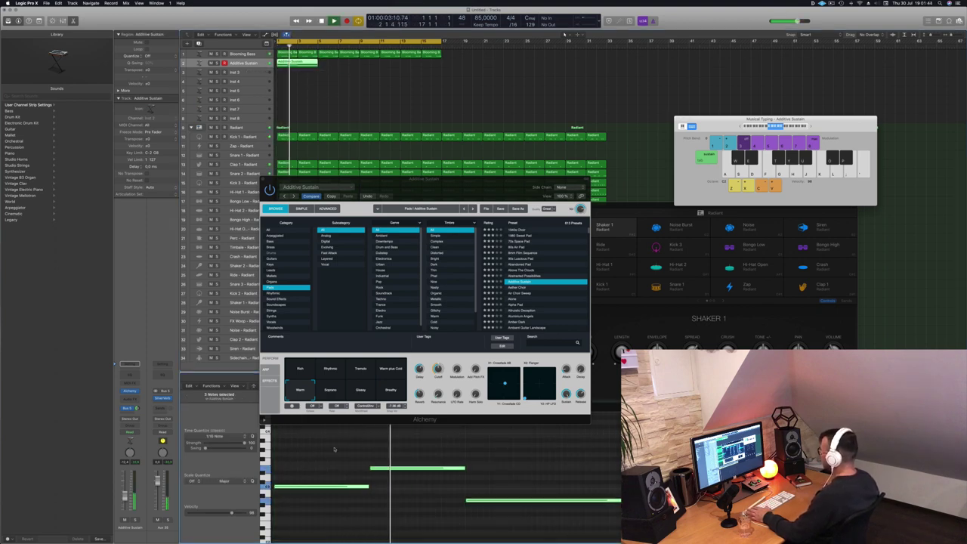
left_click_drag(474, 177, 591, 121)
left_click_drag(303, 62, 384, 65)
left_click_drag(585, 126, 556, 129)
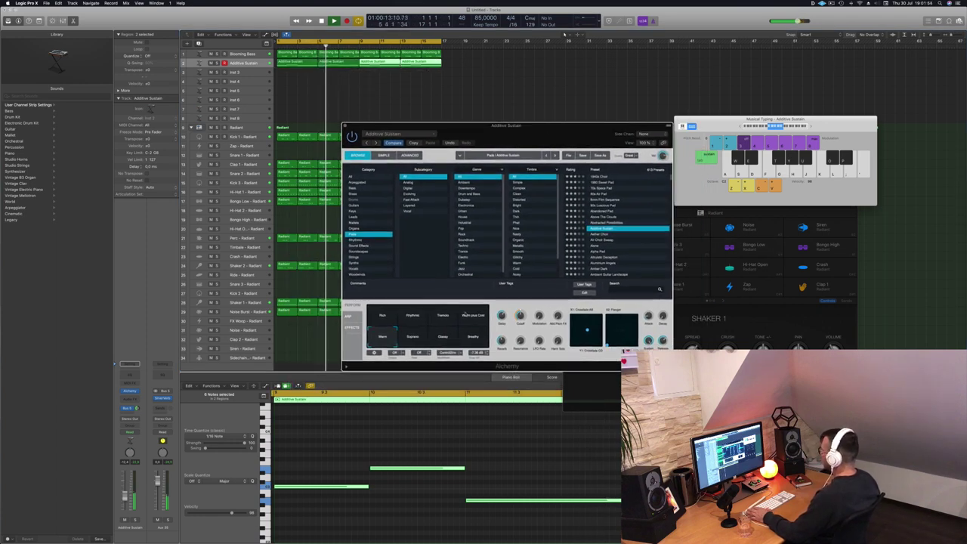
- Compare the variations from Soprano to Breathy, return to Warm and try the Cutoff control while the loop plays
left_click(418, 339)
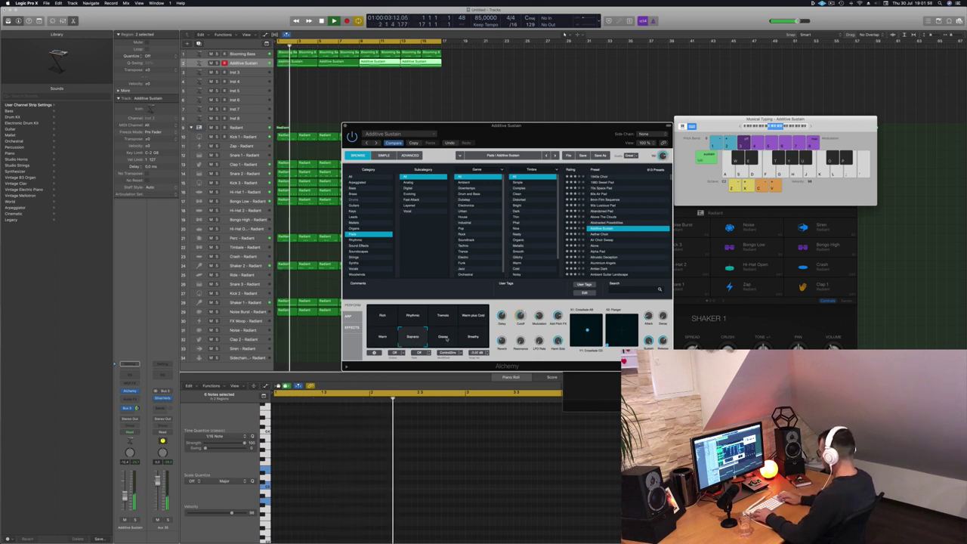
left_click(445, 339)
left_click(474, 339)
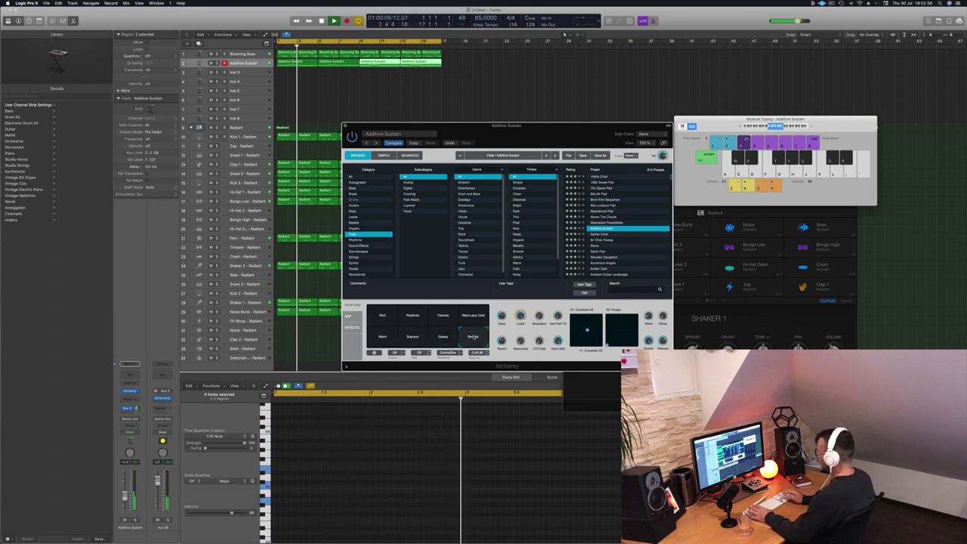
left_click(383, 337)
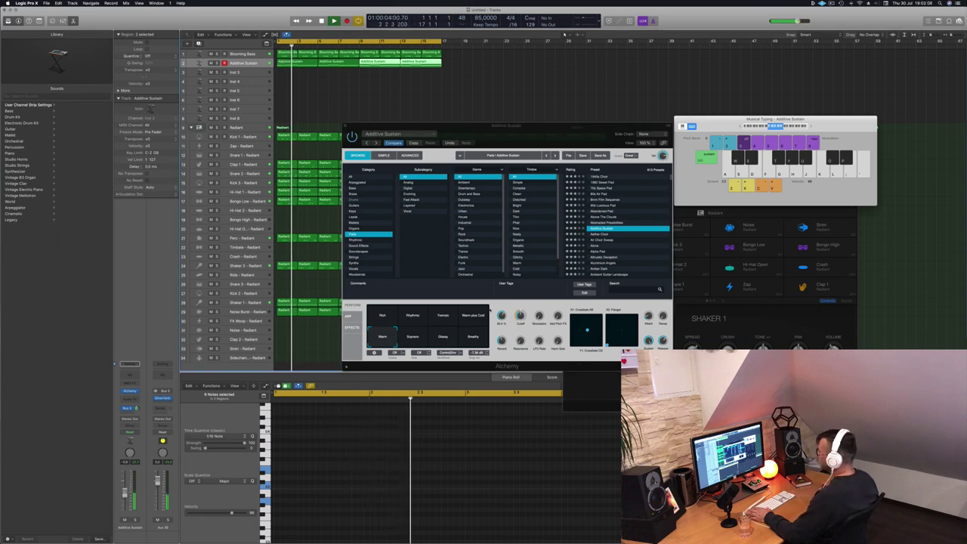
left_click(520, 321)
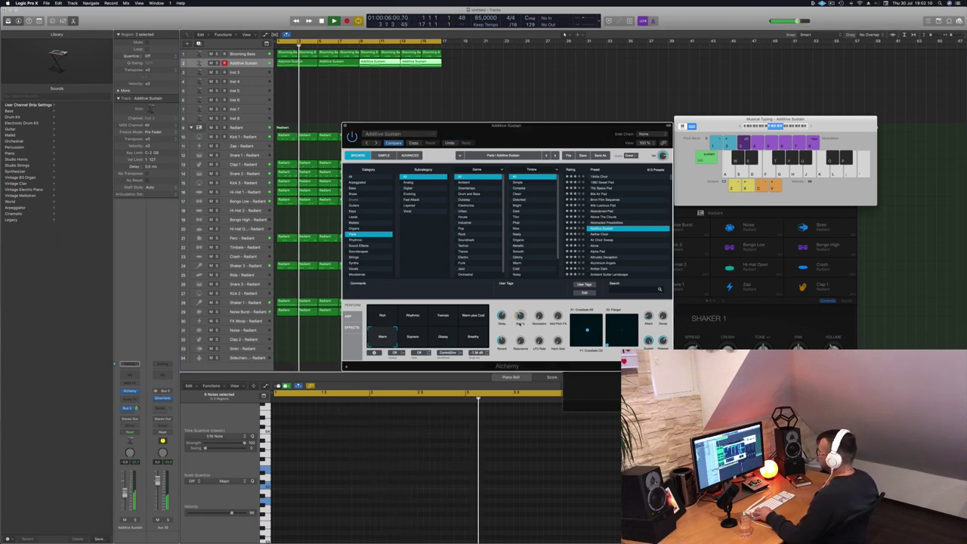
key("Return")
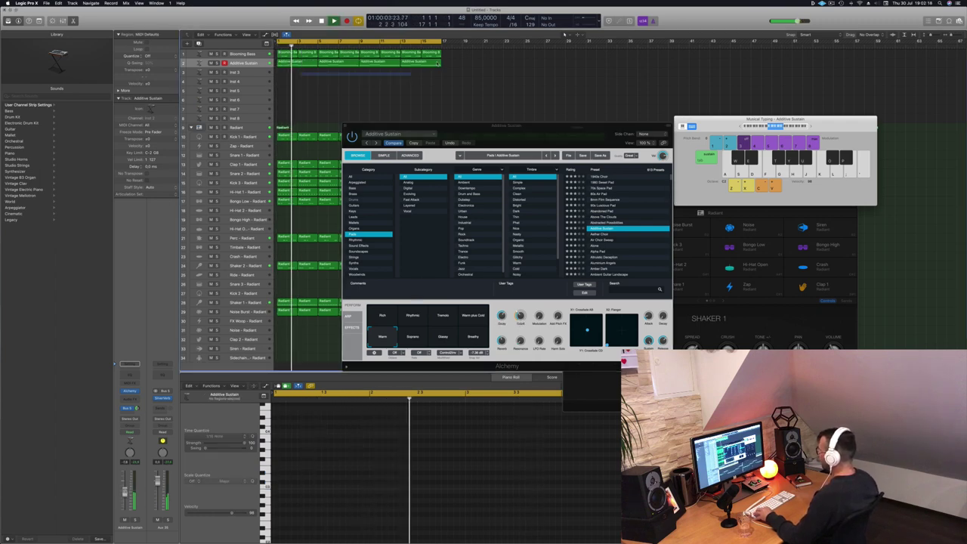
- Transpose the notes of all four Additive Sustain pad regions down one octave
left_click(338, 430)
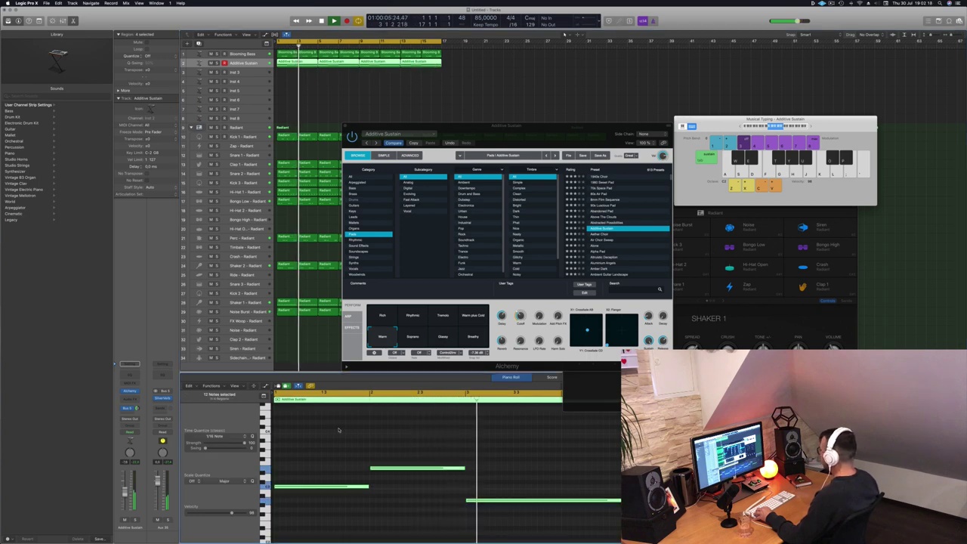
scroll(339, 430, "up", 3)
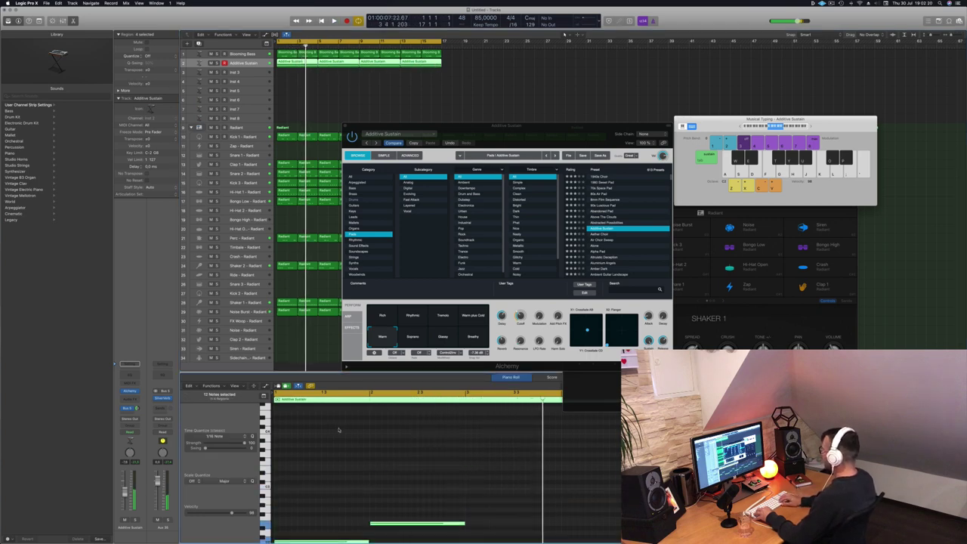
left_click_drag(447, 119, 550, 134)
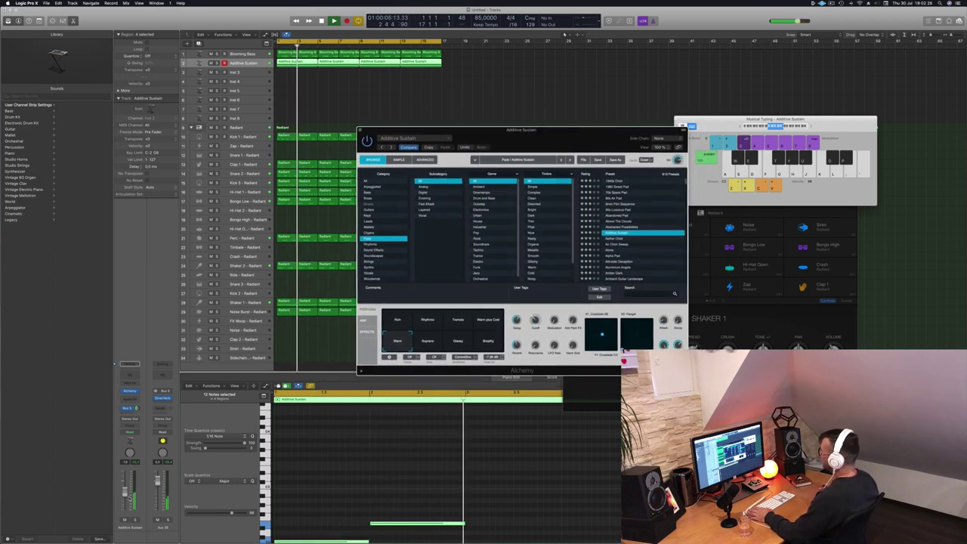
left_click(563, 34)
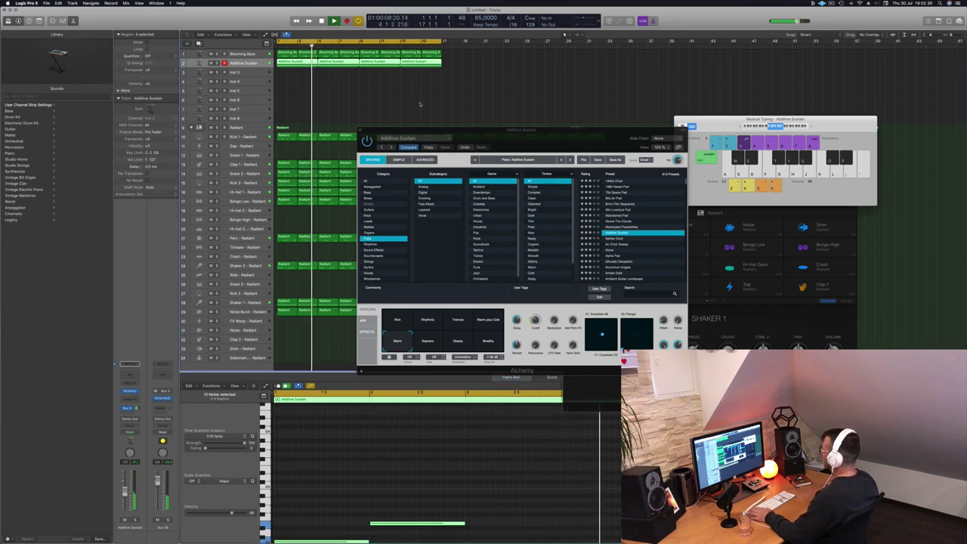
- Duplicate the Additive Sustain track with its four regions and raise the notes of the original track's regions one octave
key("super+d")
key("alt+shift+super+v")
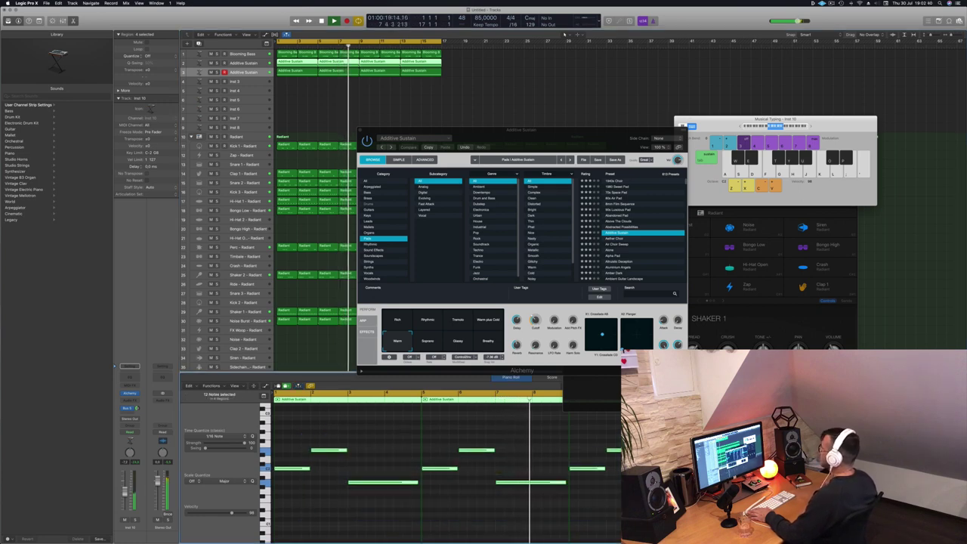
key("Return")
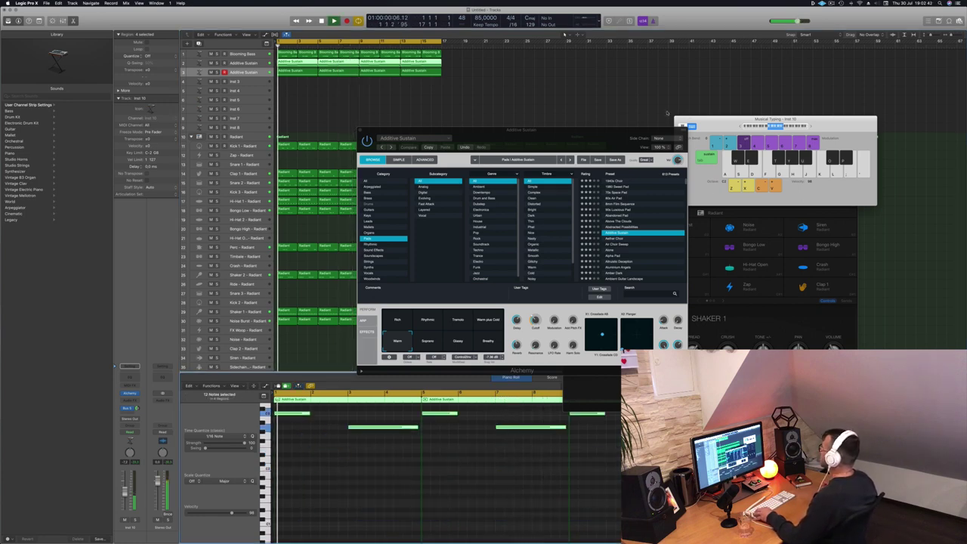
- Compare the two pad layers from the start by muting and soloing the original Additive Sustain track in turn
key("super+shift+a")
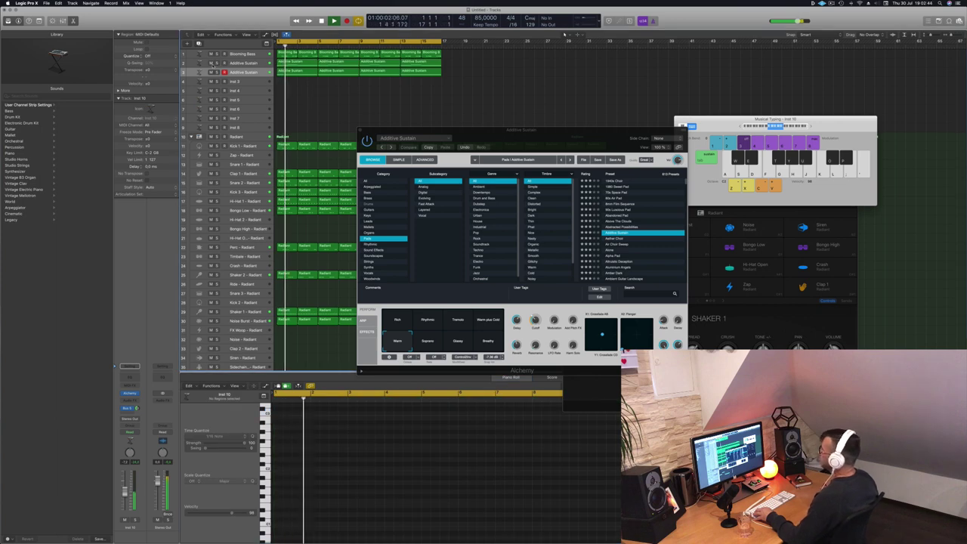
left_click(212, 62)
key("Return")
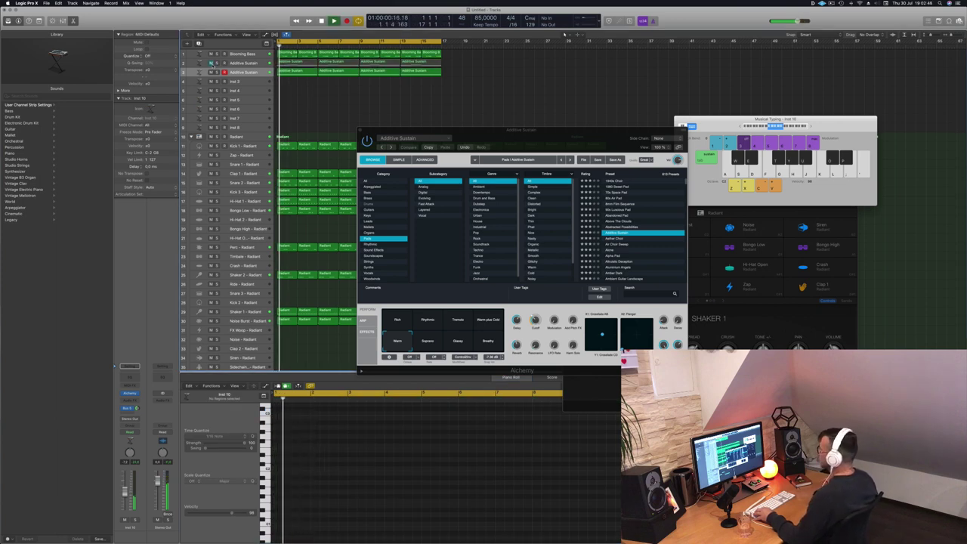
left_click(212, 63)
key("Return")
left_click(217, 62)
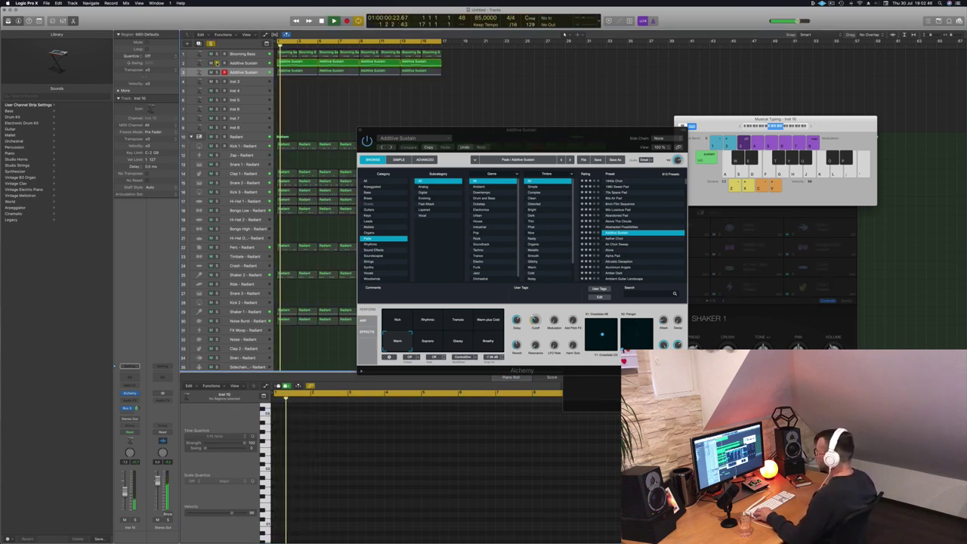
left_click(217, 62)
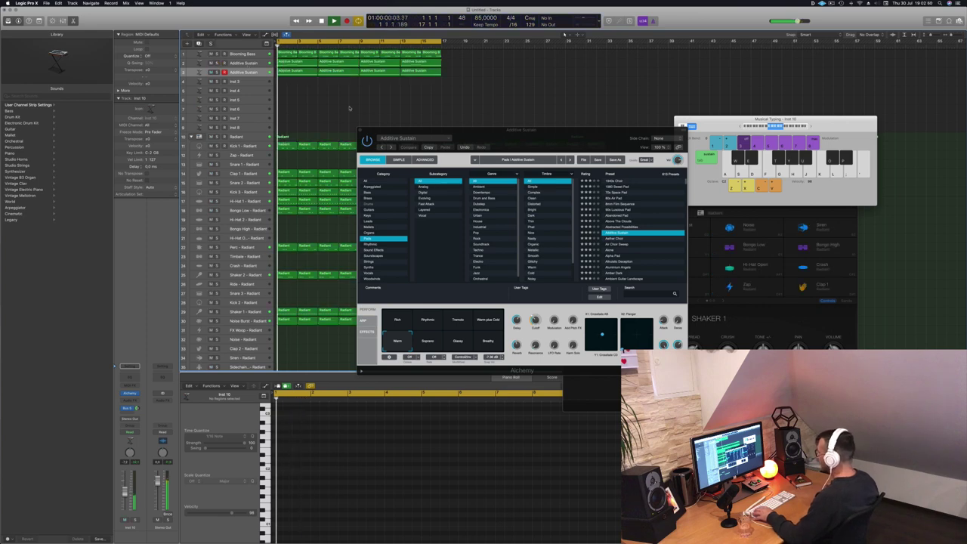
- Copy the first region of the duplicated Additive Sustain track onto the Inst 3 track at bar 1
left_click_drag(510, 138, 560, 191)
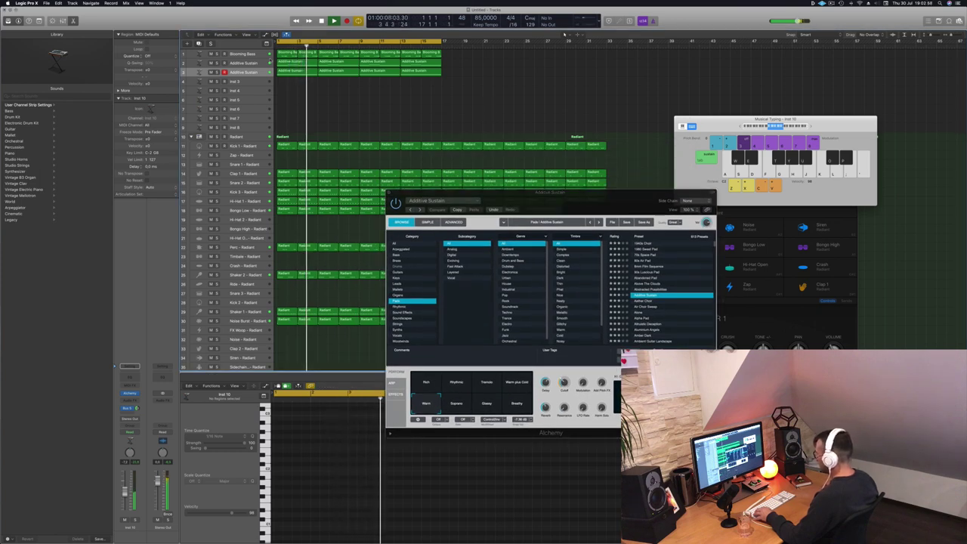
left_click(242, 53)
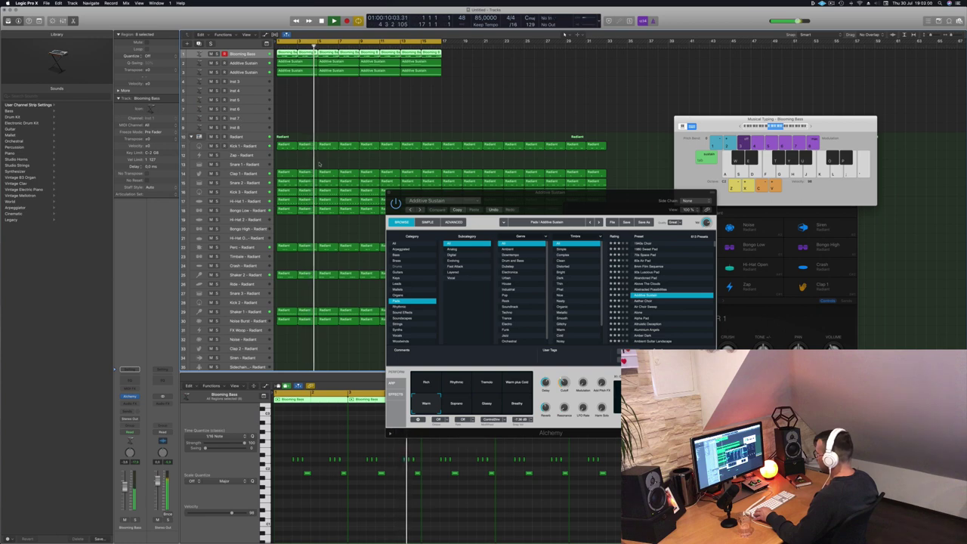
left_click(296, 71)
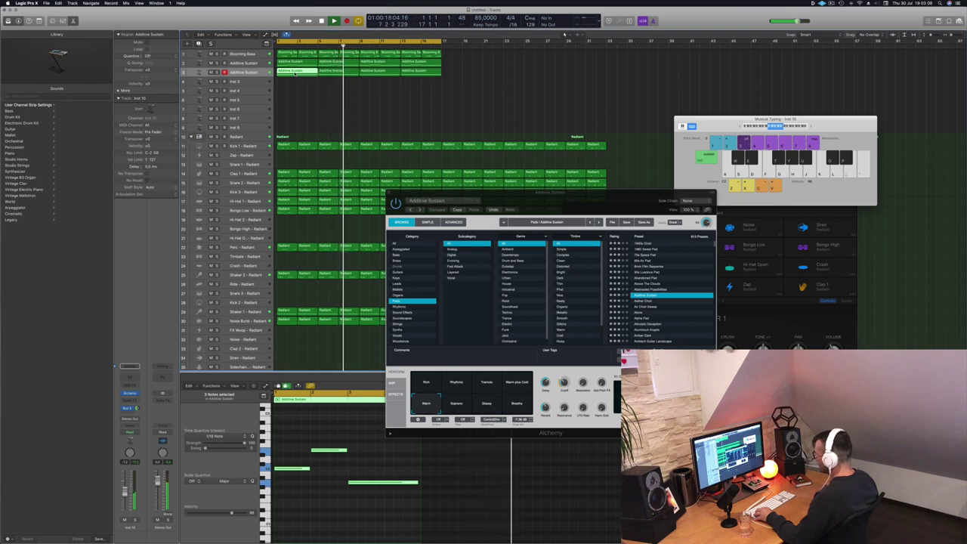
left_click_drag(295, 74, 294, 82)
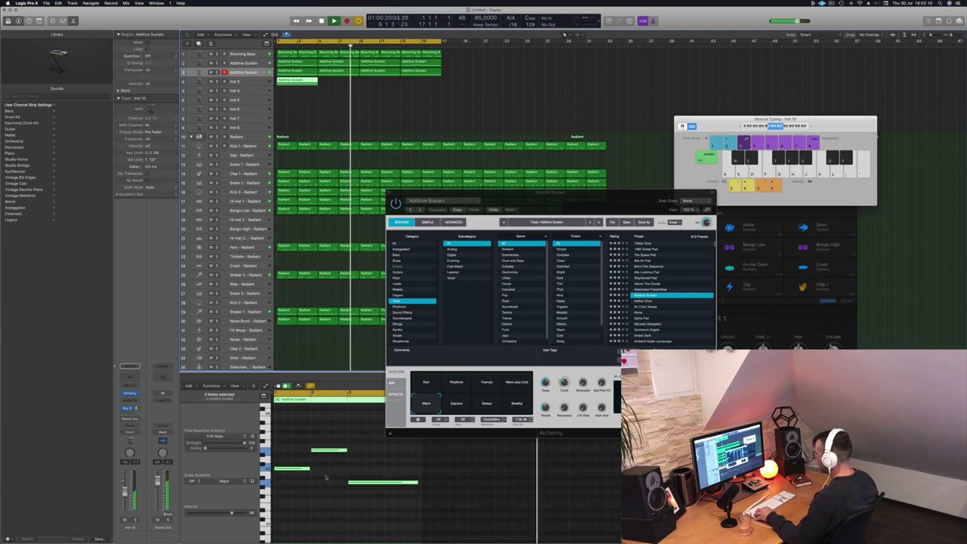
- Shorten the three sustained notes of the copied region, keeping their start positions
left_click_drag(295, 440, 304, 462)
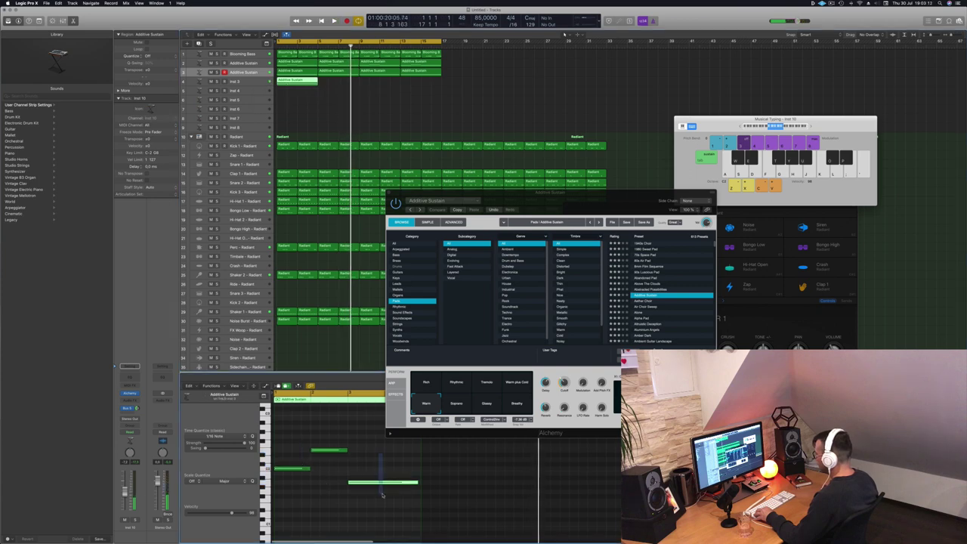
left_click_drag(417, 483, 353, 482)
left_click_drag(322, 441, 302, 475)
left_click_drag(346, 450, 331, 473)
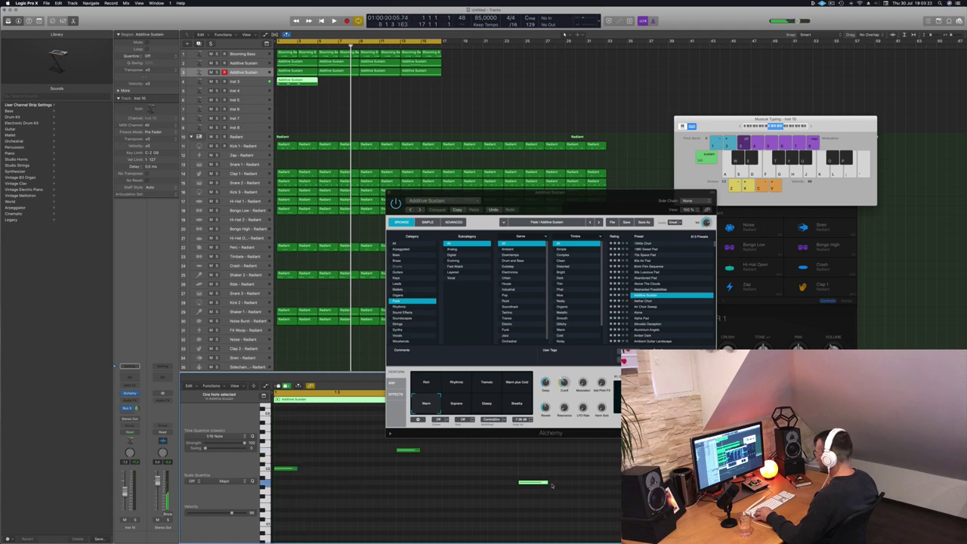
left_click_drag(547, 483, 540, 483)
left_click_drag(369, 471, 366, 470)
- Repeat the three short notes until each pitch has six evenly spaced hits, with the last hit of each trimmed shorter
left_click_drag(274, 446, 529, 484)
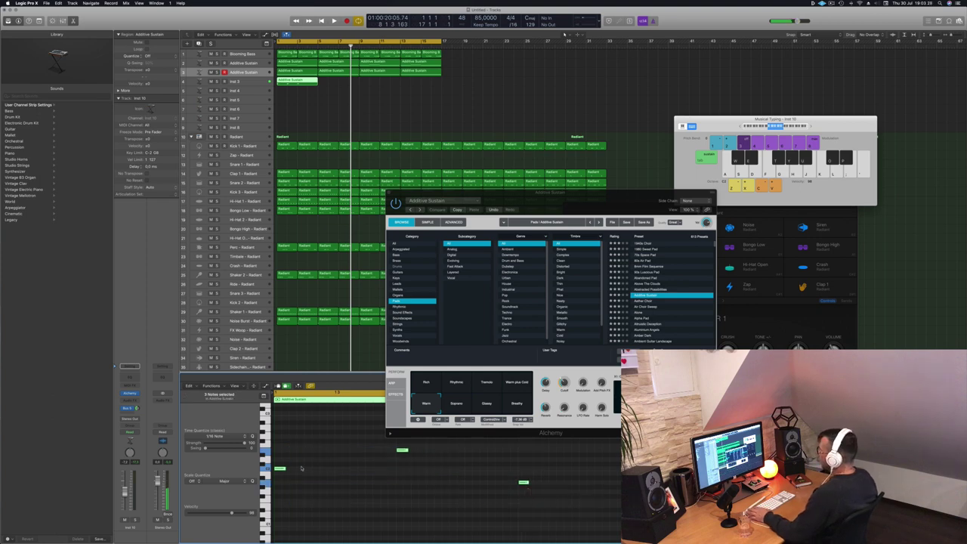
left_click_drag(280, 469, 399, 469)
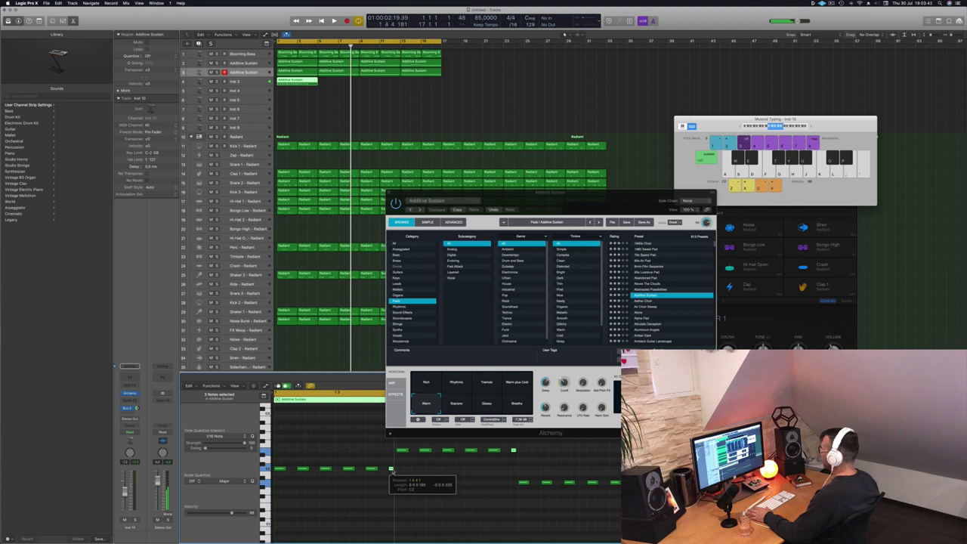
left_click_drag(499, 471, 623, 514)
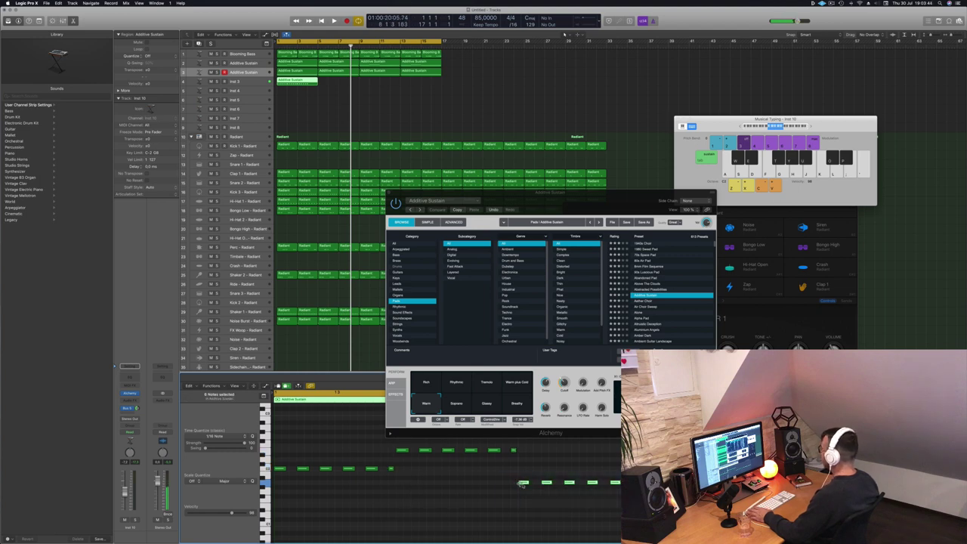
left_click_drag(524, 483, 616, 529)
key("super+z")
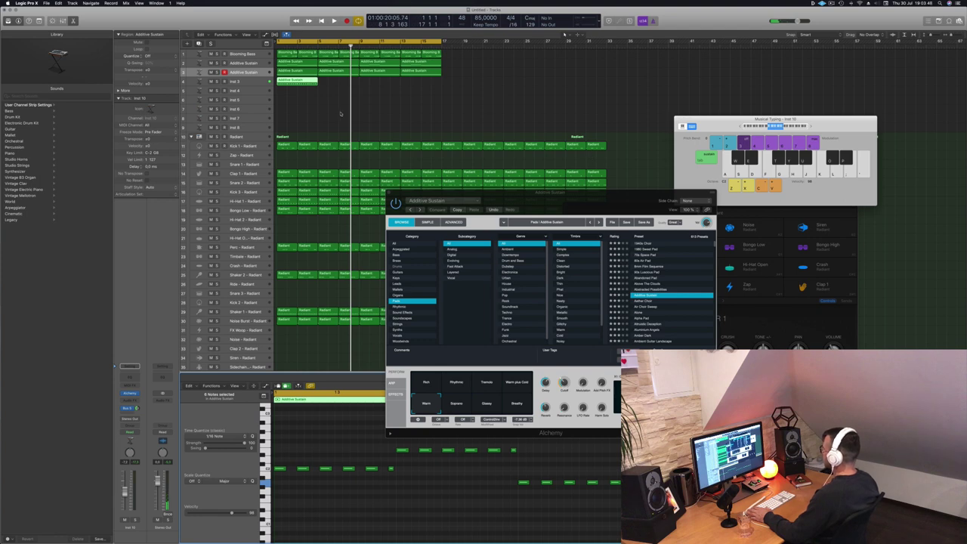
- Select the Inst 3 track, play the arrangement from the start and move the Alchemy window clear of the piano roll
key("Down")
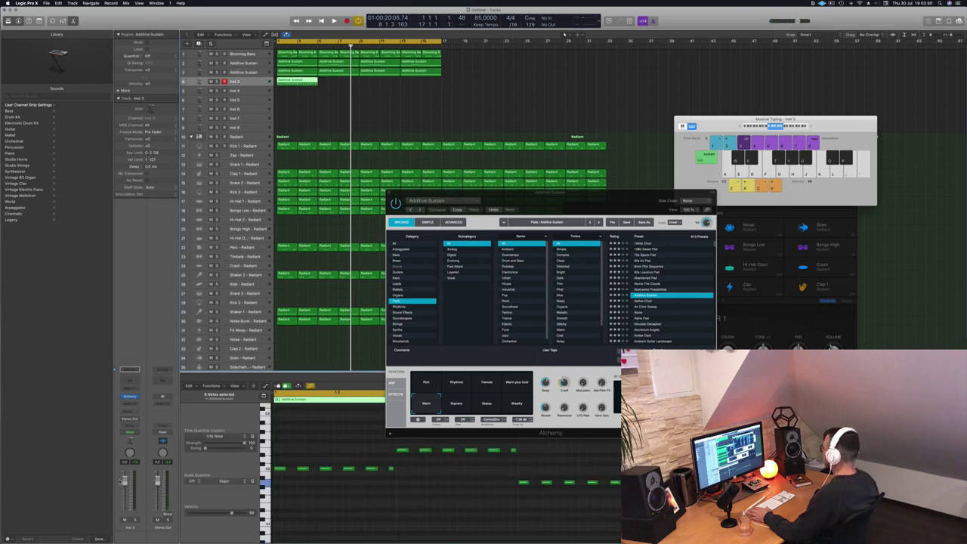
key("Return")
key("space")
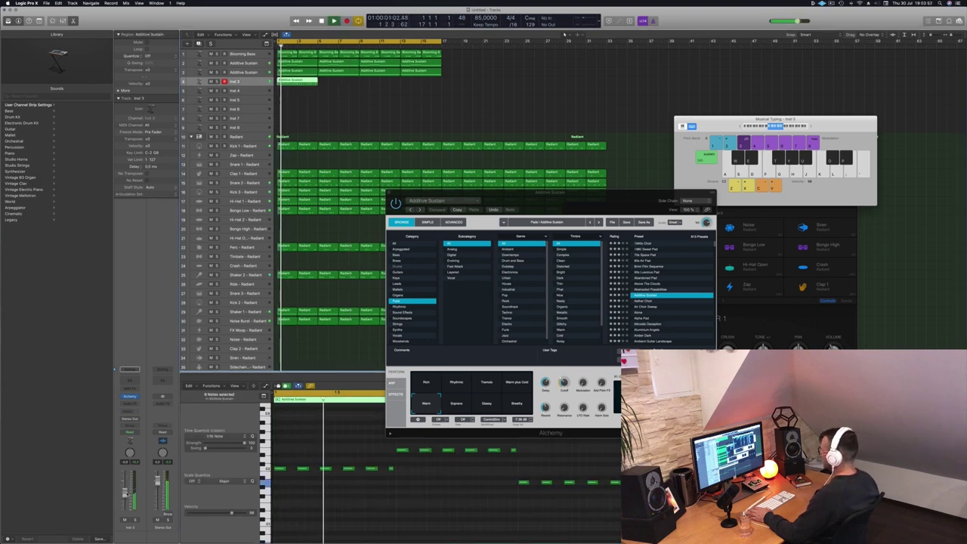
left_click_drag(507, 197, 492, 144)
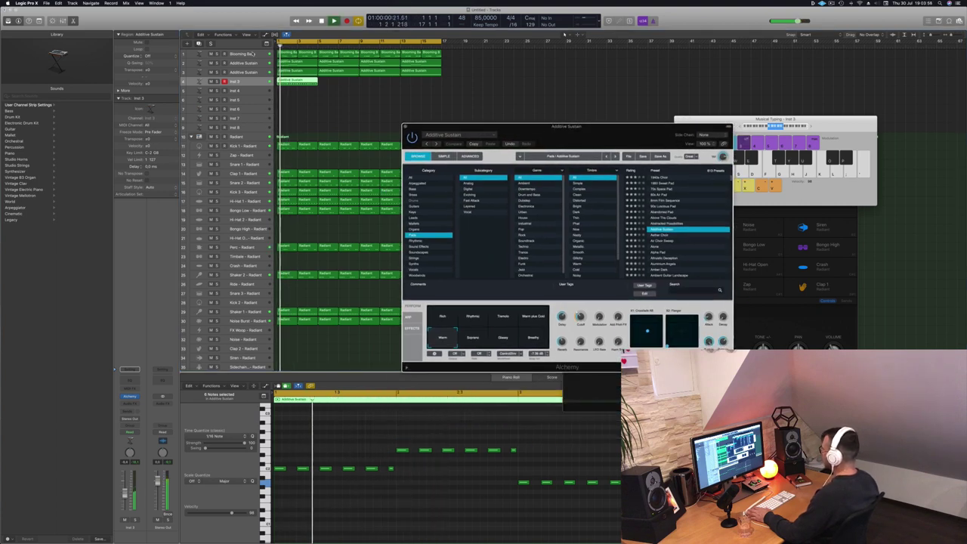
- Open the Alchemy synth on the Inst 3 track, filter its presets to Organs and load Chill Organ
left_click(130, 396)
left_click_drag(188, 20, 585, 80)
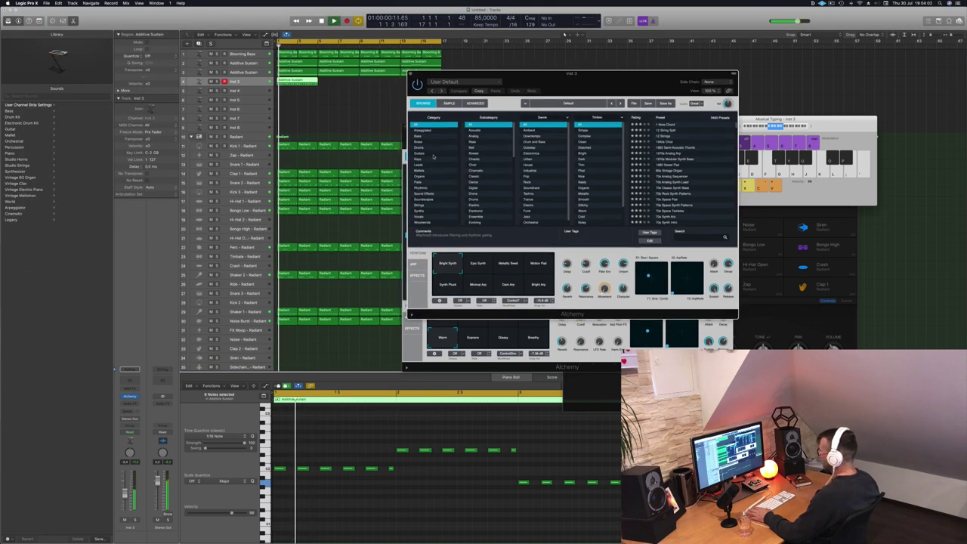
left_click(417, 176)
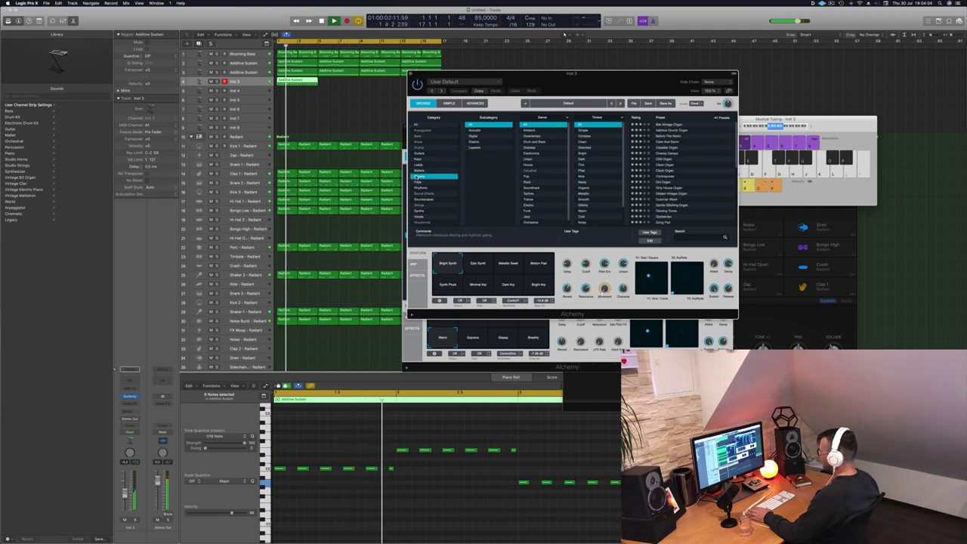
left_click(668, 125)
left_click_drag(584, 75, 695, 54)
left_click(709, 140)
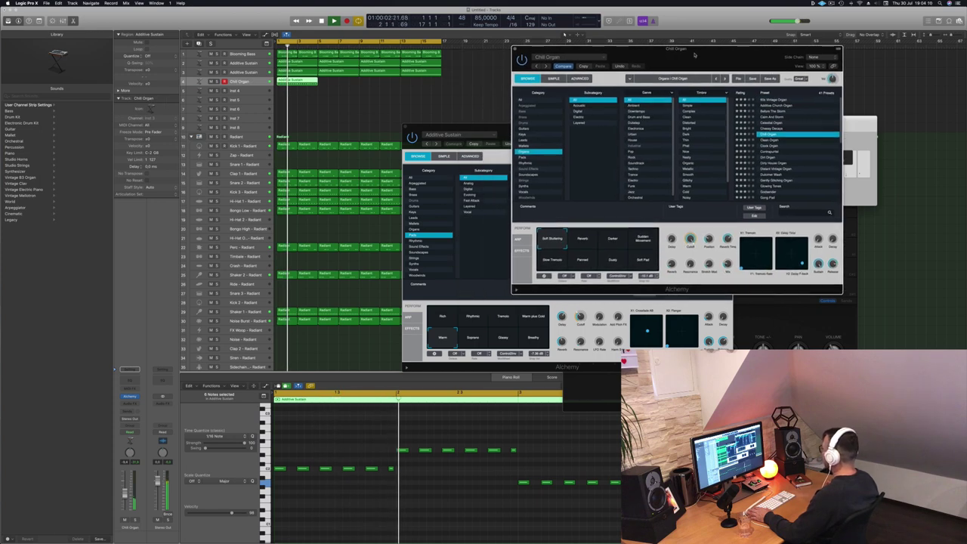
- Try the Gong Pad preset on the track and audition it soloed and within the mix
scroll(789, 155, "down", 3)
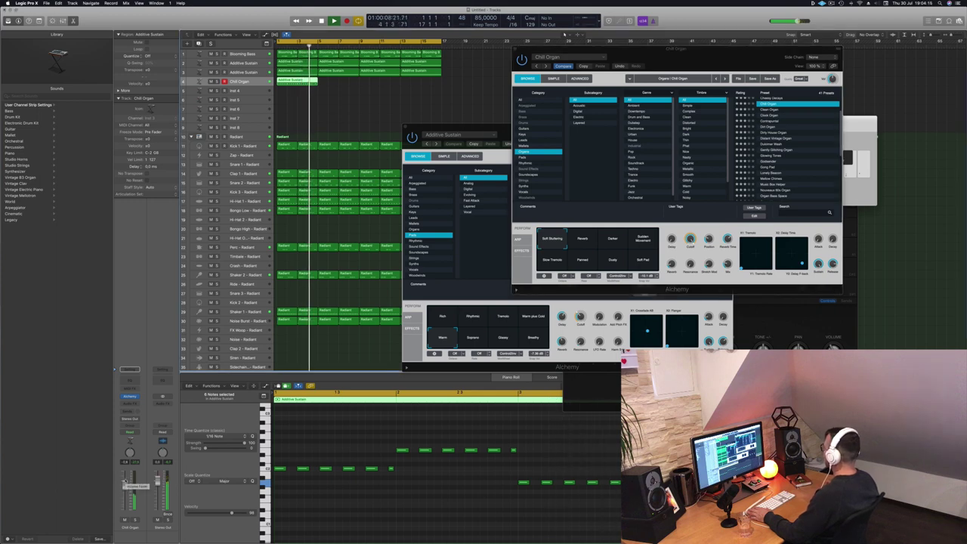
scroll(808, 146, "down", 3)
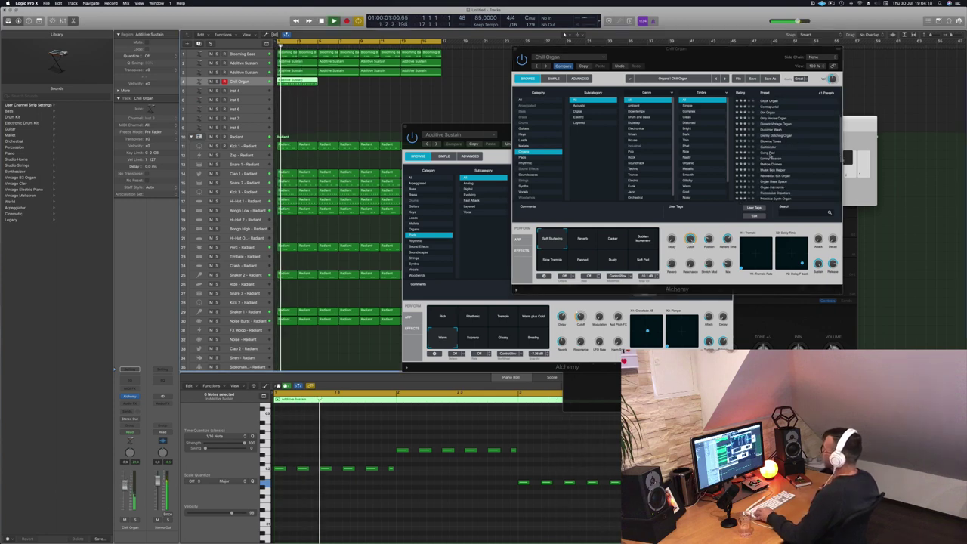
left_click_drag(688, 50, 723, 45)
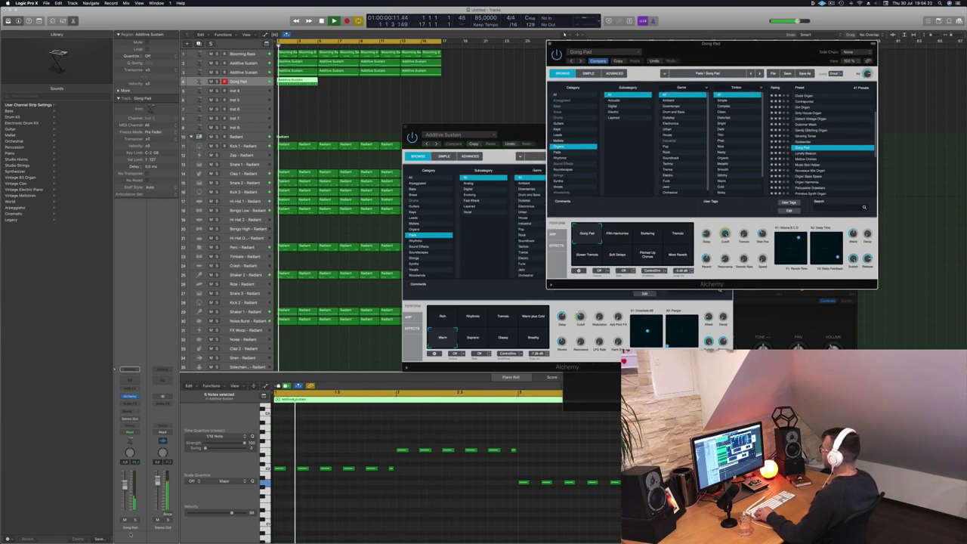
key("ctrl+s")
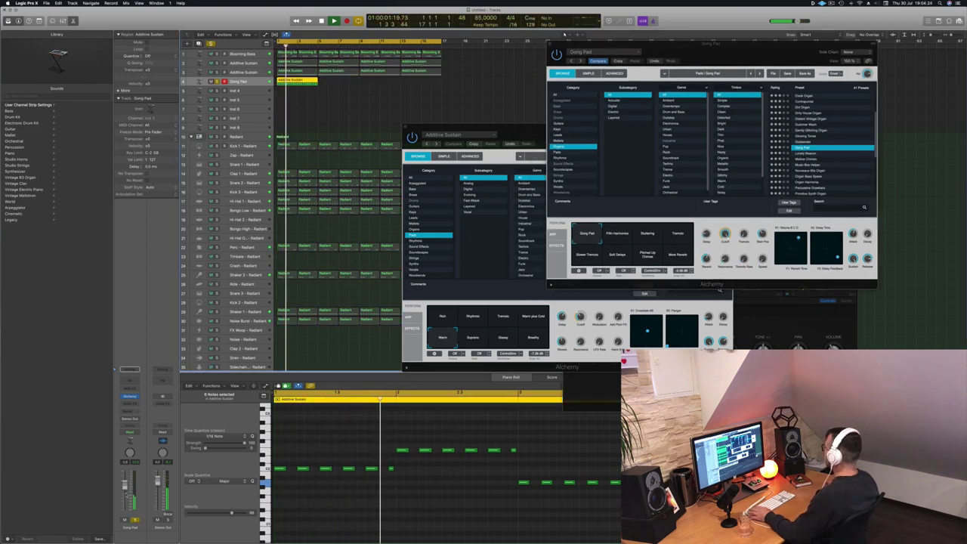
key("ctrl+s")
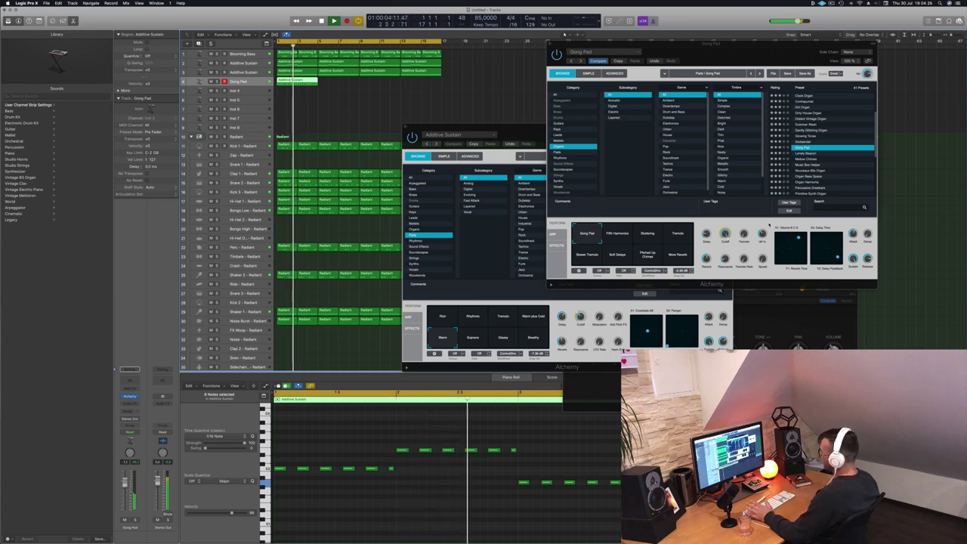
- Try the Organ Harmonia preset from the Organs list
scroll(827, 165, "down", 3)
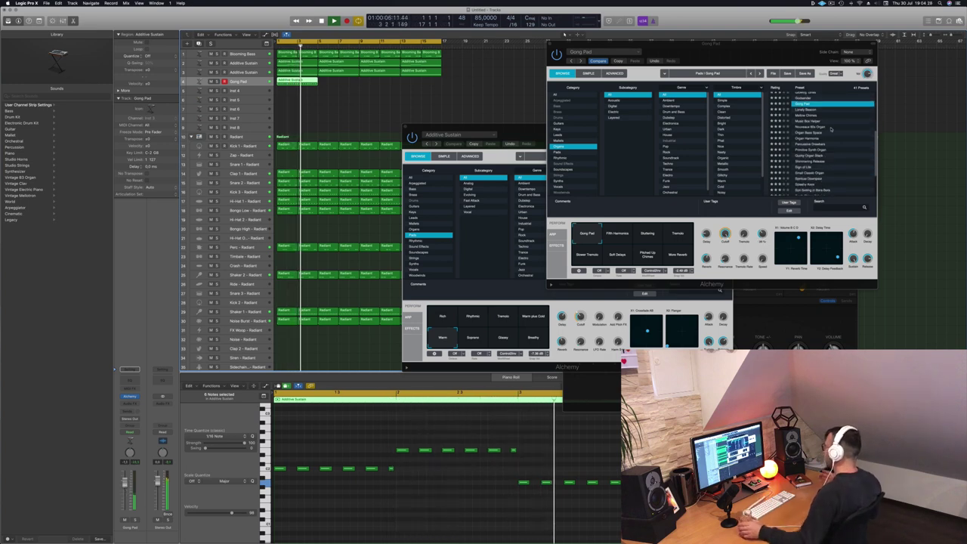
left_click(808, 139)
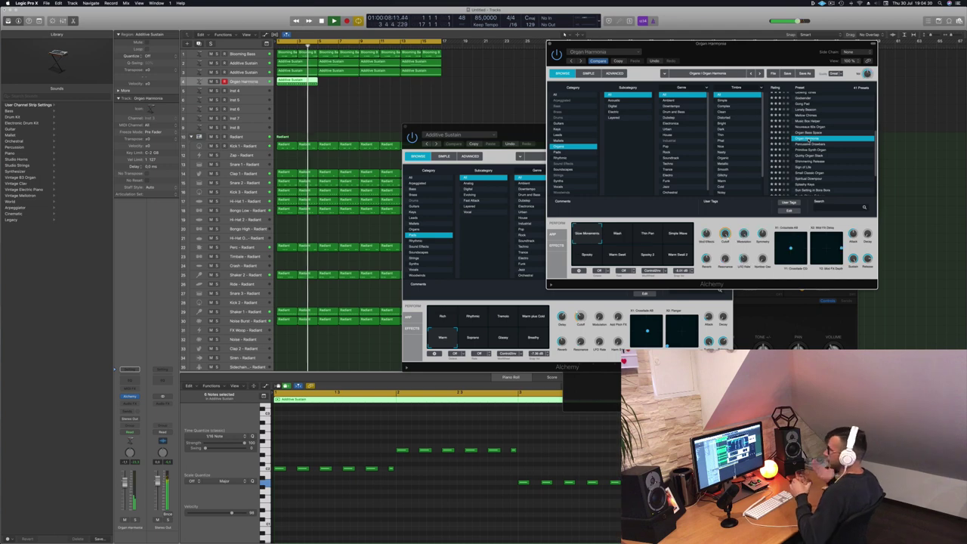
left_click(564, 35)
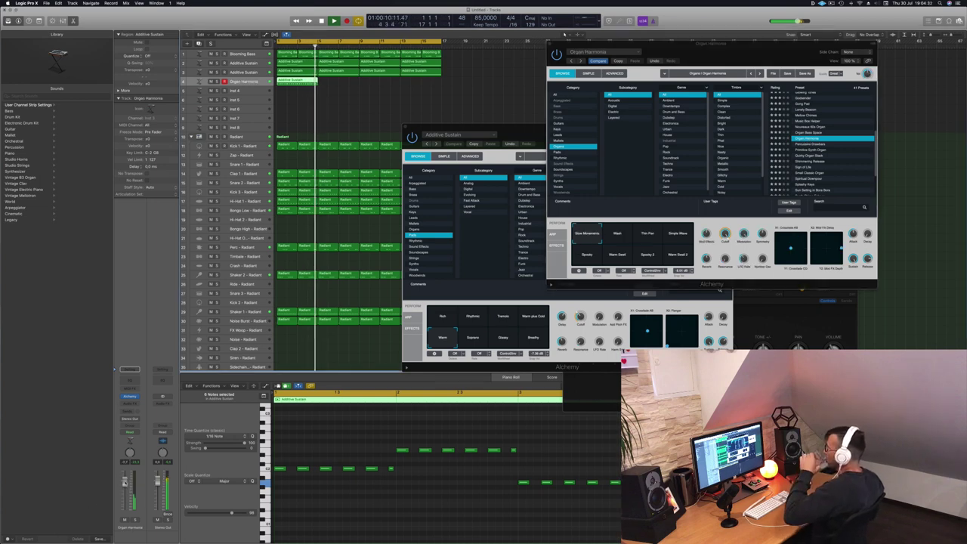
- Load the Sign of Life preset from the Organs list on the fourth track
key("Down")
key("Down")
key("Down")
key("Down")
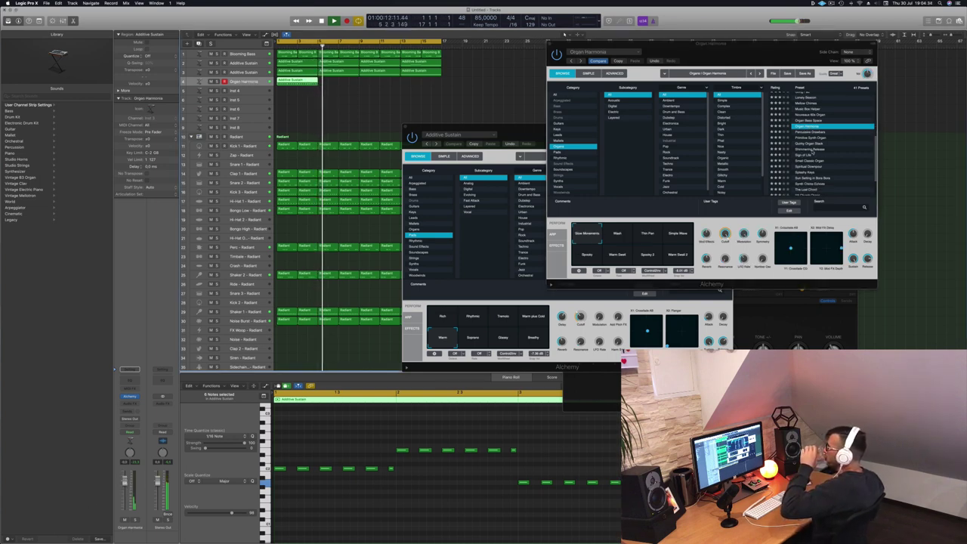
key("Down")
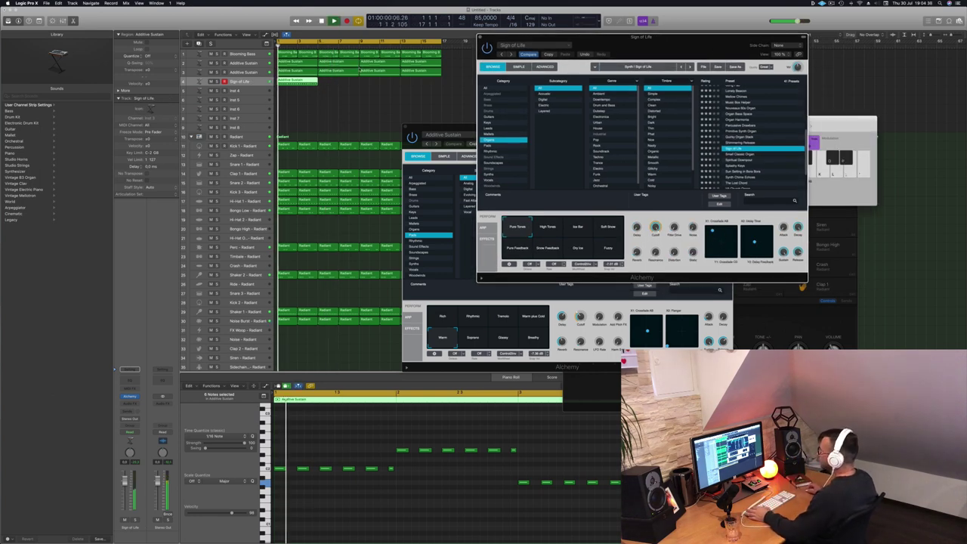
- Duplicate the Additive Sustain region along the Sign of Life track so four copies fill it up to bar 17
left_click_drag(319, 84, 392, 89)
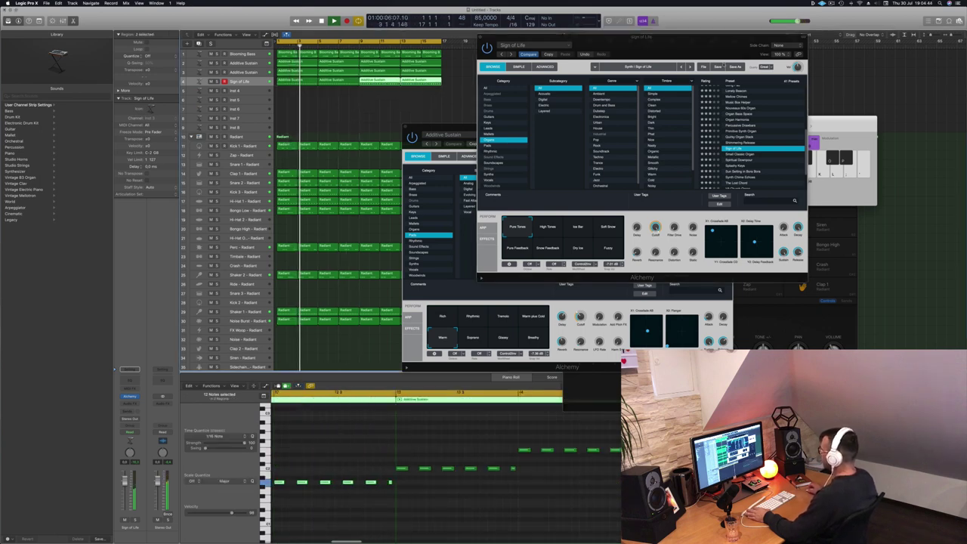
left_click_drag(588, 45, 536, 77)
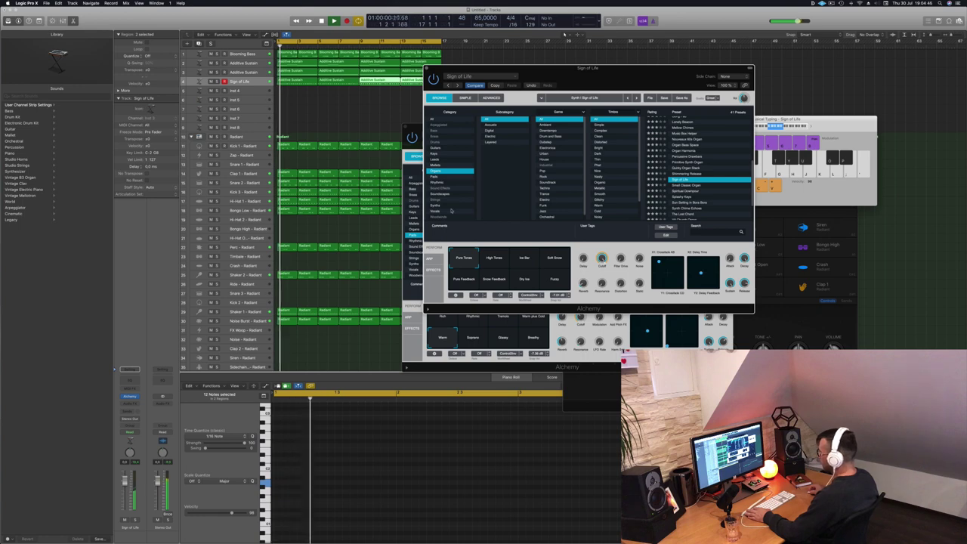
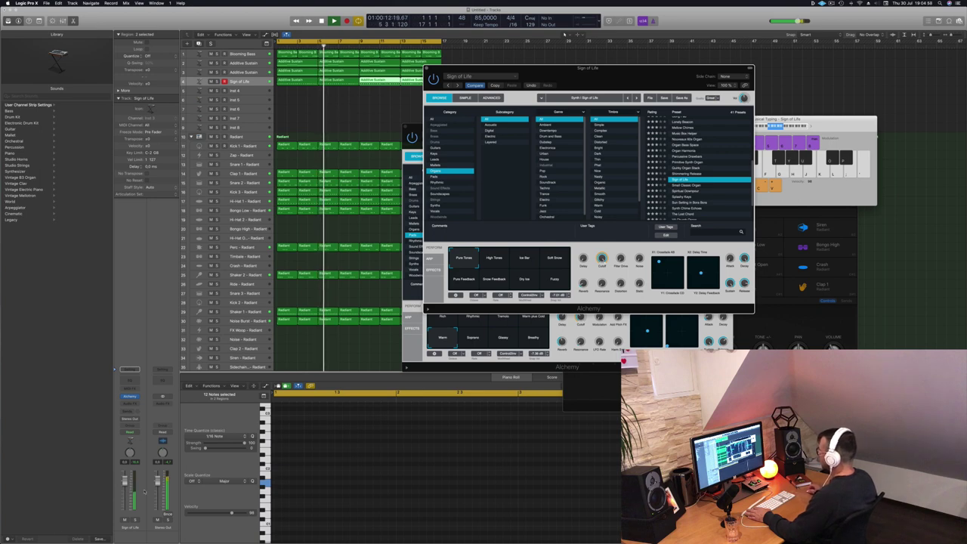
- Try the High Tones snapshot of the Sign of Life preset, choose Ice Bar and listen to the track soloed
left_click(496, 261)
left_click(527, 262)
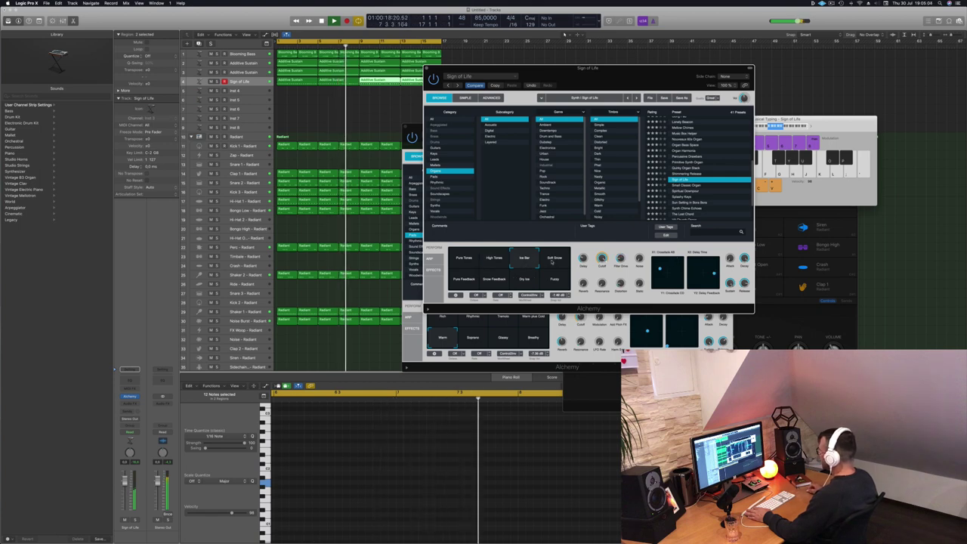
left_click(135, 520)
key("s")
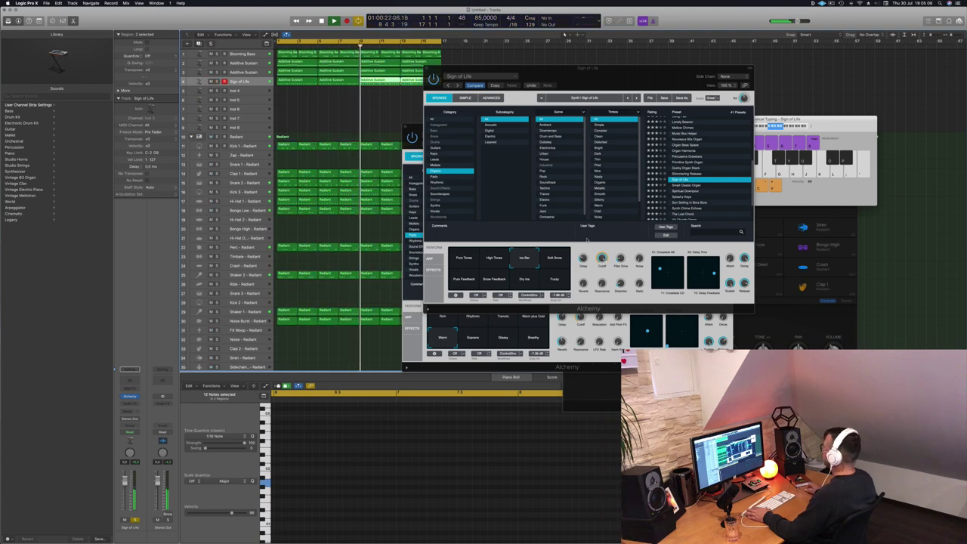
- Compare the Soft Snow, Pure Feedback, Dry Ice and Fuzzy snapshots, and return to Ice Bar
left_click_drag(639, 69, 666, 117)
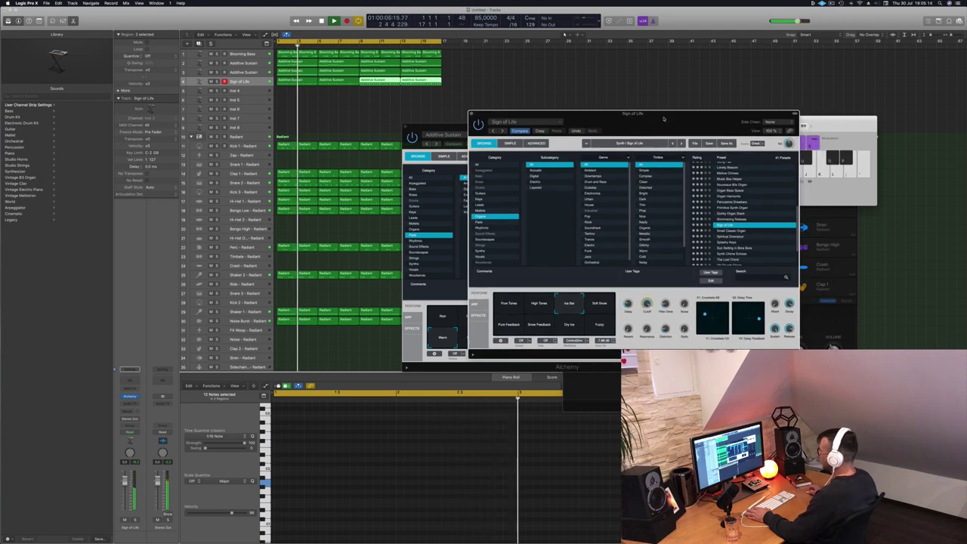
left_click(601, 304)
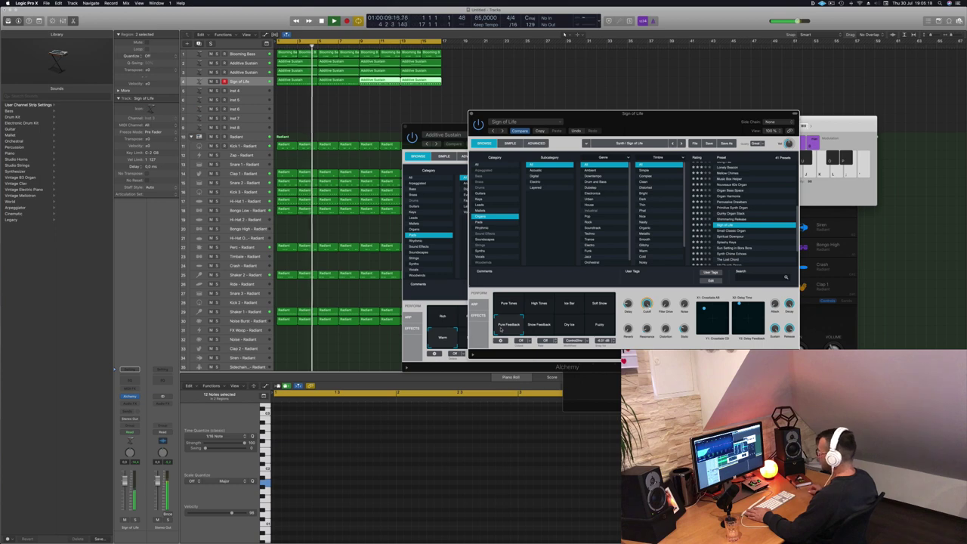
left_click(571, 329)
left_click(599, 325)
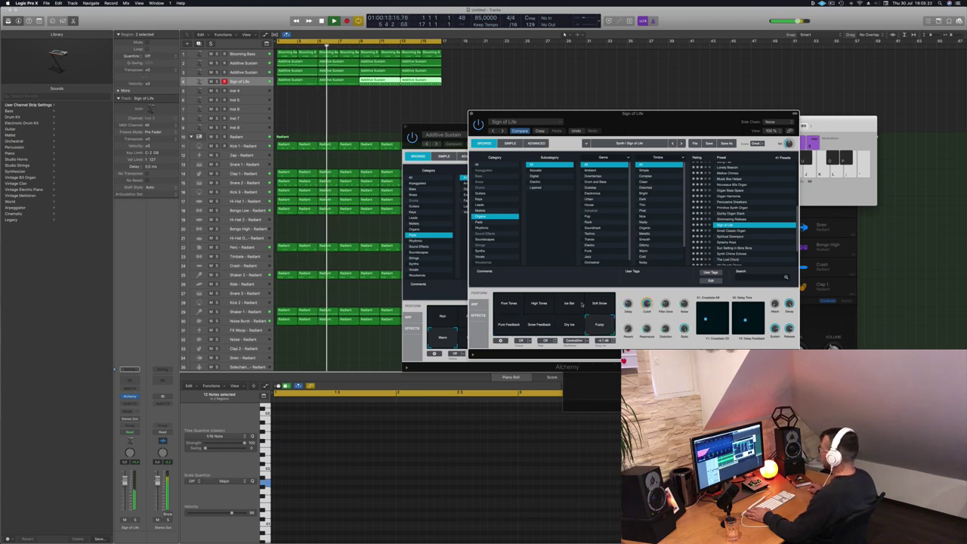
left_click(573, 306)
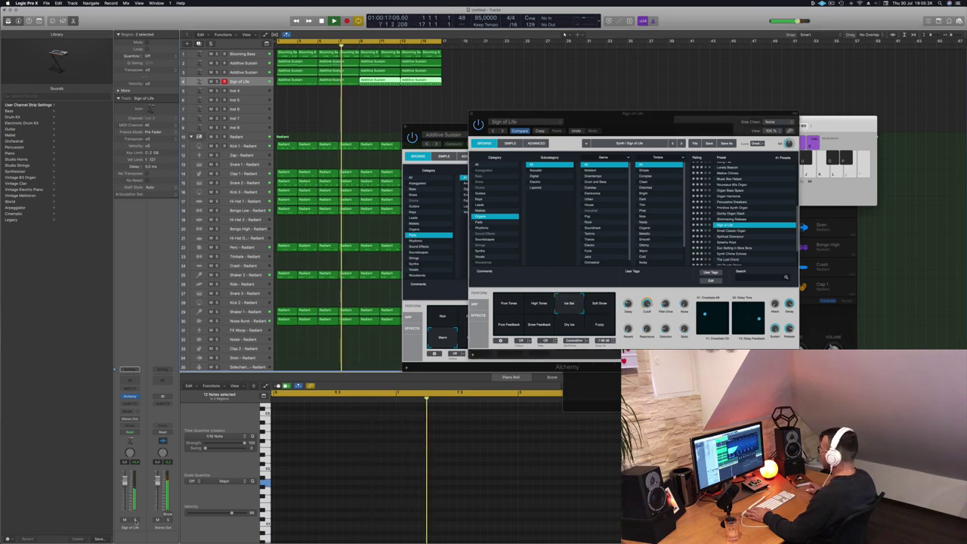
- Audition the Sign of Life track with solo and mute toggled on and off, and close its synth window
key("ctrl+s")
key("ctrl+s")
key("Return")
left_click_drag(653, 113, 586, 102)
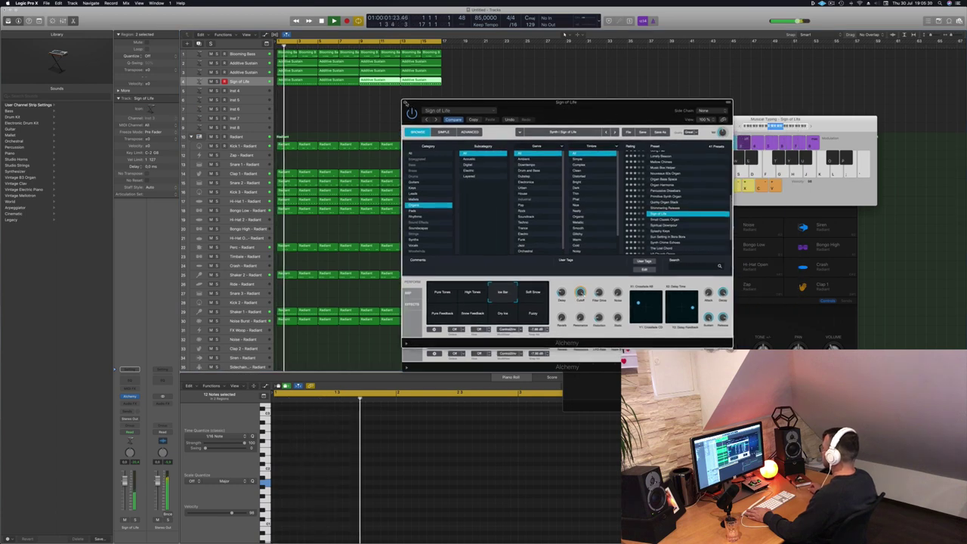
key("Up")
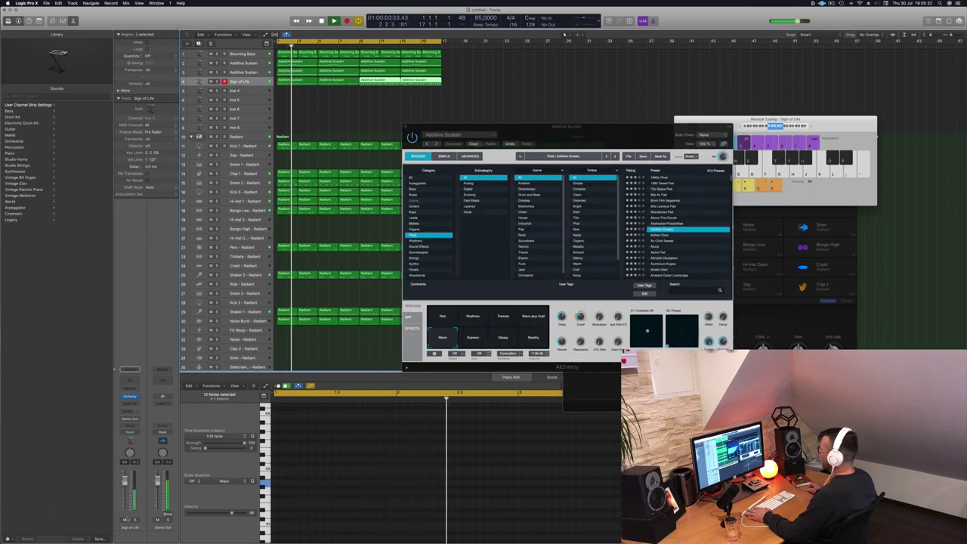
key("m")
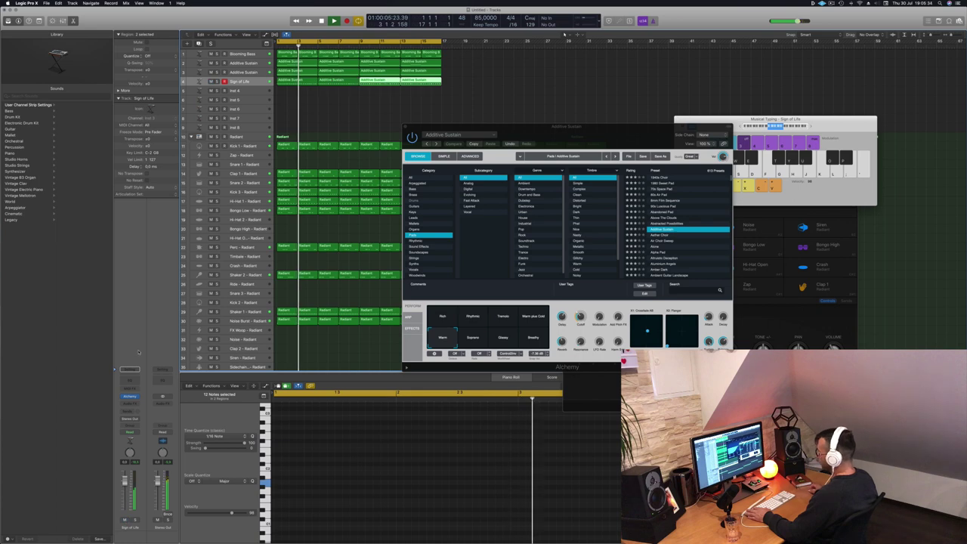
- Add a Channel EQ to the Sign of Life track and enable its low-cut filter at 162 Hz
key("e")
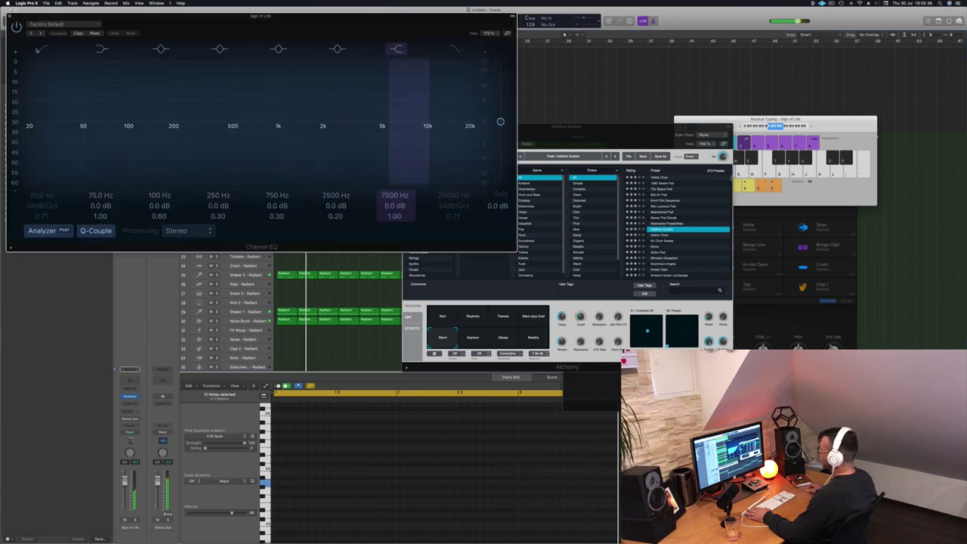
left_click(43, 50)
left_click_drag(25, 125, 175, 124)
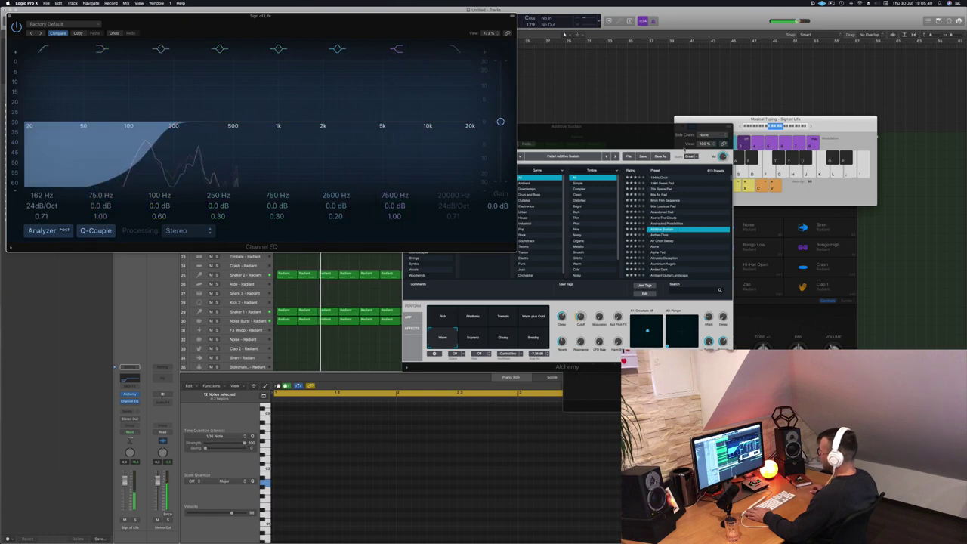
- Adjust the output volume of the Additive Sustain track's Alchemy synth and close its window
left_click(723, 157)
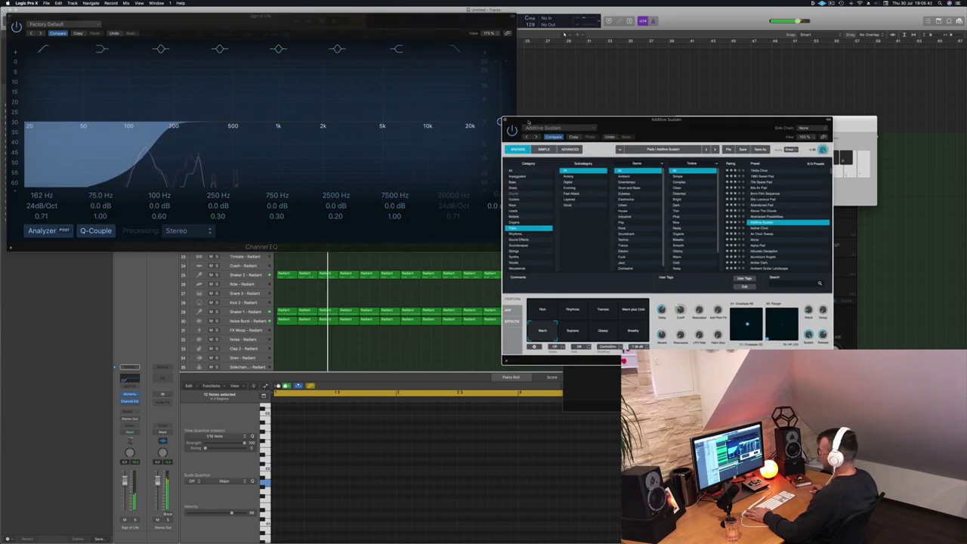
left_click(327, 35)
left_click_drag(327, 34, 732, 106)
key("space")
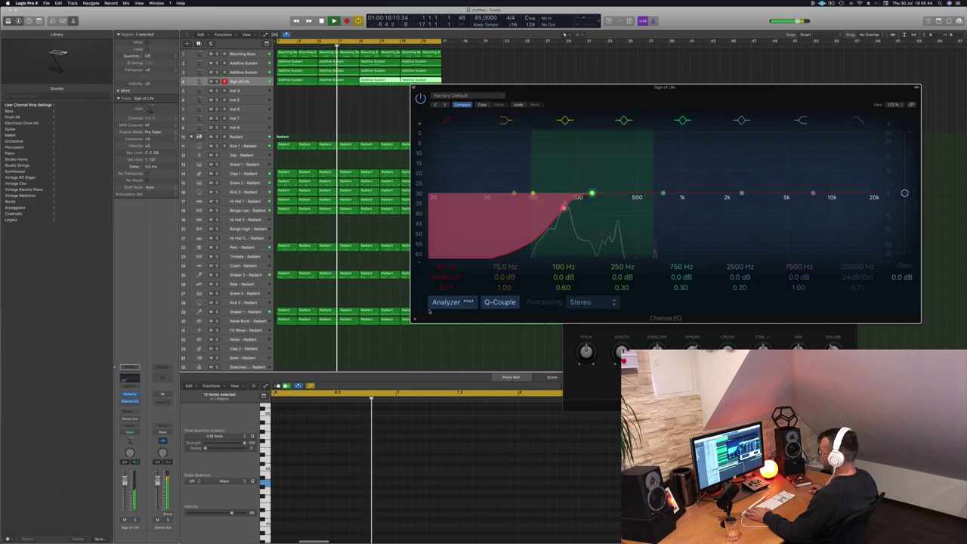
- Reopen the Sign of Life track's Alchemy synth and compare that track with the two Additive Sustain tracks
left_click(130, 394)
left_click_drag(539, 111, 745, 151)
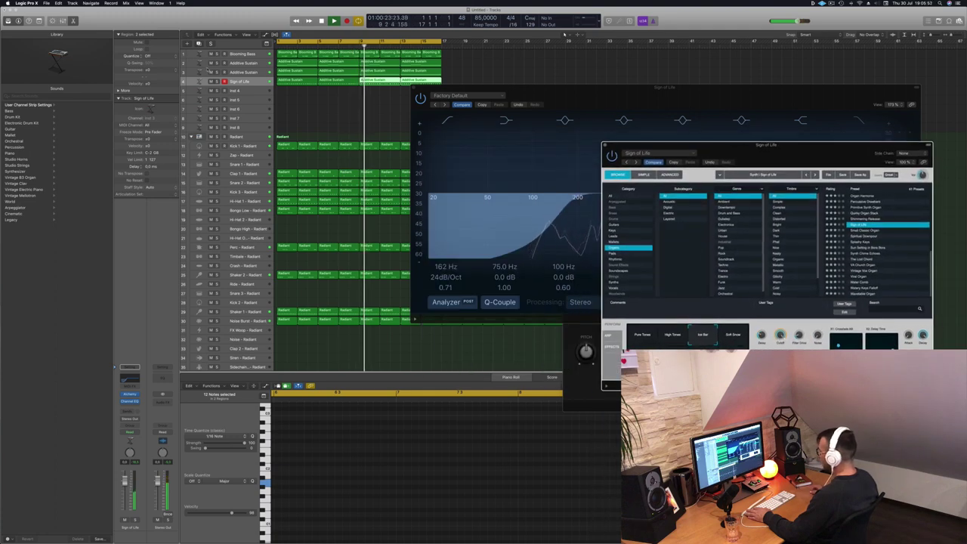
left_click(249, 72)
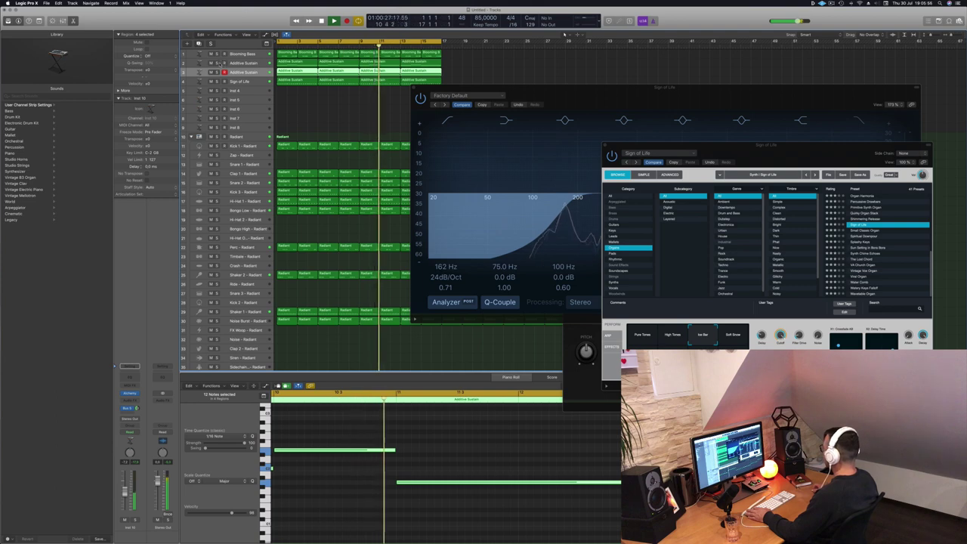
left_click(254, 65)
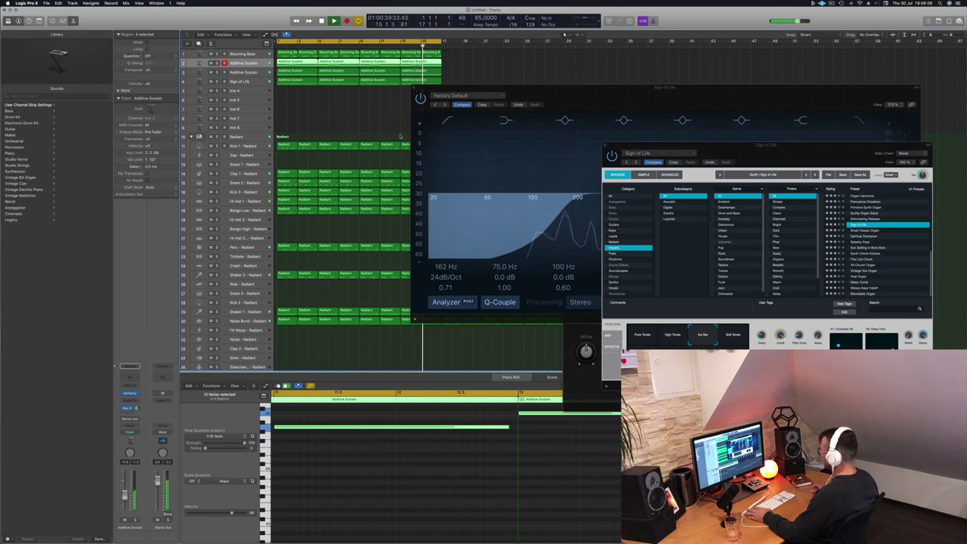
left_click(242, 82)
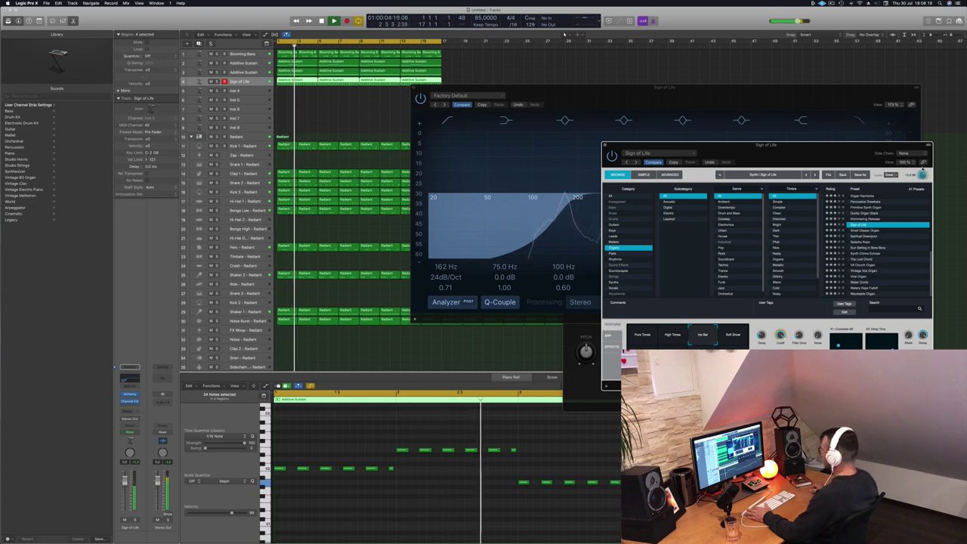
- Audition the Pure Tones and High Tones snapshots again and go back to Ice Bar
left_click_drag(849, 148, 728, 90)
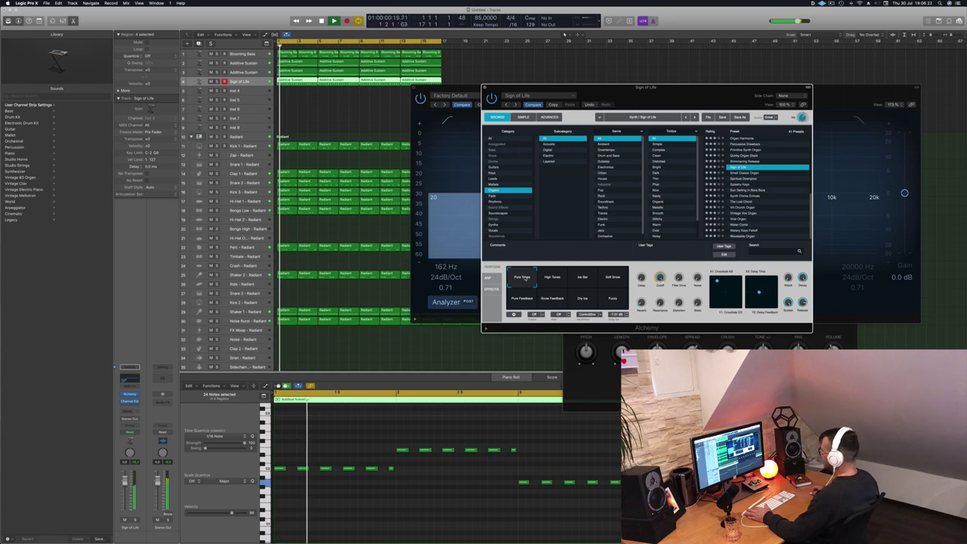
left_click(554, 278)
left_click(591, 279)
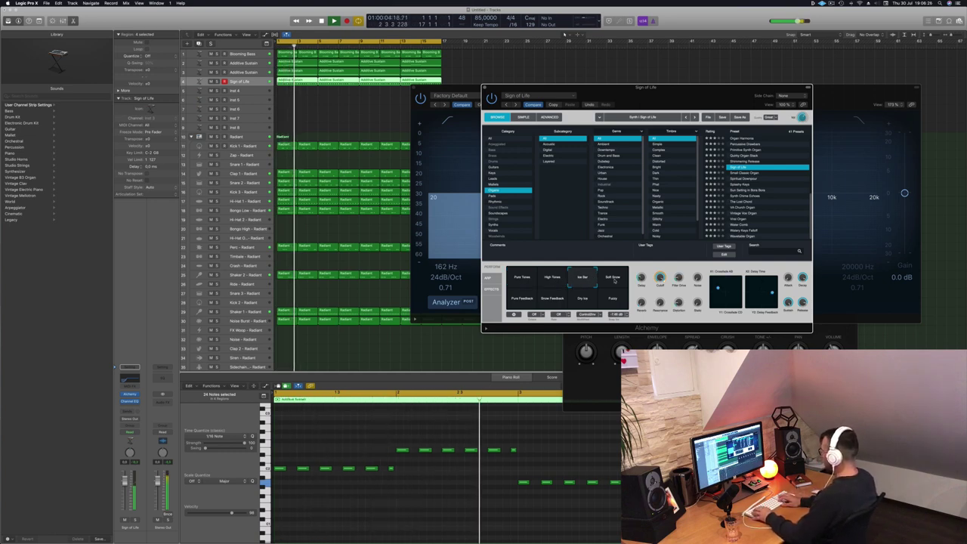
- Audition the Soft Snow, Pure Feedback, Snow Feedback and Dry Ice snapshots of the Sign of Life sound, finishing on Ice Bar
left_click(615, 280)
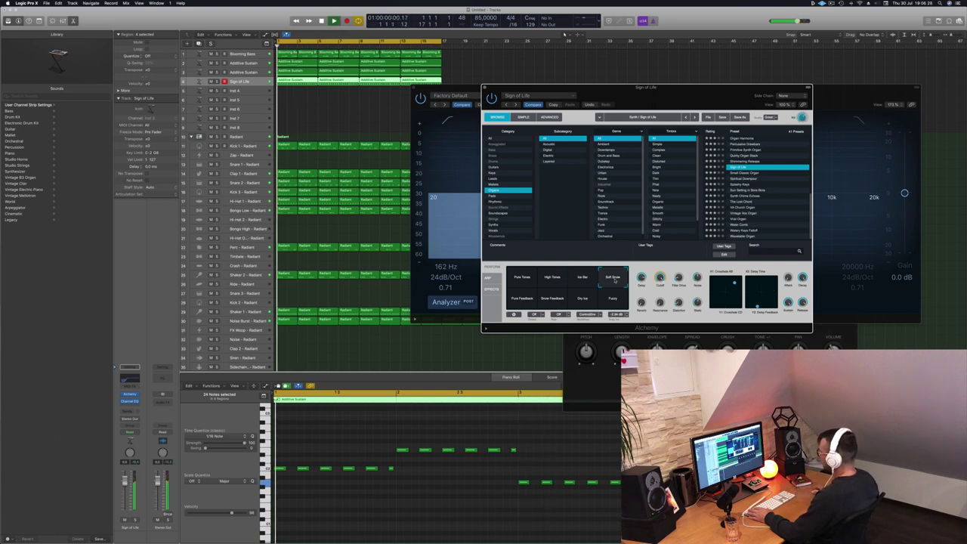
left_click(525, 299)
left_click(553, 300)
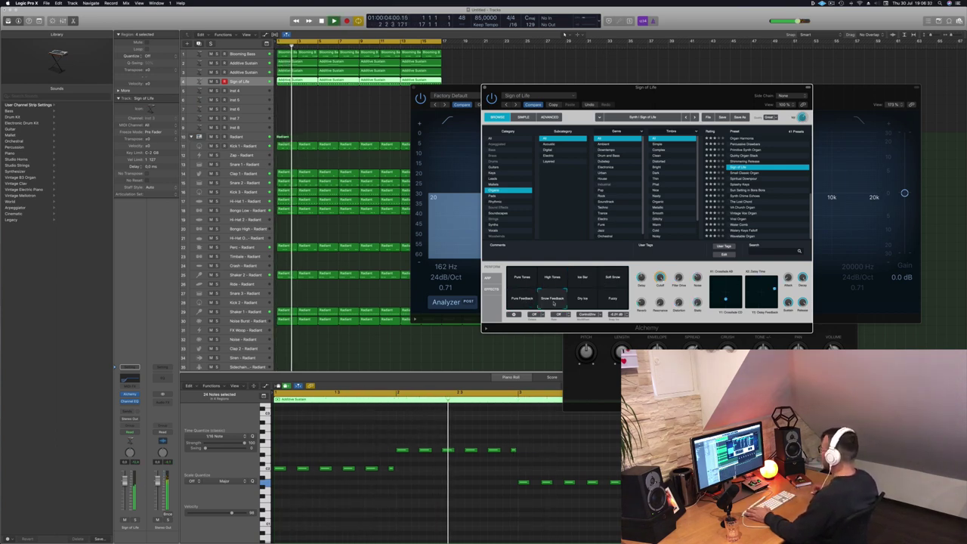
left_click(581, 302)
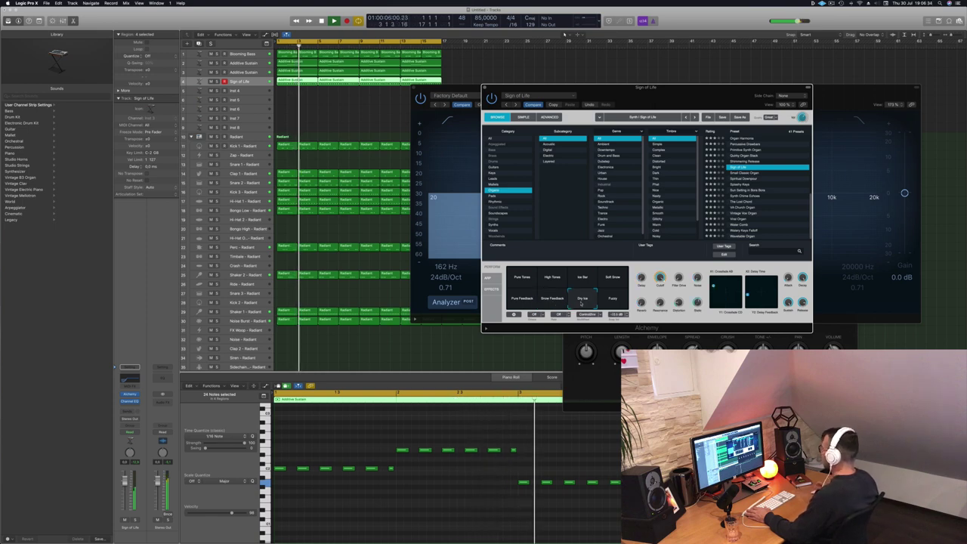
left_click(584, 279)
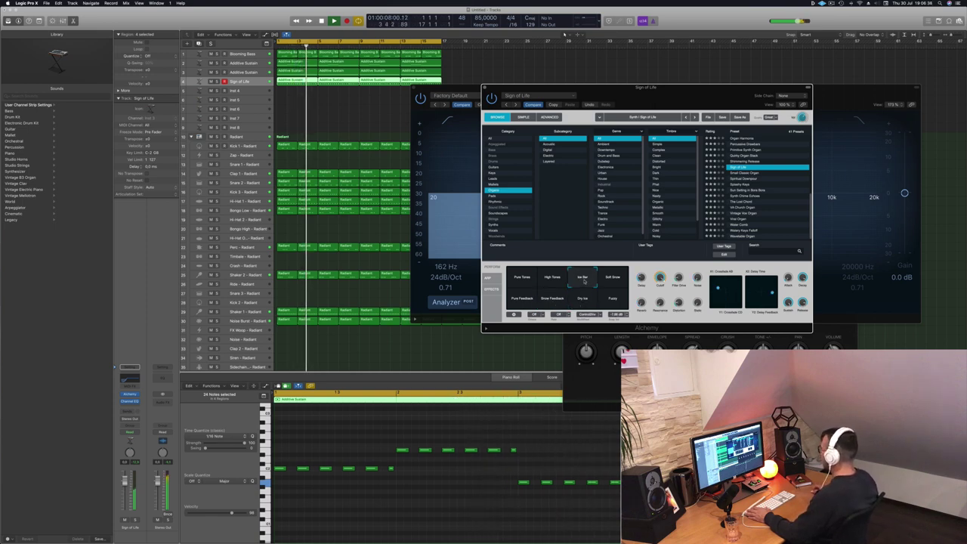
- Move the synth window aside and try transposing all notes of the Sign of Life regions up one octave
left_click_drag(696, 102, 723, 85)
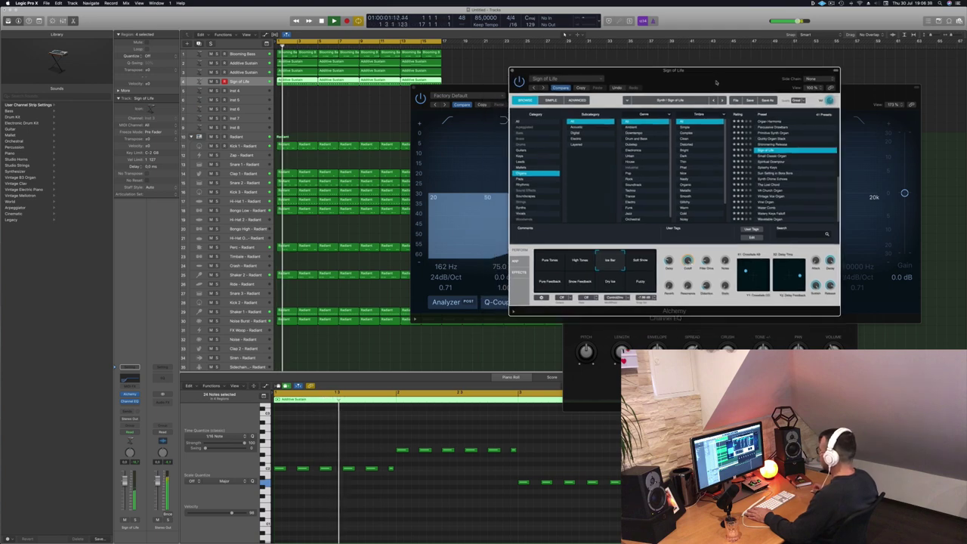
left_click(564, 34)
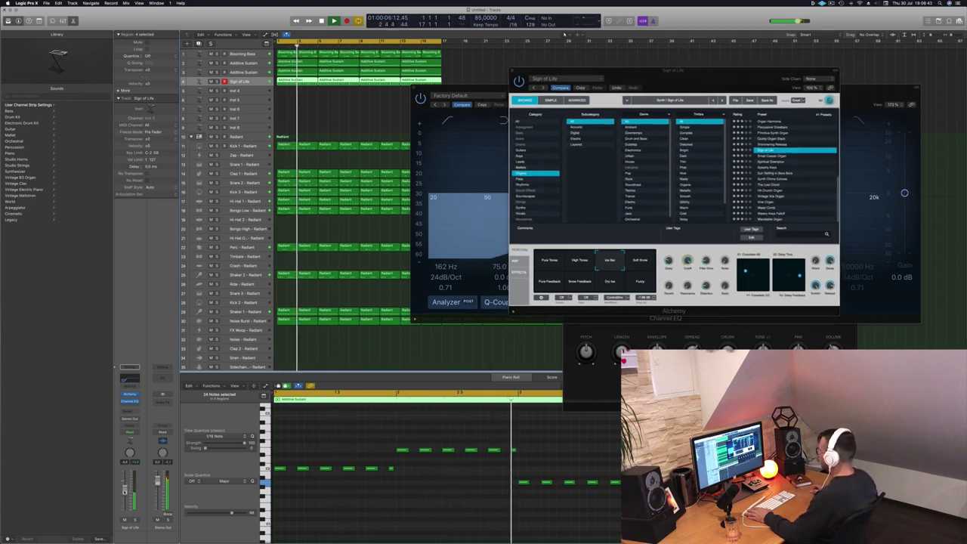
left_click(341, 501)
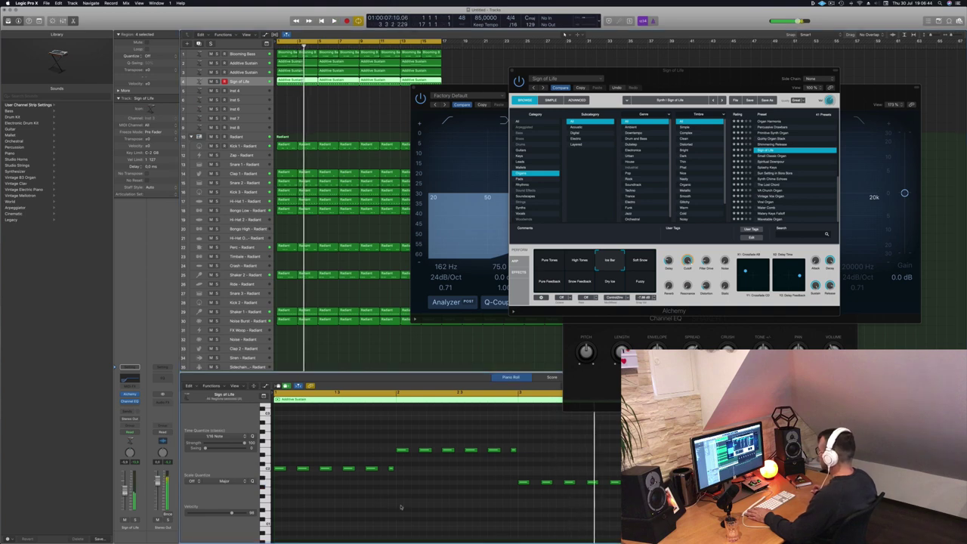
key("super+a")
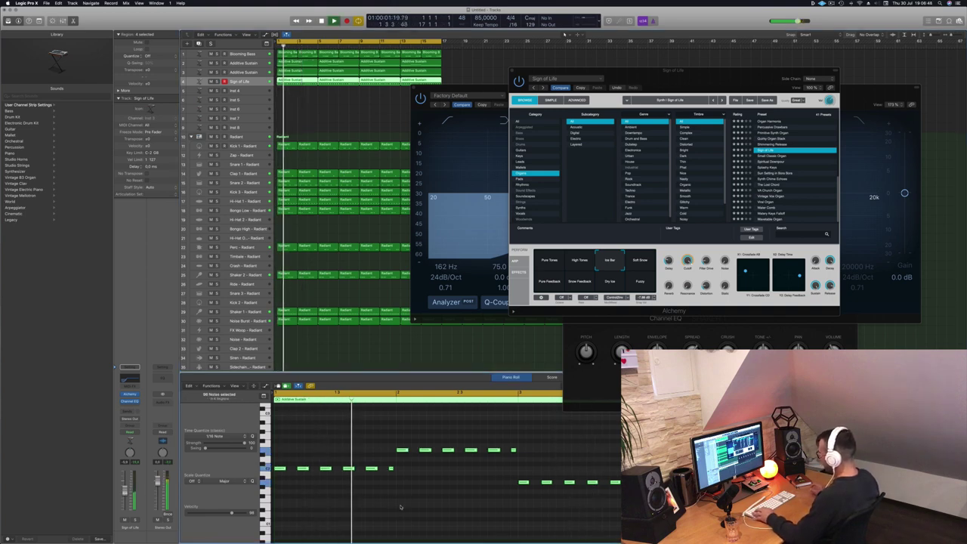
key("alt+shift+Up")
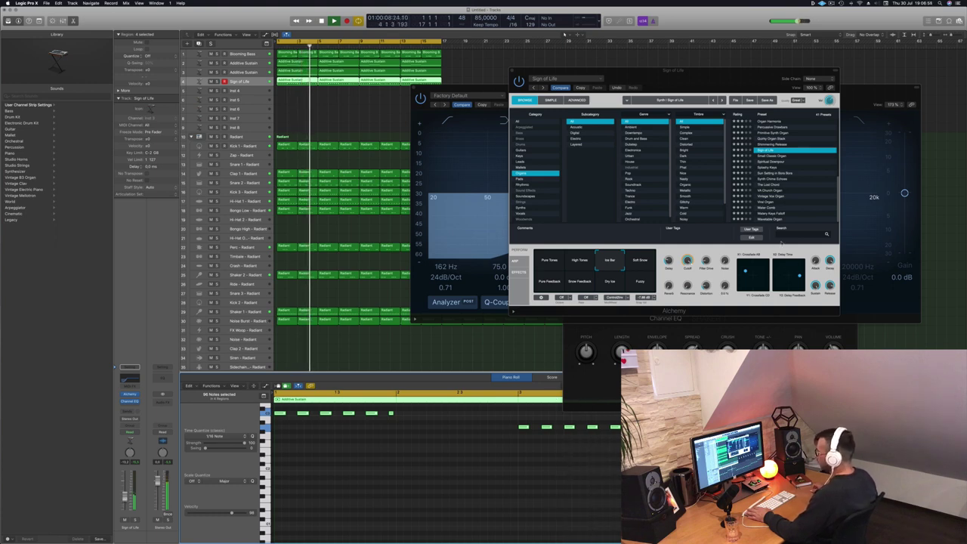
- Audition the Soft Snow, Pure Tones and High Tones snapshots with the transposed notes playing
left_click(641, 262)
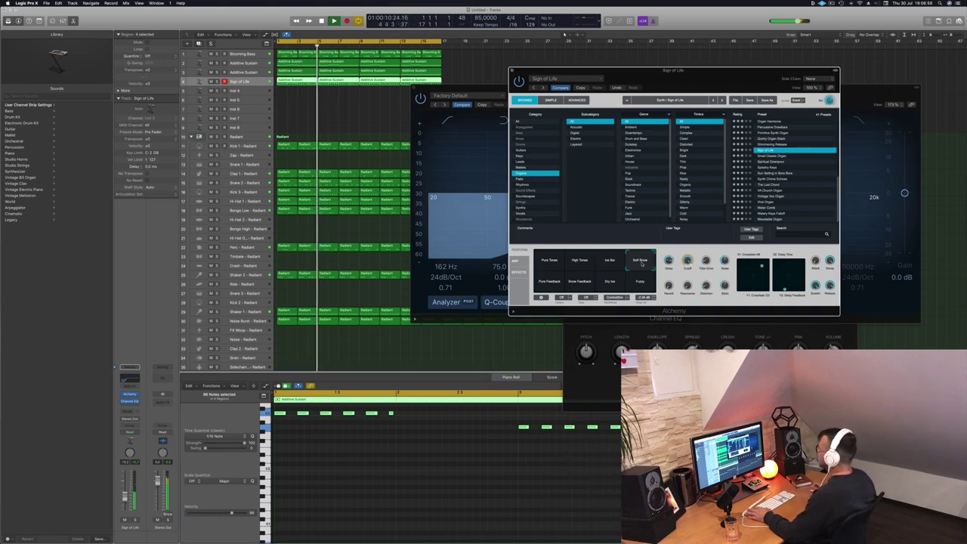
left_click(552, 263)
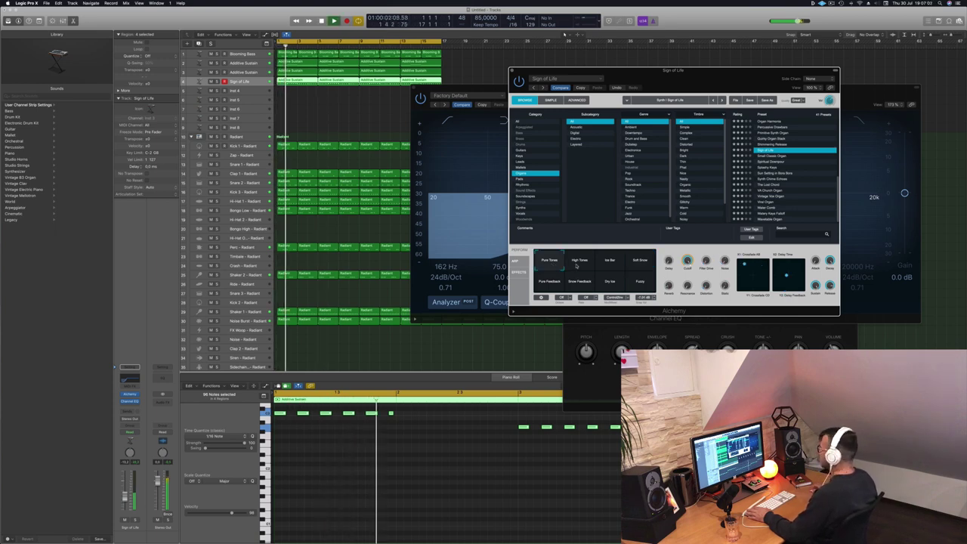
left_click(578, 263)
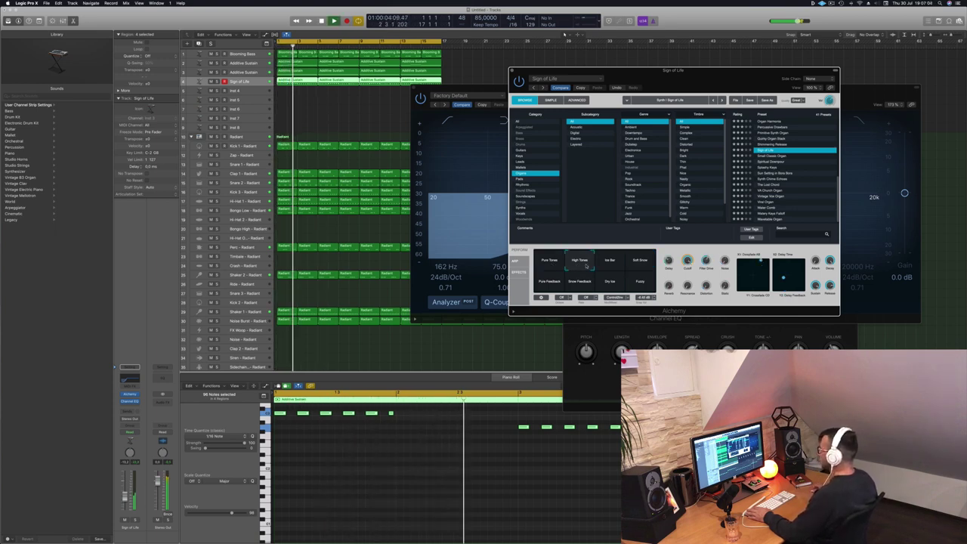
- Bring the Sign of Life notes back down one octave and return to the Ice Bar snapshot
left_click(456, 445)
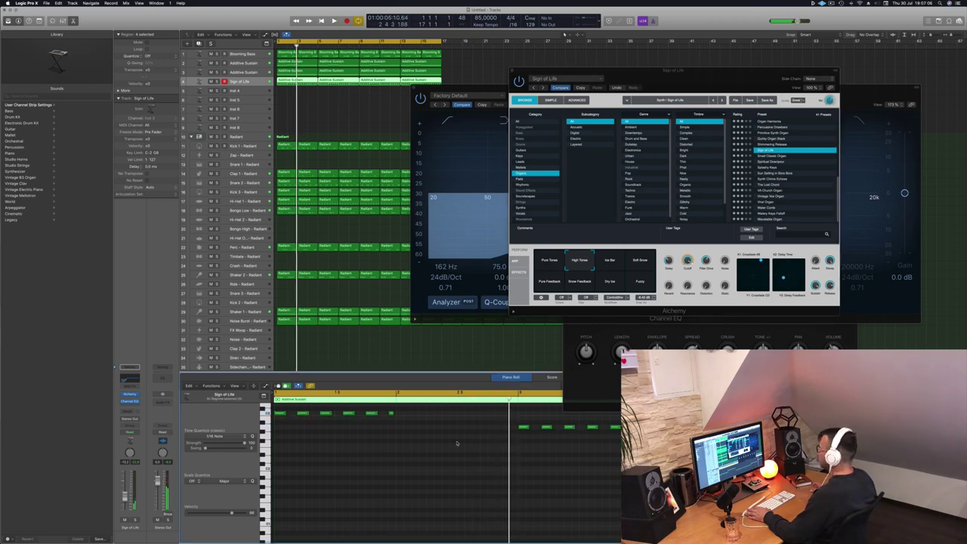
scroll(456, 442, "up", 3)
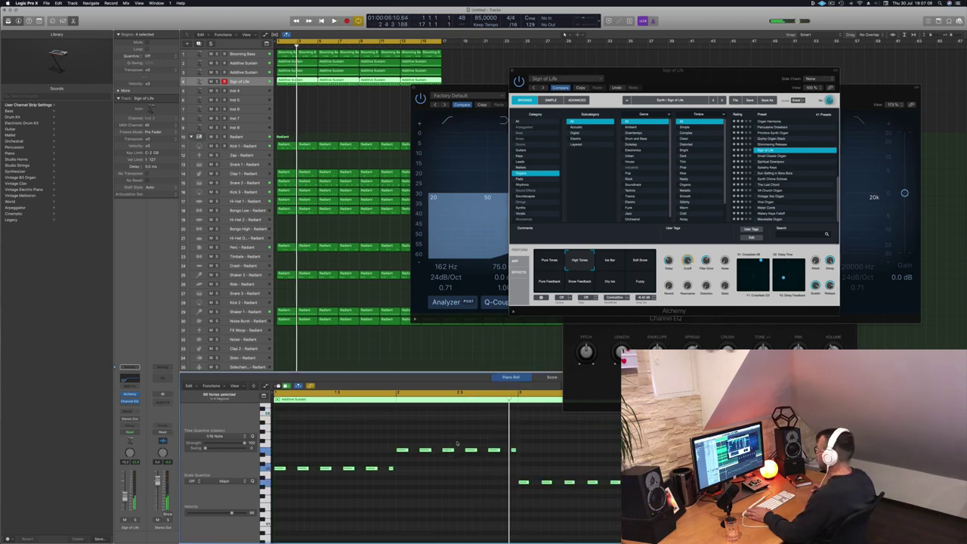
left_click(618, 254)
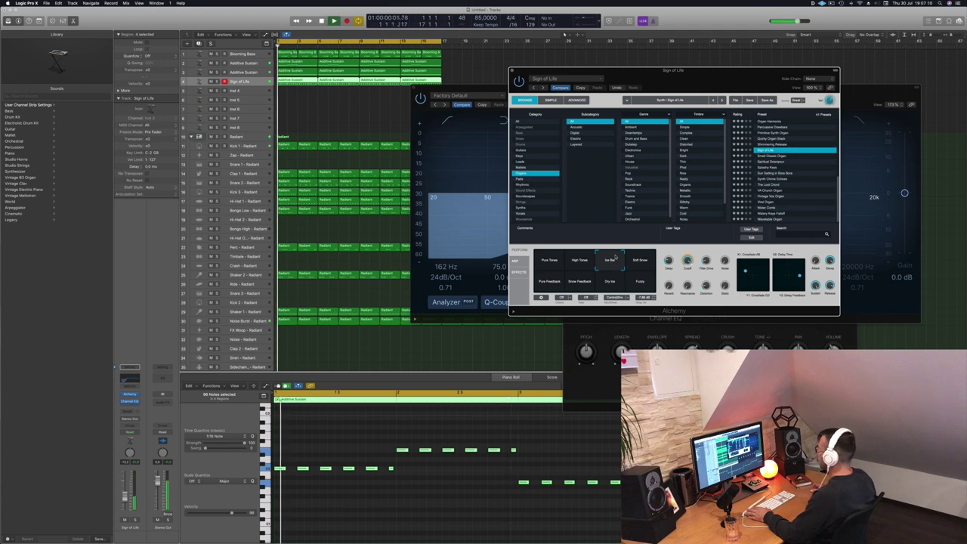
- Check the Sign of Life track in solo against the full mix and readjust its channel volume
left_click_drag(615, 258, 542, 259)
key("space")
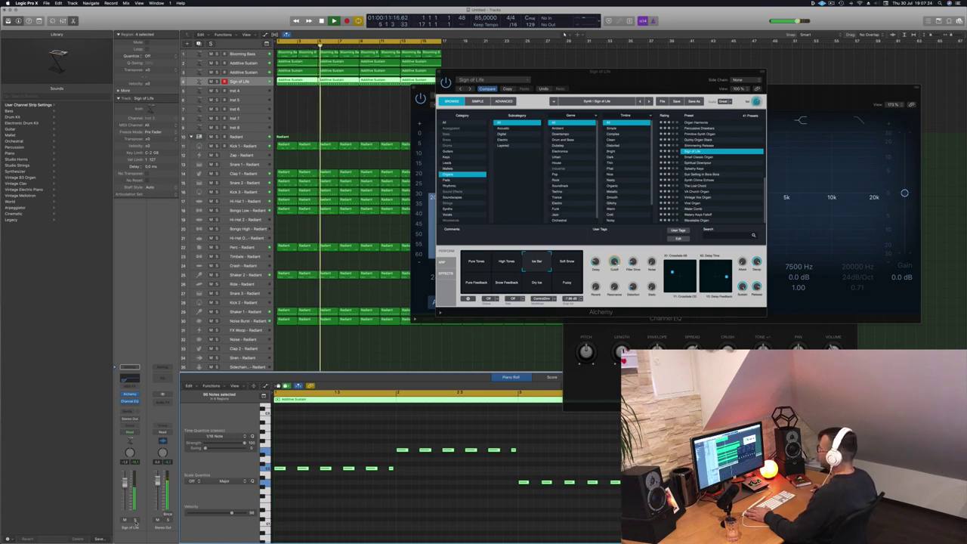
left_click(136, 521)
key("s")
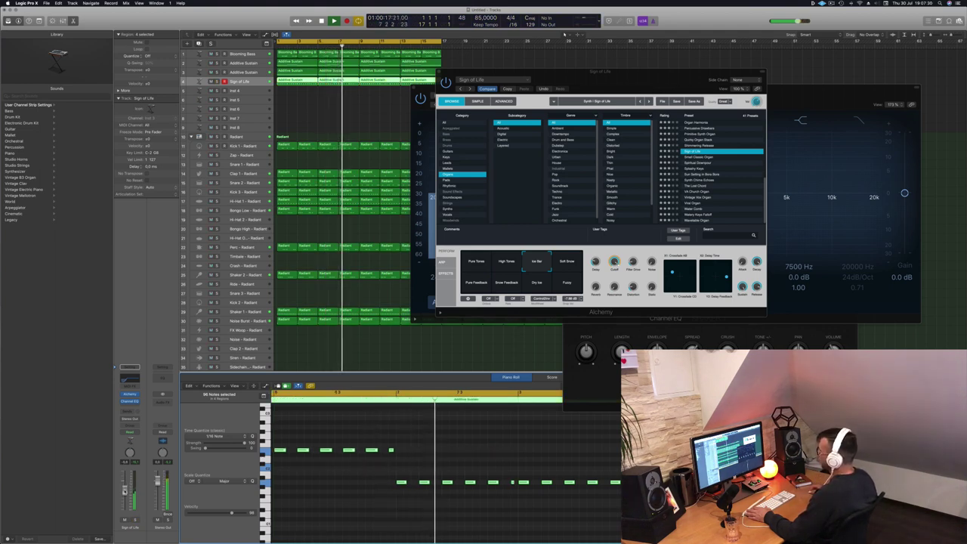
- Close the Sign of Life track's Alchemy and Channel EQ windows and select the Inst 4 track
left_click(441, 73)
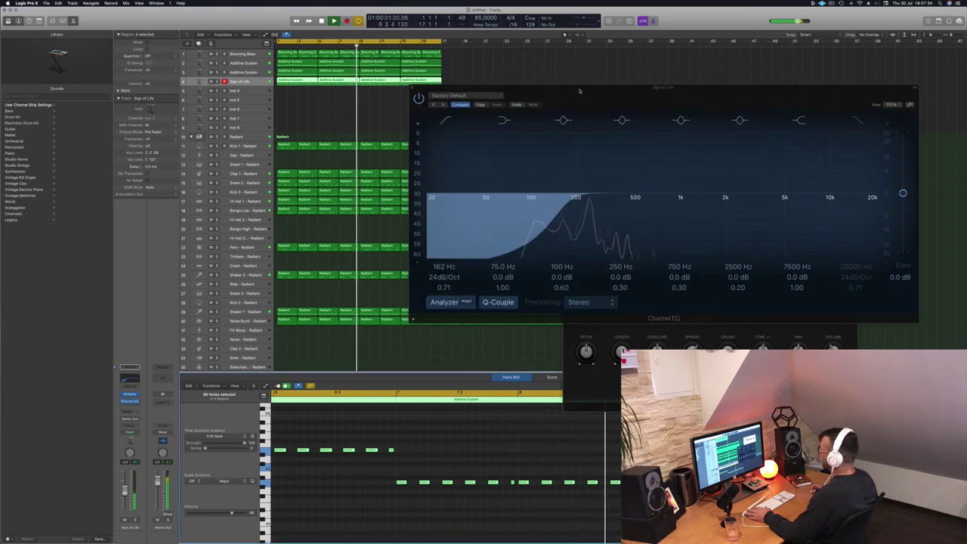
left_click(417, 89)
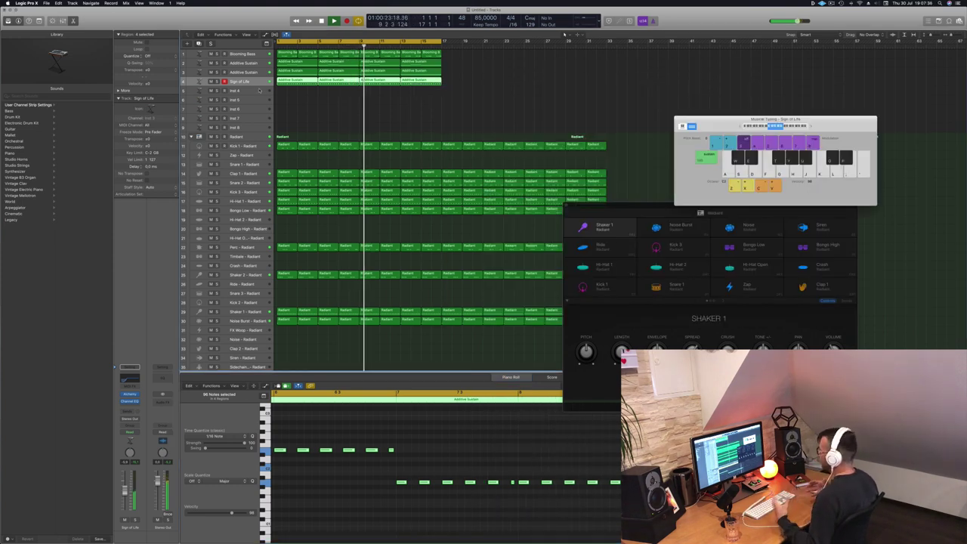
left_click(258, 91)
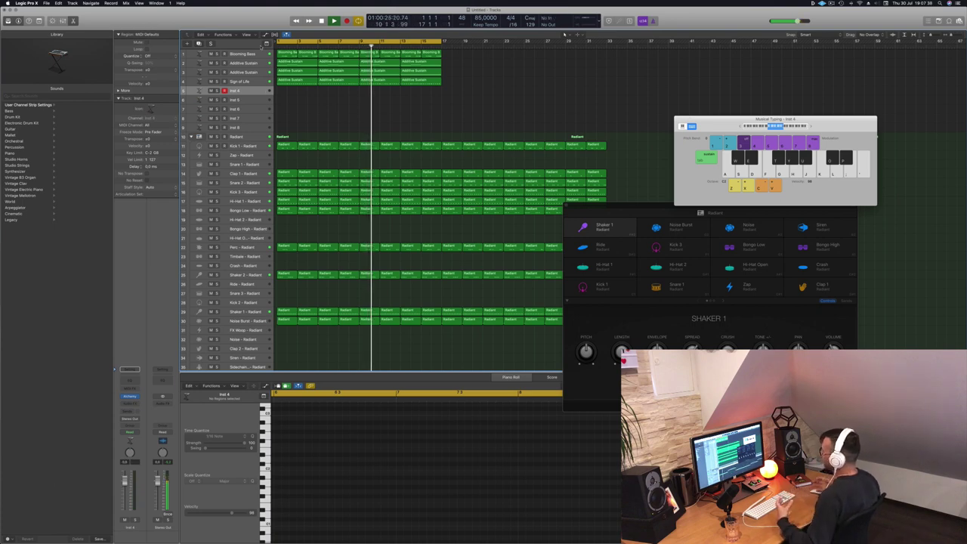
- Check the Blooming Bass track within the playing mix and return to the Inst 4 track
left_click(216, 54)
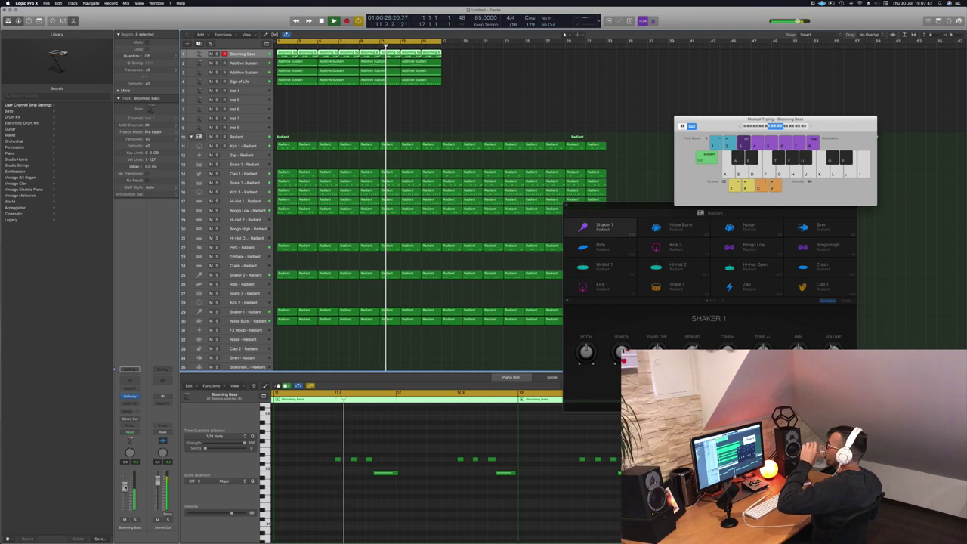
left_click(557, 96)
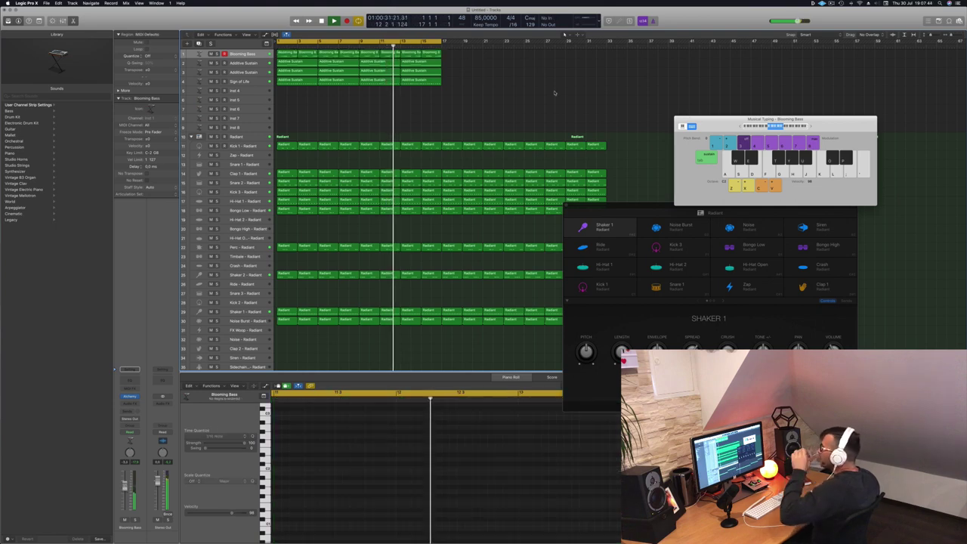
left_click(259, 91)
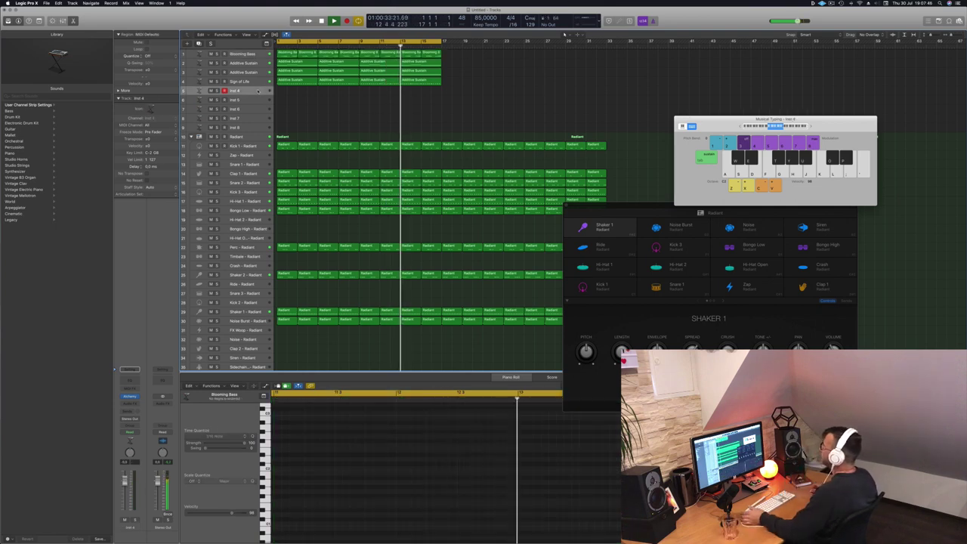
- Compare the two Additive Sustain tracks by soloing them in turn, and clear the region selection
left_click(216, 73)
left_click(217, 72)
left_click(217, 64)
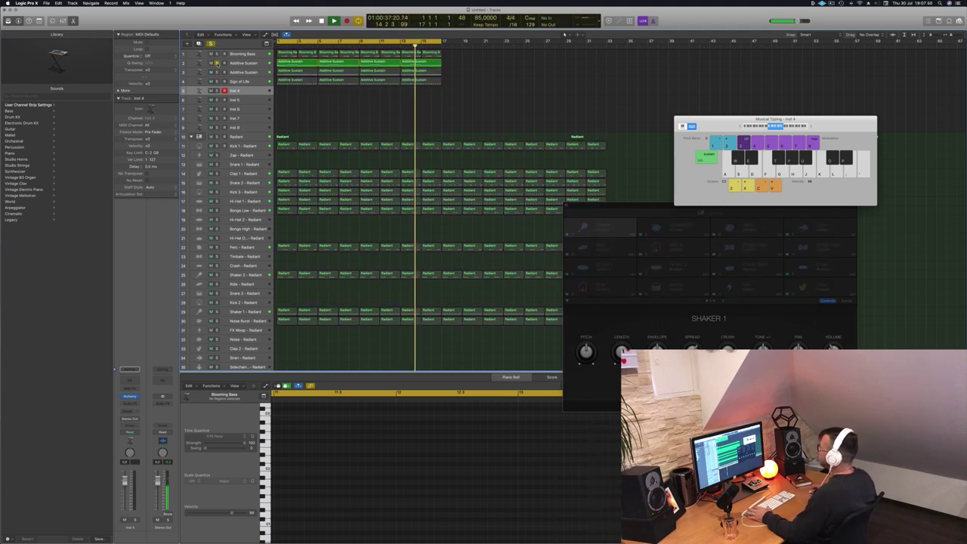
left_click(217, 64)
left_click(214, 72)
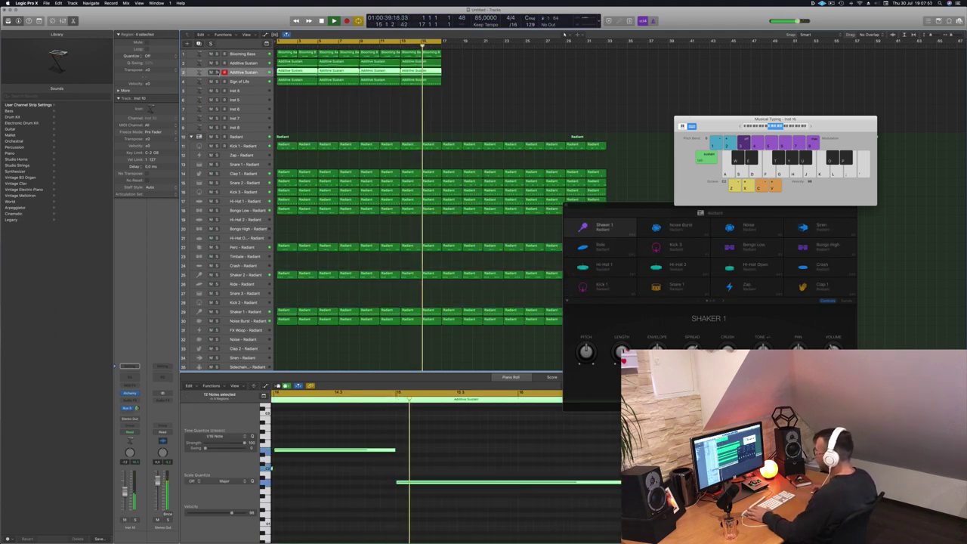
left_click(217, 71)
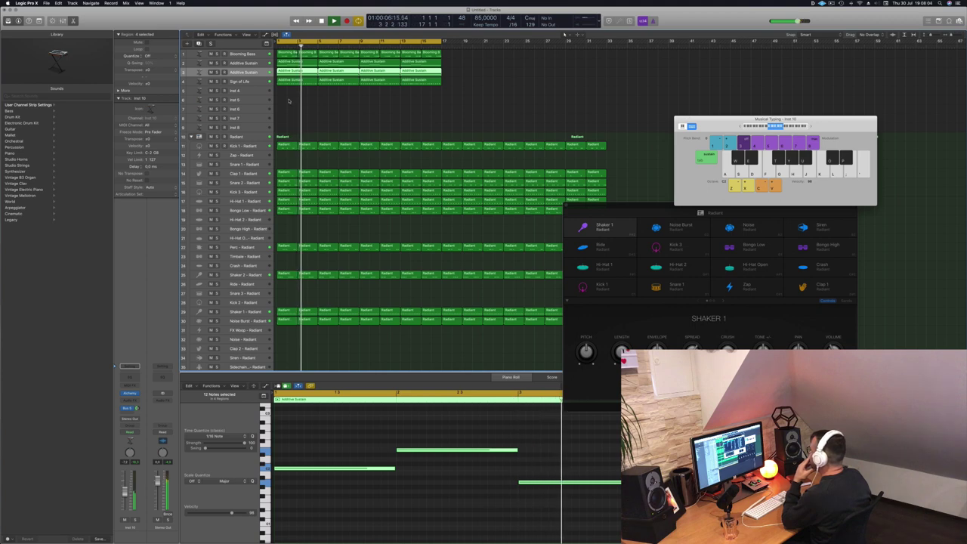
left_click(358, 111)
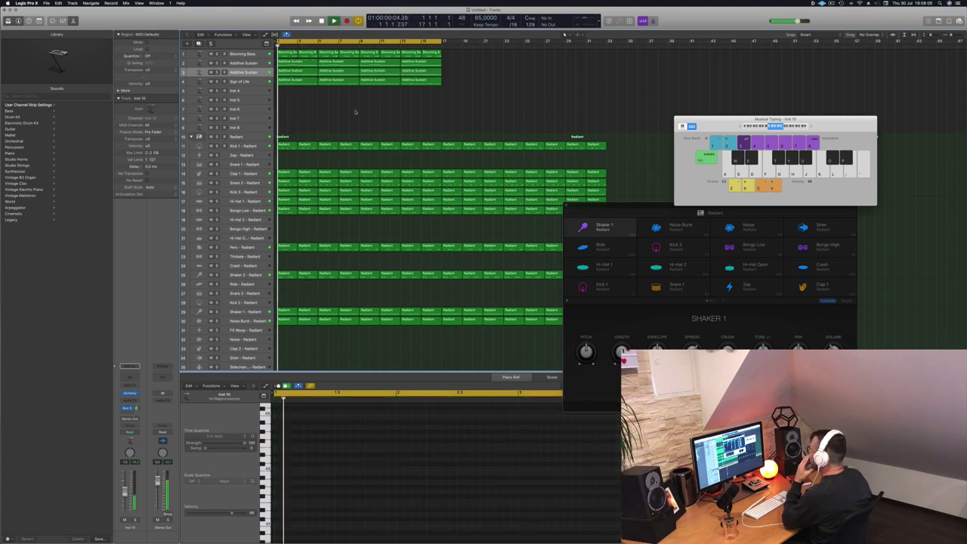
- Open the Alchemy synth of the Inst 4 track and move its window over the arrangement
left_click(253, 94)
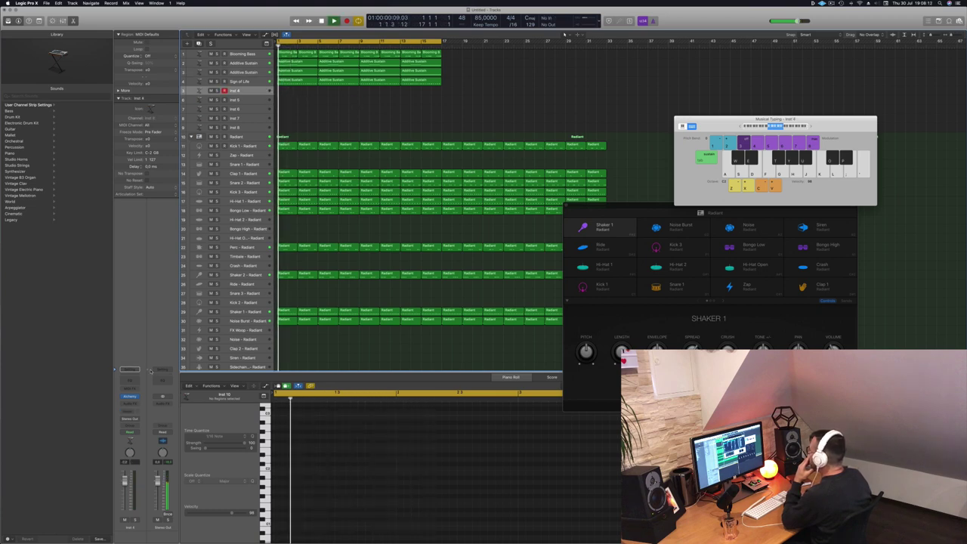
left_click(130, 396)
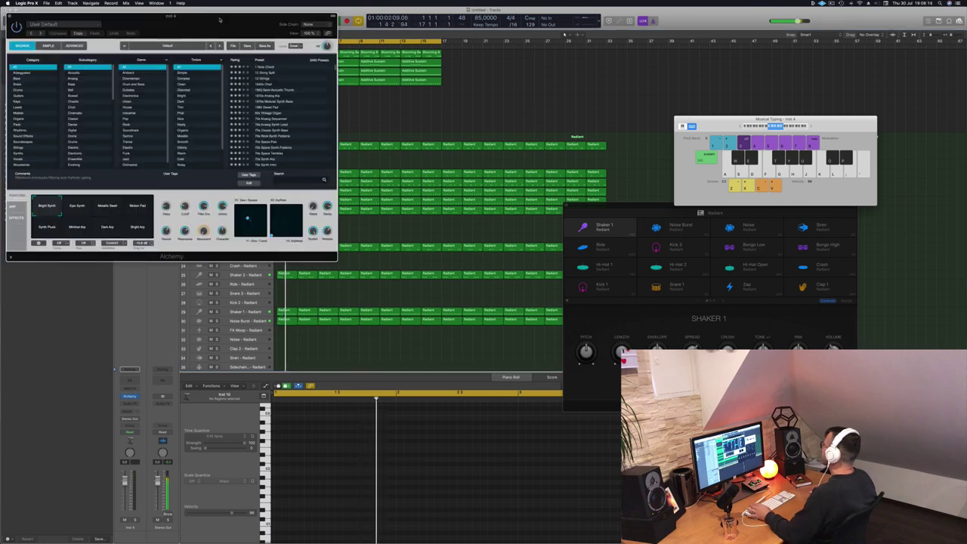
left_click_drag(223, 24, 584, 71)
- Filter the Alchemy presets to the Bass category with the Smooth timbre
left_click(377, 122)
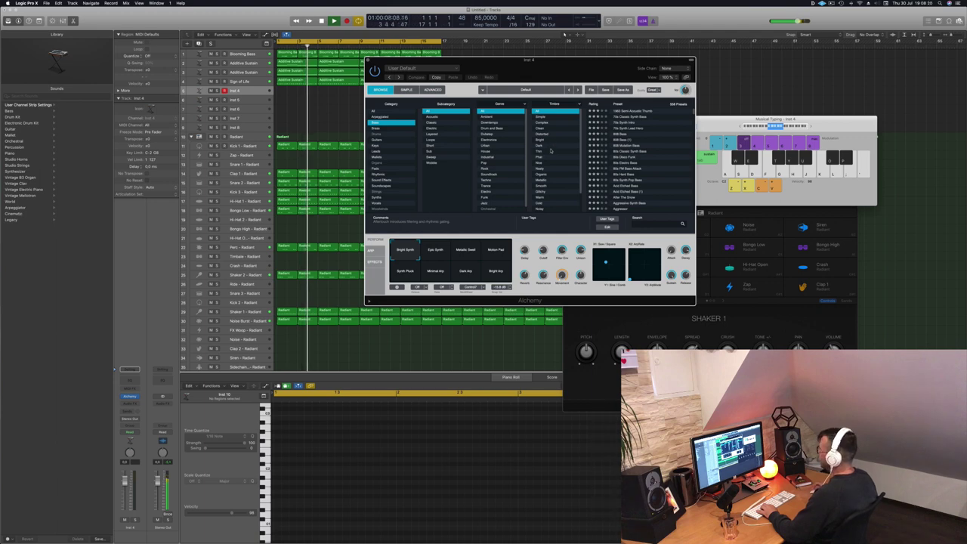
scroll(566, 156, "down", 4)
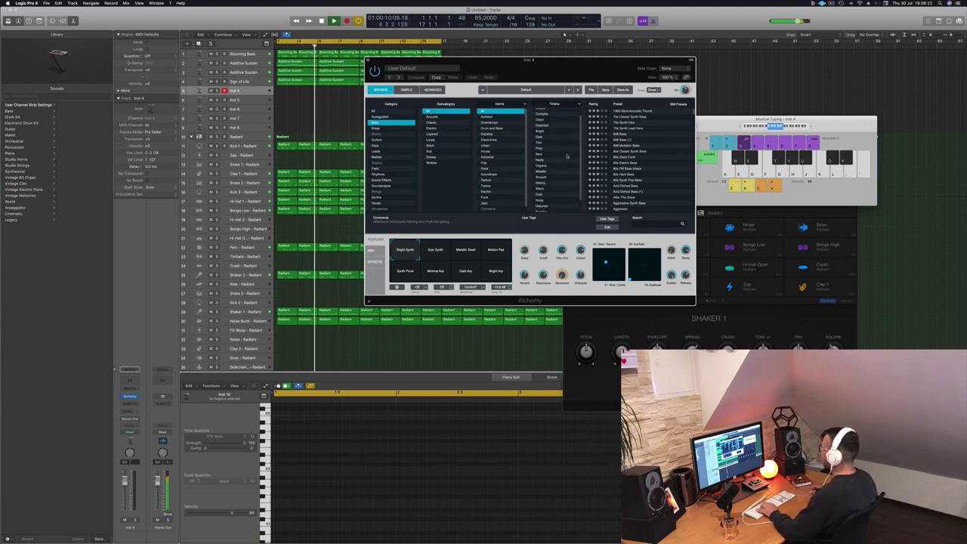
scroll(567, 155, "down", 1)
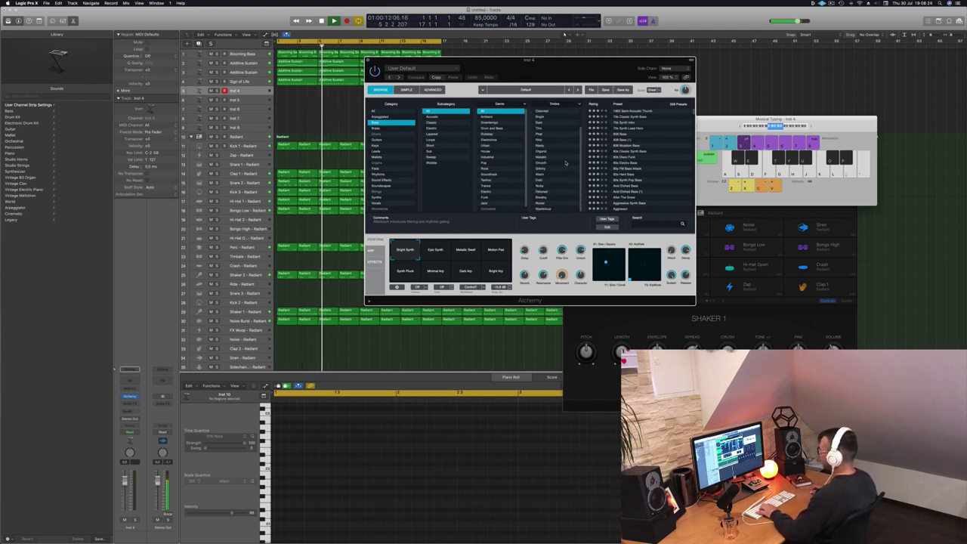
scroll(565, 159, "up", 4)
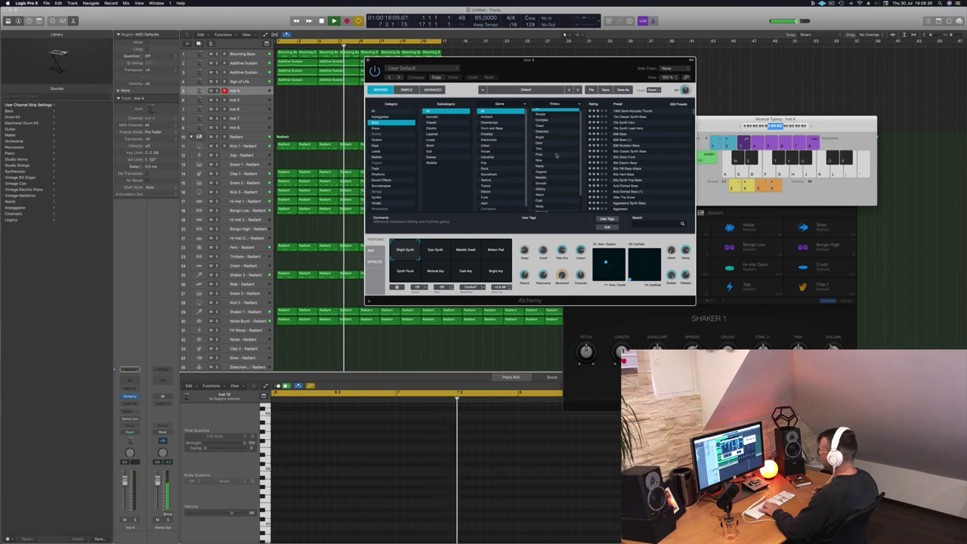
scroll(556, 155, "down", 1)
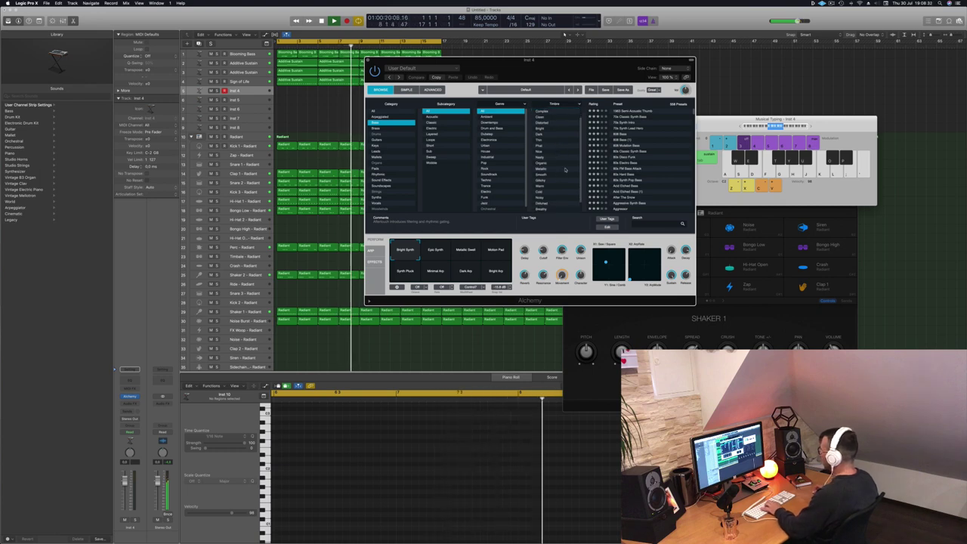
left_click(546, 174)
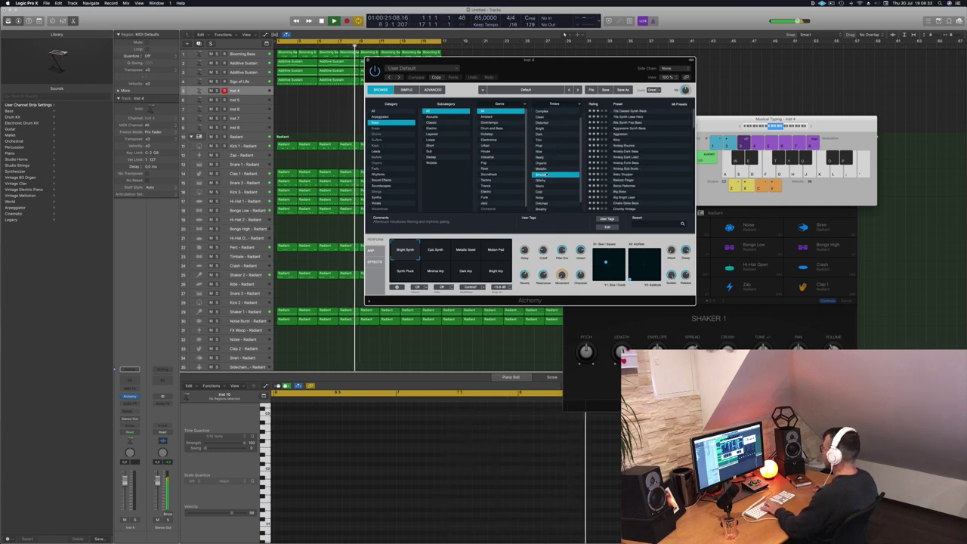
- Audition the Aggressive Synth Bass and Analog Bounce presets, and load Analog Dark Bass for the fifth track
left_click(635, 128)
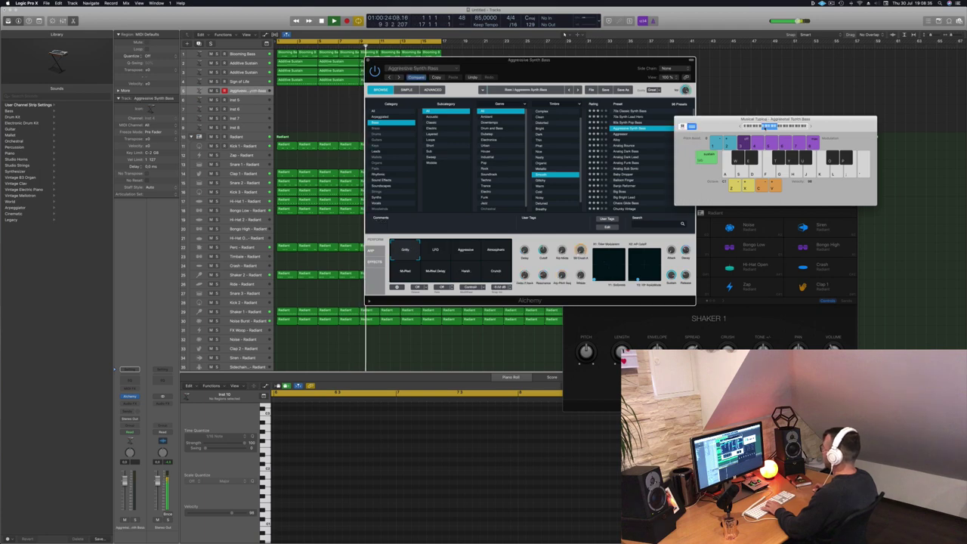
left_click_drag(603, 64, 566, 71)
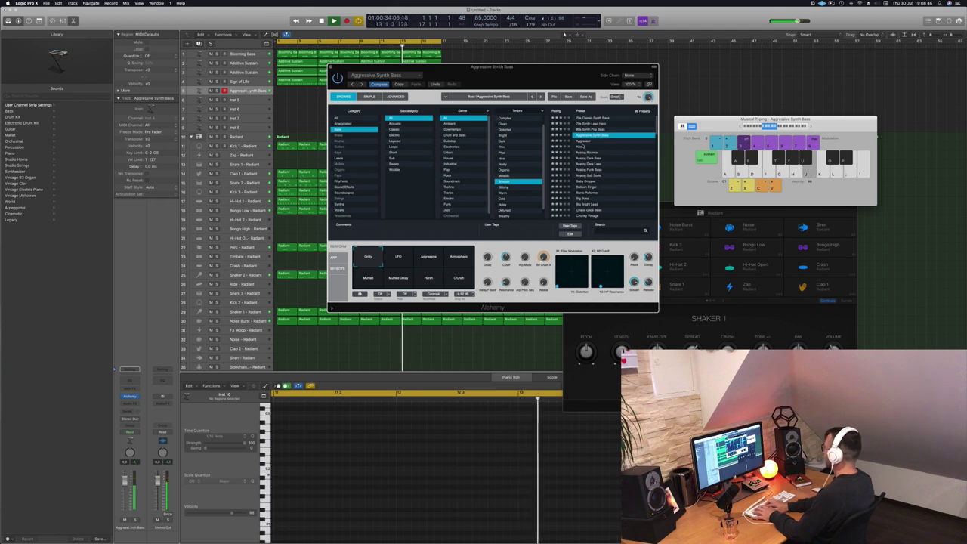
left_click(590, 153)
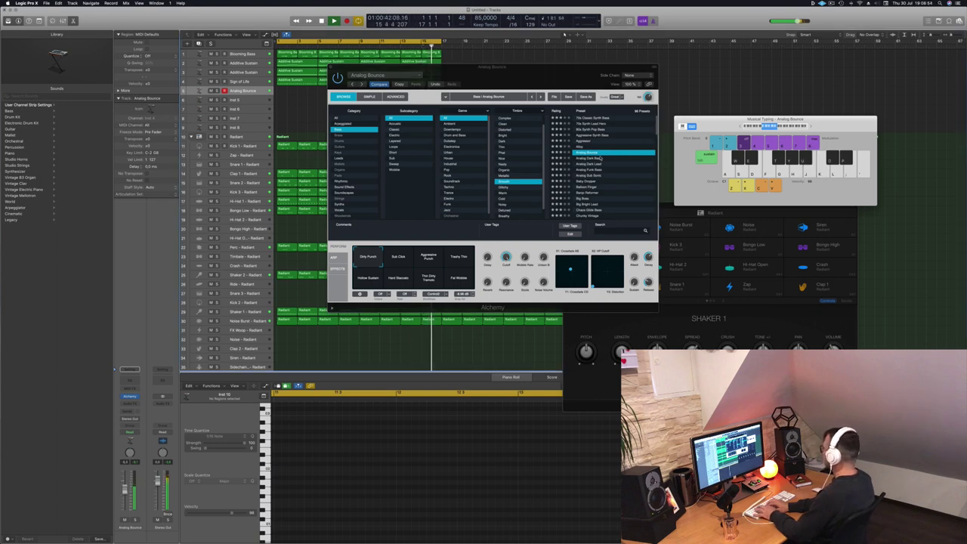
left_click(597, 158)
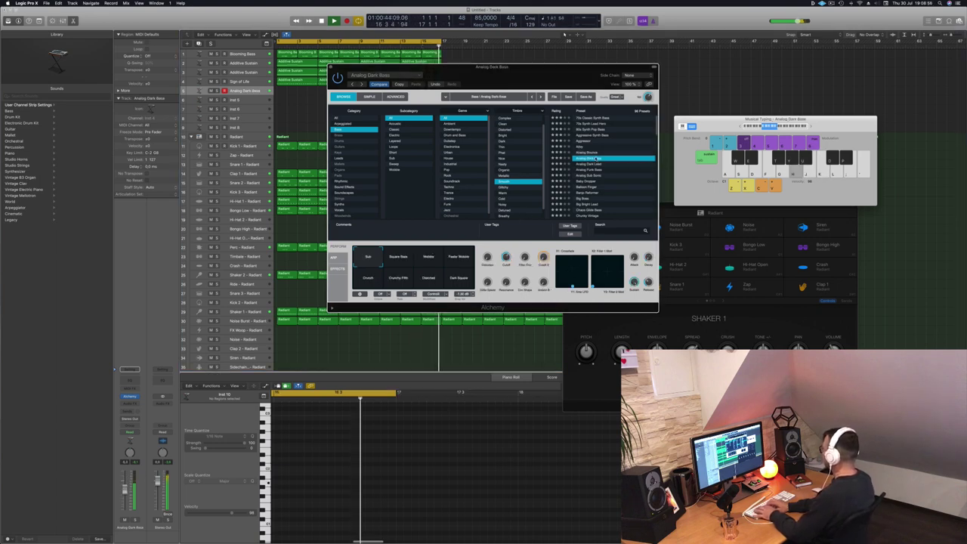
- Move the Alchemy window aside and rehearse long bass notes with Analog Dark Bass over the playing loop
left_click_drag(553, 83, 625, 78)
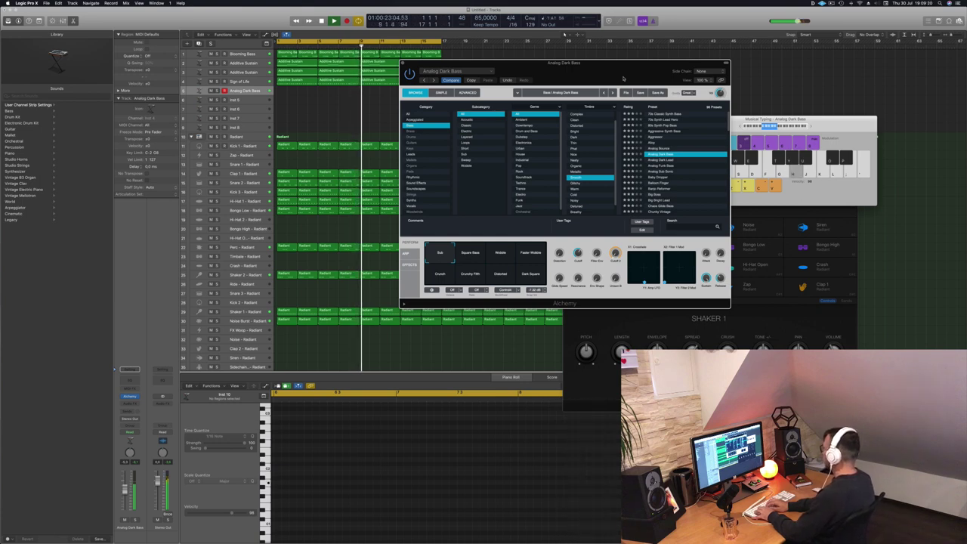
key("h")
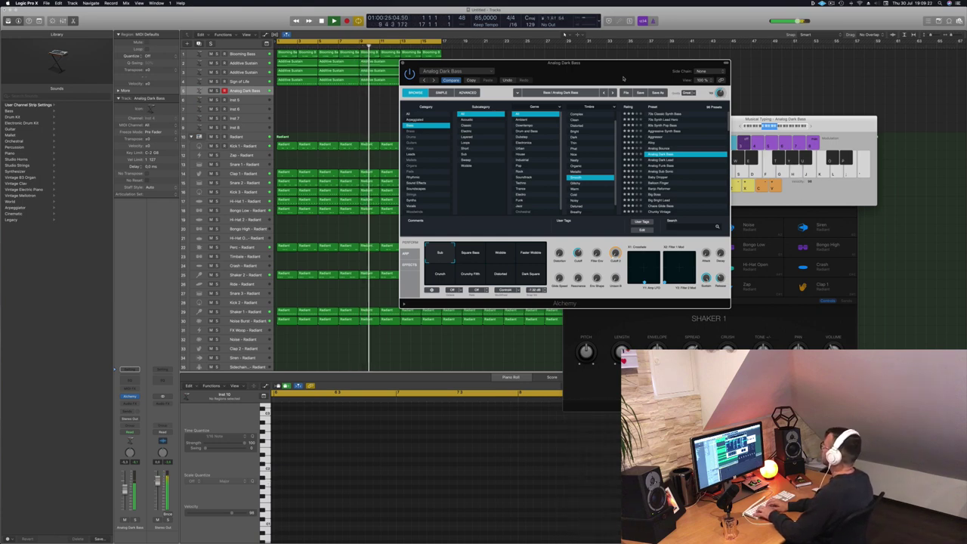
key("s")
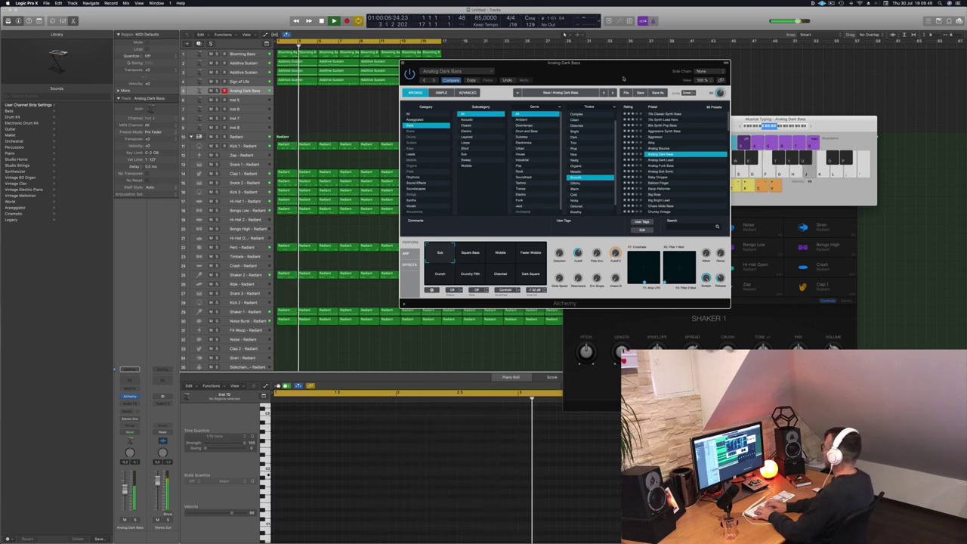
key("h")
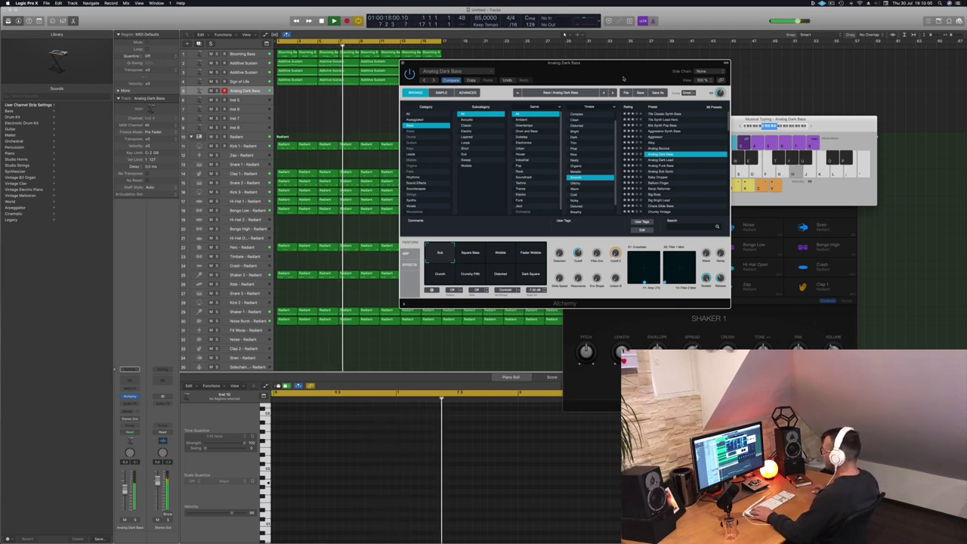
- Record a four-bar bass line of long held notes on the Analog Dark Bass track and move its region to bar 1
key("r")
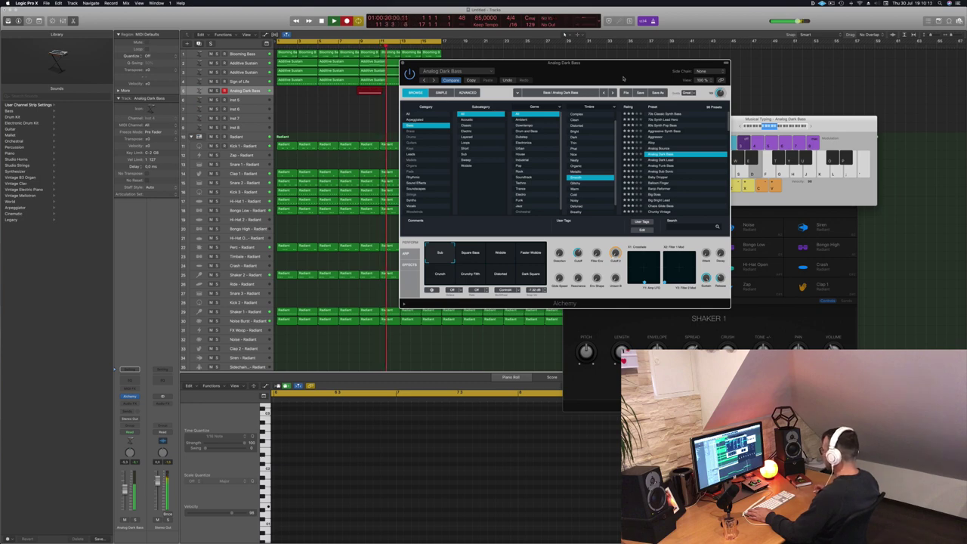
key("s")
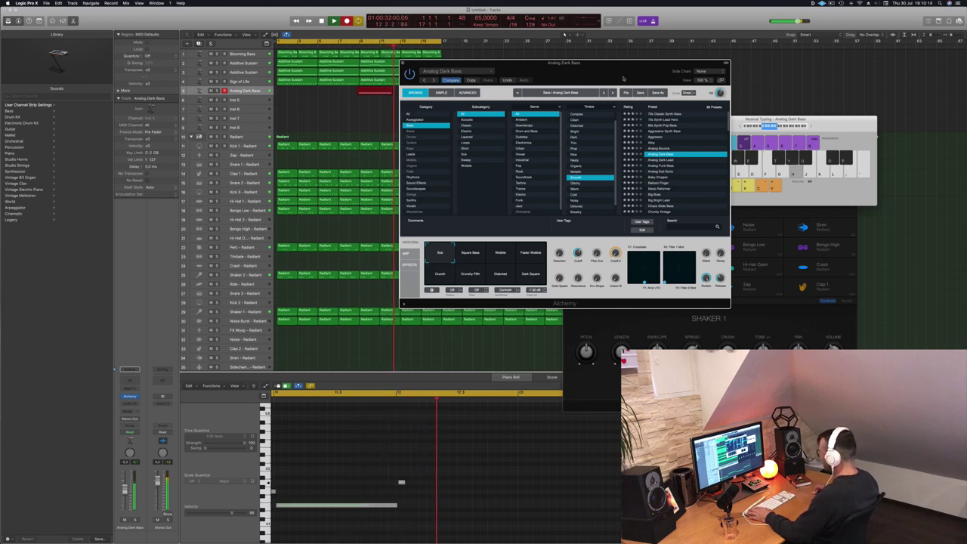
key("d")
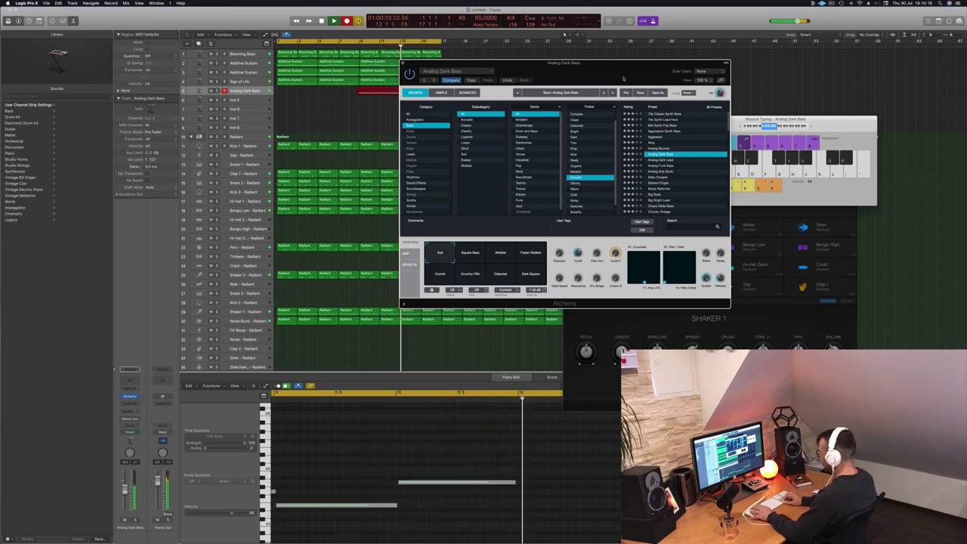
key("space")
left_click_drag(387, 90, 303, 97)
key("space")
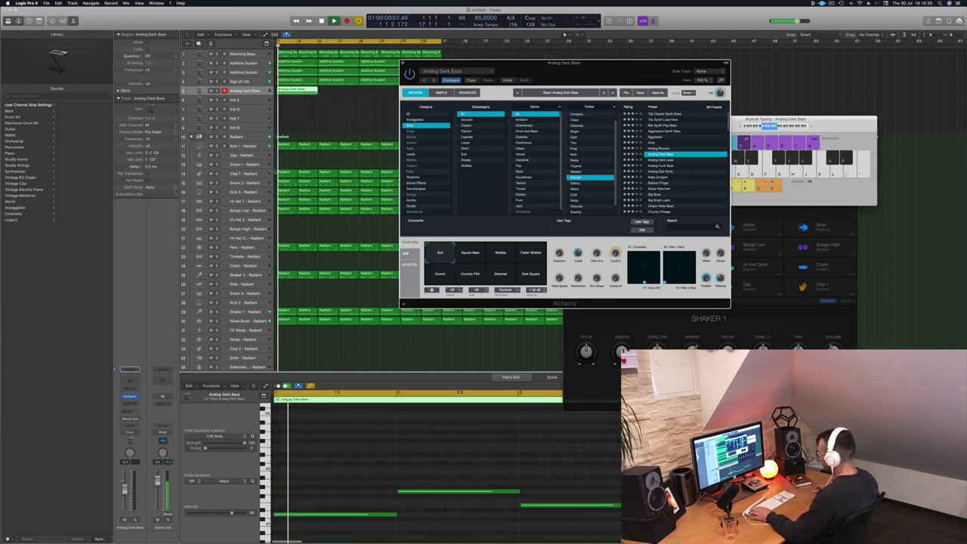
- Quantize all notes of the recorded bass region to 1/16 notes and replay the loop from the start
left_click(360, 442)
key("super+a")
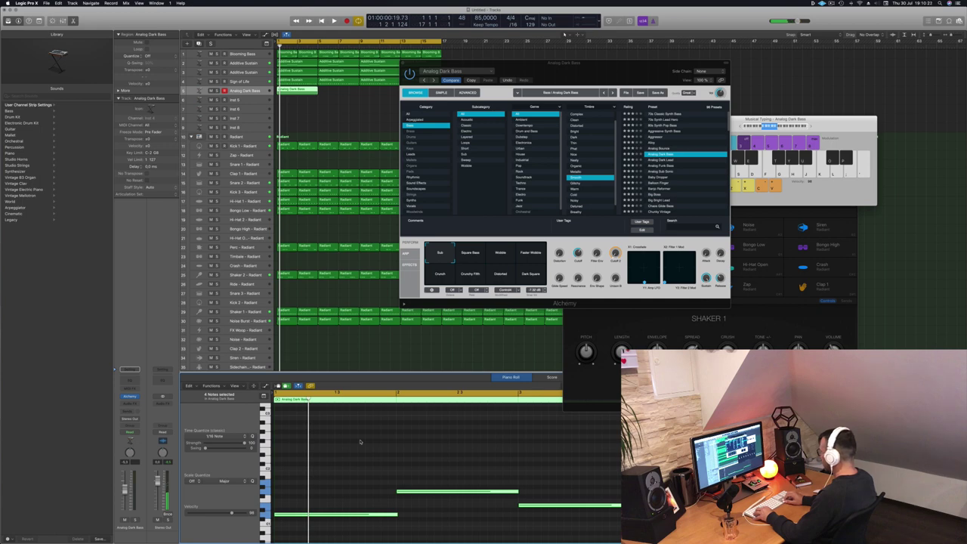
left_click(360, 442)
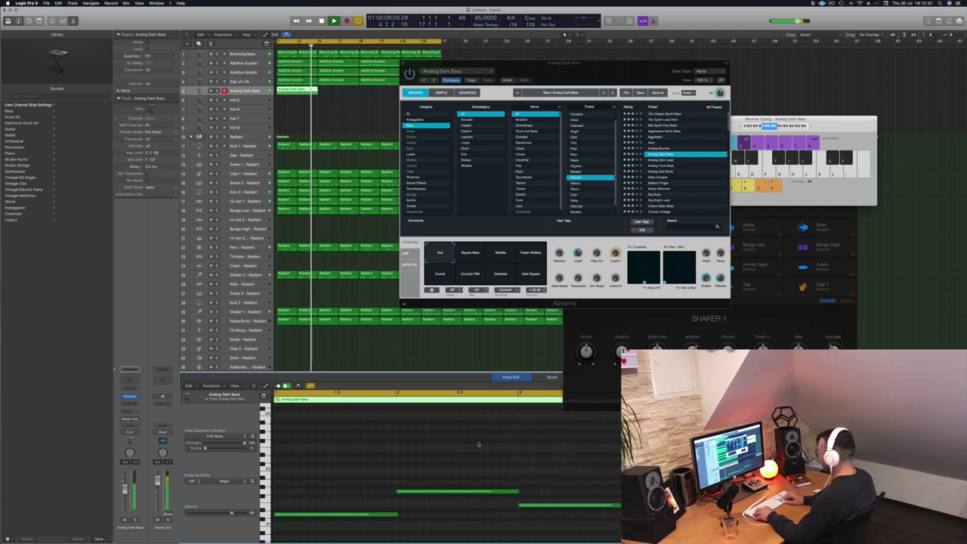
key("Return")
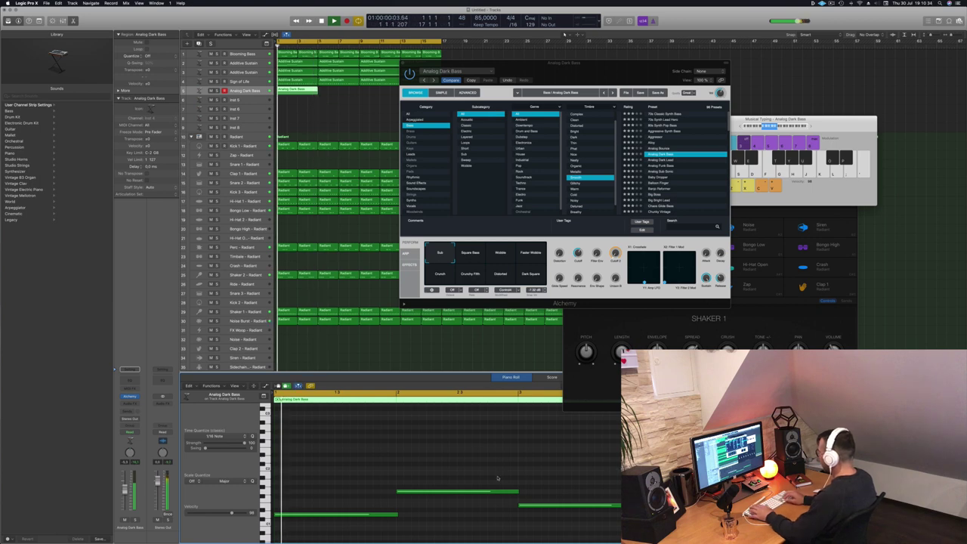
- Transpose the first note of the bass region down two semitones
left_click(360, 516)
key("alt+Down")
key("alt+Down")
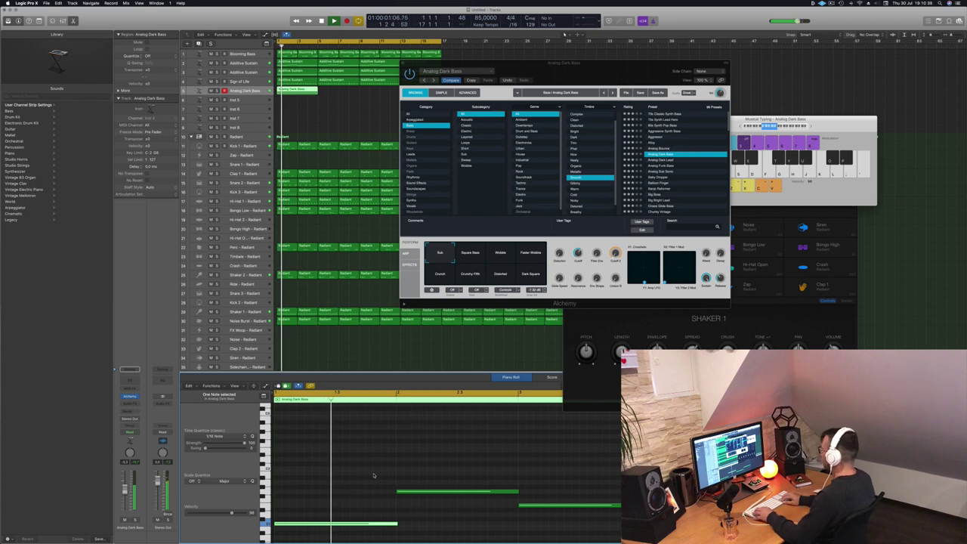
- Try the second bass note two semitones lower while the loop plays
left_click(438, 493)
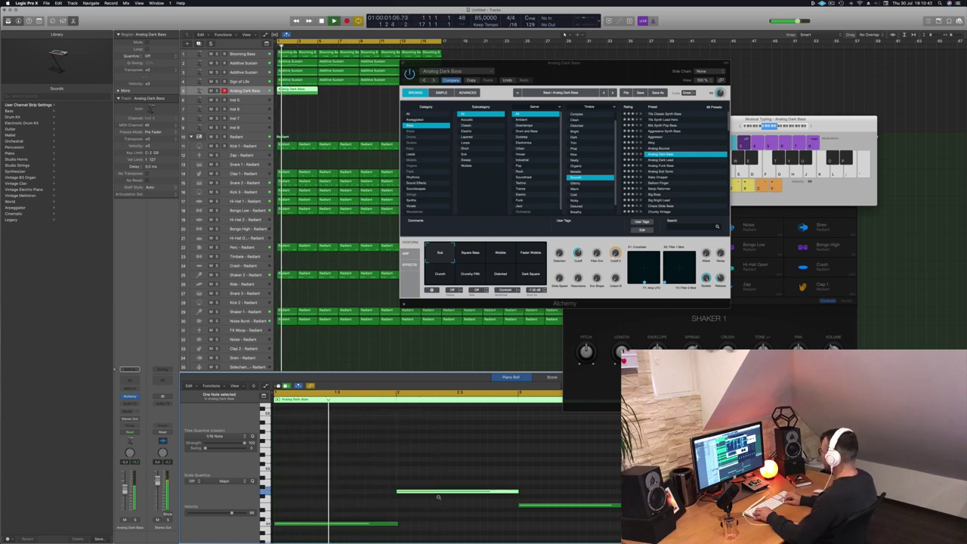
key("alt+Down")
key("alt+Down")
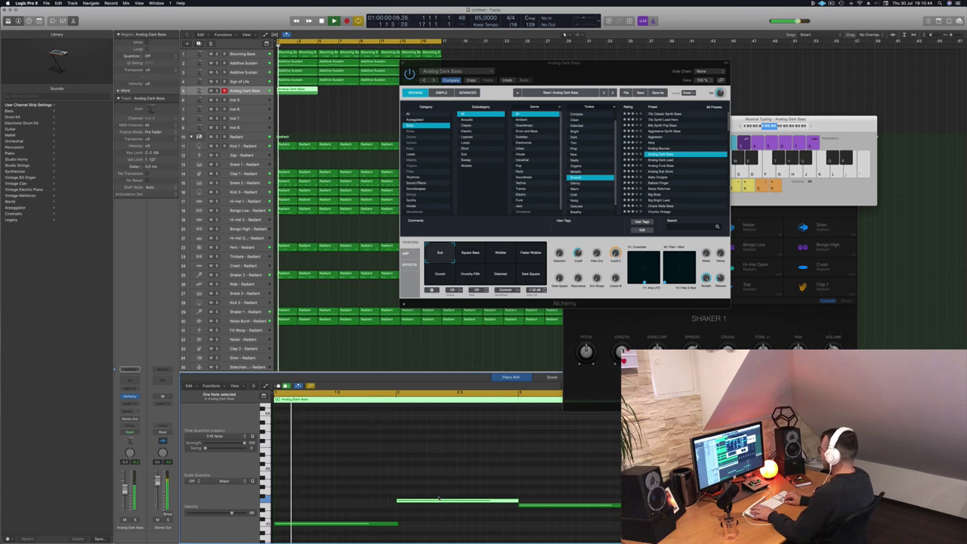
left_click(451, 486)
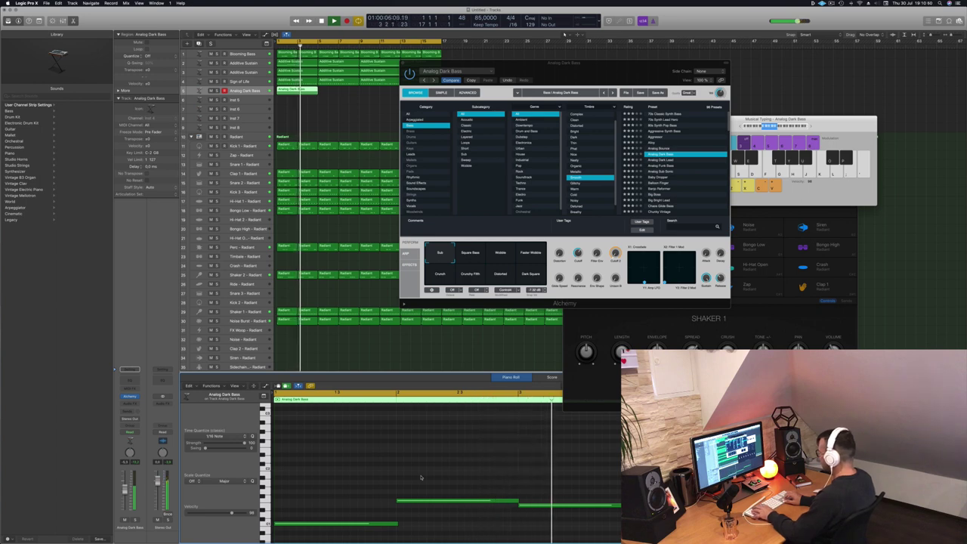
- Raise the second bass note by six semitones in stages to test it against the loop
left_click(460, 501)
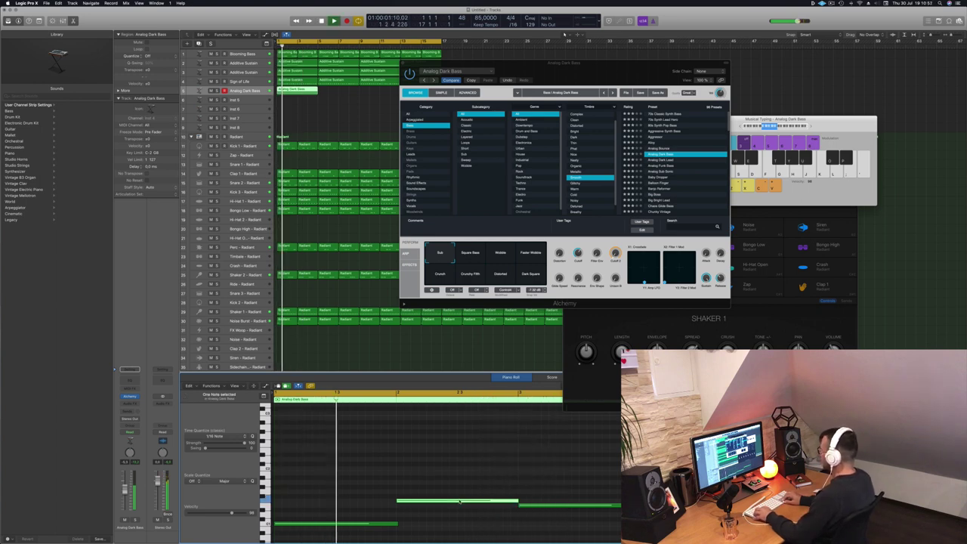
key("alt+Up")
key("alt+Up")
key("alt+Up")
key("alt+Up")
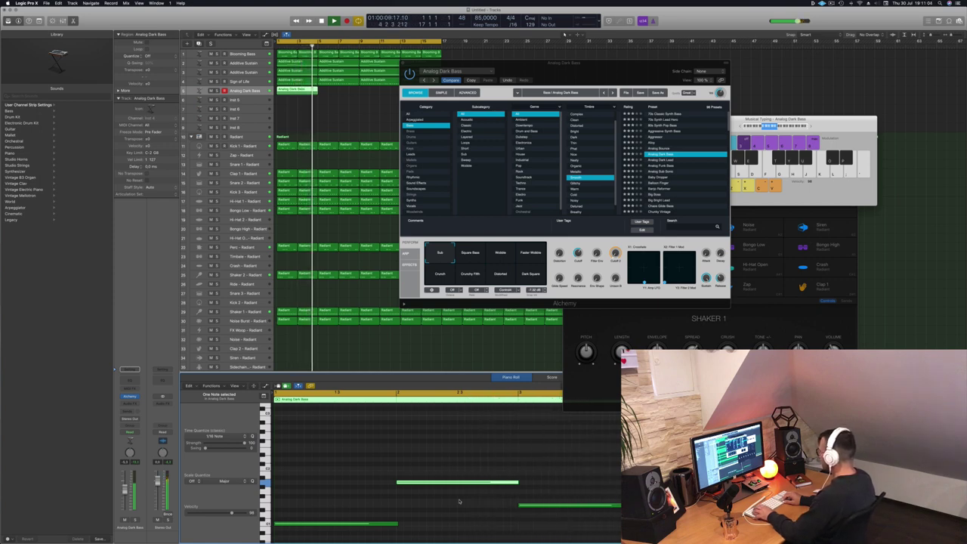
key("alt+Up")
key("alt+Up")
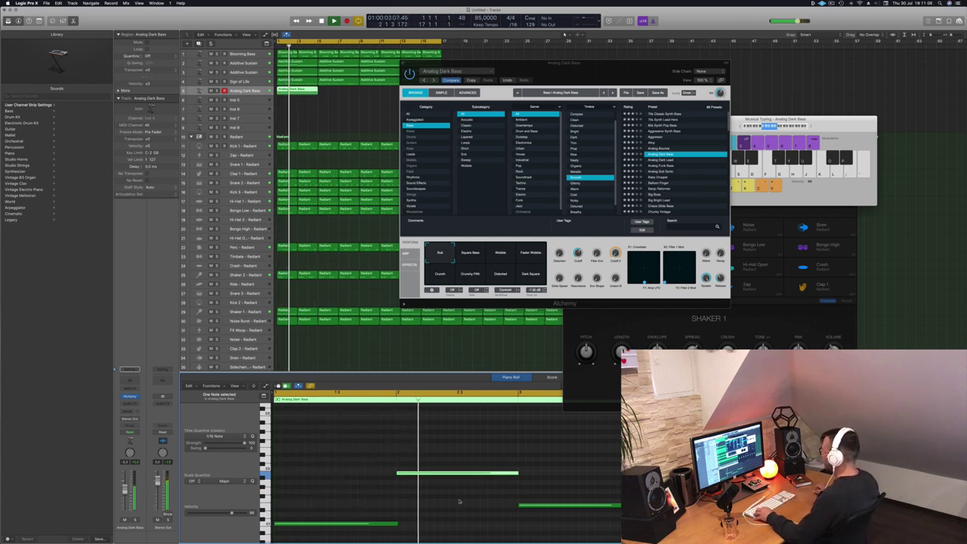
- Lower the second bass note by 14 semitones in stages to test deeper pitches
key("alt+Down")
key("alt+Down")
key("alt+Down")
key("alt+Down")
key("alt+Down")
key("alt+Down")
key("alt+Down")
key("alt+Down")
key("alt+Down")
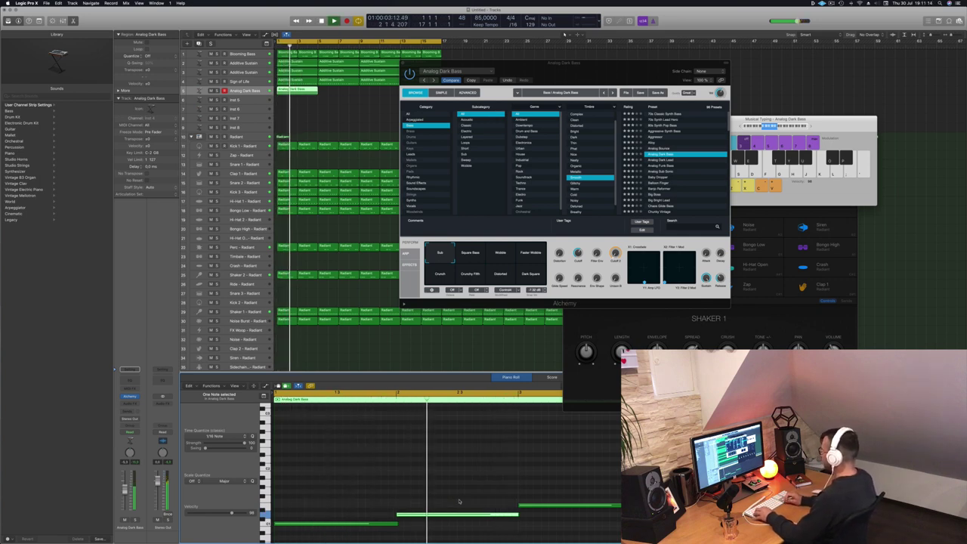
key("alt+Down")
key("alt+Down")
key("alt+Down")
key("alt+Down")
key("alt+Down")
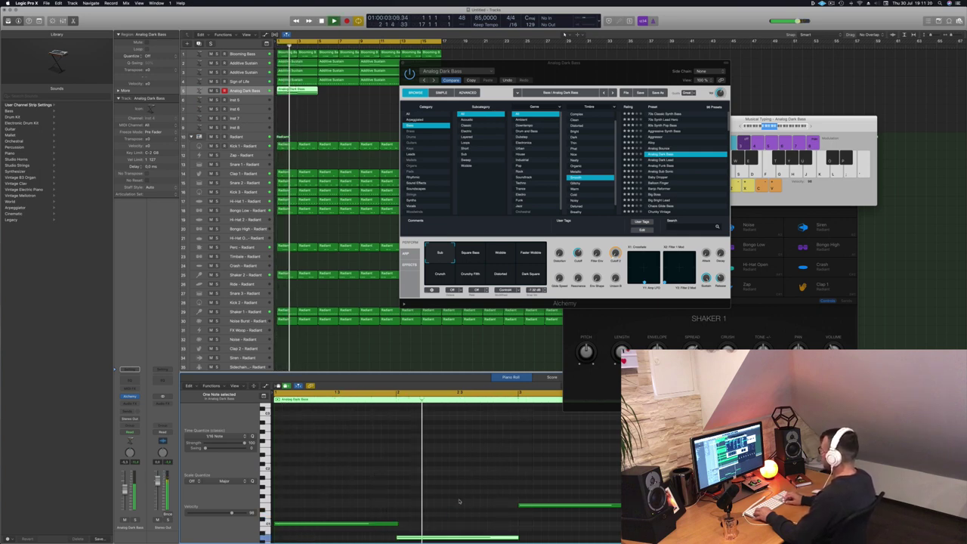
- Raise the second bass note by one octave in semitone steps
key("alt+Up")
key("alt+Up")
key("alt+Up")
key("alt+Up")
key("alt+Up")
key("alt+Up")
key("alt+Up")
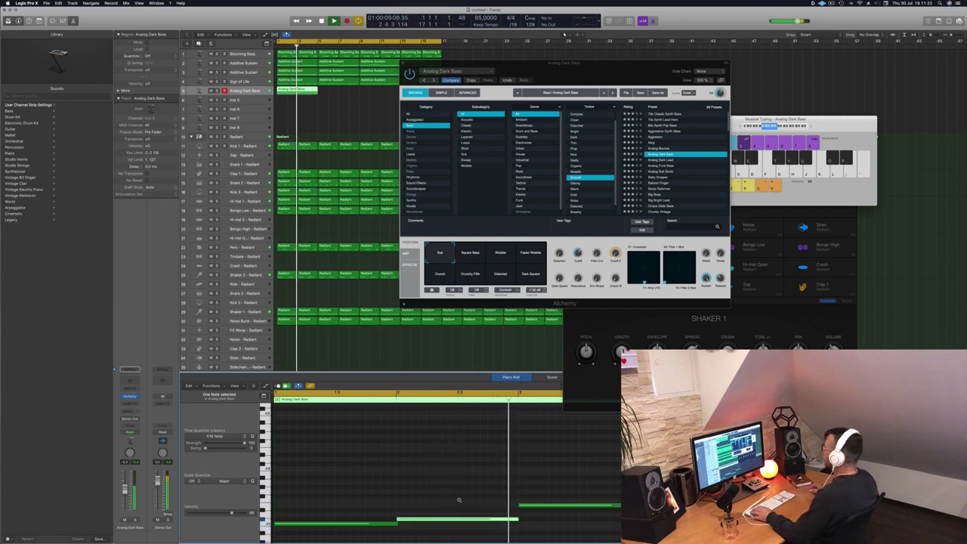
key("alt+Up")
key("alt+Up")
key("alt+Up")
key("alt+Up")
key("alt+Up")
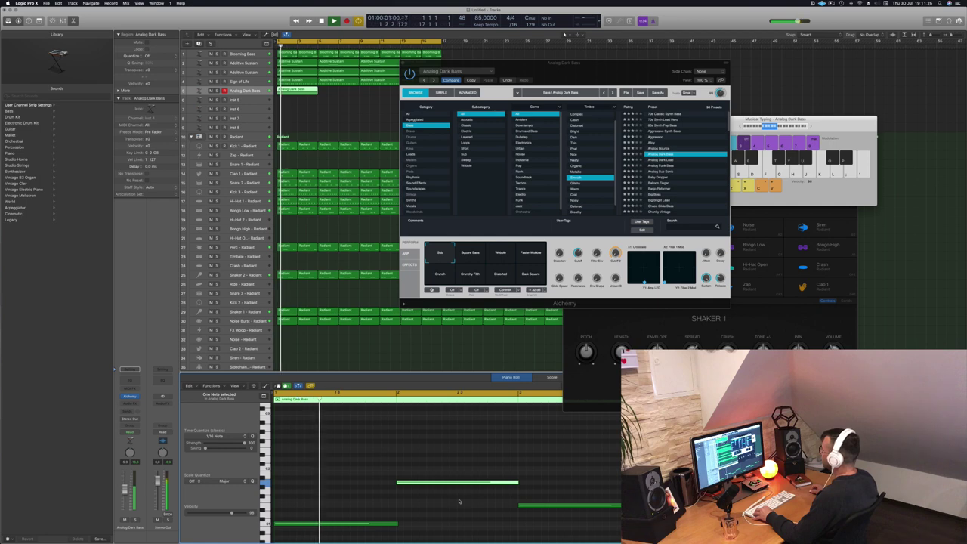
- Transpose the second bass note down two semitones, with the whole four-bar phrase in view
left_click(454, 501)
key("super+Left")
key("super+Left")
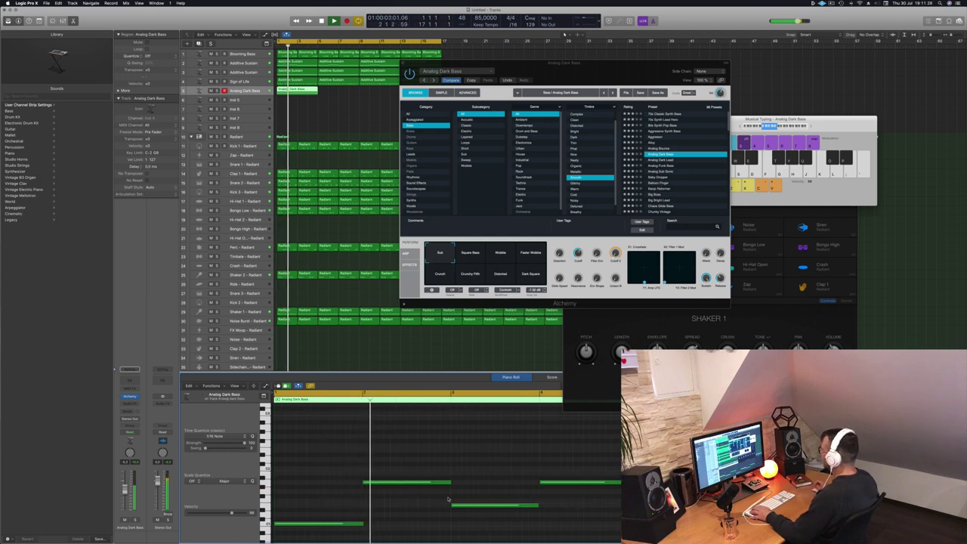
key("super+Left")
left_click(404, 483)
key("alt+Down")
key("alt+Down")
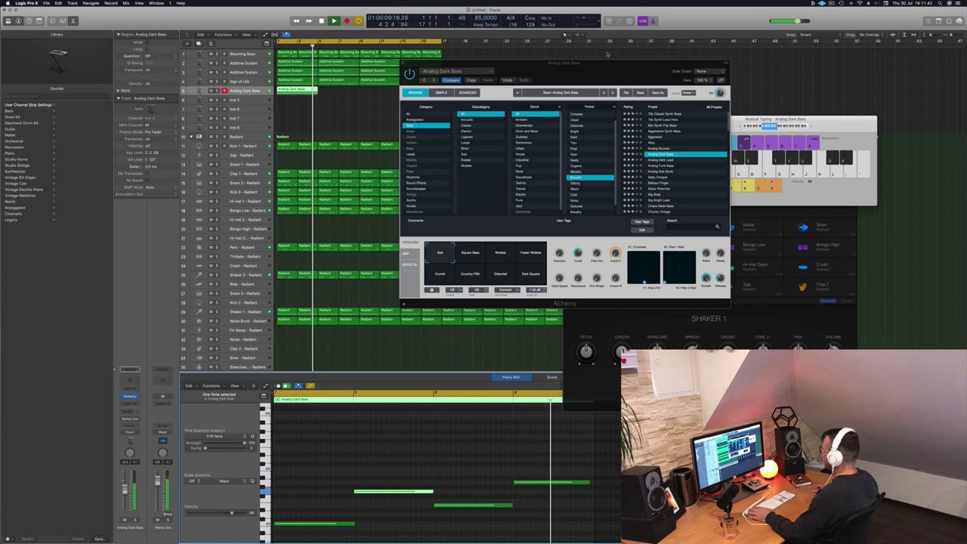
- Copy the four-bar Analog Dark Bass region until it fills the 16-bar loop
left_click_drag(608, 64, 690, 71)
left_click_drag(337, 91, 383, 97)
left_click(299, 91, "shift")
left_click_drag(683, 82, 633, 89)
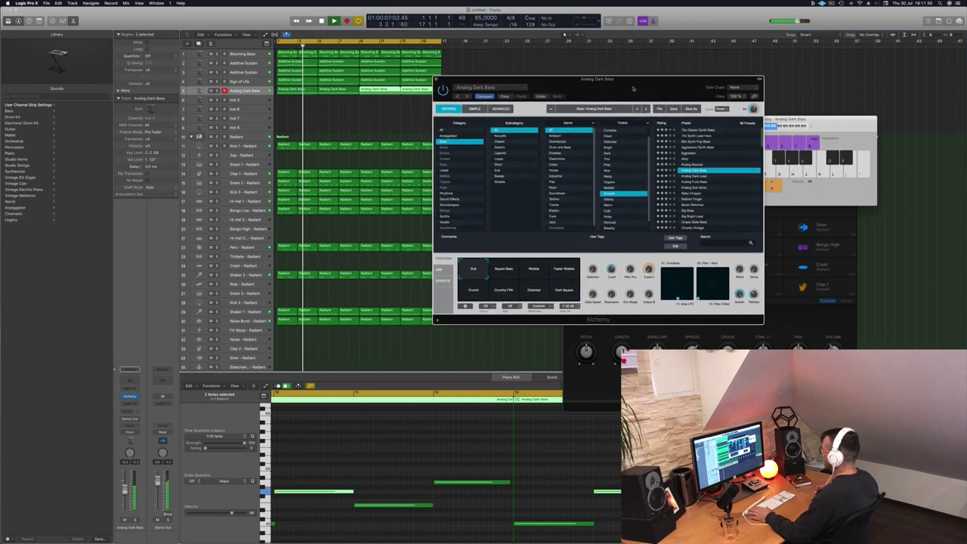
- Audition the Square Bass, Wobble and Faster Wobble snapshots of Analog Dark Bass from the start of the loop
key("Return")
key("space")
left_click(505, 274)
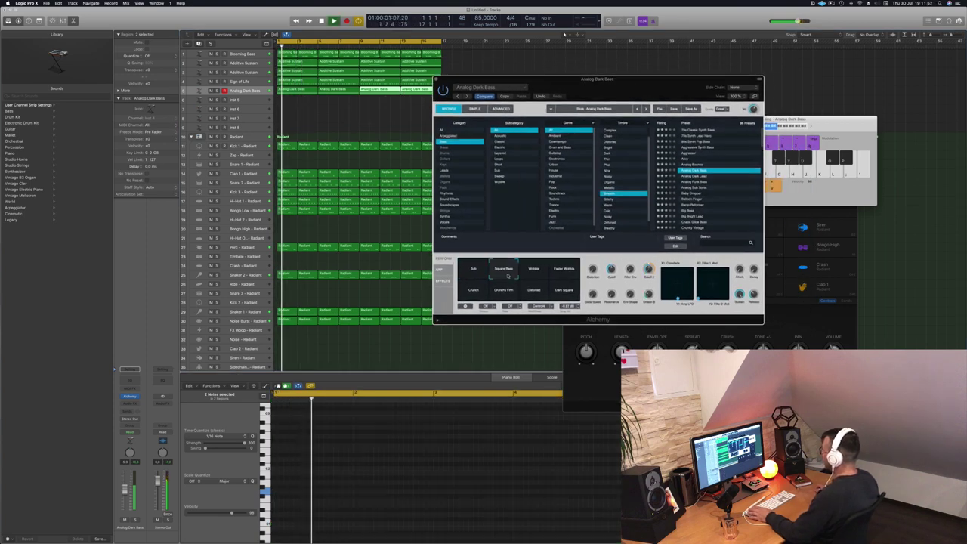
left_click(530, 274)
key("Return")
key("space")
left_click(564, 269)
key("Return")
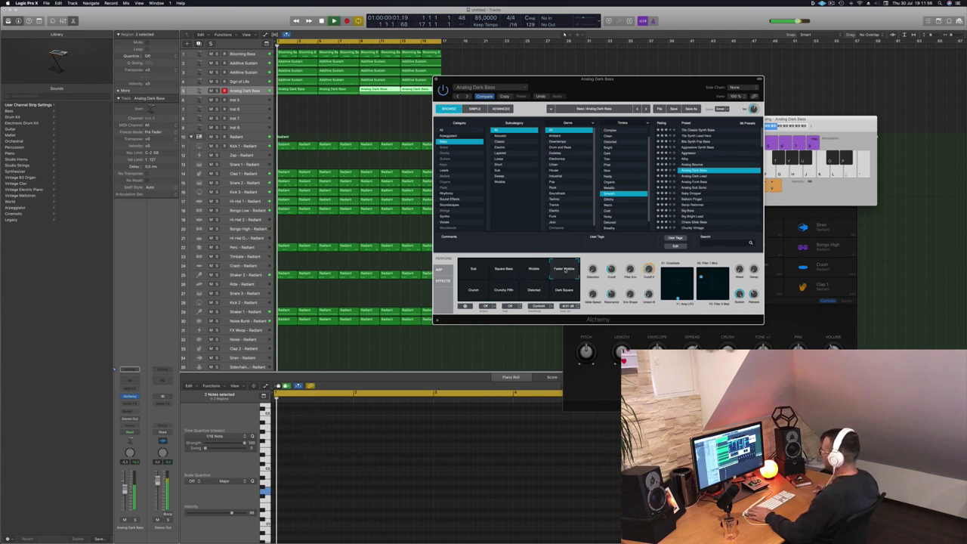
- Audition the Crunch, Crunchy Fifth and Distorted snapshots of Analog Dark Bass from the start of the loop
left_click(473, 290)
key("Return")
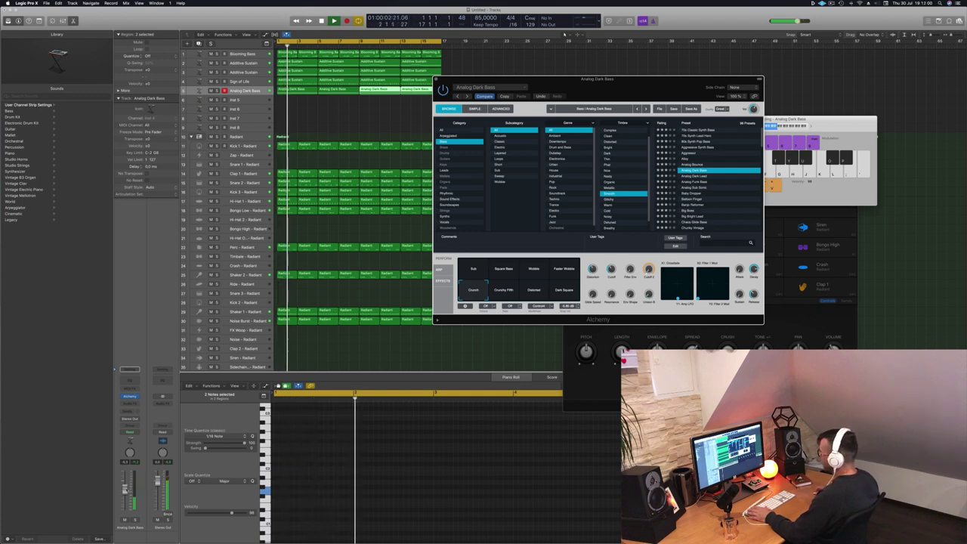
key("Return")
left_click(508, 292)
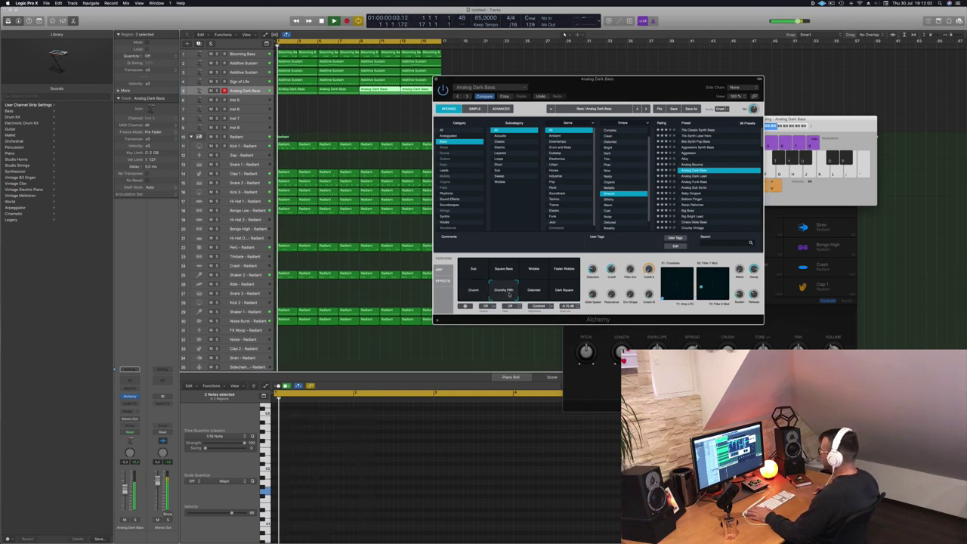
left_click(534, 291)
key("Return")
- Set the Analog Dark Bass sound to its Dark Square snapshot and replay the loop from the start
left_click(560, 292)
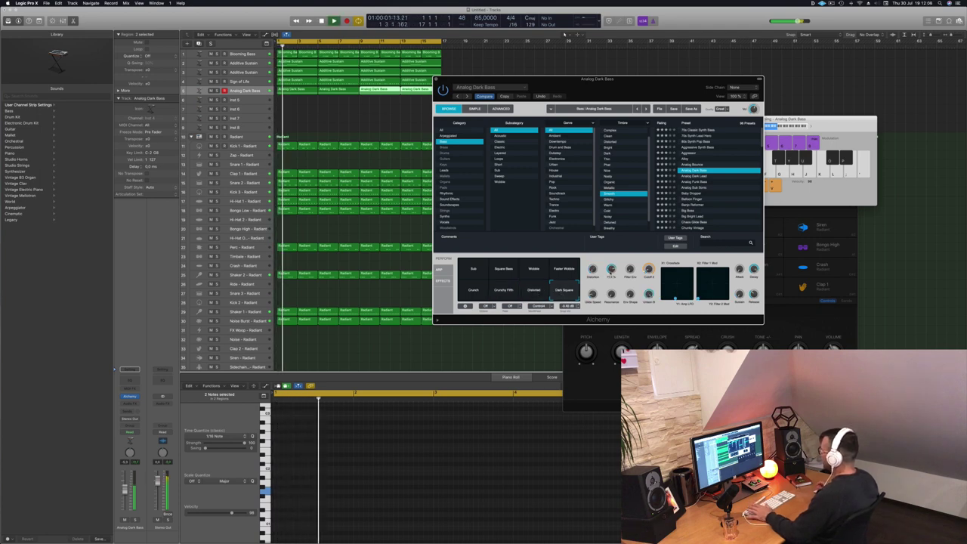
key("Return")
left_click(564, 34)
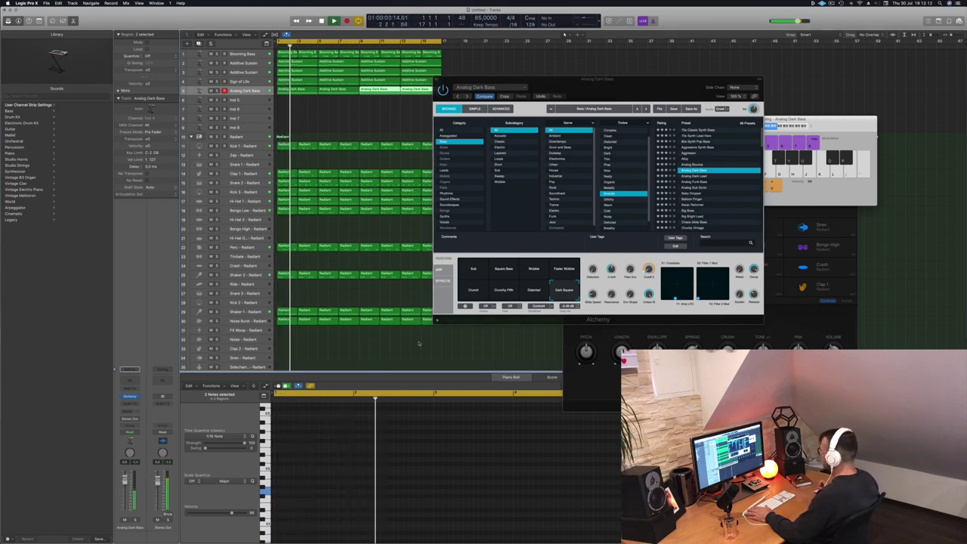
- Switch Analog Dark Bass to its Sub snapshot, audition it, and move the Alchemy window clear of the arrangement
left_click(473, 271)
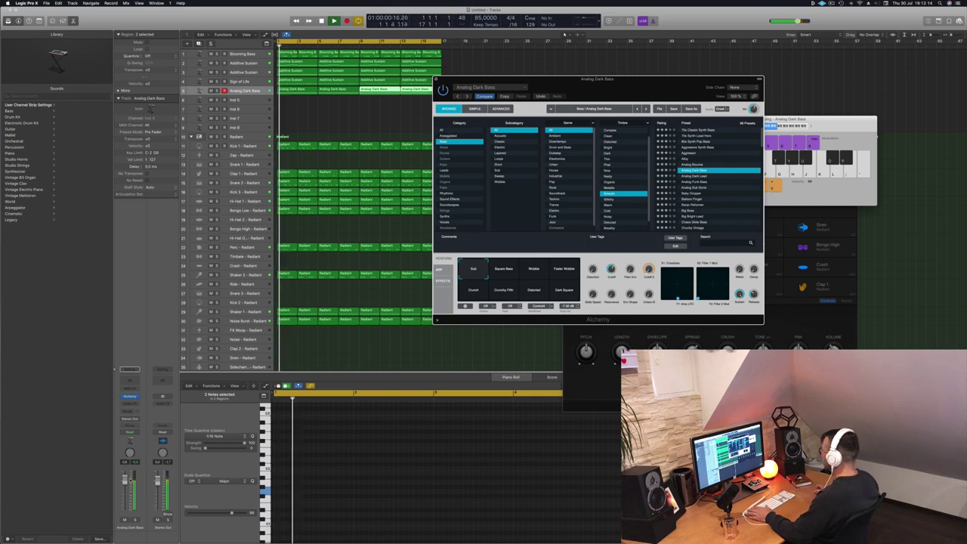
left_click(566, 35)
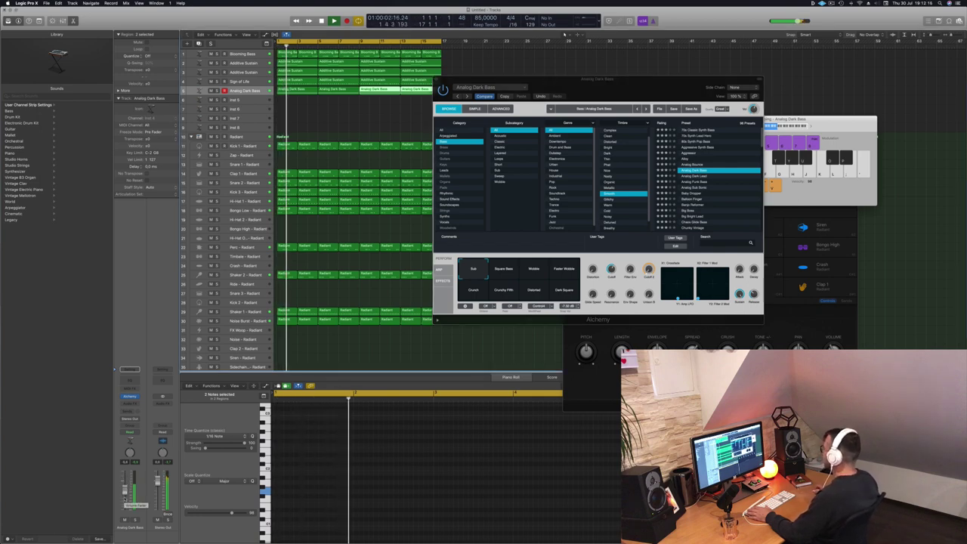
left_click(611, 273)
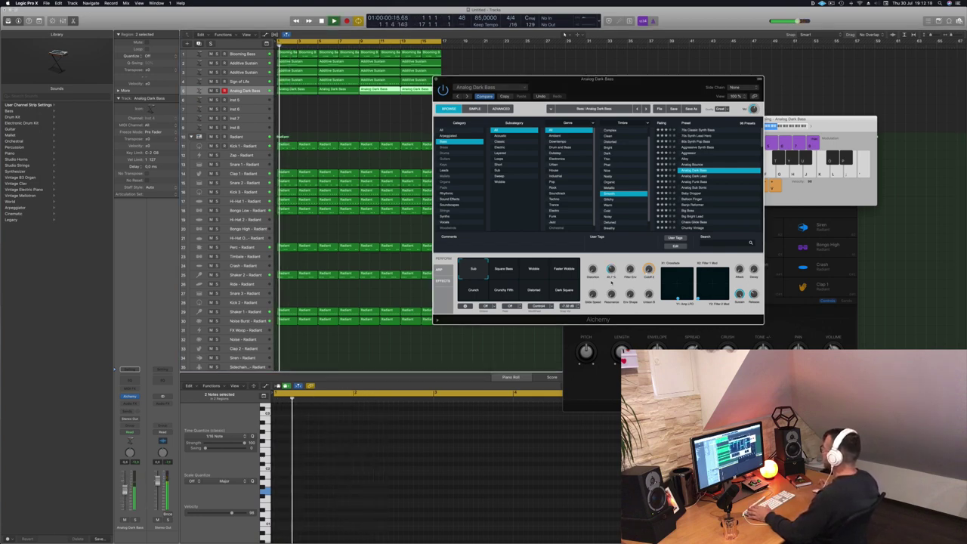
left_click(564, 35)
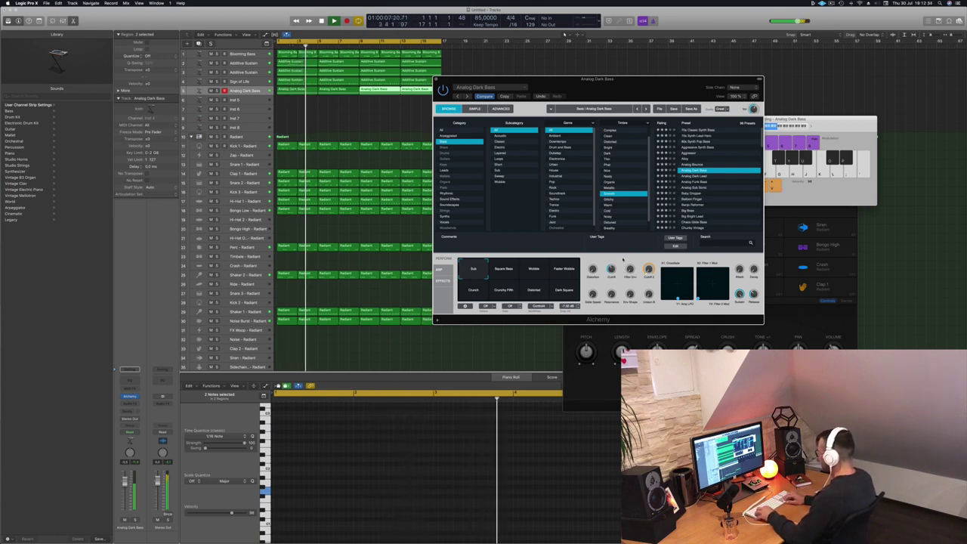
left_click_drag(645, 83, 662, 96)
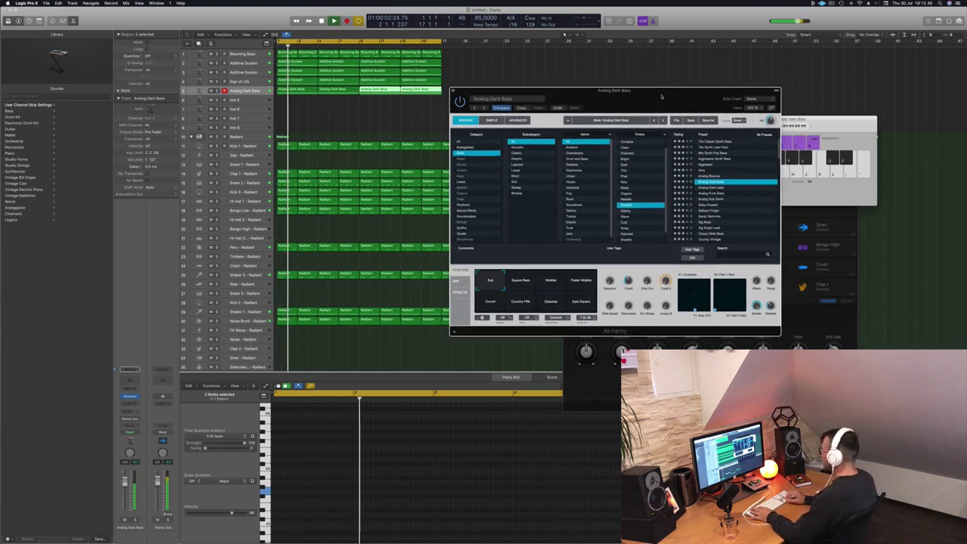
left_click_drag(662, 96, 716, 94)
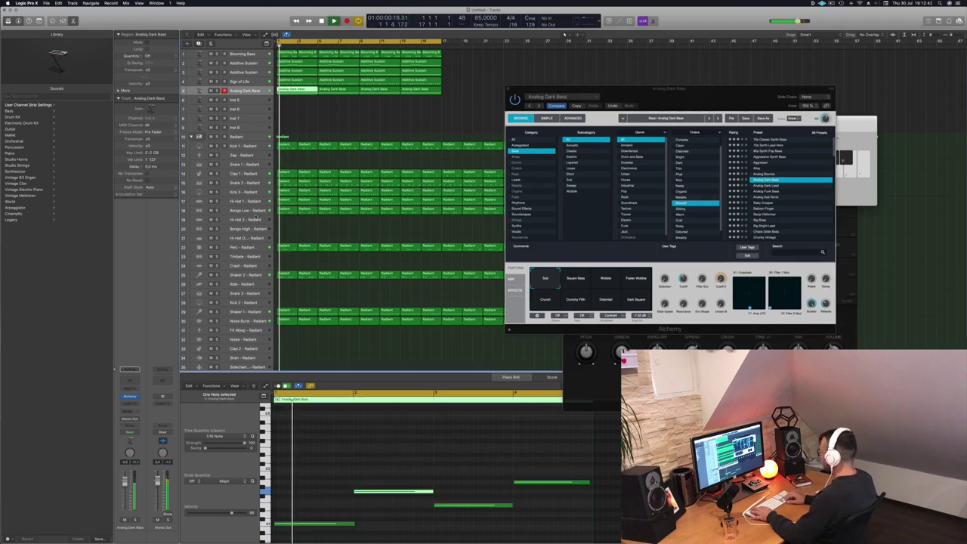
- Try the second note of the first Analog Dark Bass region five semitones lower and raised up to the fourth note's pitch
left_click(378, 492)
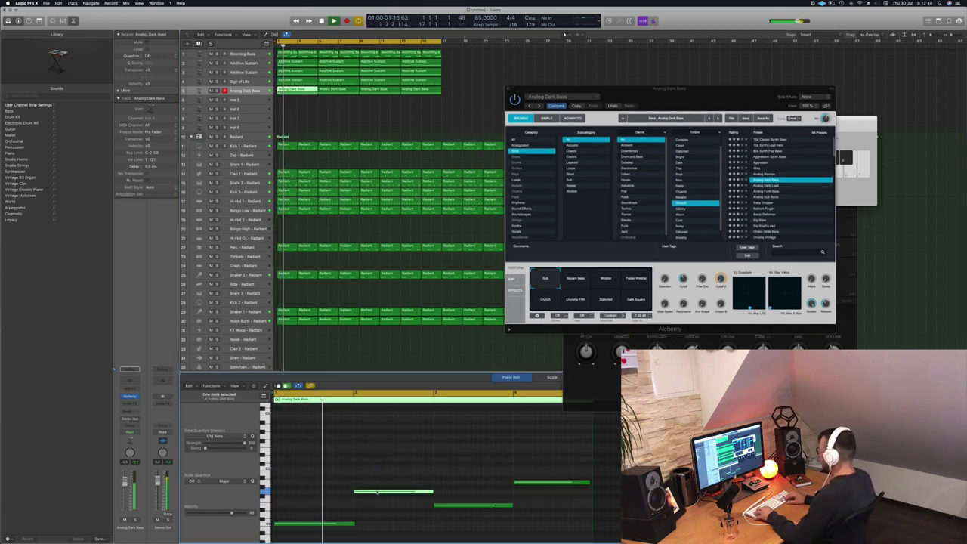
key("alt+Down")
key("alt+Down")
key("alt+Down")
key("alt+Down")
key("alt+Down")
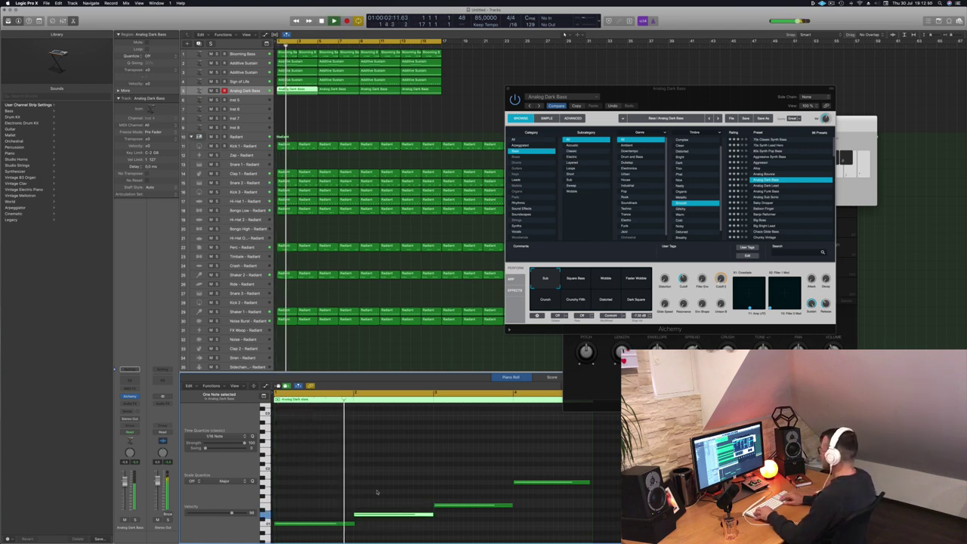
key("alt+Up")
key("alt+Up")
key("alt+Up")
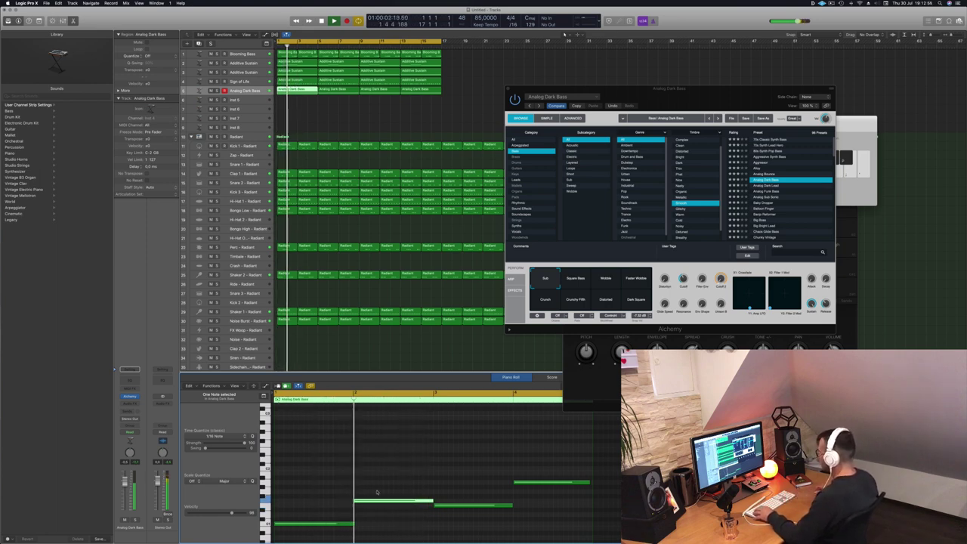
key("alt+Up")
key("alt+Up")
key("alt+Up")
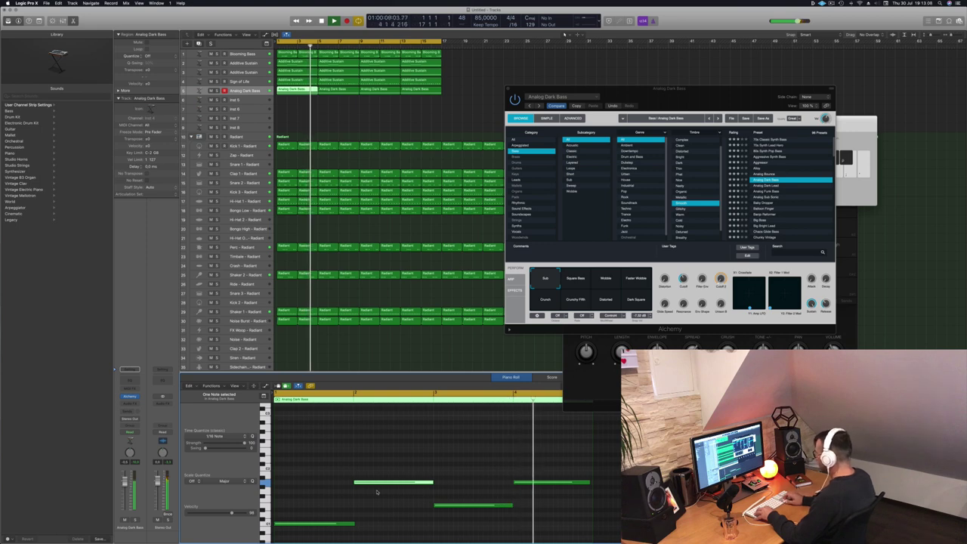
- Replay the loop and lower the second bass note five semitones to match the third note's pitch
key("Return")
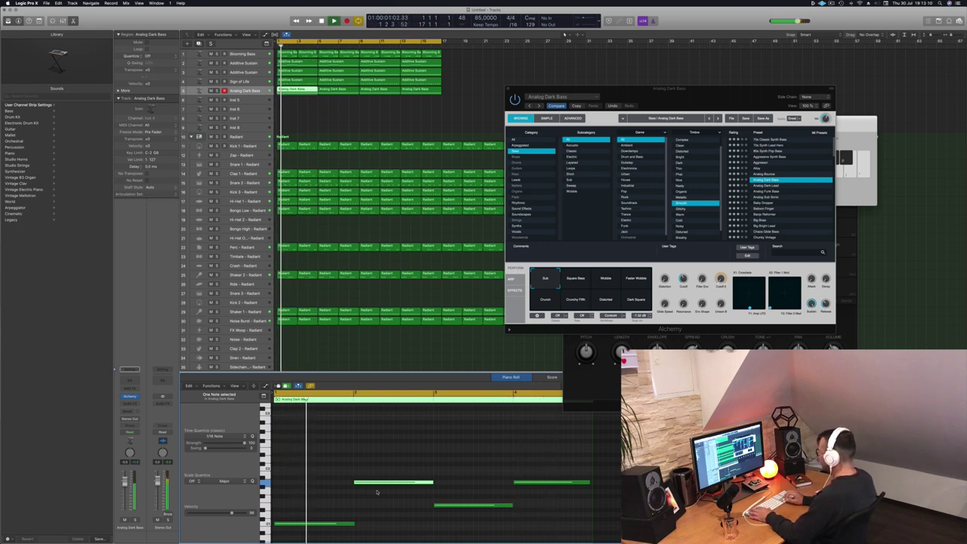
key("alt+Down")
key("alt+Down")
key("alt+Down")
key("alt+Down")
key("alt+Down")
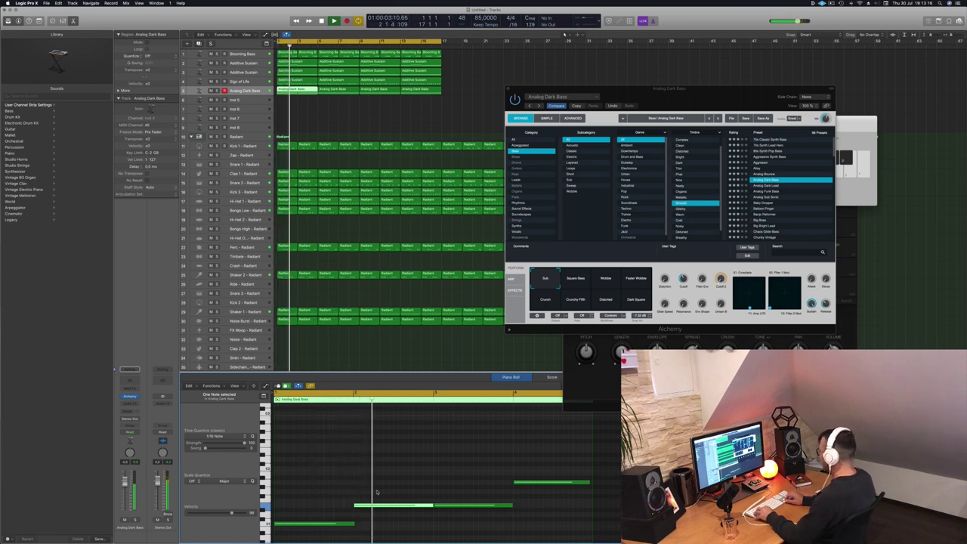
key("Return")
- Try the third note of the first bass region at higher pitches, up to eight semitones above its current one
left_click(486, 505)
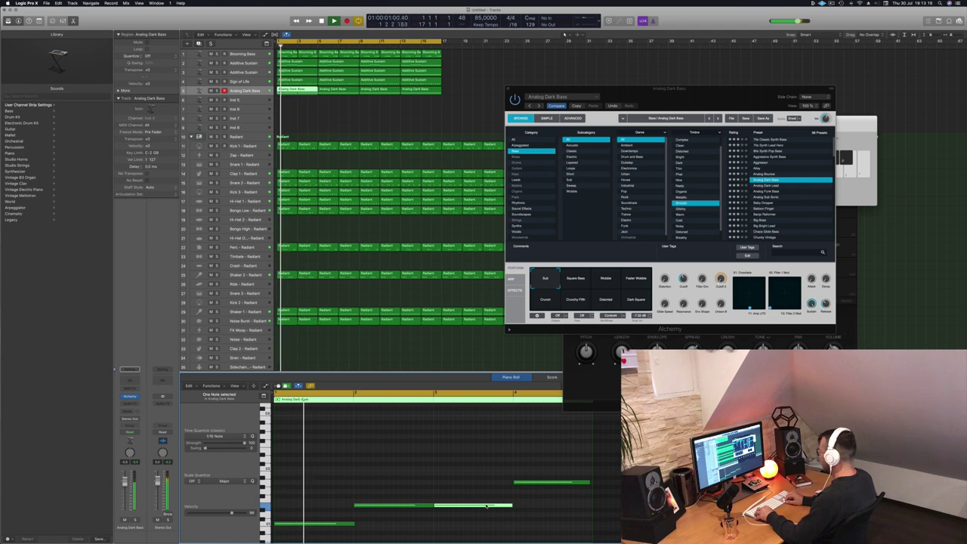
key("alt+Up")
key("alt+Up")
key("alt+Up")
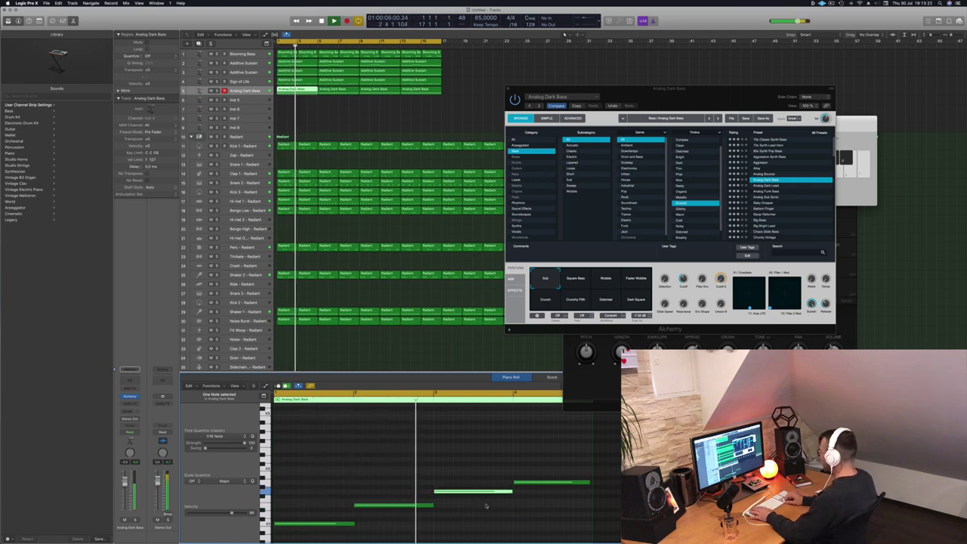
key("alt+Up")
key("alt+Up")
key("alt+Up")
key("alt+Up")
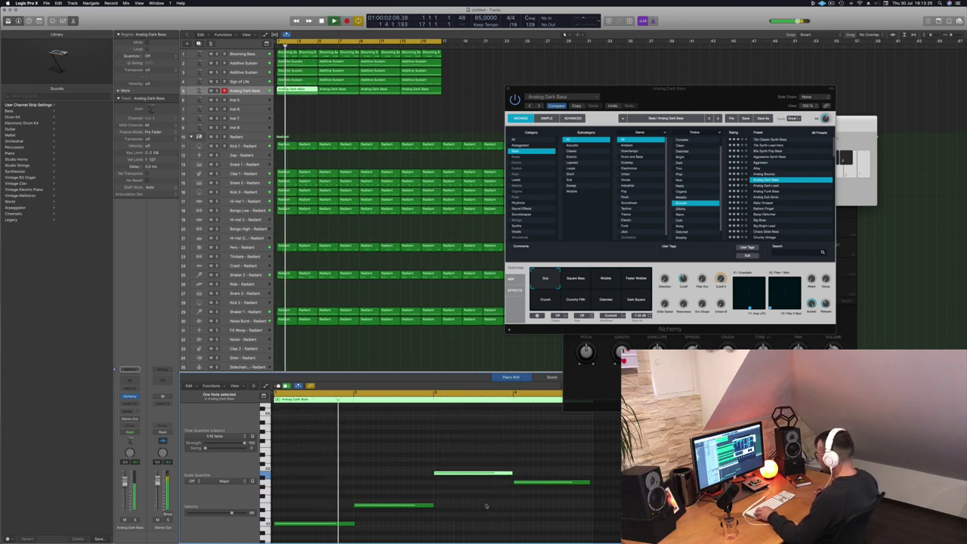
key("alt+Up")
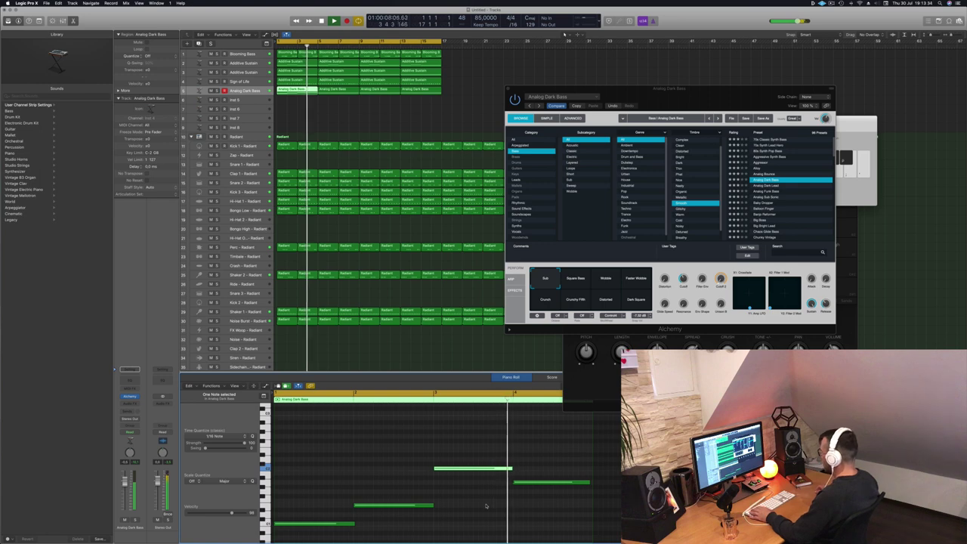
- Lower the third bass note eight semitones, back to the second note's pitch
key("alt+Down")
key("alt+Down")
key("alt+Down")
key("alt+Down")
key("alt+Down")
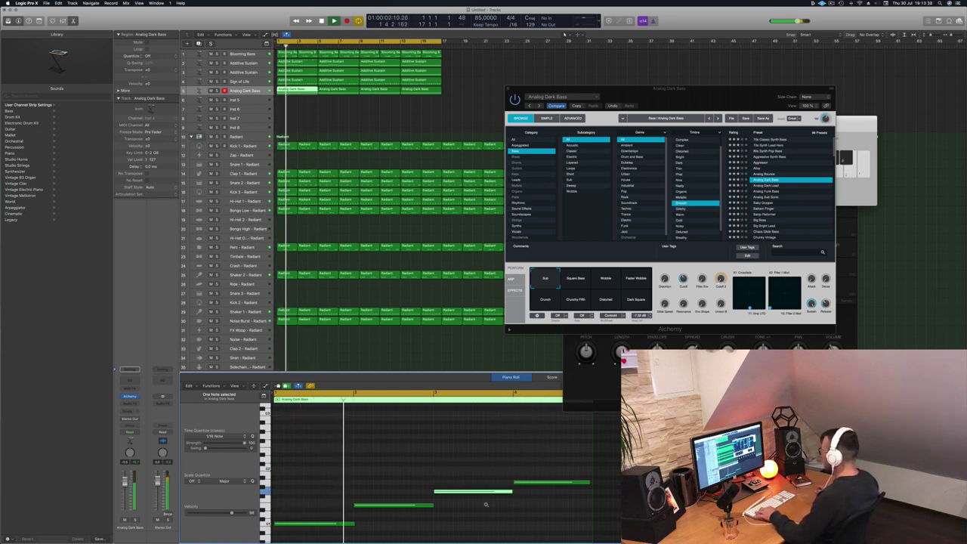
key("alt+Down")
key("alt+Down")
key("alt+Down")
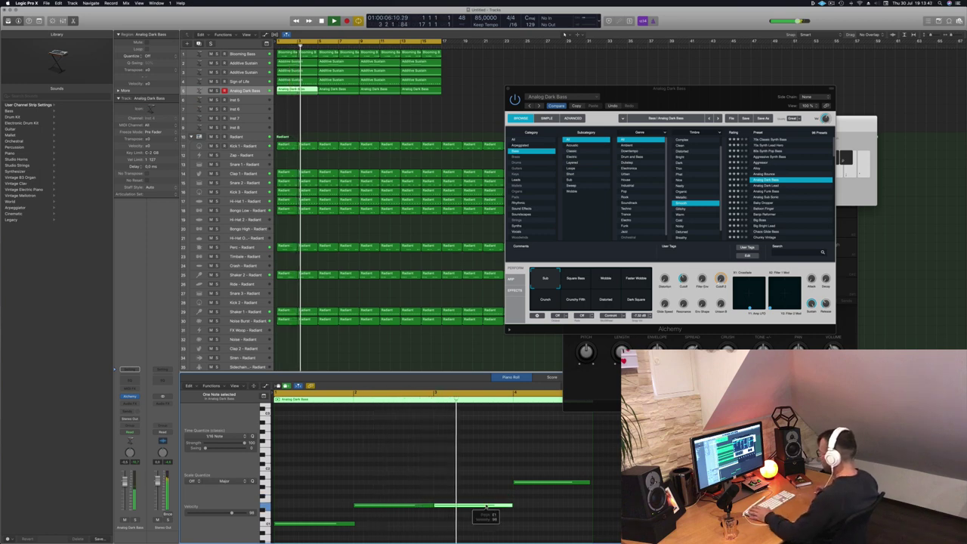
- Try shortening the ends of the second and first bass notes slightly to leave gaps between the notes
left_click(430, 507)
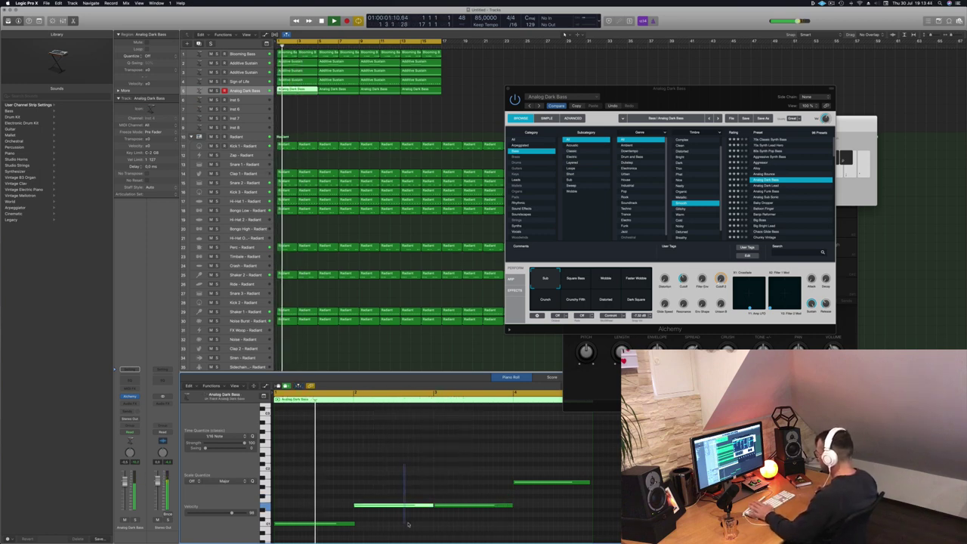
left_click(431, 507)
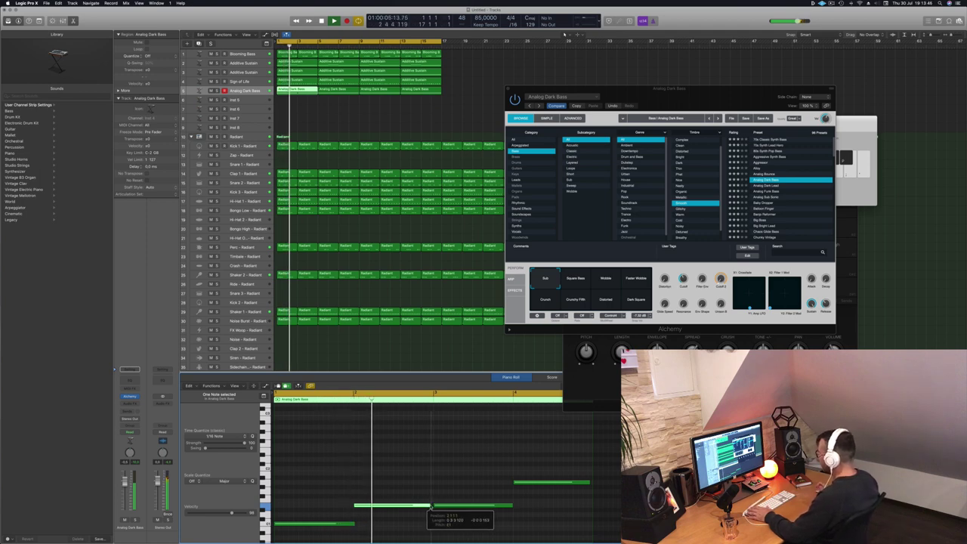
left_click(352, 523)
left_click(387, 474)
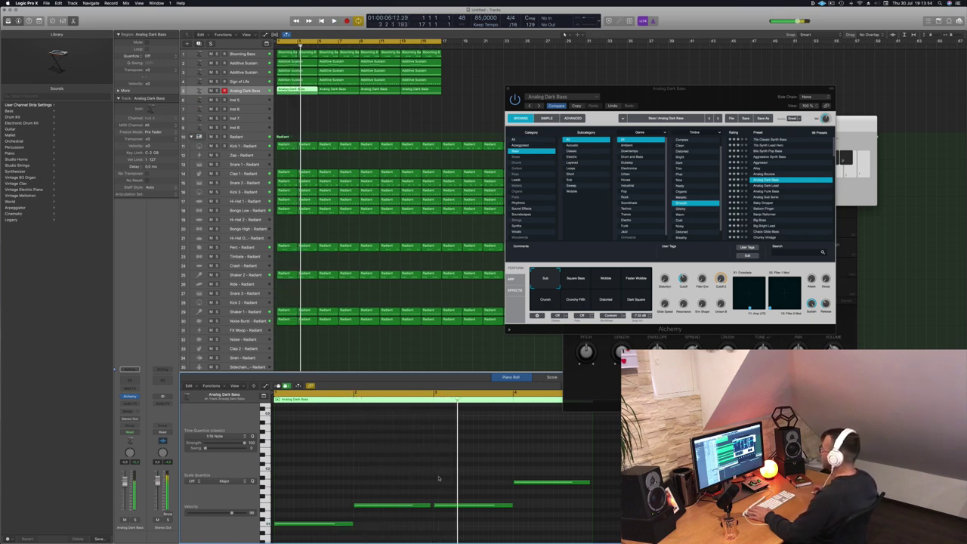
key("Right")
key("Right")
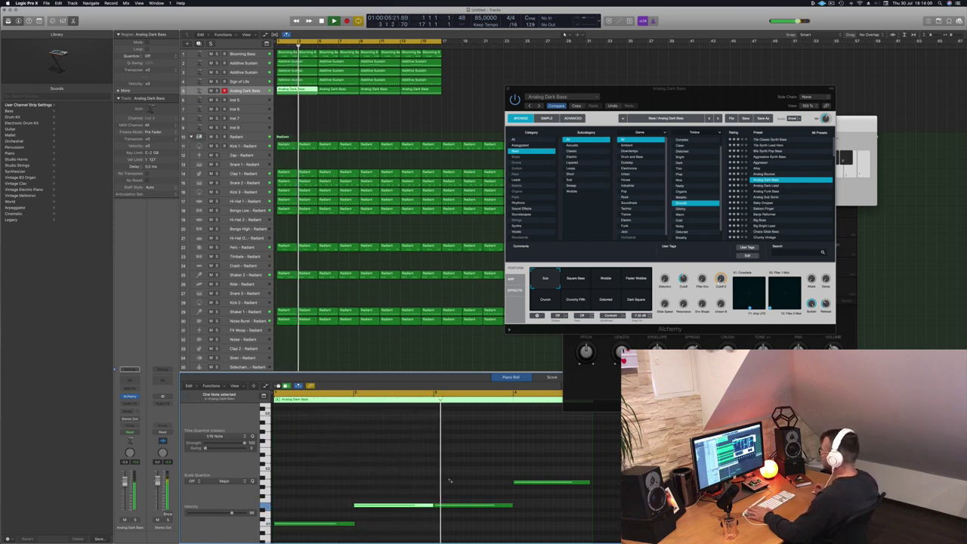
- Delete the second bass note and extend the first note to the start of bar 3
key("Delete")
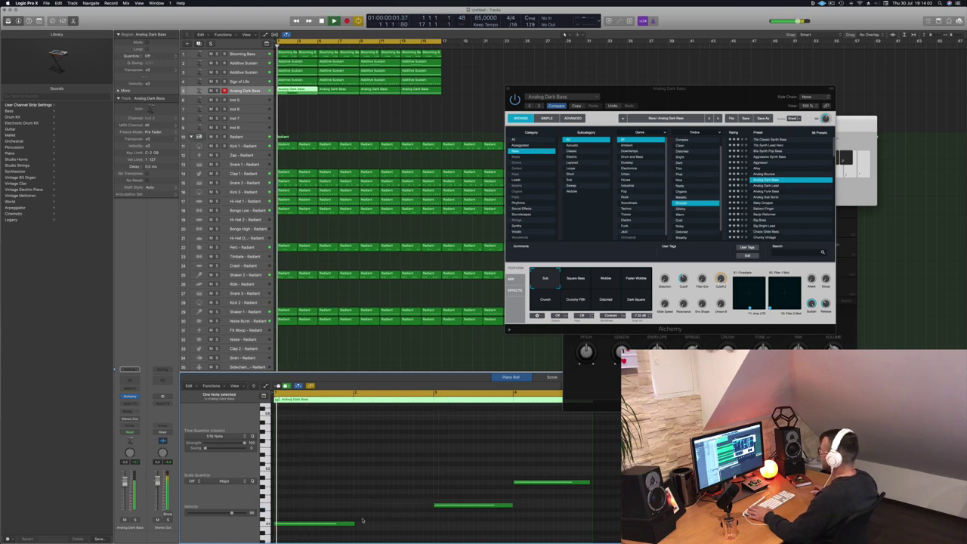
left_click_drag(356, 525, 397, 511)
left_click(484, 481)
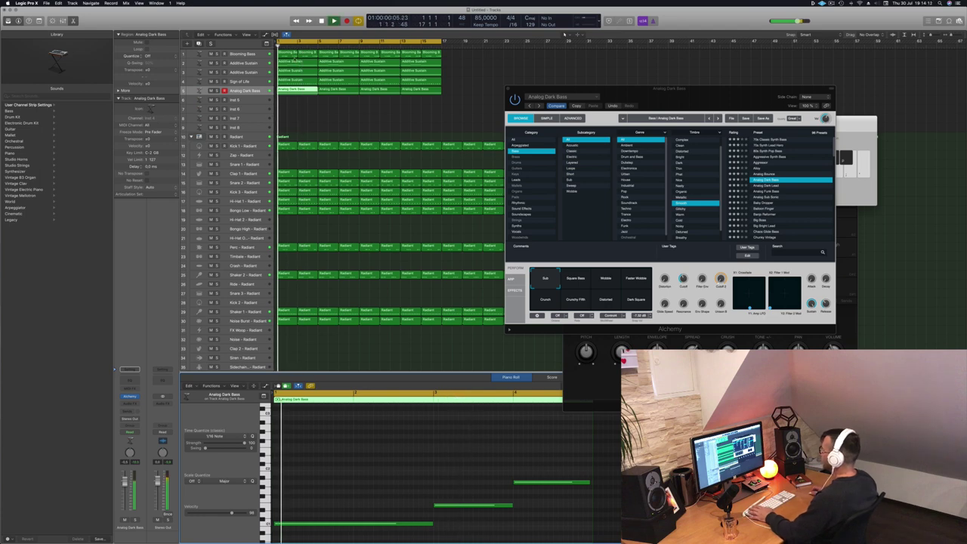
- Mute both Additive Sustain tracks and compare the notes of their first region with the bass line
left_click(297, 62)
left_click(217, 63)
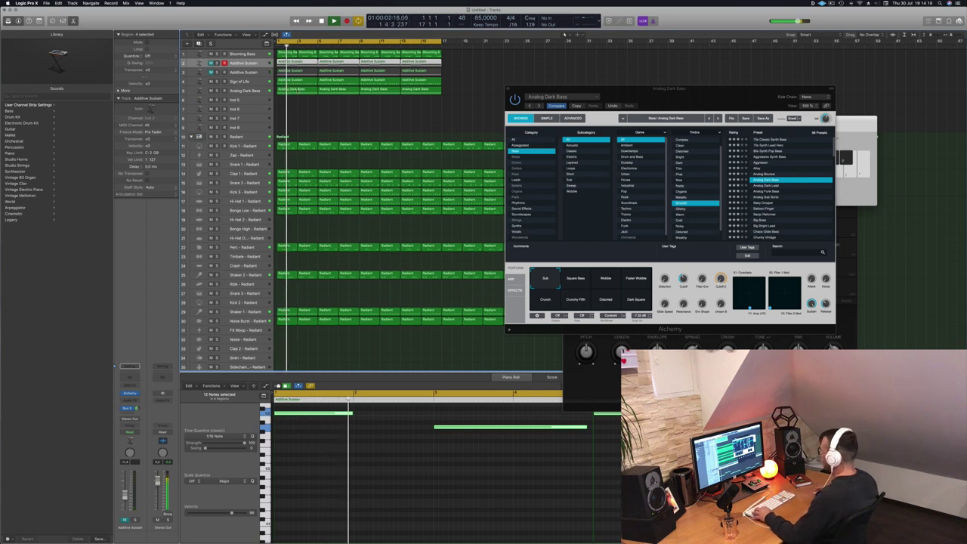
left_click(302, 89)
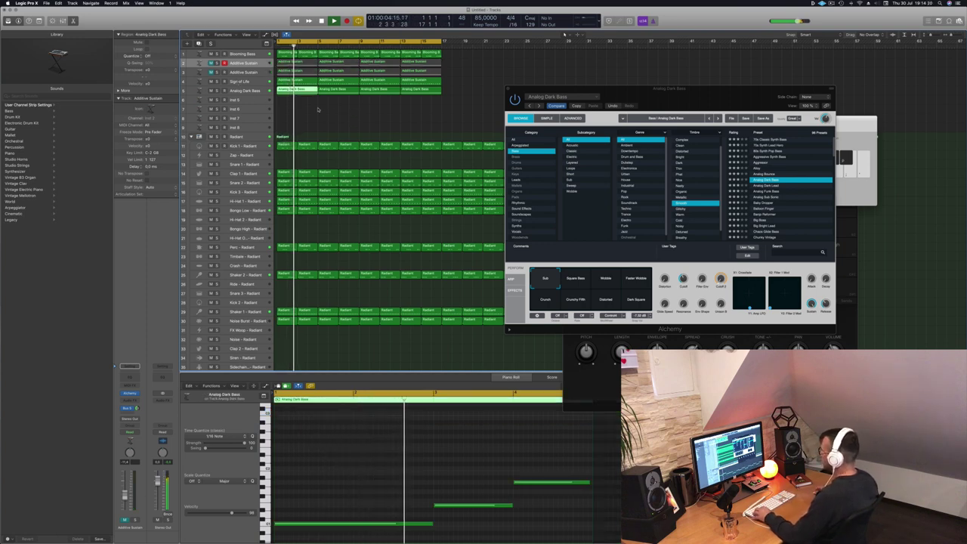
left_click(307, 61)
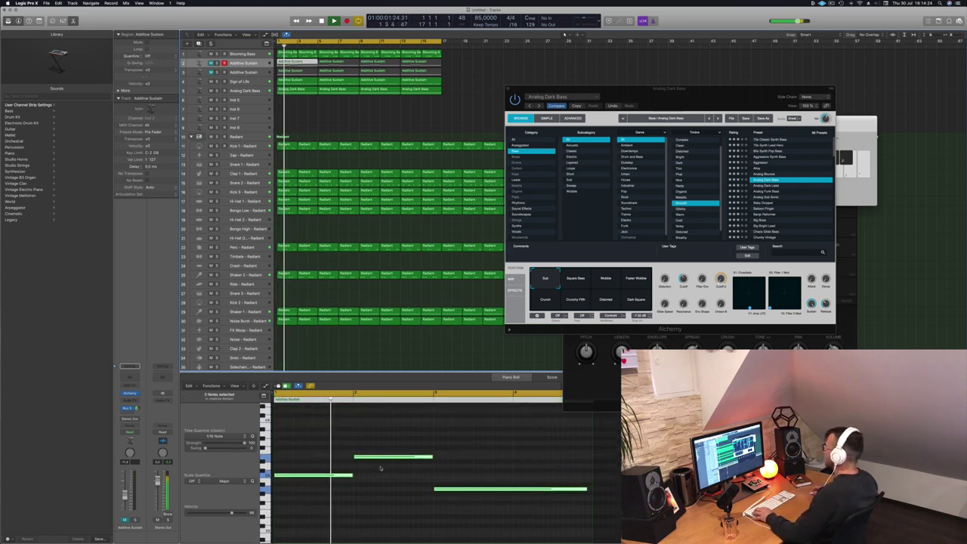
- Replace the first Analog Dark Bass region with a copy of the first Additive Sustain region at bar 1
left_click(307, 89)
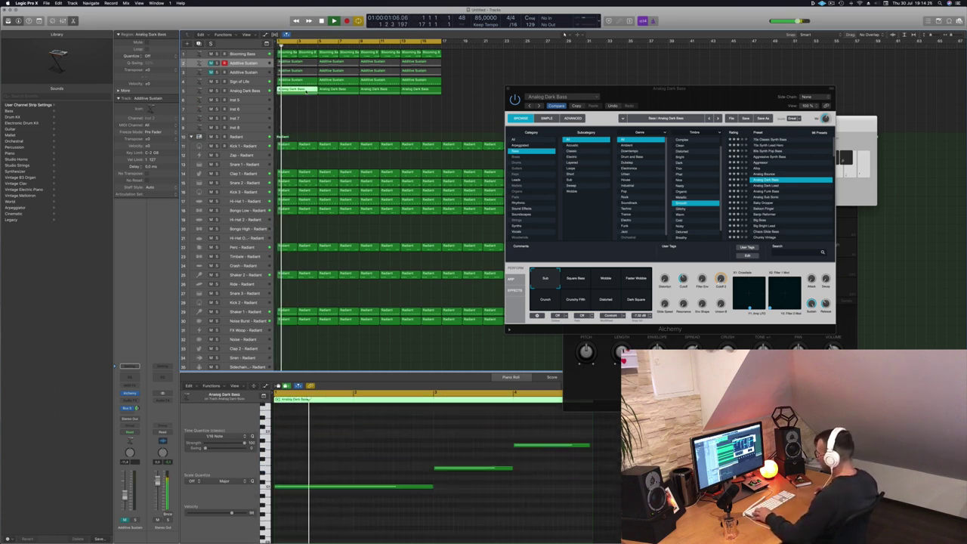
key("Delete")
left_click(299, 80)
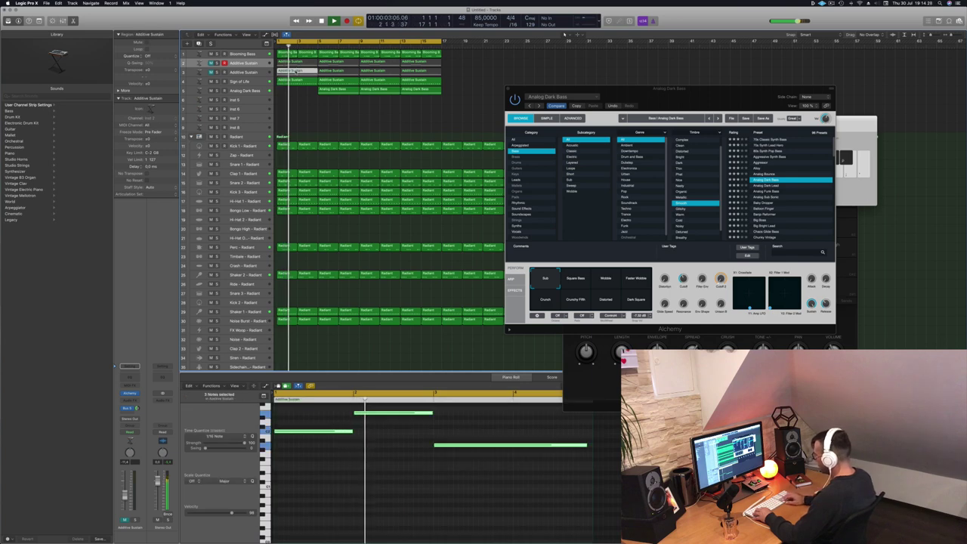
mouse_move(298, 79)
left_mouse_down()
mouse_move(296, 112)
mouse_move(301, 91)
left_mouse_up()
left_click(302, 99)
- Transpose all notes on the Analog Dark Bass track down an octave and delete its three old Analog Dark Bass regions
key("super+a")
key("alt+shift+Down")
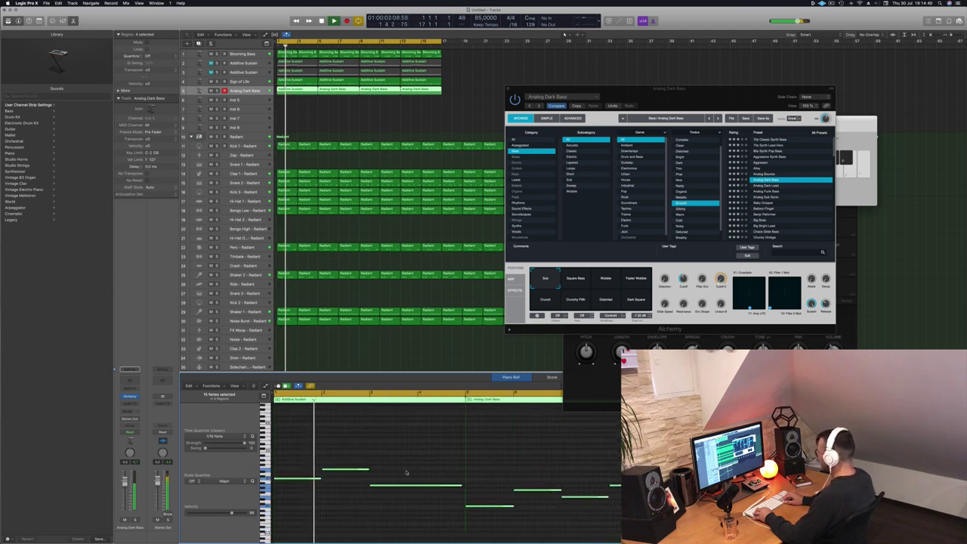
left_click(406, 472)
left_click_drag(465, 106, 341, 88)
key("Delete")
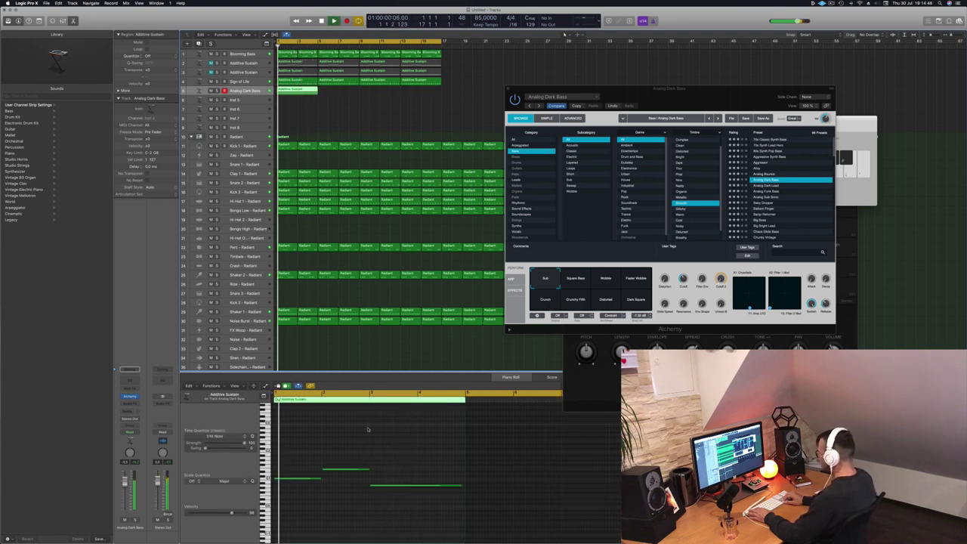
- Raise the third note of the Additive Sustain region on the Analog Dark Bass track stepwise by an octave
left_click(403, 486)
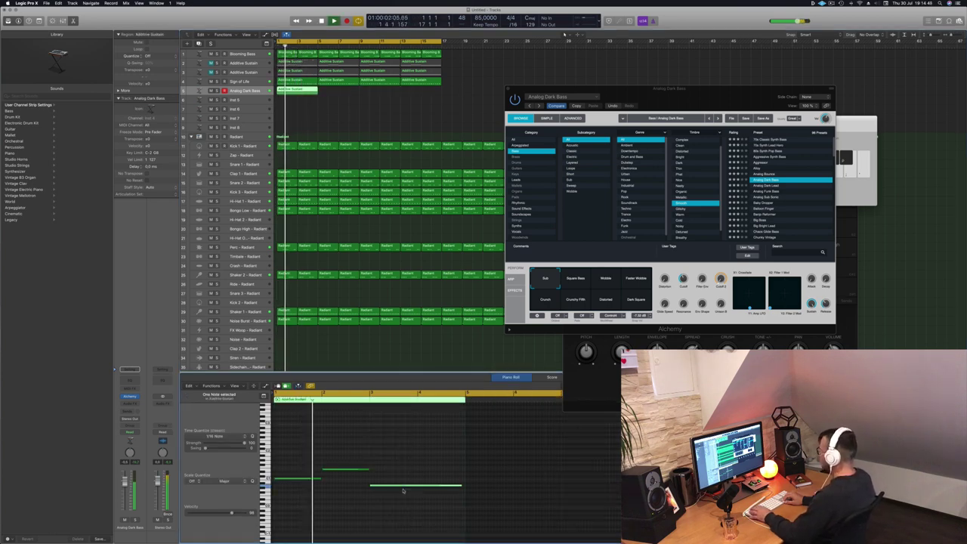
key("alt+Up")
key("alt+Up")
key("alt+Up")
key("alt+Up")
key("alt+Up")
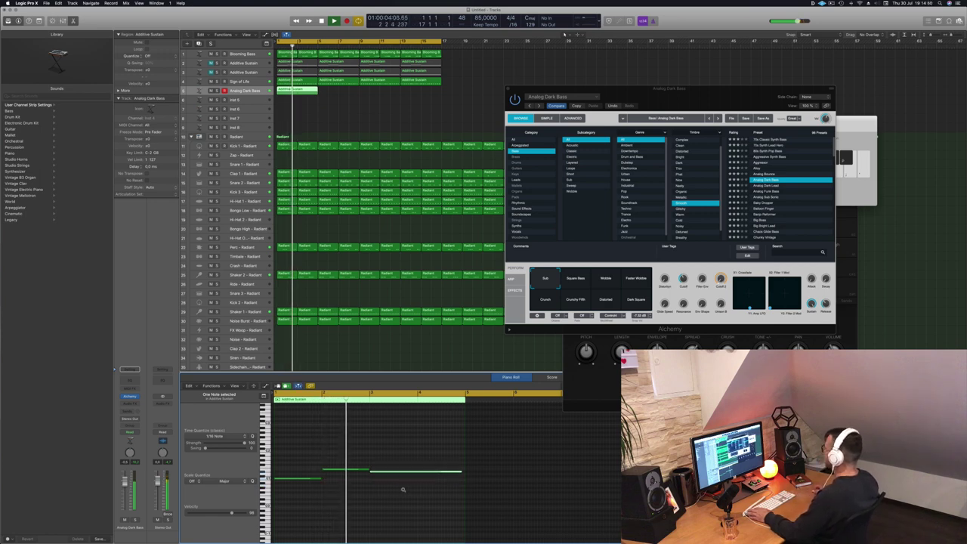
key("alt+Up")
key("alt+Up")
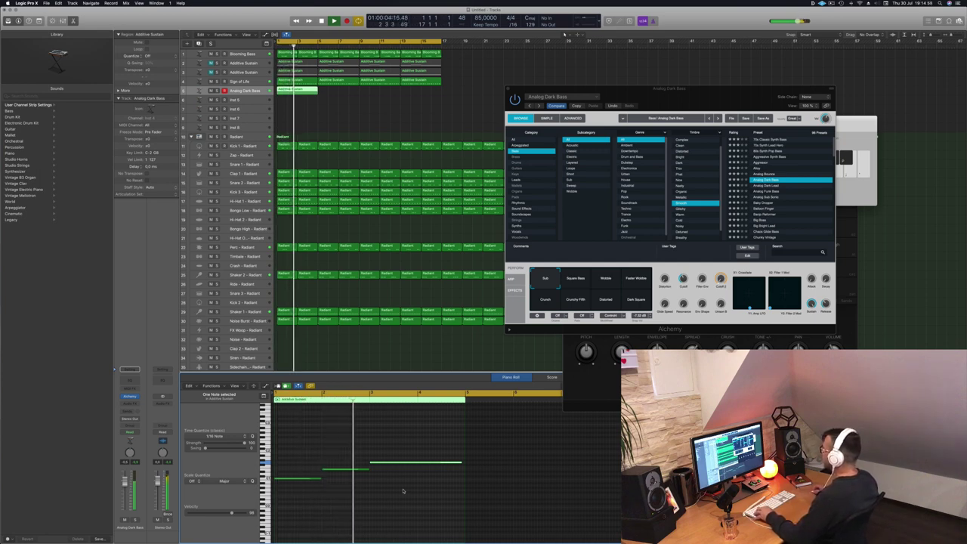
key("alt+Up")
key("alt+Up")
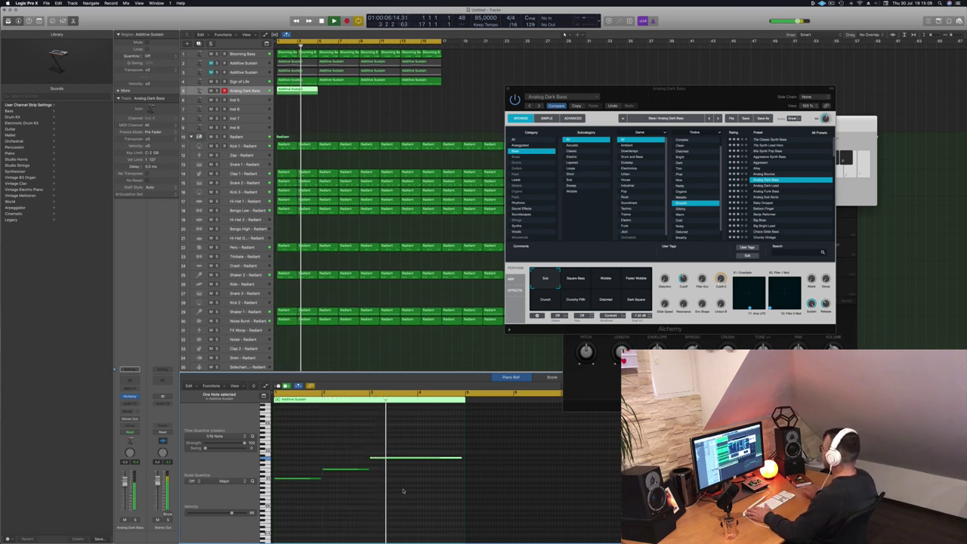
- Copy the Additive Sustain region on the Analog Dark Bass track repeatedly to fill the timeline up to bar 17
left_click_drag(646, 90, 647, 68)
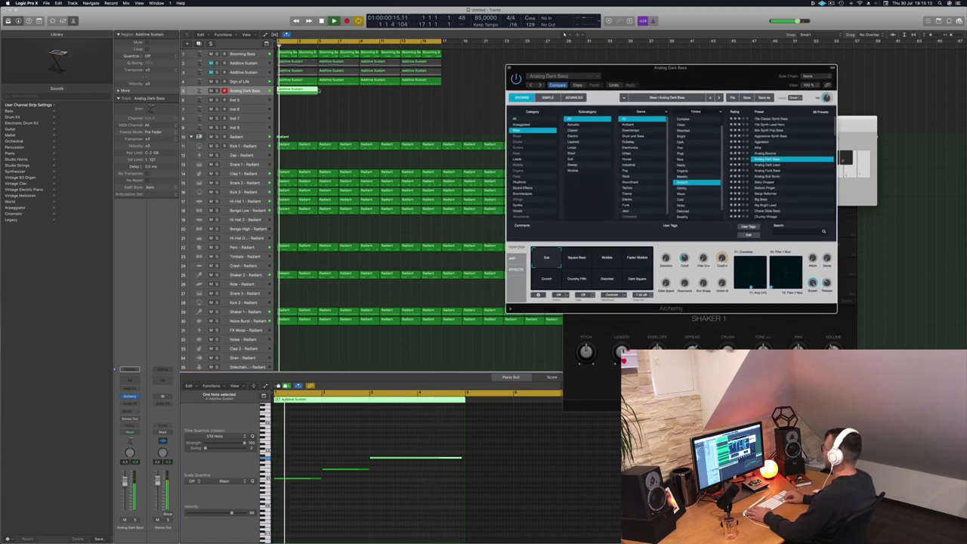
left_click(564, 34)
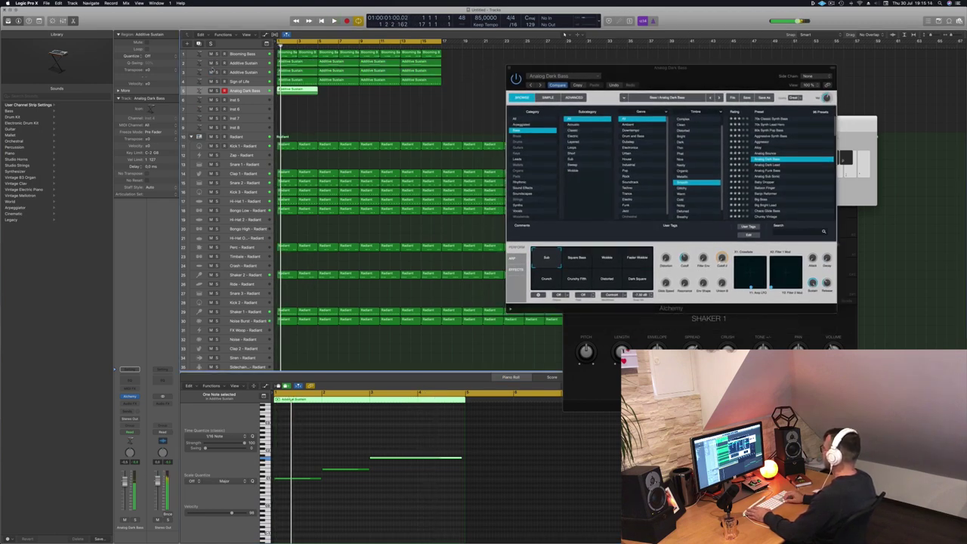
left_click_drag(306, 91, 380, 99)
left_click(296, 90, "shift")
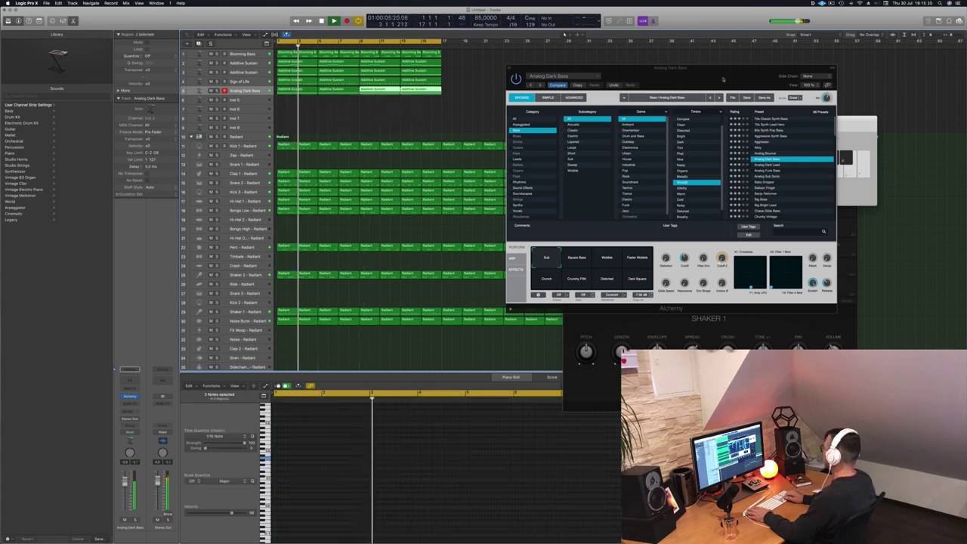
- Audition other Alchemy bass presets for the fifth track, including Analog Dark Lead, Analog Funk Bass and Baby Dropper, and load Balloon Finger
key("super+k")
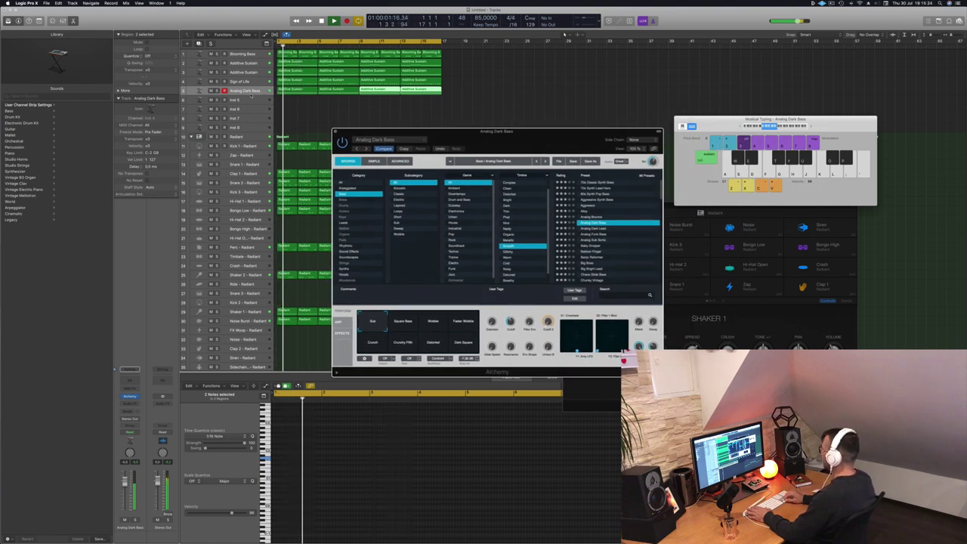
left_click_drag(541, 139, 643, 102)
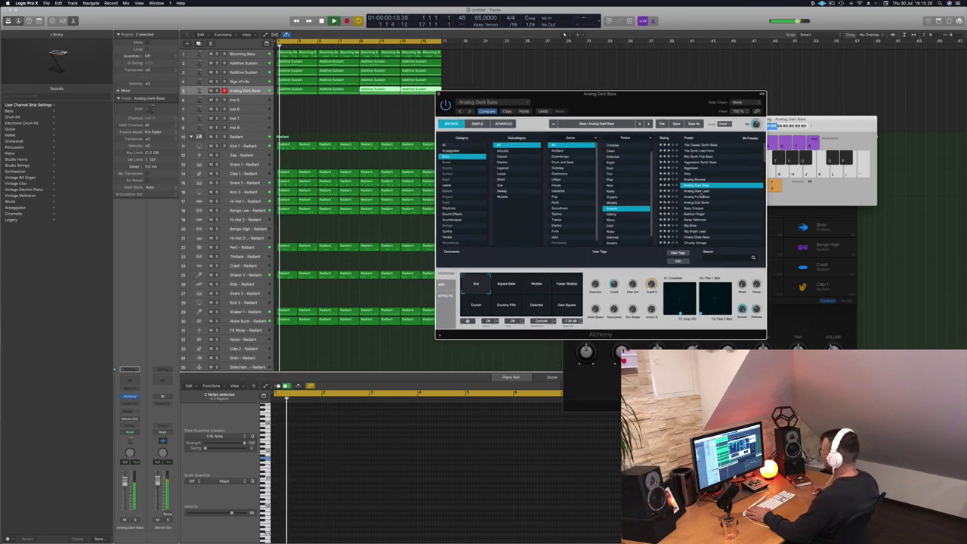
left_click(703, 192)
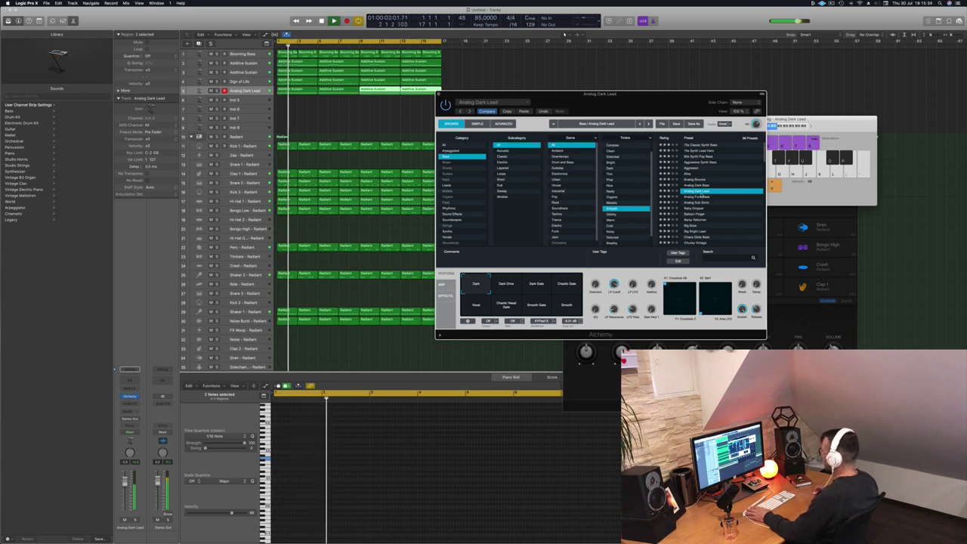
left_click(702, 197)
left_click(703, 196)
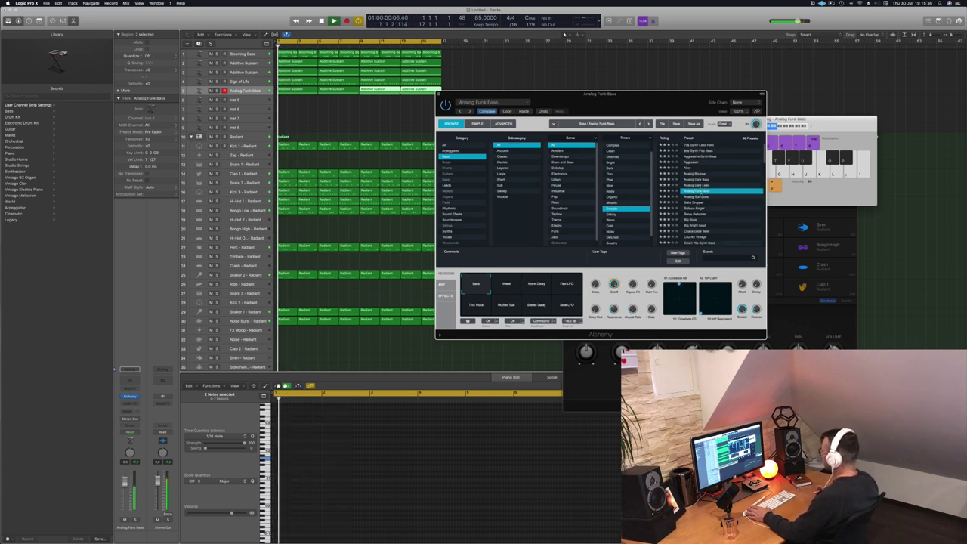
left_click(703, 197)
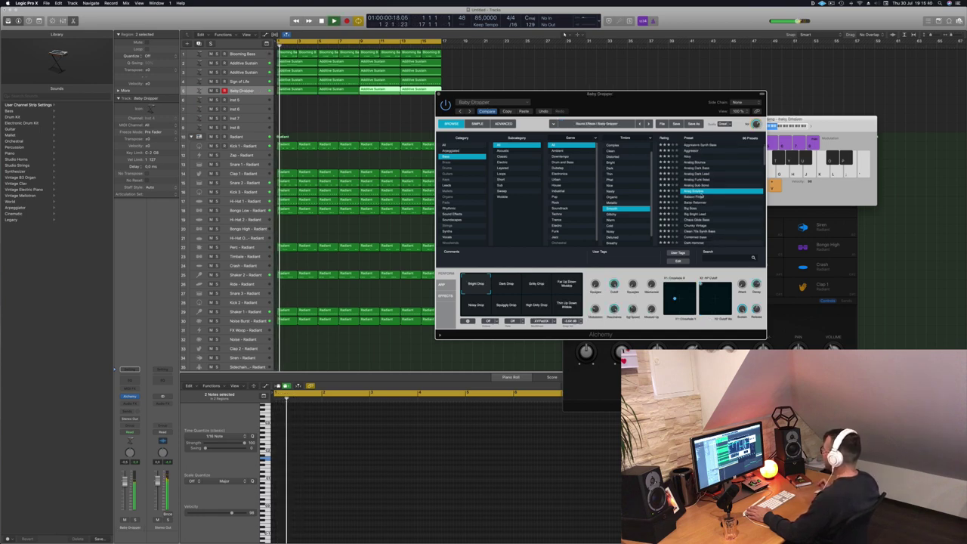
left_click(703, 196)
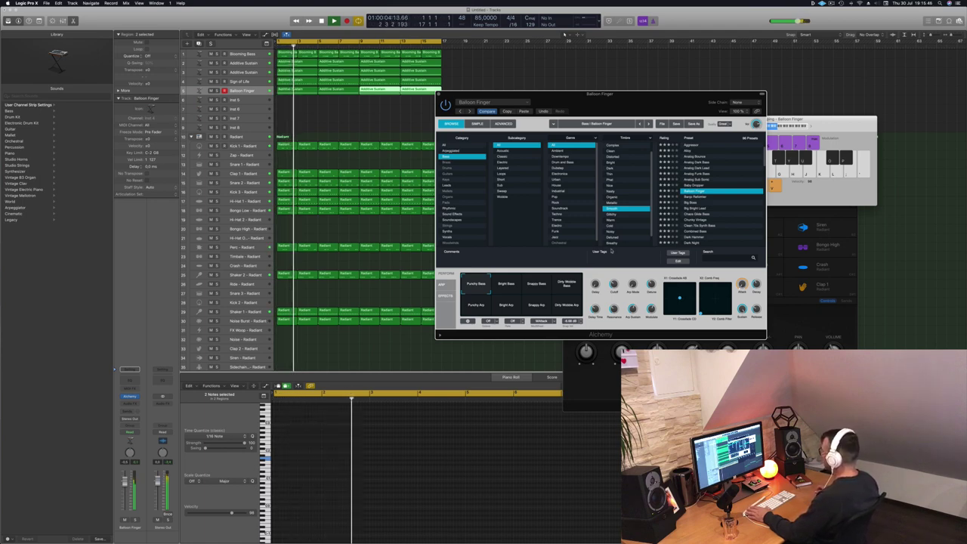
- Compare Balloon Finger's performance variations, from Bright Bass through Punchy Arp and Bright Arp, and choose Snappy Arp
left_click(506, 285)
left_click(536, 286)
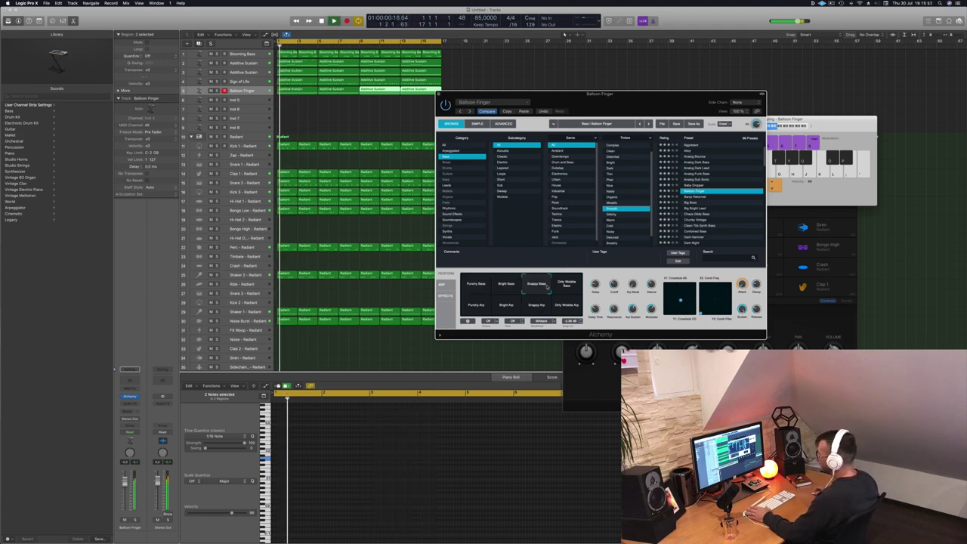
left_click(566, 286)
left_click(484, 303)
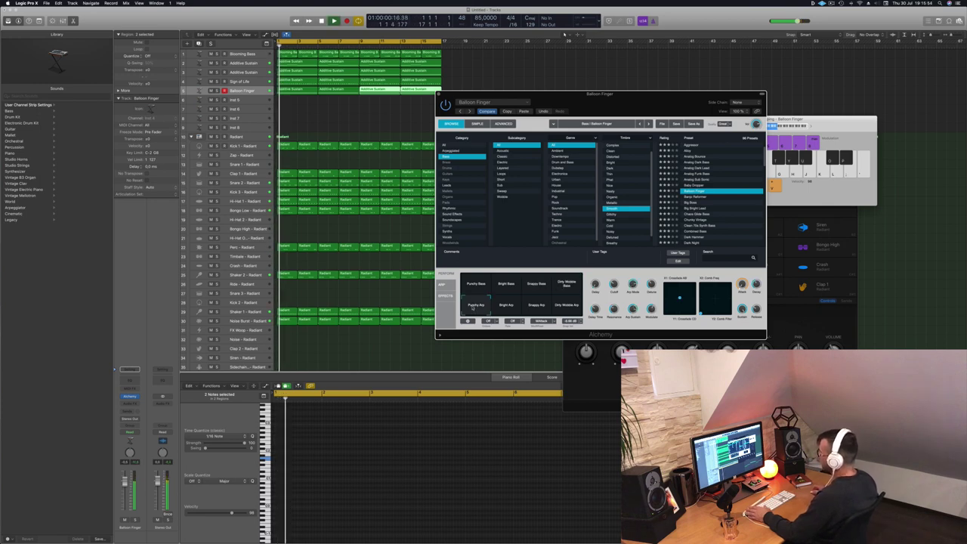
left_click(506, 304)
left_click(535, 305)
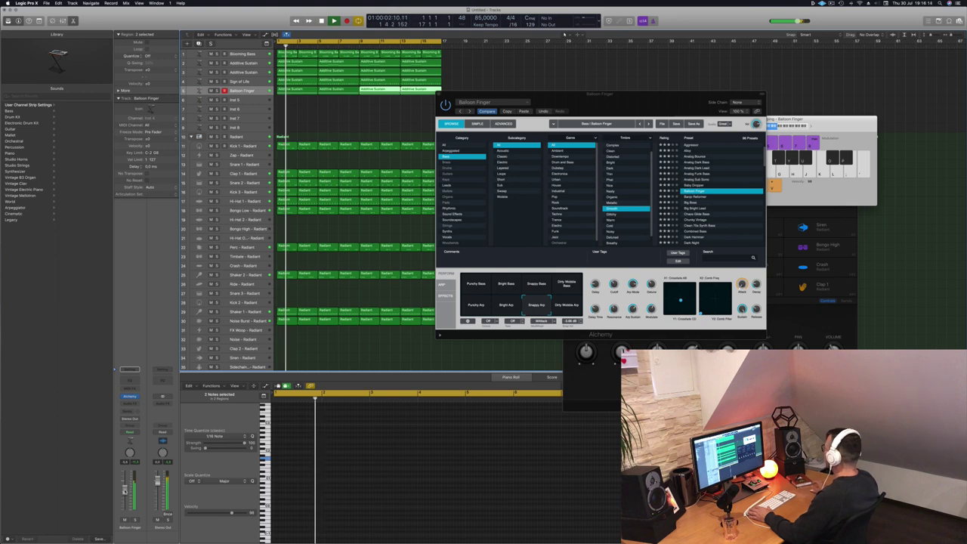
- Close the Balloon Finger instrument window and copy all regions of the first five tracks to bar 17
left_click(256, 85)
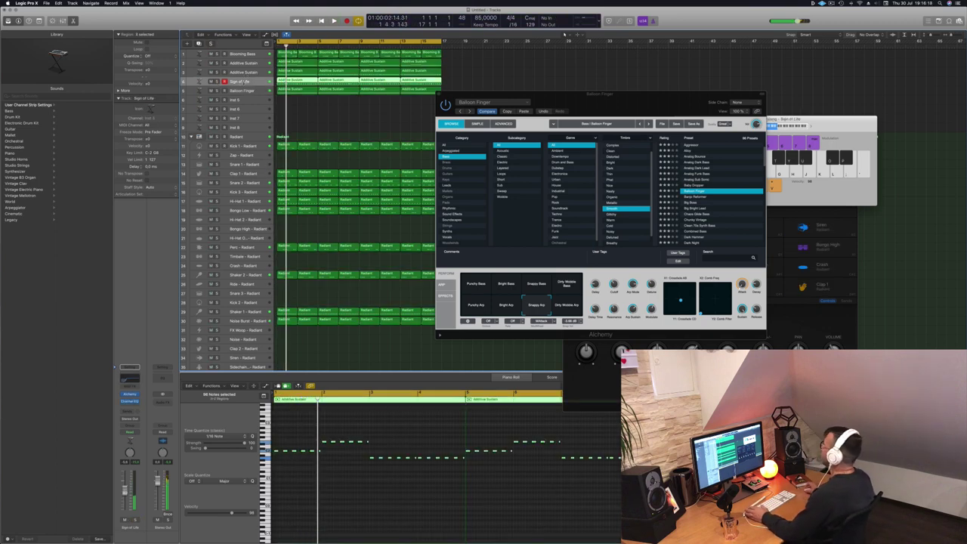
left_click_drag(440, 96, 506, 199)
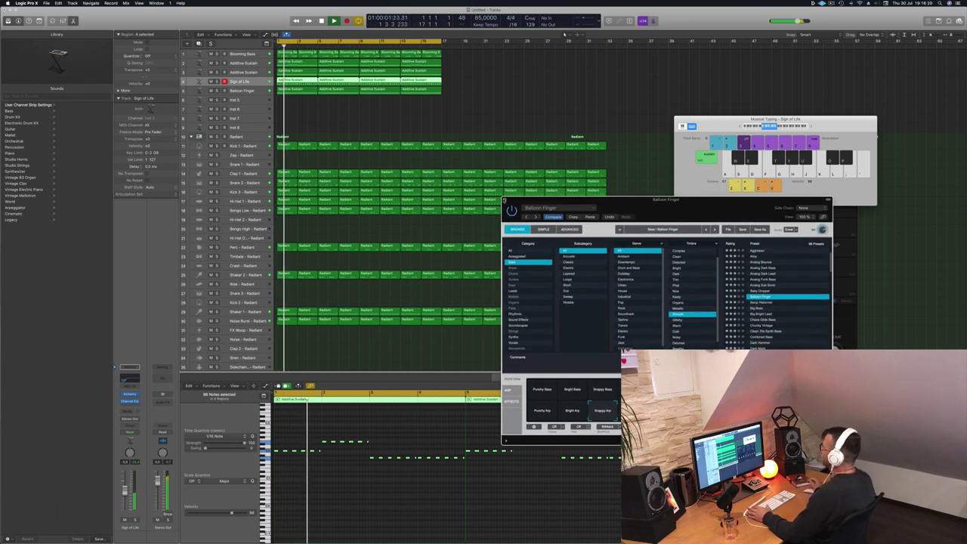
key("super+w")
left_click_drag(458, 56, 314, 91)
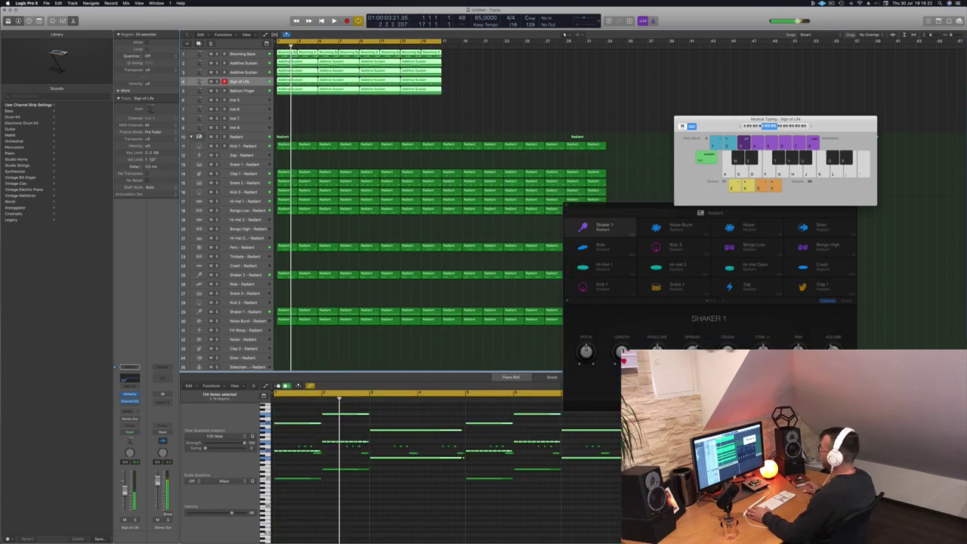
left_click_drag(291, 57, 454, 61)
left_click(406, 123)
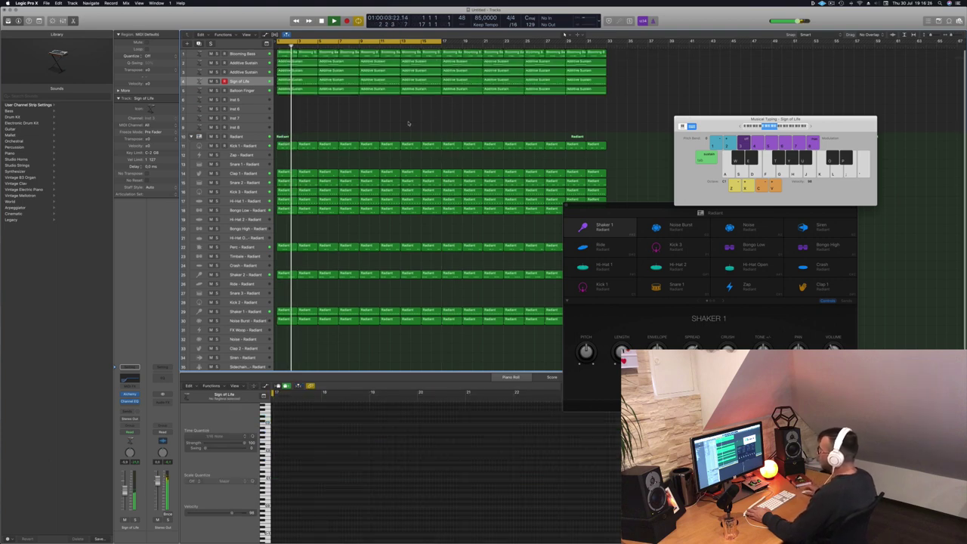
- Select all regions in the arrangement and name them after their tracks
key("super+Left")
key("super+a")
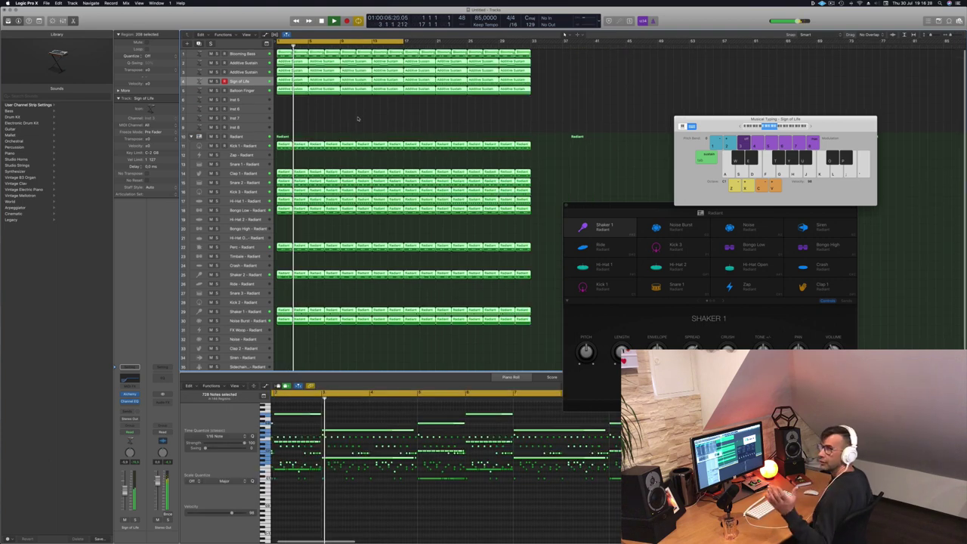
right_click(397, 67)
left_click(404, 68)
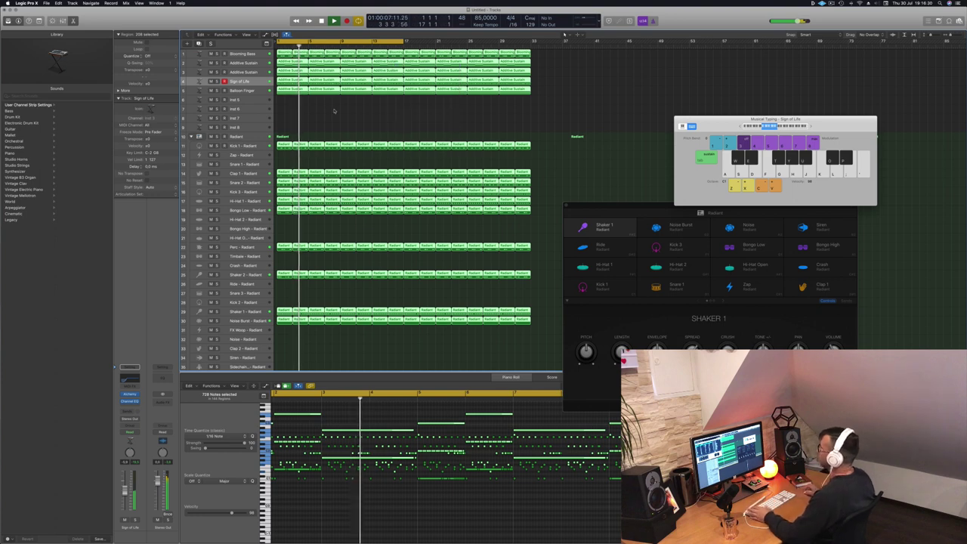
left_click(334, 111)
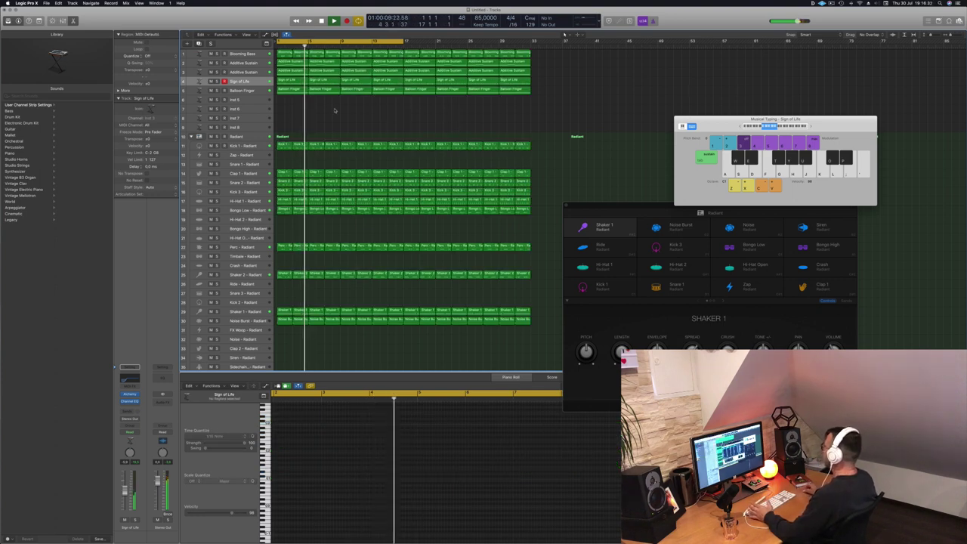
left_click(832, 3)
left_click(734, 25)
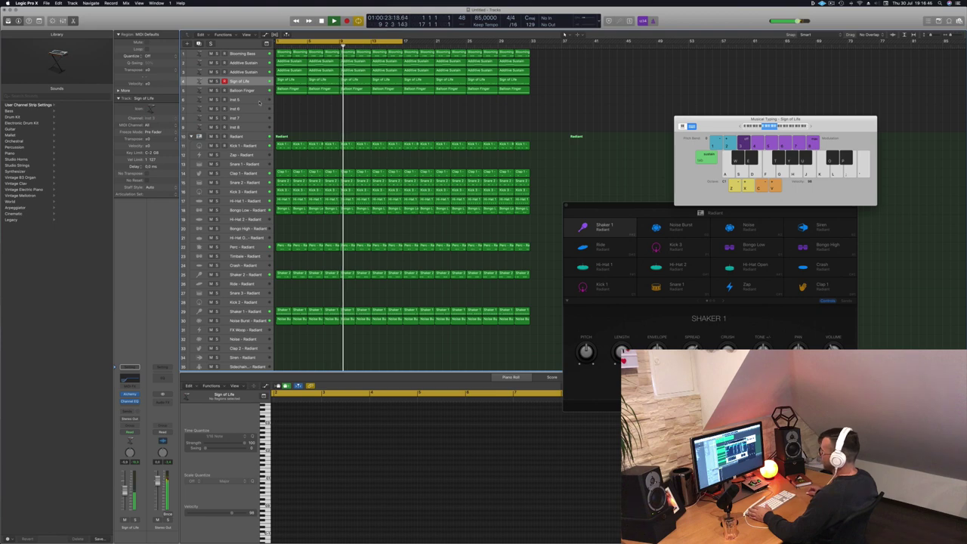
- Open Alchemy on the Inst 5 track and filter its presets to the Leads category
left_click(234, 99)
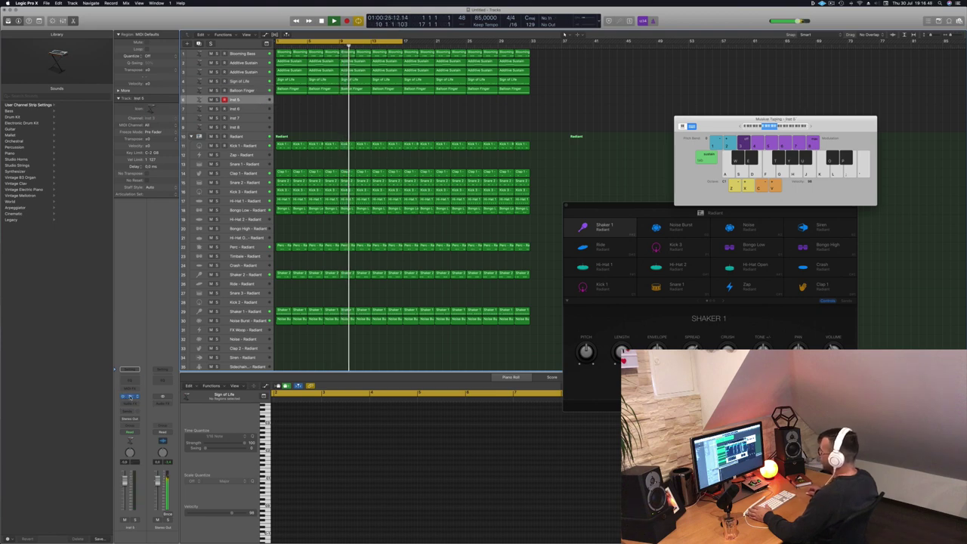
left_click(130, 396)
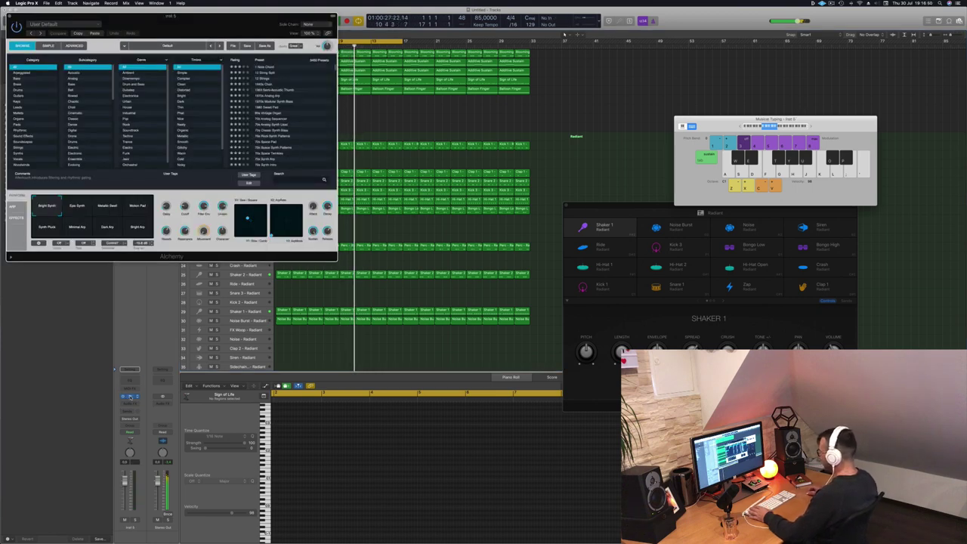
left_click_drag(221, 32, 569, 145)
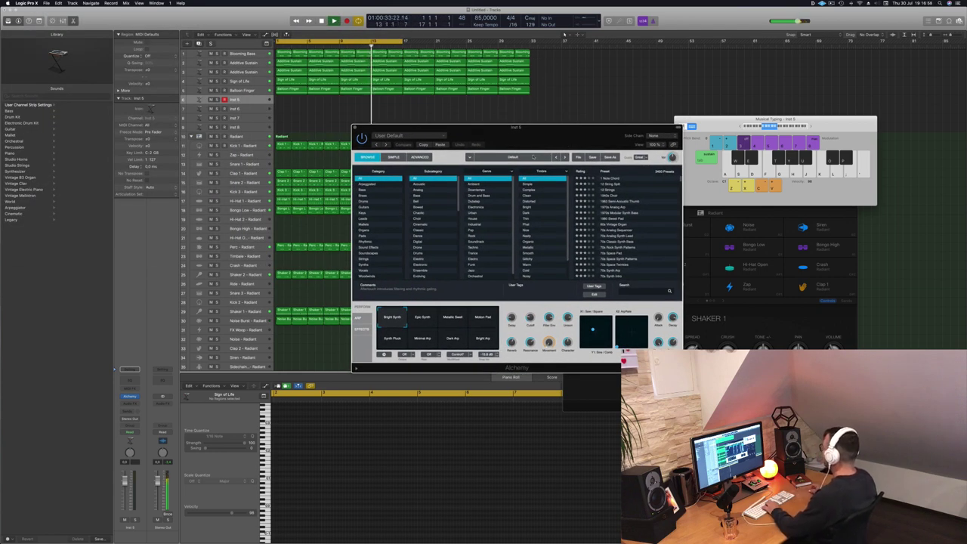
left_click(361, 218)
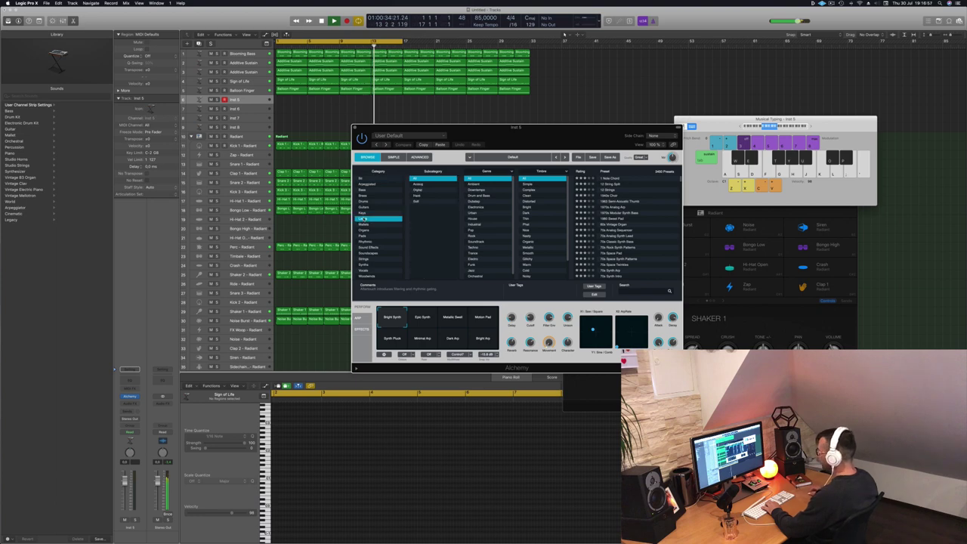
- Add a send to Bus 5 on the Inst 5 track and load the 80s Synth Pop Lead preset
left_click(130, 414)
mouse_move(147, 422)
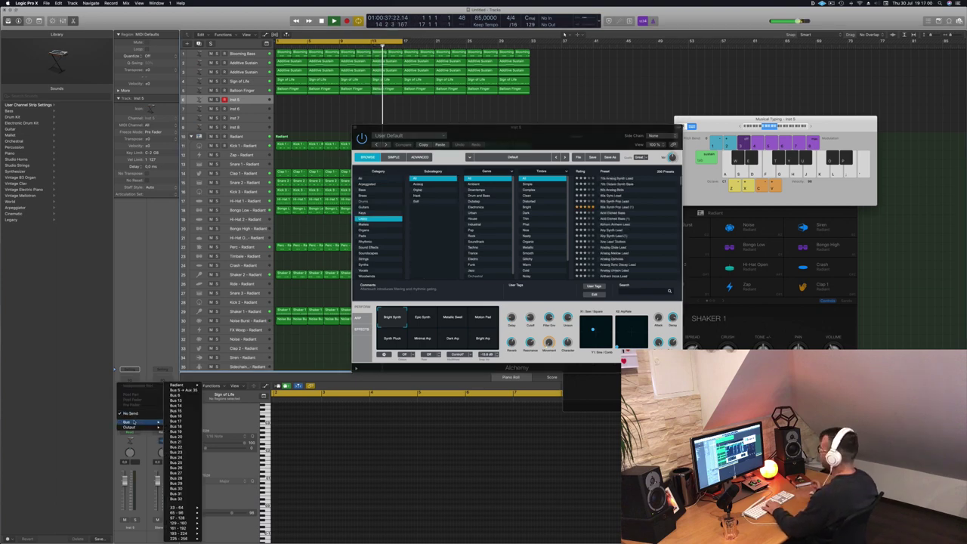
left_click(181, 390)
left_click_drag(541, 133, 581, 129)
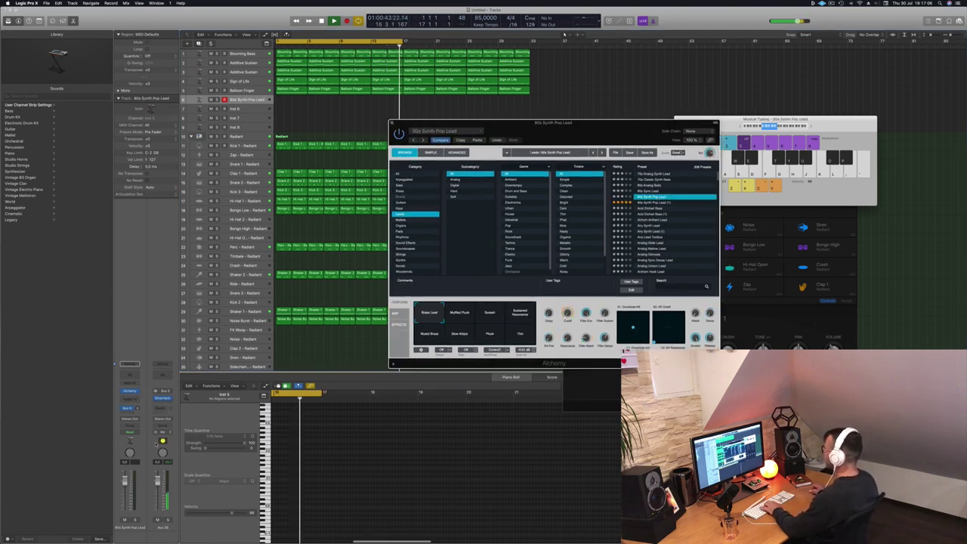
- Try out the 80s Synth Pop Lead sound over the beat, audition its Muffled Pluck variation and choose Sustain
key("Return")
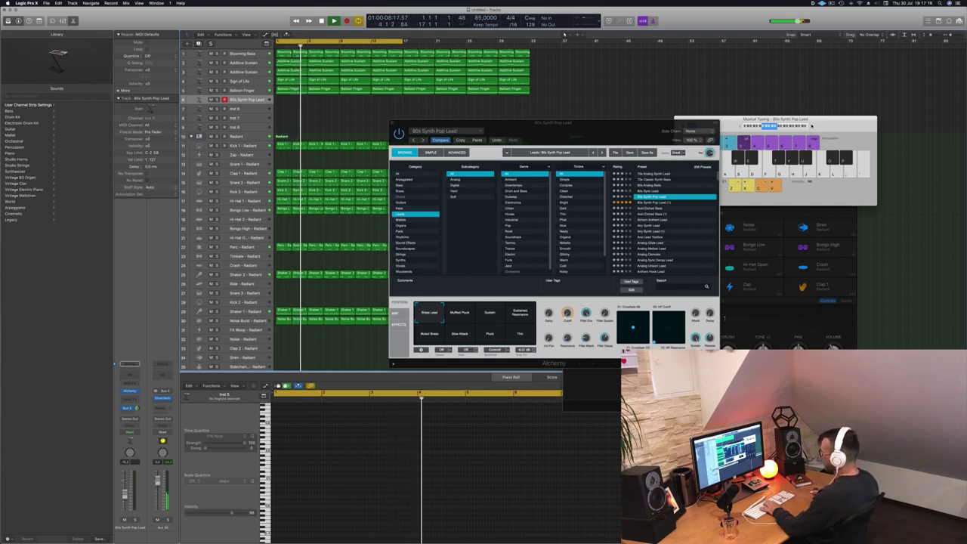
key("Tab")
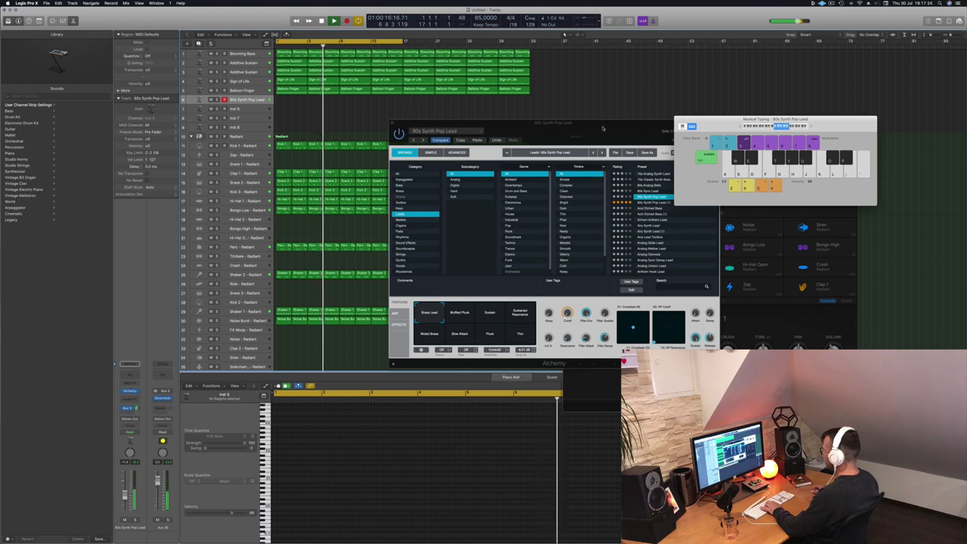
left_click_drag(612, 129, 579, 137)
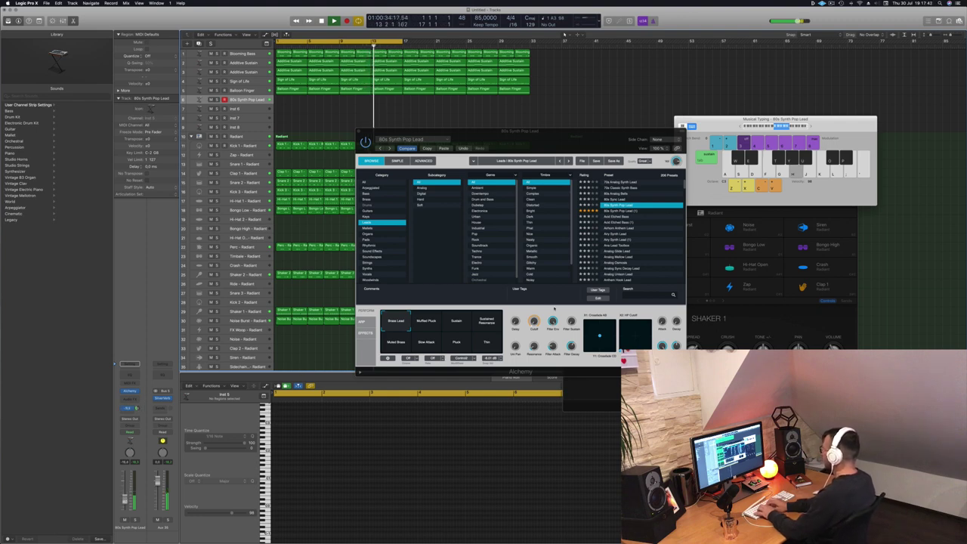
left_click(539, 302)
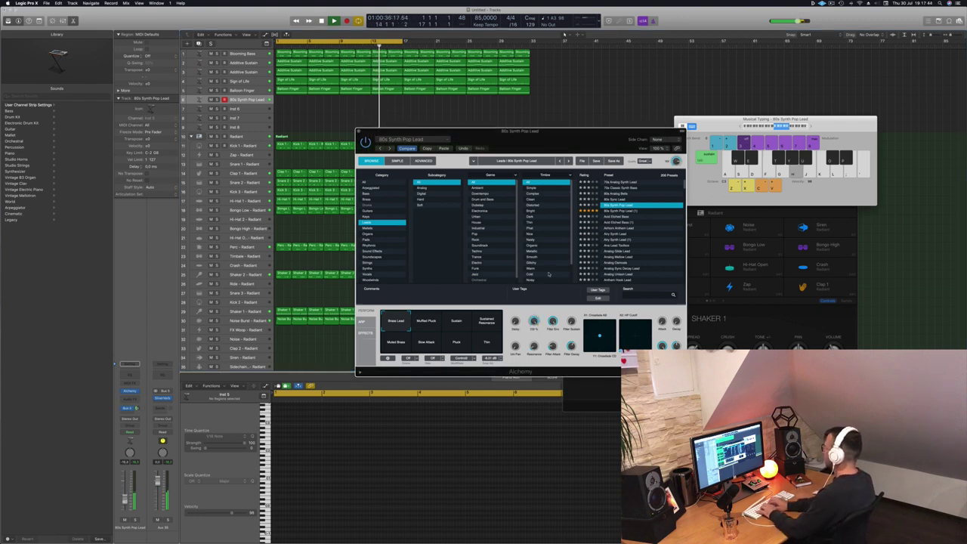
left_click(431, 322)
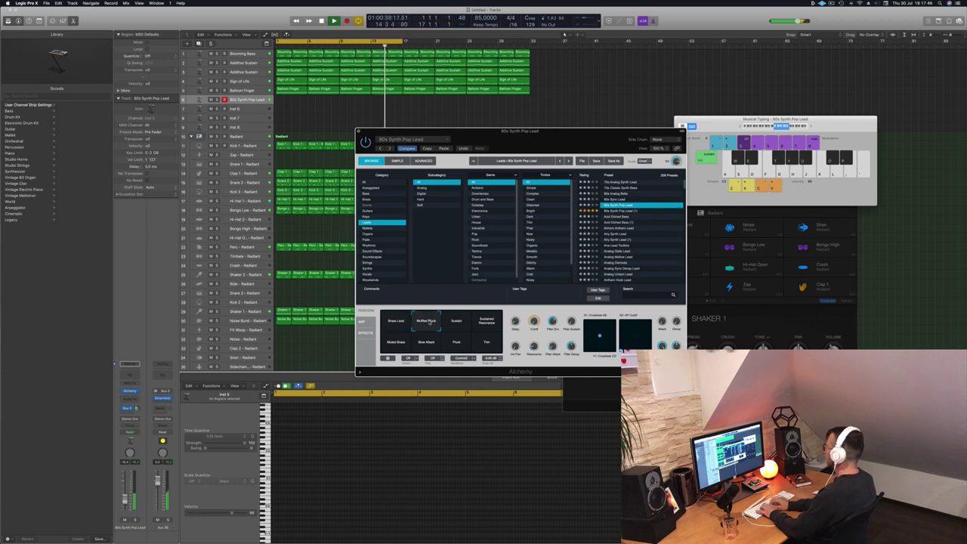
left_click(458, 323)
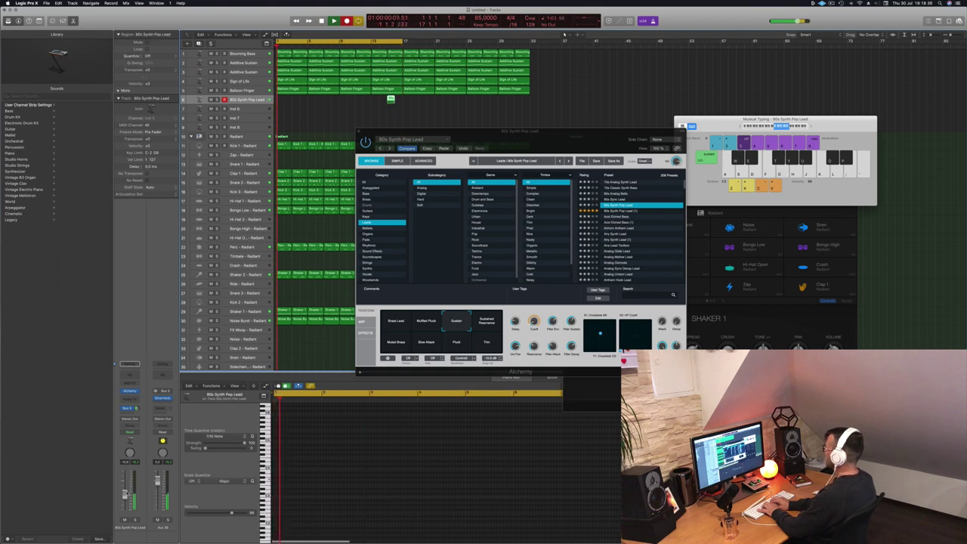
- Record an 80s Synth Pop Lead melody over the beat up to about bar 16, and stop the take
key("o")
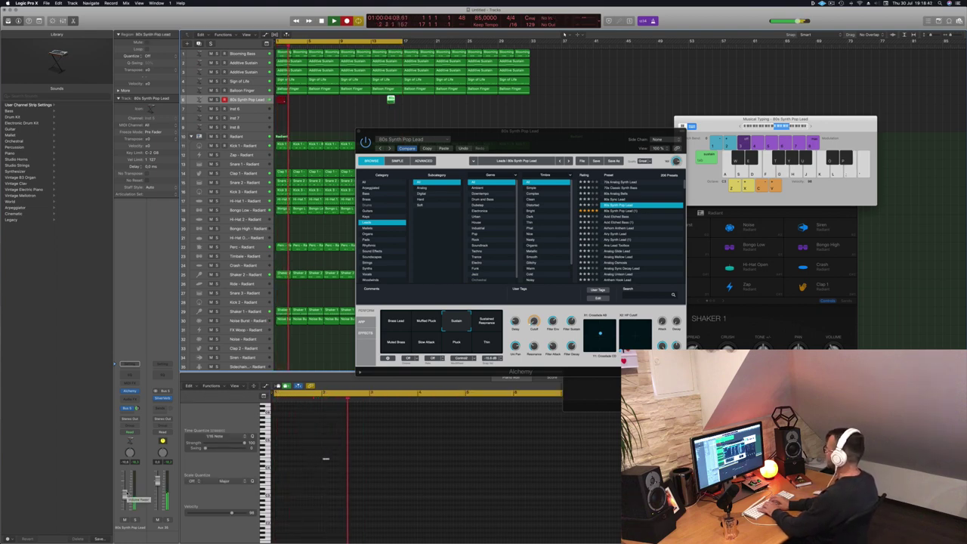
key("g")
key("h")
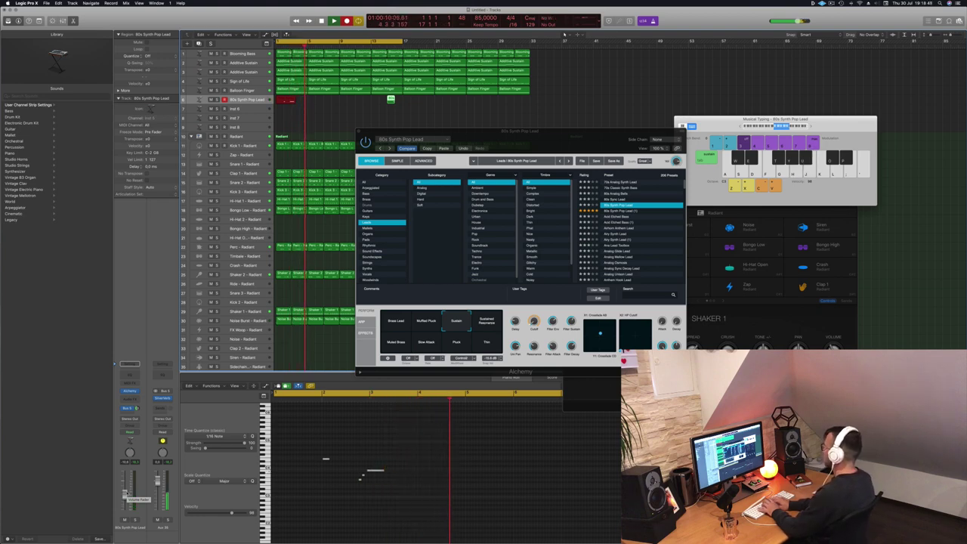
key("k")
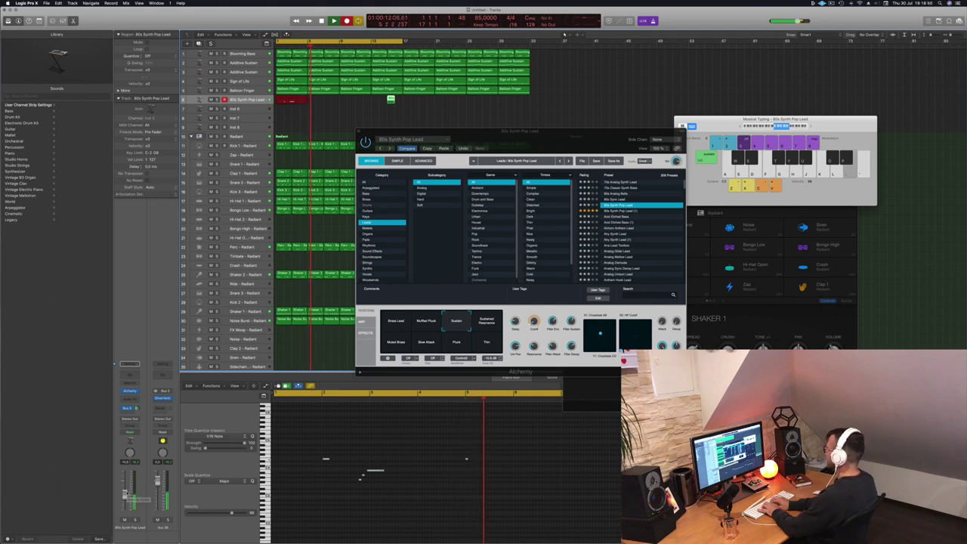
key("g")
key("j")
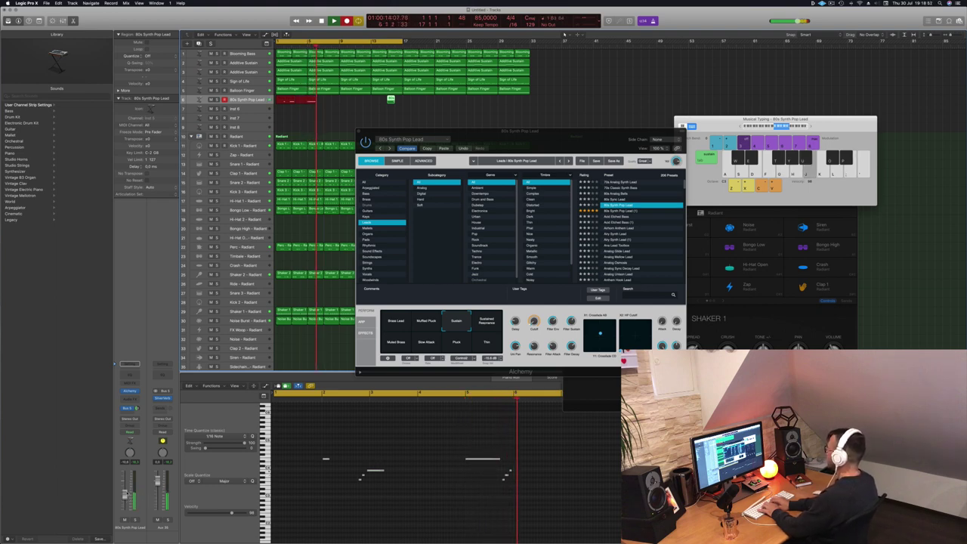
key("j")
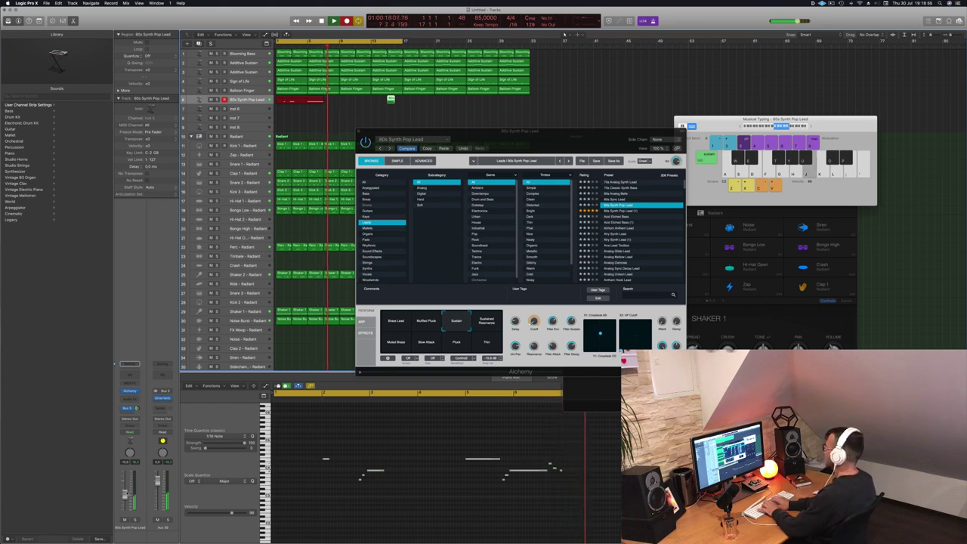
key("j")
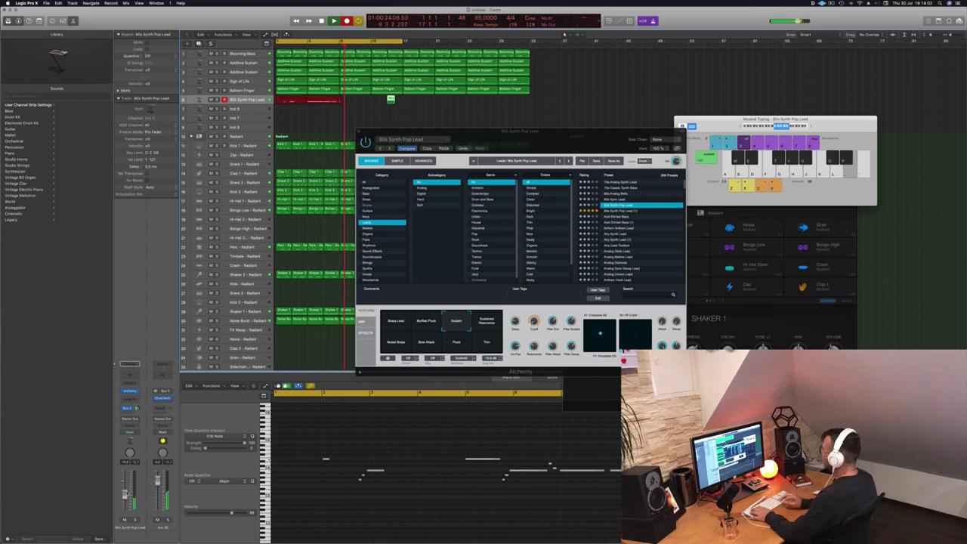
key("j")
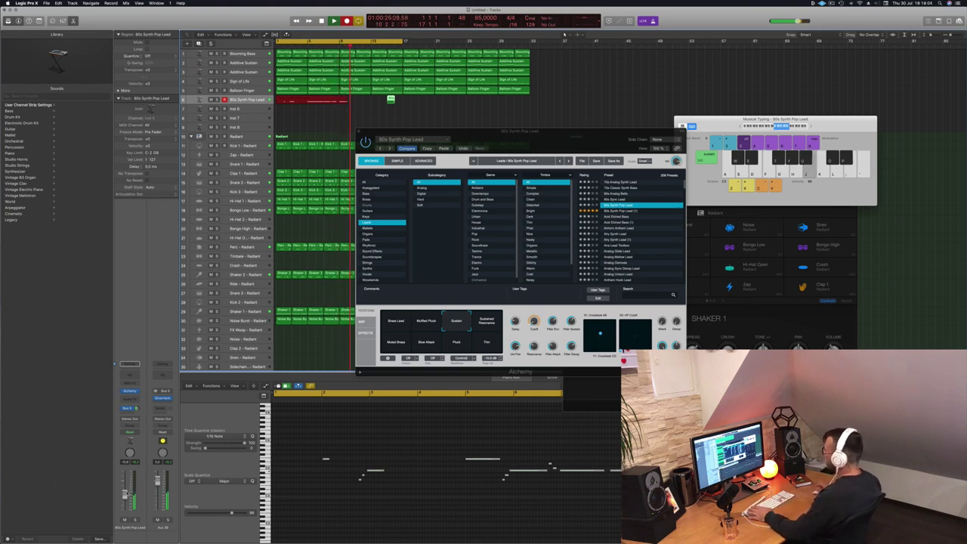
key("k")
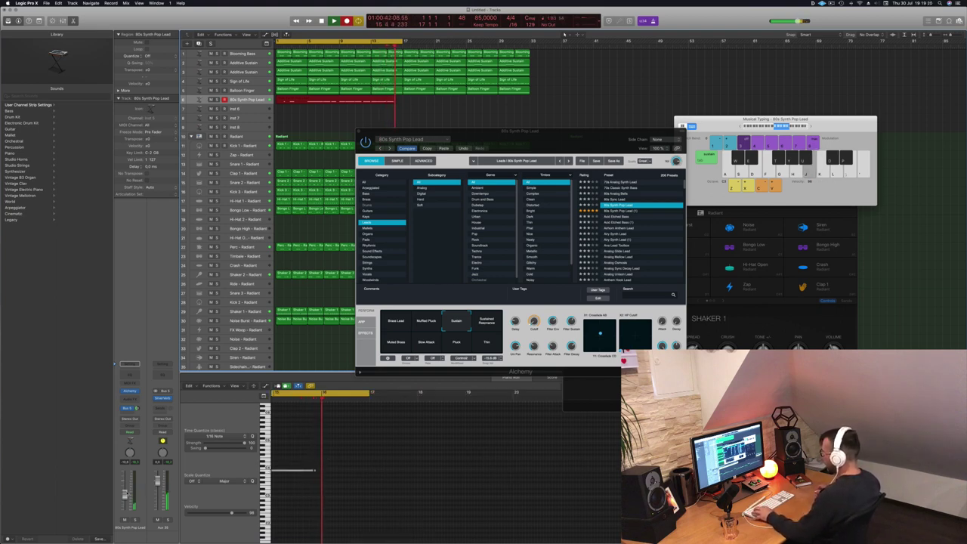
key("space")
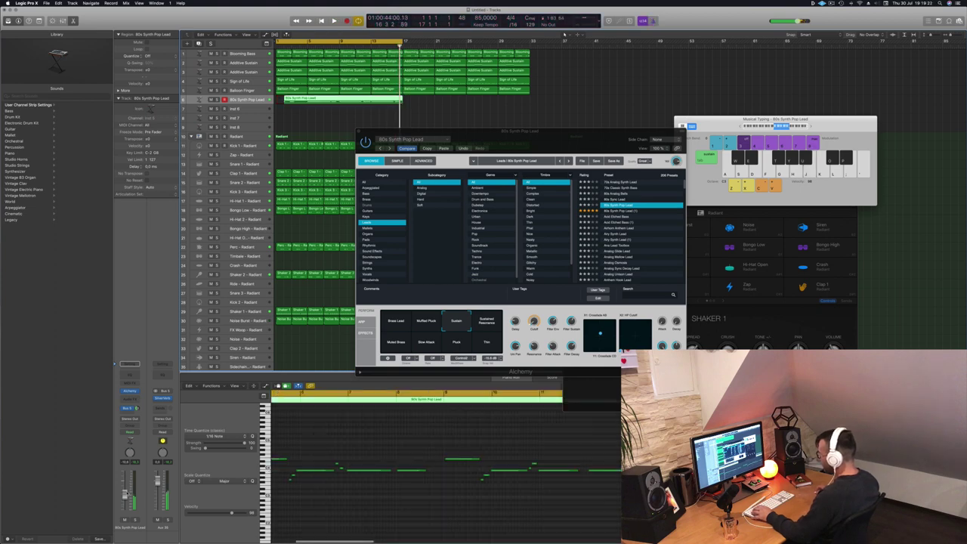
- Split the recorded lead region at bar 5, splitting crossing notes, and replace its opening part by moving the remainder to bar 1
key("Return")
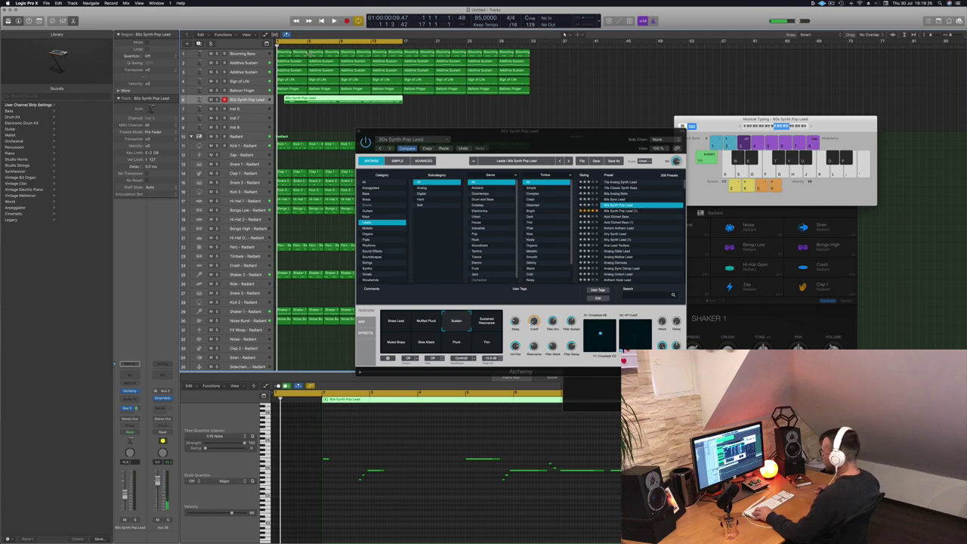
left_click(300, 100)
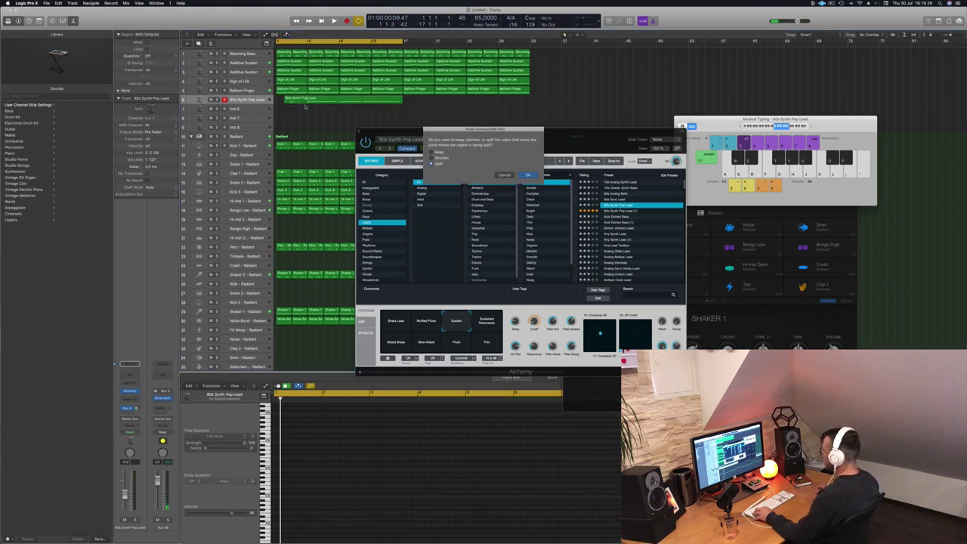
left_click(529, 175)
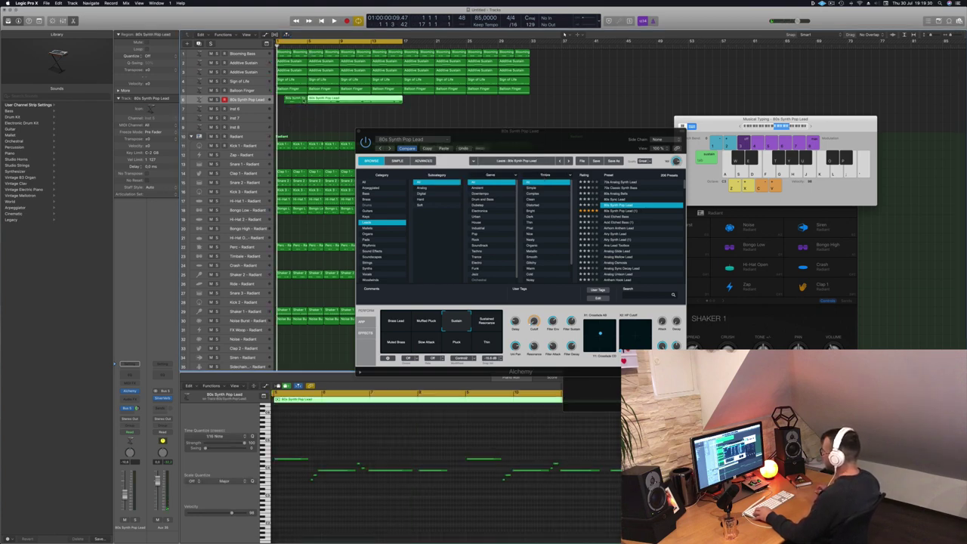
left_click_drag(317, 101, 309, 104)
- Play the moved lead region from the start and check the timing of its notes, especially the first one
key("space")
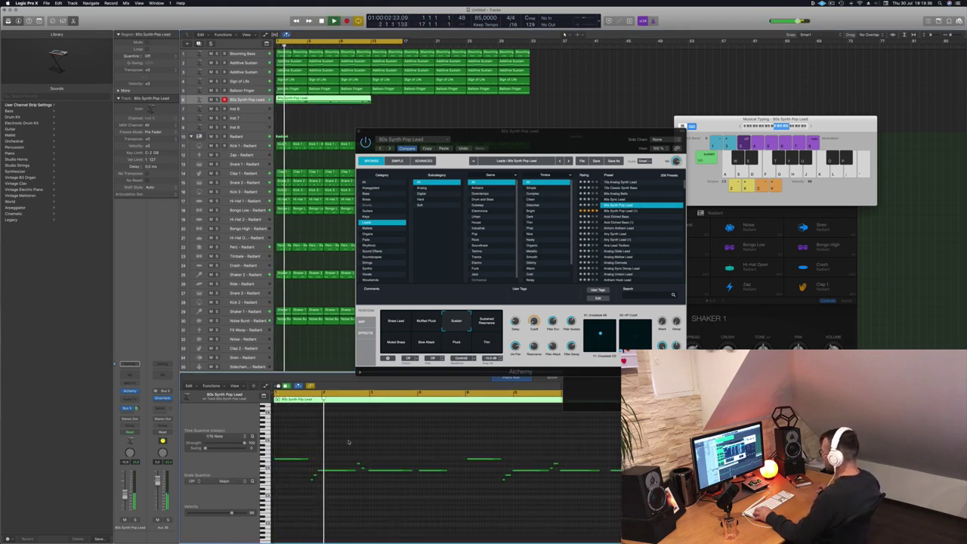
key("super+a")
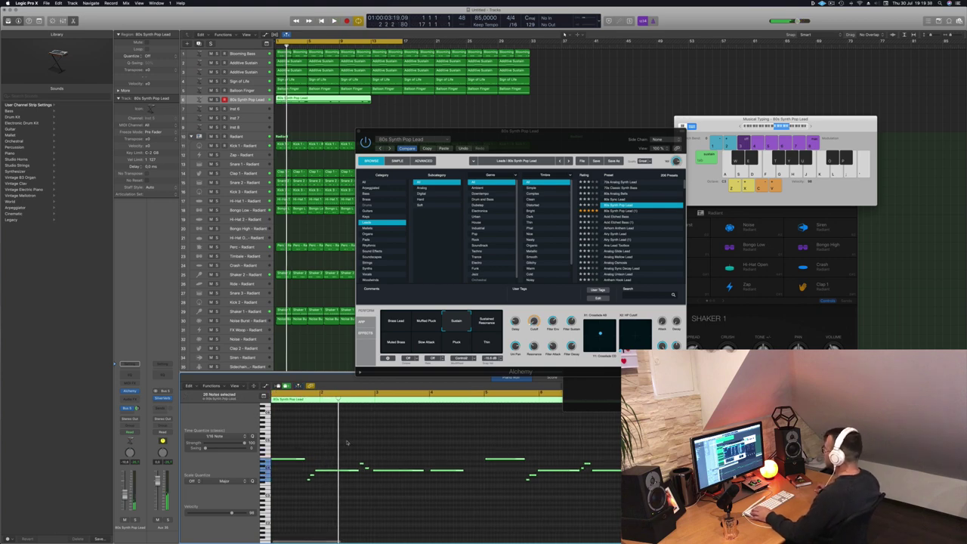
key("space")
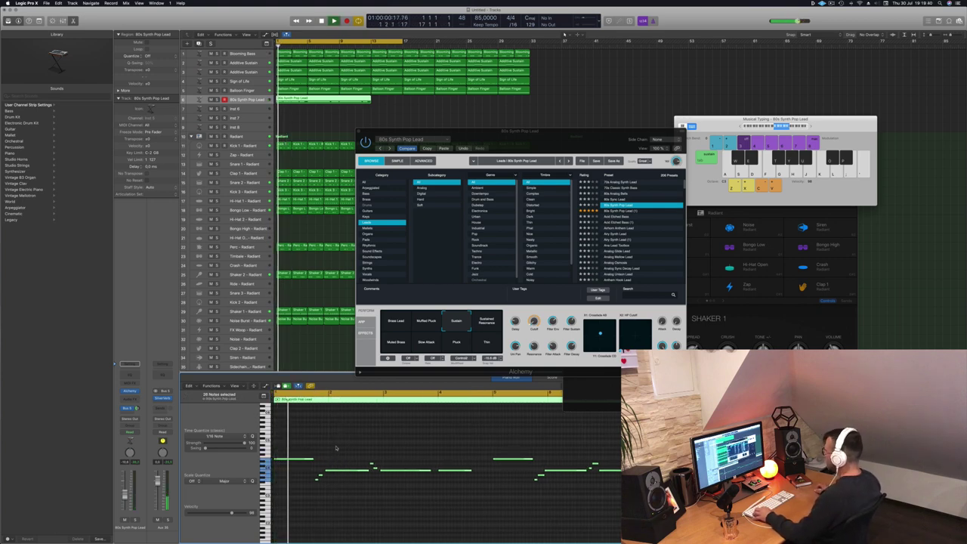
left_click(308, 449)
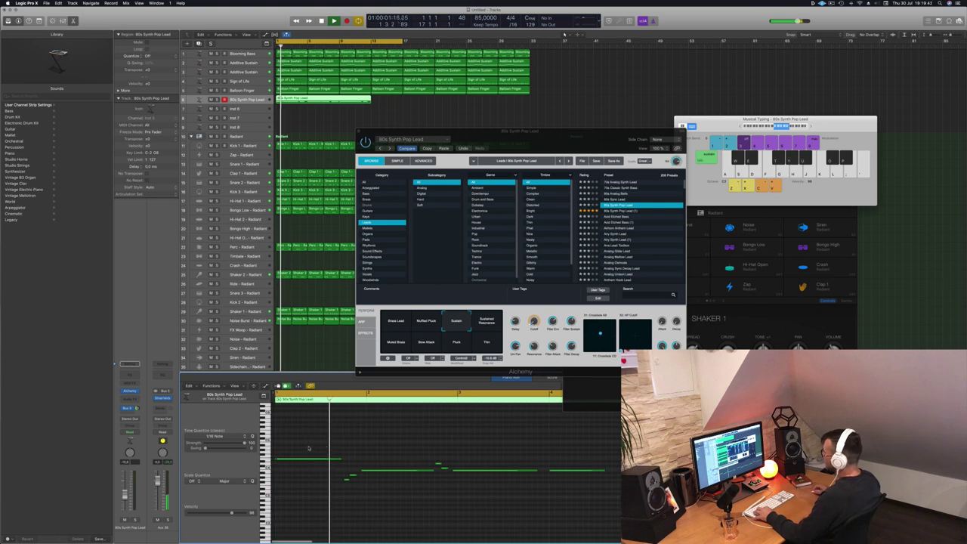
left_click(275, 460)
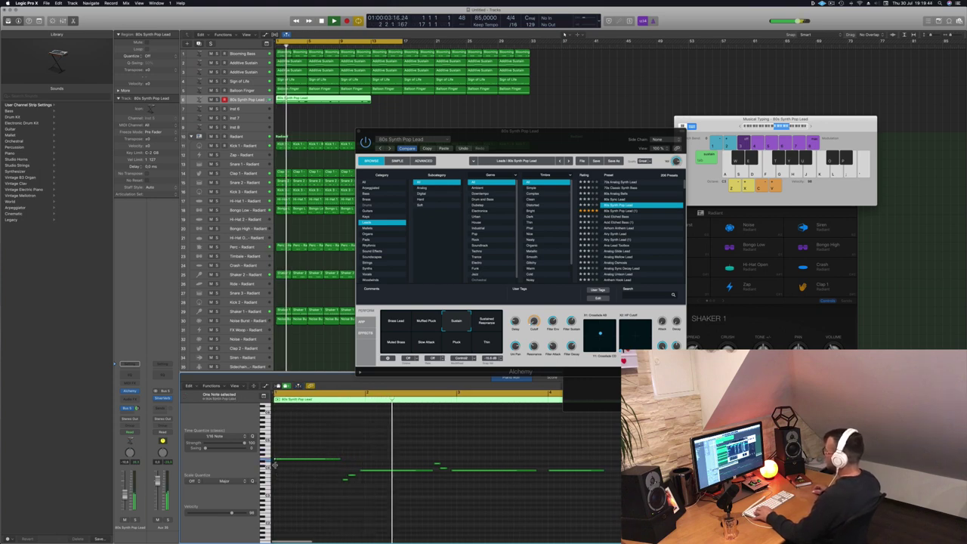
key("space")
left_click(306, 449)
key("space")
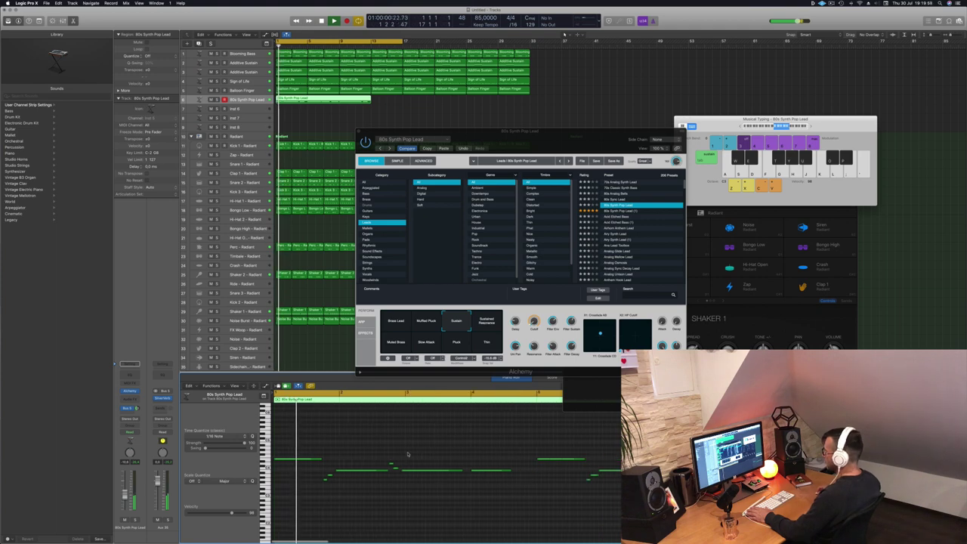
- Trim the lead region to its first four bars by splitting at bar 5, and place a copy of it at bar 9
left_click_drag(557, 137, 581, 135)
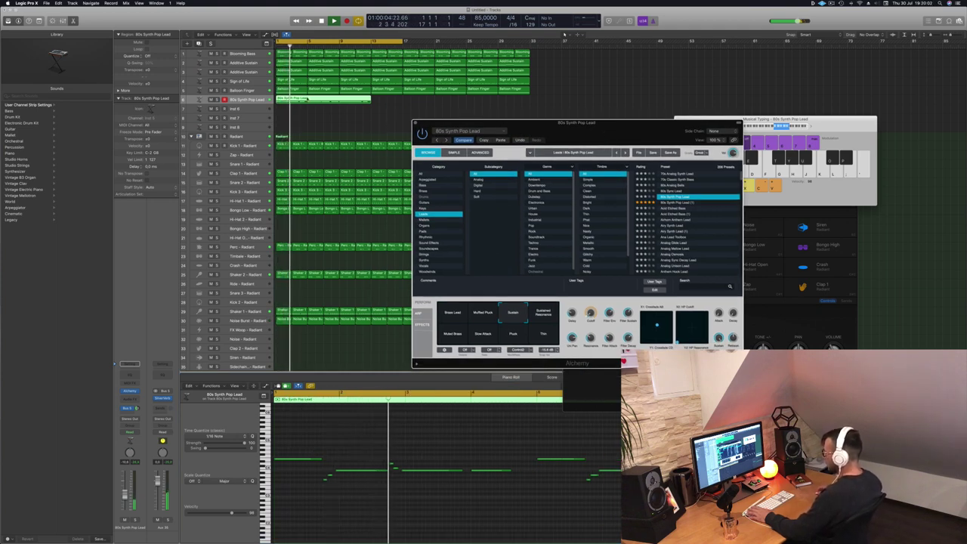
left_click(308, 111)
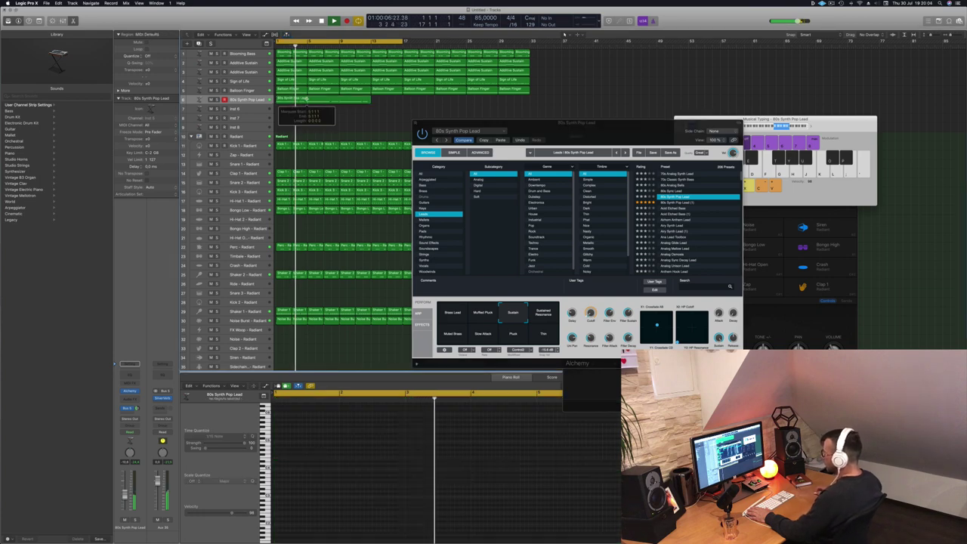
key("Delete")
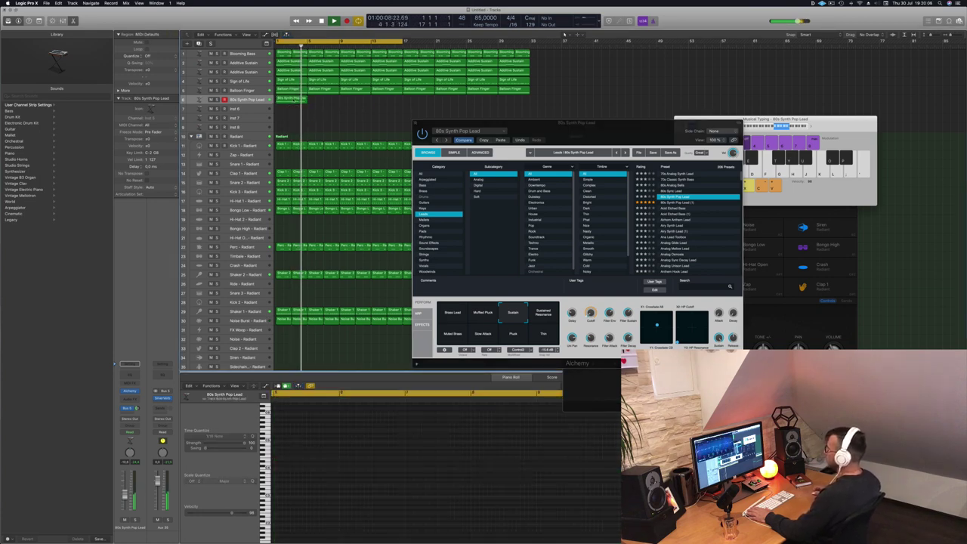
key("super+z")
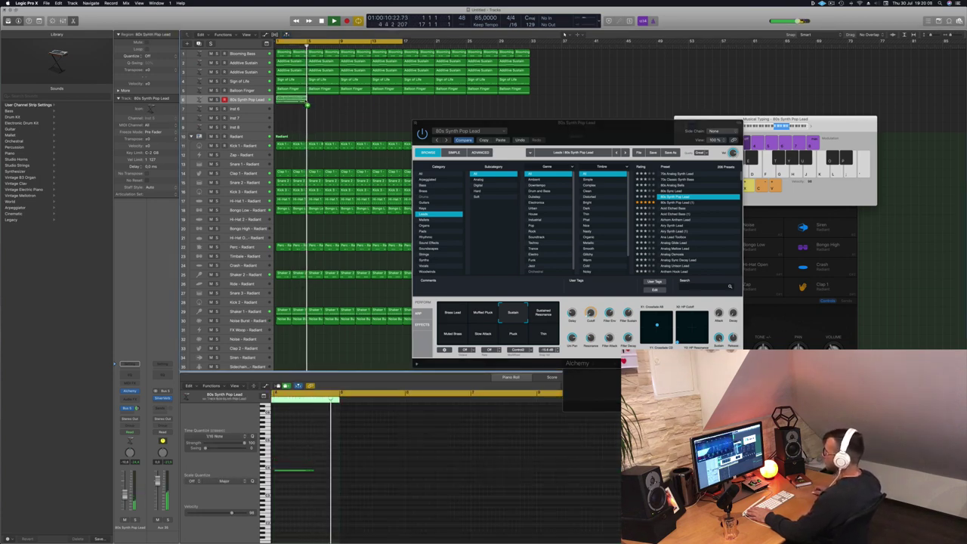
key("super+t")
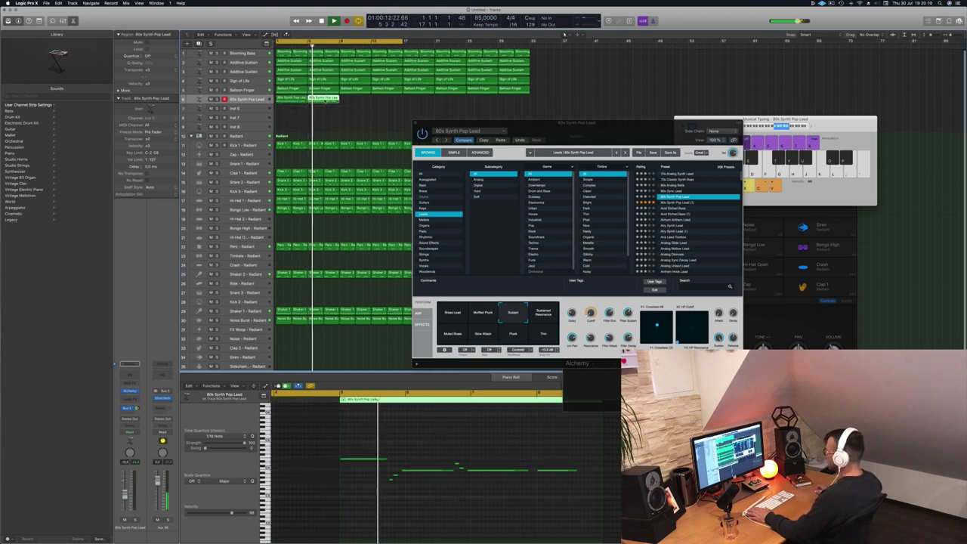
left_click_drag(327, 99, 354, 99)
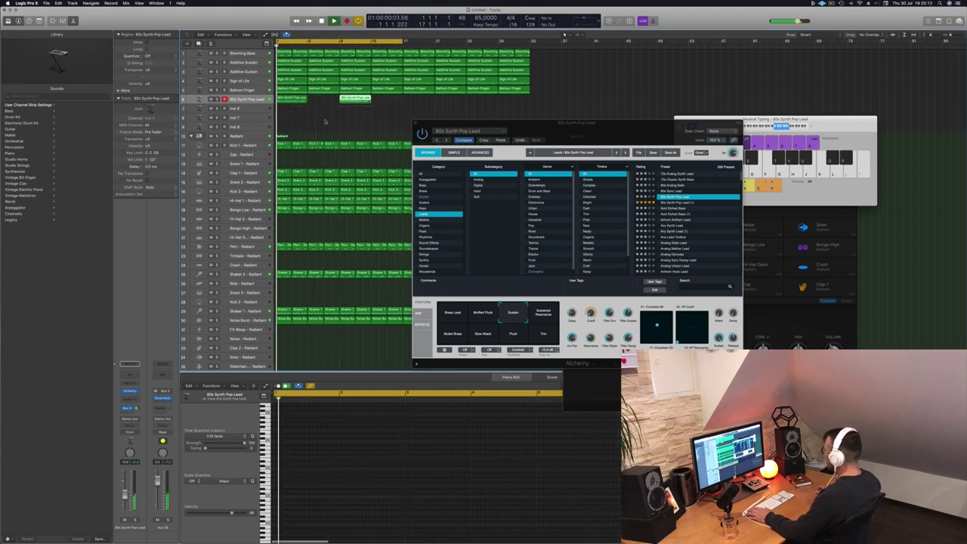
- Add a Channel EQ to the 80s Synth Pop Lead track and cut its low frequencies
left_click_drag(550, 135, 464, 132)
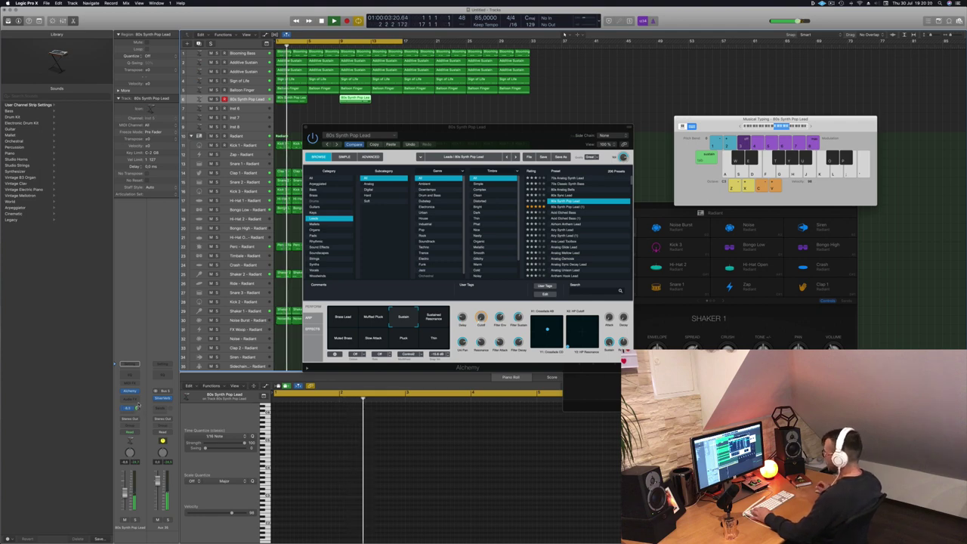
key("Return")
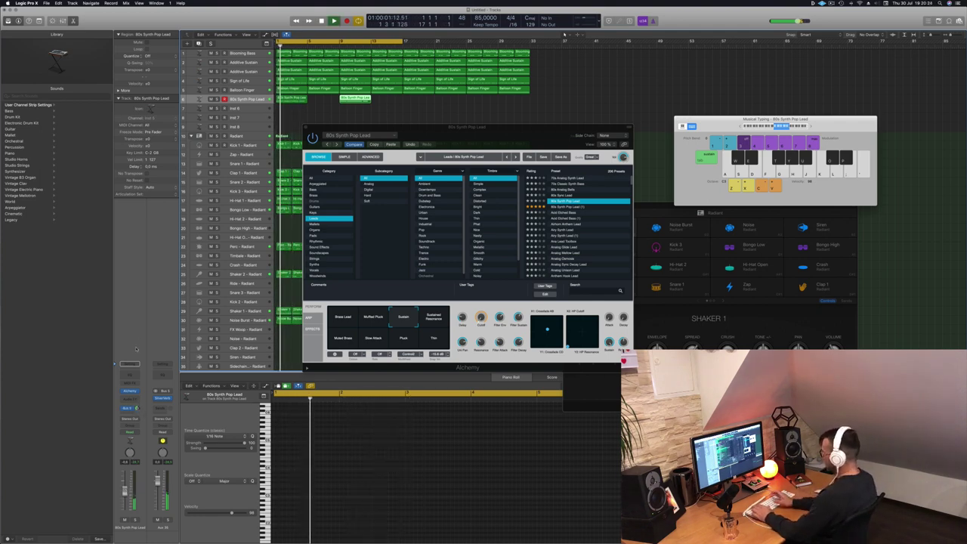
left_click(130, 365)
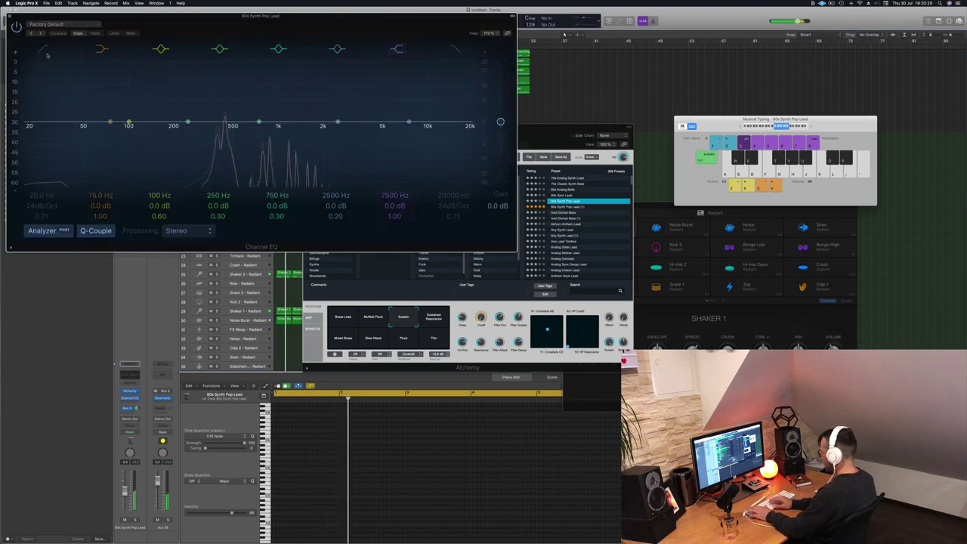
left_click_drag(30, 129, 170, 138)
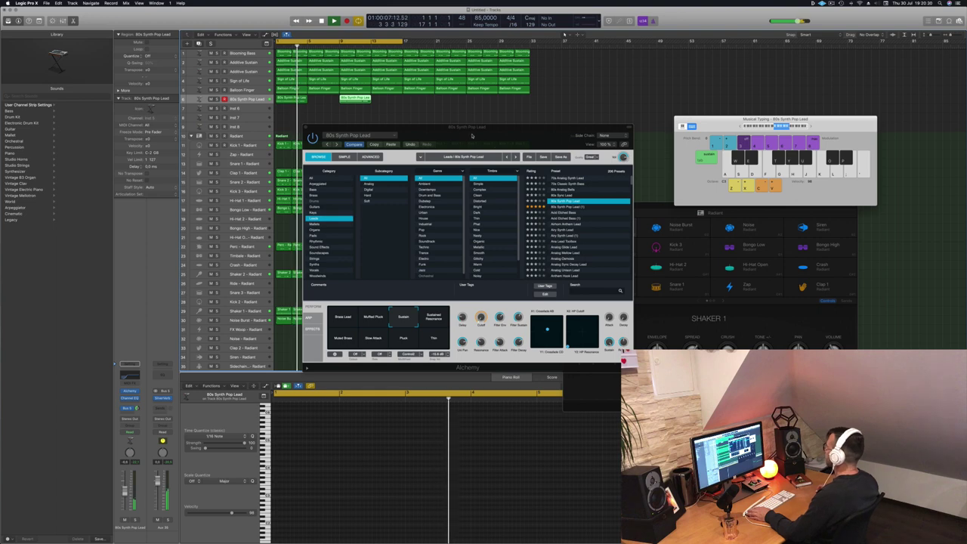
- Move the Alchemy window aside and save the project as a package named Episode 123 guys in the Logic folder
left_click_drag(467, 127, 670, 103)
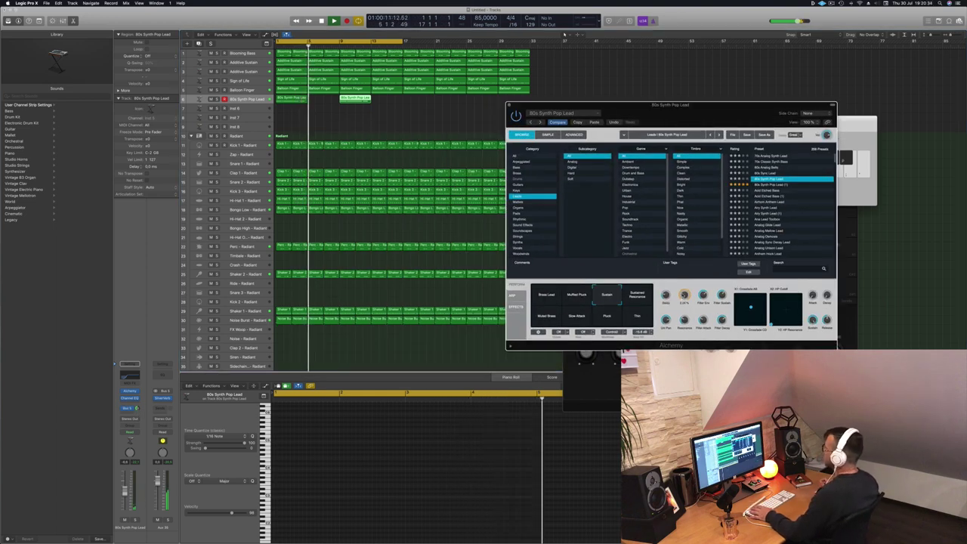
left_click_drag(663, 108, 611, 87)
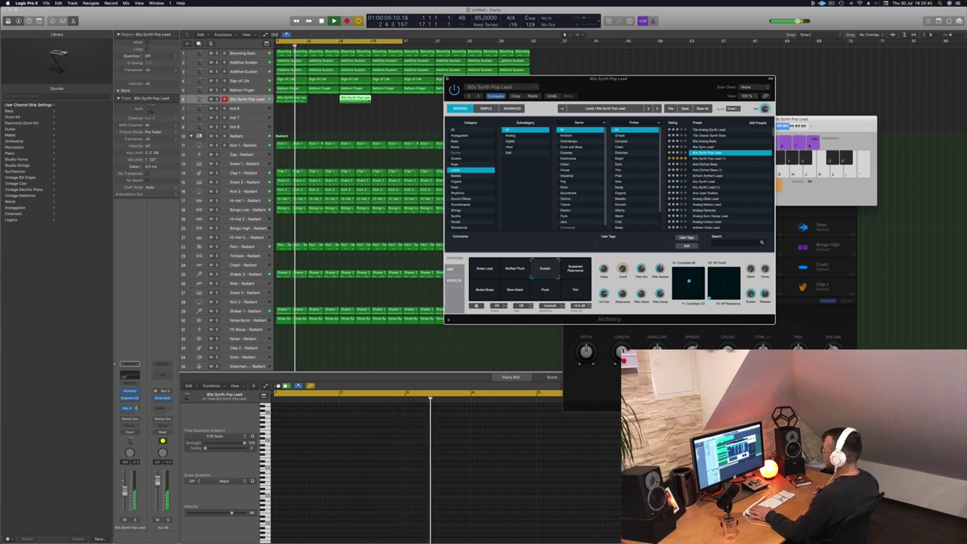
key("super+shift+s")
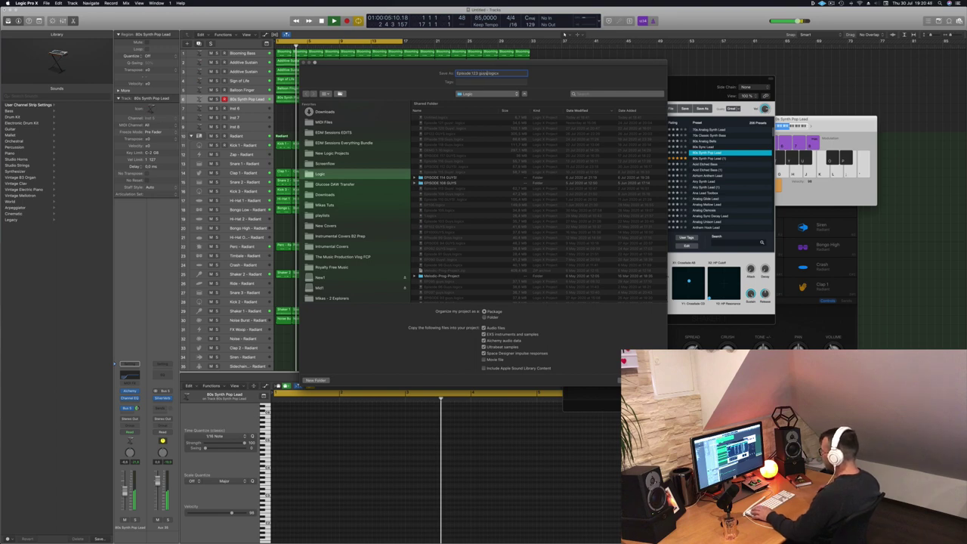
key("Escape")
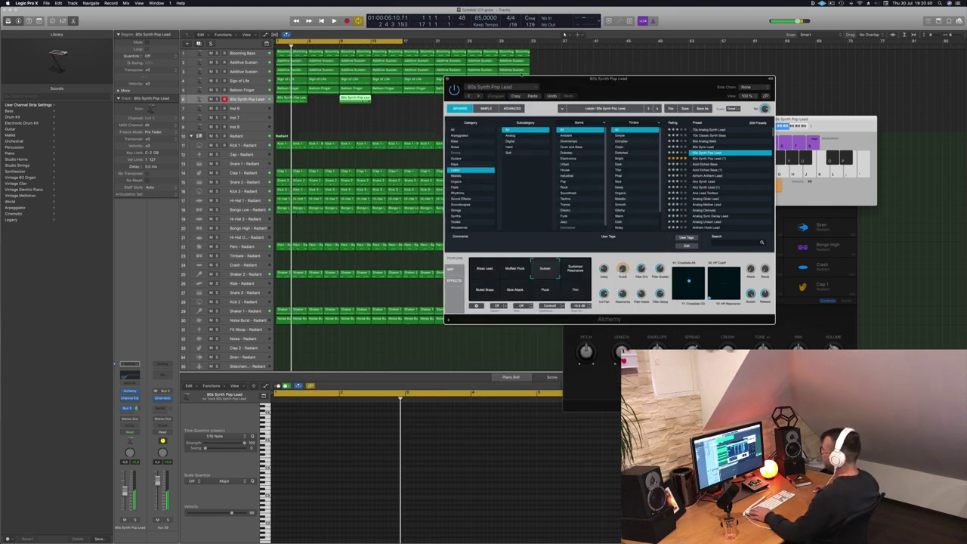
- Clear the region selection, reposition the Alchemy window and listen to the beat with the lead melody from the start
left_click_drag(614, 79, 660, 76)
key("space")
left_click(384, 121)
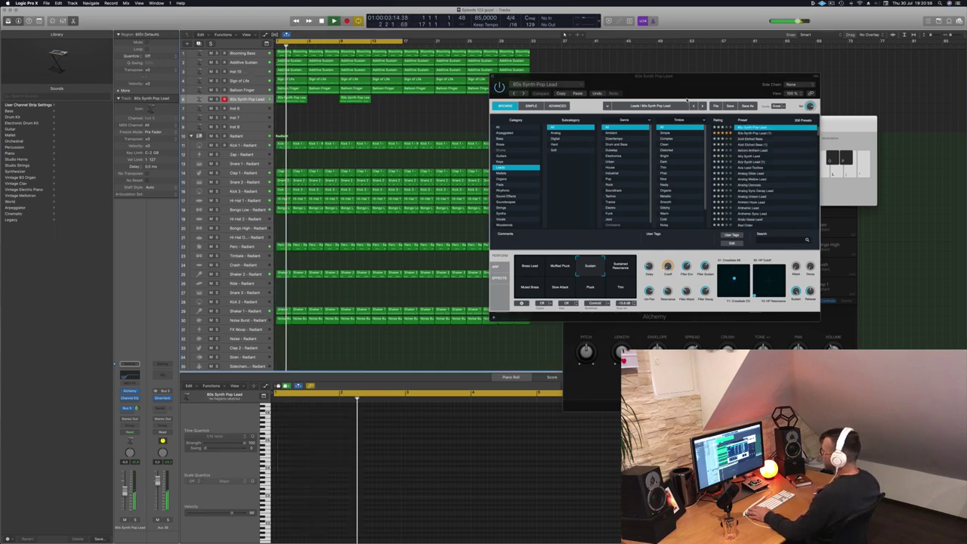
left_click_drag(701, 78, 610, 134)
key("Return")
- Copy the first 80s Synth Pop Lead region onto the Inst 6 track and delete all its notes except the last
left_click(432, 487)
left_click(491, 471)
left_click_drag(300, 103, 301, 110)
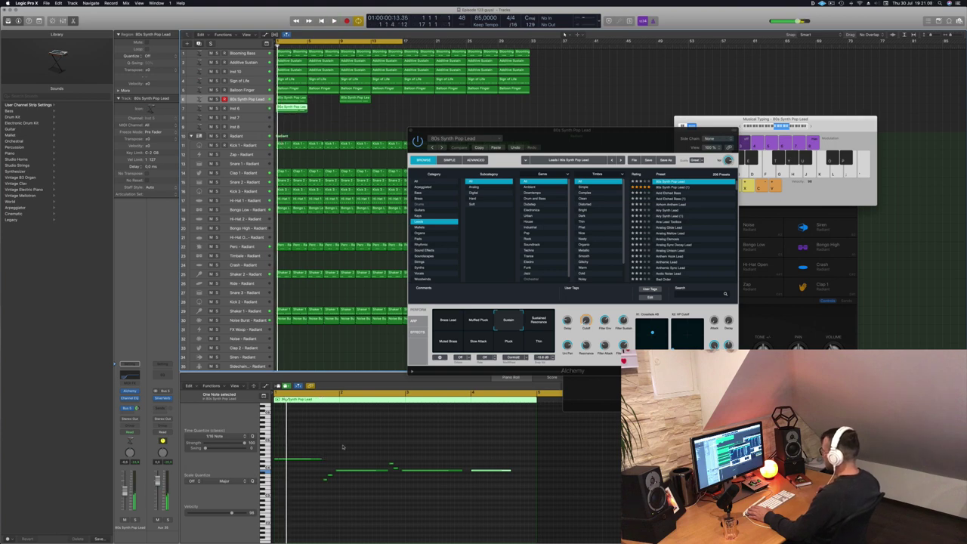
left_click_drag(307, 454, 439, 511)
key("Delete")
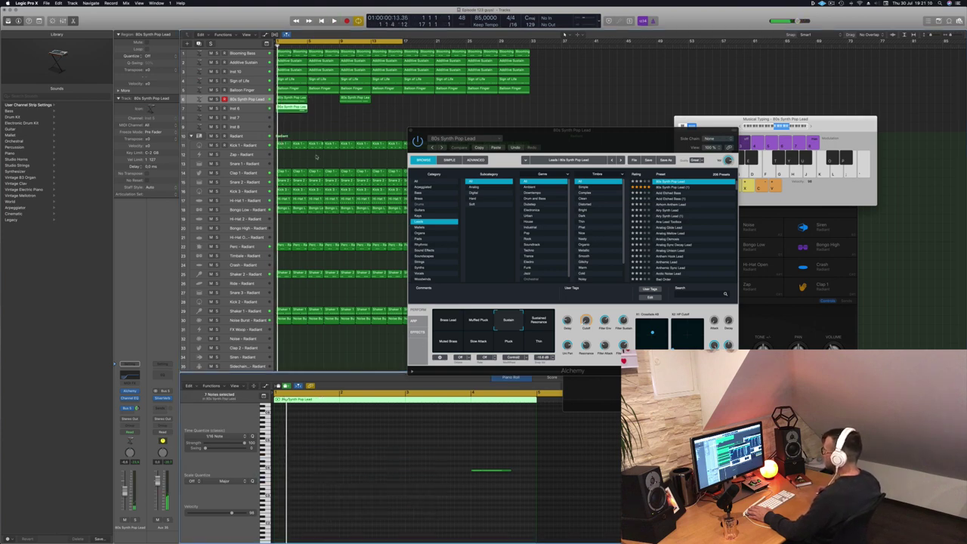
- Duplicate the 80s Synth Pop Lead track with its instrument settings and move the single-note region from Inst 6 onto the duplicate
key("super+z")
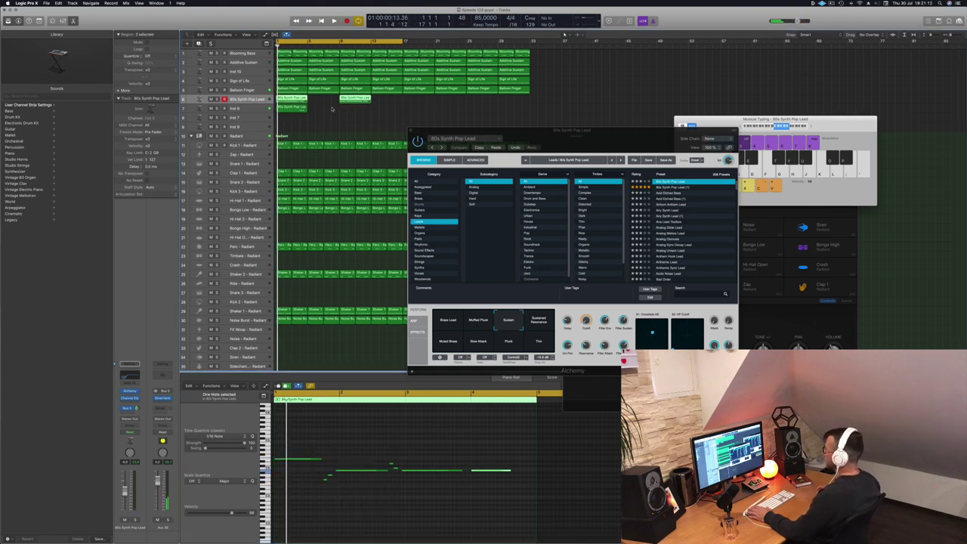
key("super+d")
left_click_drag(298, 123, 261, 110)
- Start playback, open the duplicate track's Alchemy and arrange both Alchemy windows clear of the track list
key("space")
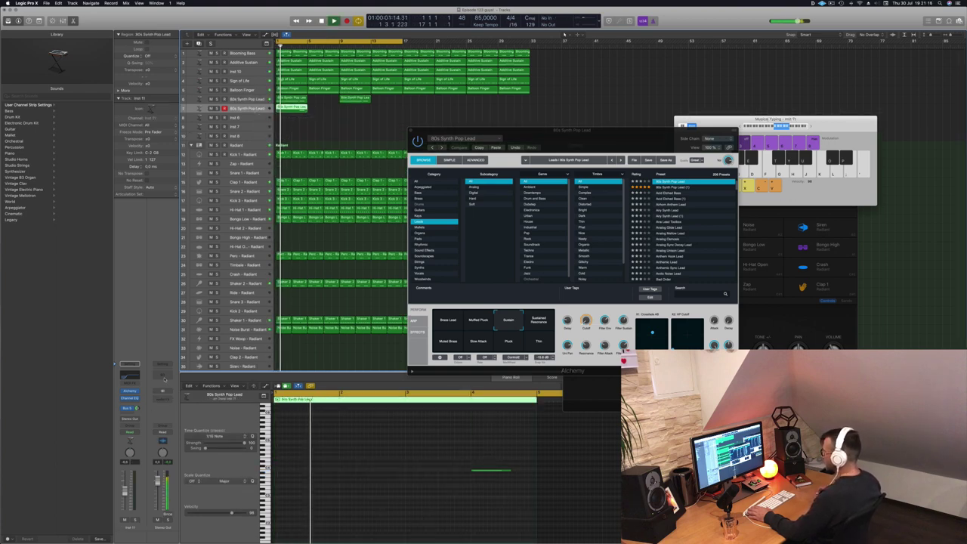
left_click(130, 392)
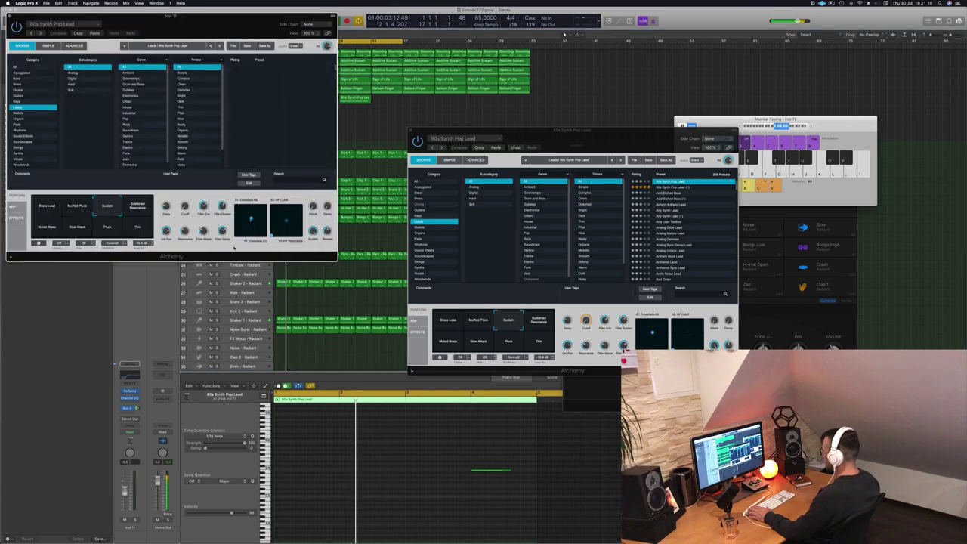
left_click_drag(572, 130, 852, 104)
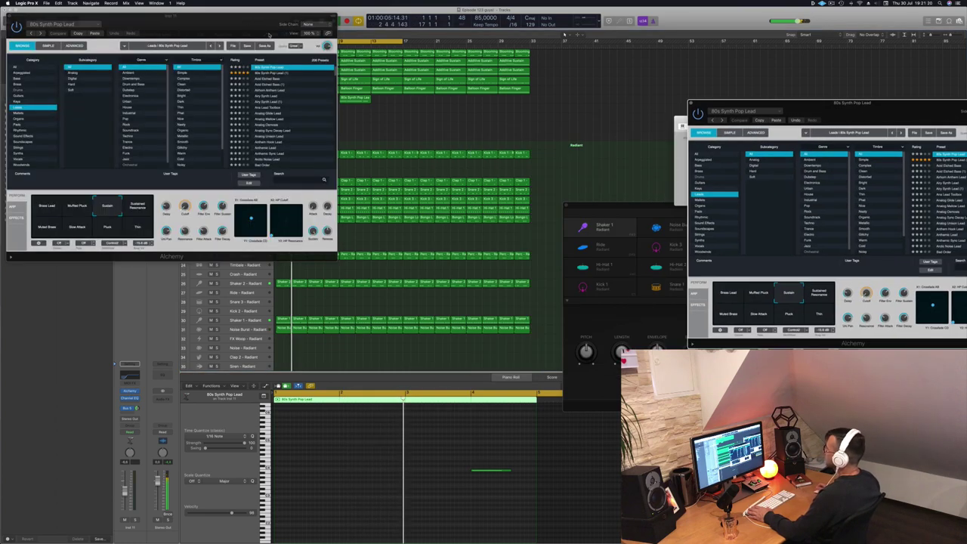
left_click_drag(174, 15, 610, 180)
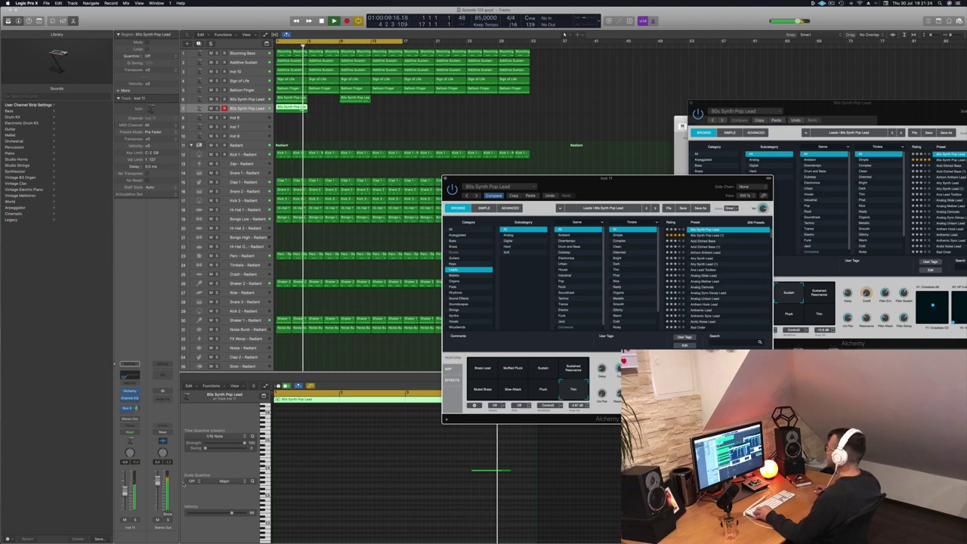
- Audition the Thin and Muted Brass variations on the duplicate lead, adjust its track volume and choose Slow Attack
left_click(565, 35)
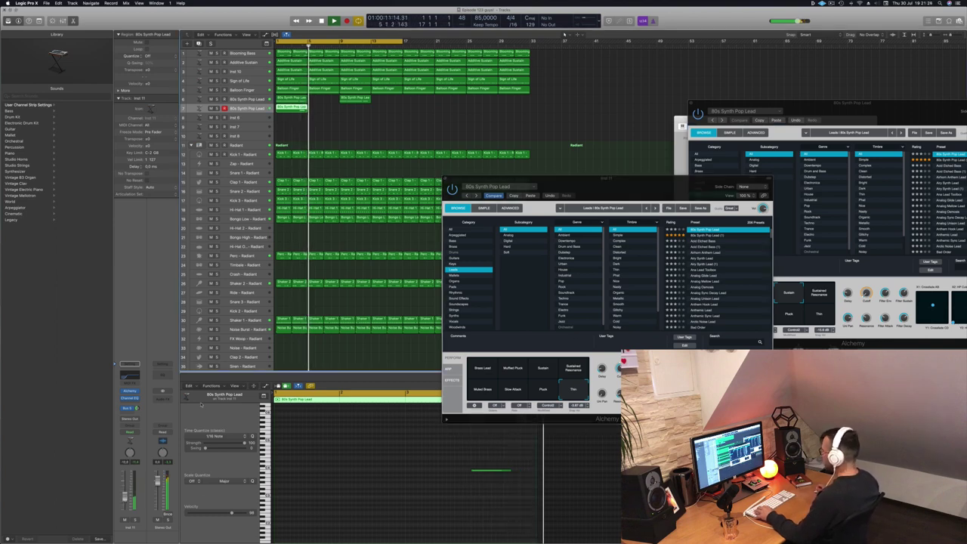
left_click(483, 390)
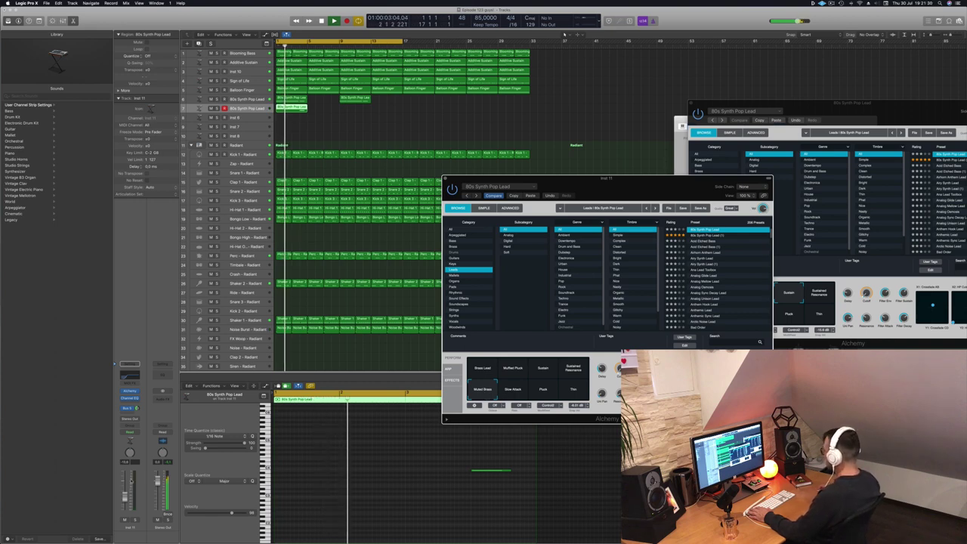
left_click(125, 497)
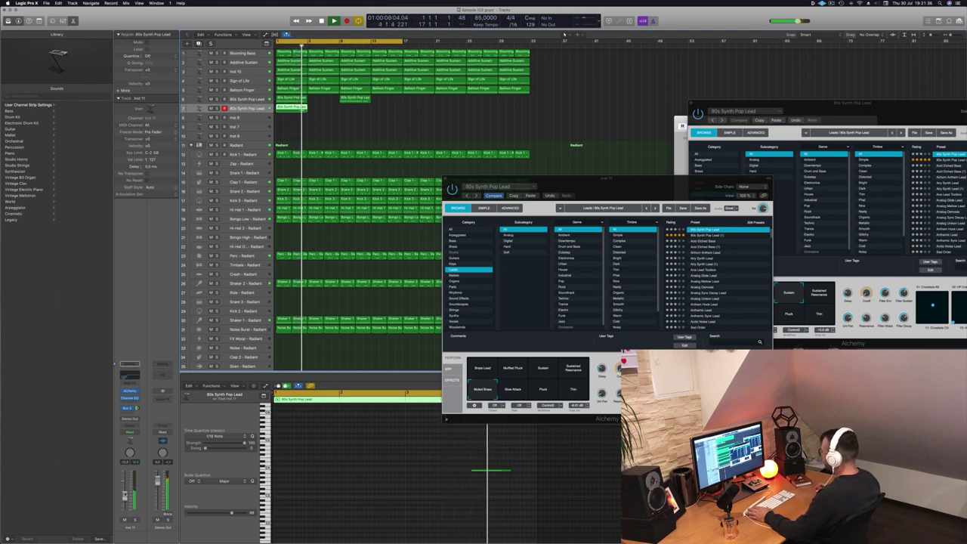
left_click(513, 393)
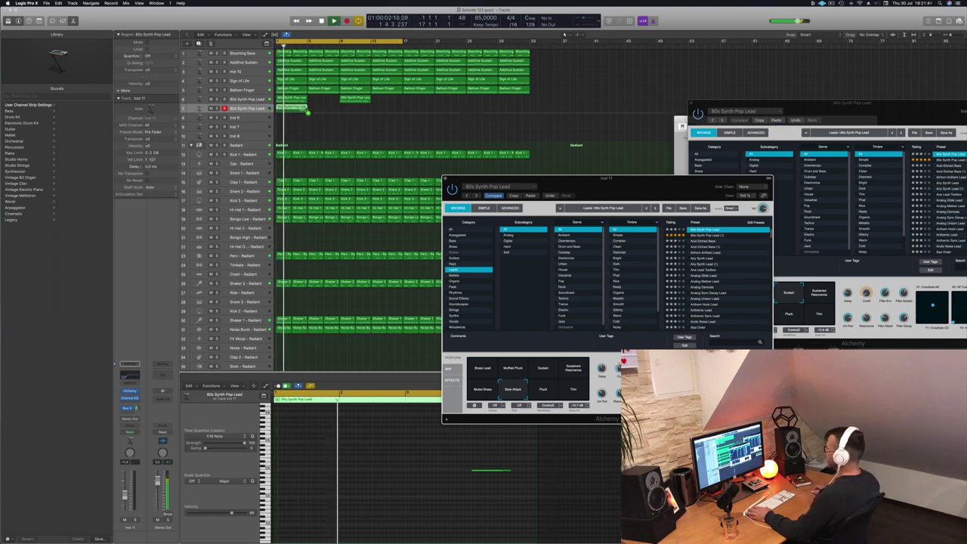
- Repeat the single-note region along its track to bar 17, and delete the last note from both original lead melody regions
left_click_drag(303, 108, 367, 110)
left_click(347, 126)
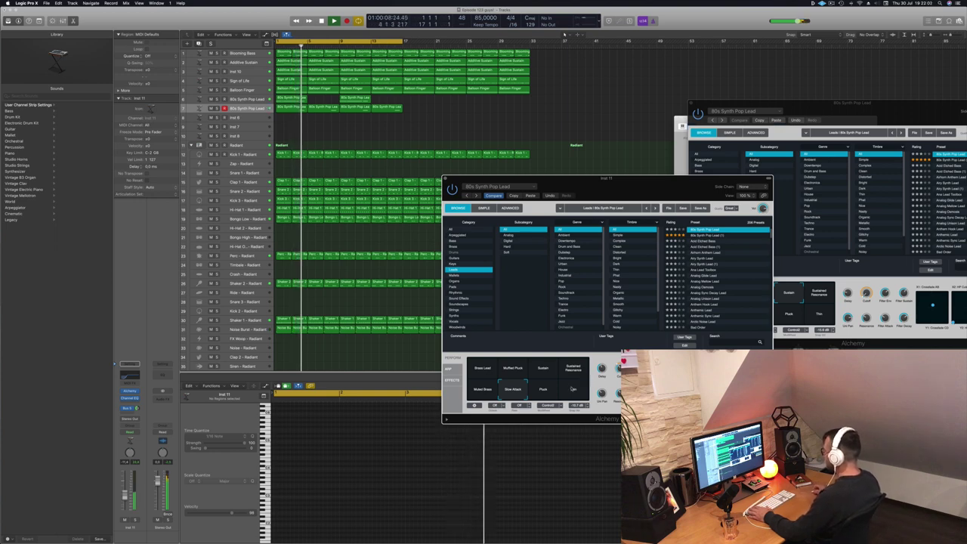
left_click(291, 98)
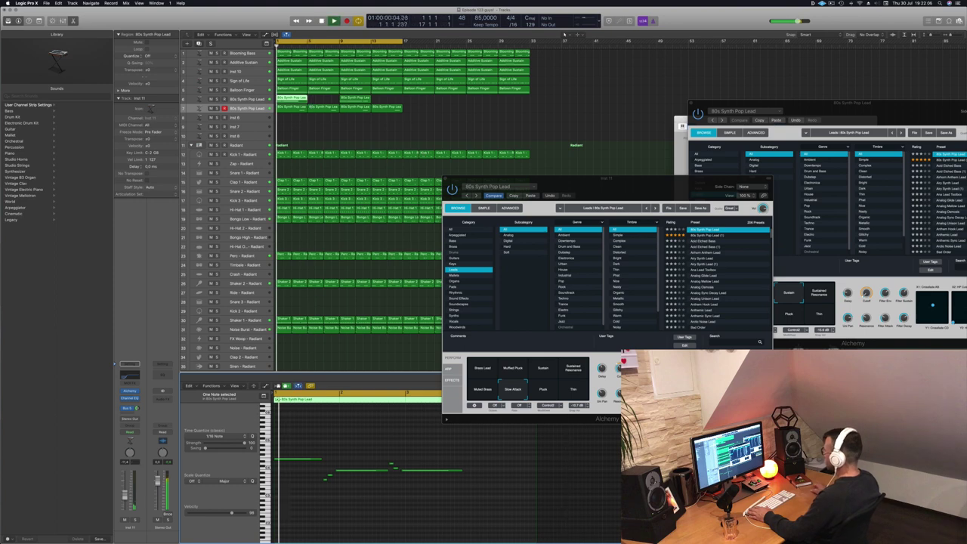
left_click(359, 98)
left_click(487, 470)
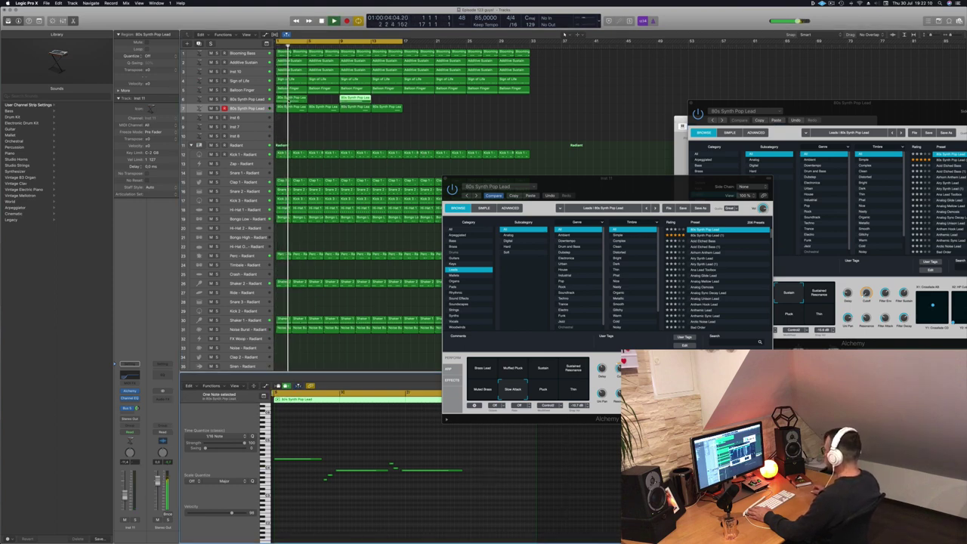
left_click(323, 130)
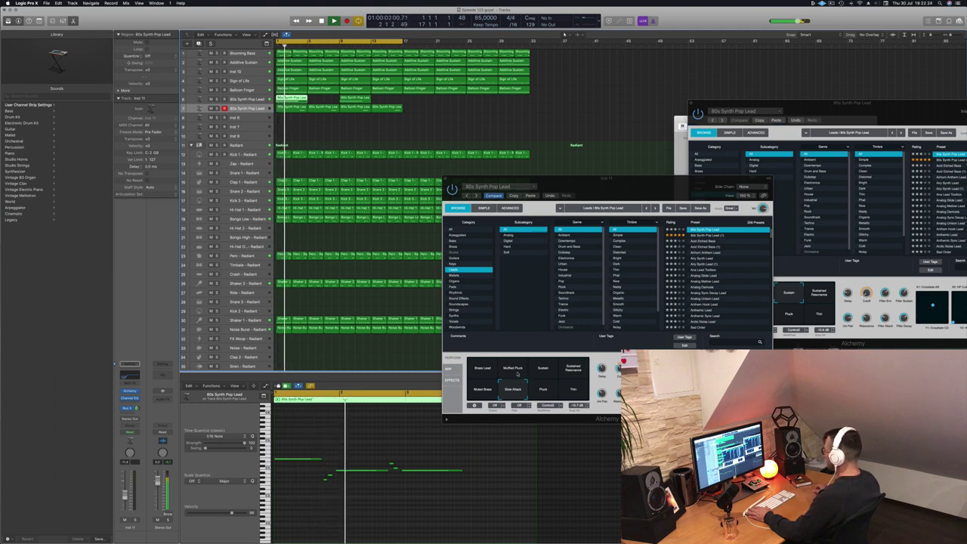
- Switch the duplicate lead's Alchemy to the Sustain variation, and bring up the original lead's Alchemy beside it for comparison
left_click(541, 370)
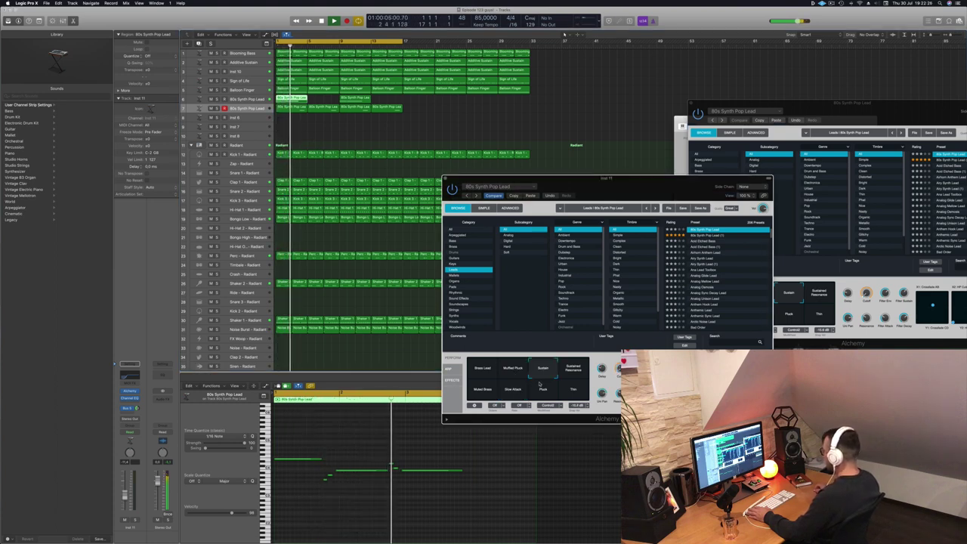
left_click(99, 377)
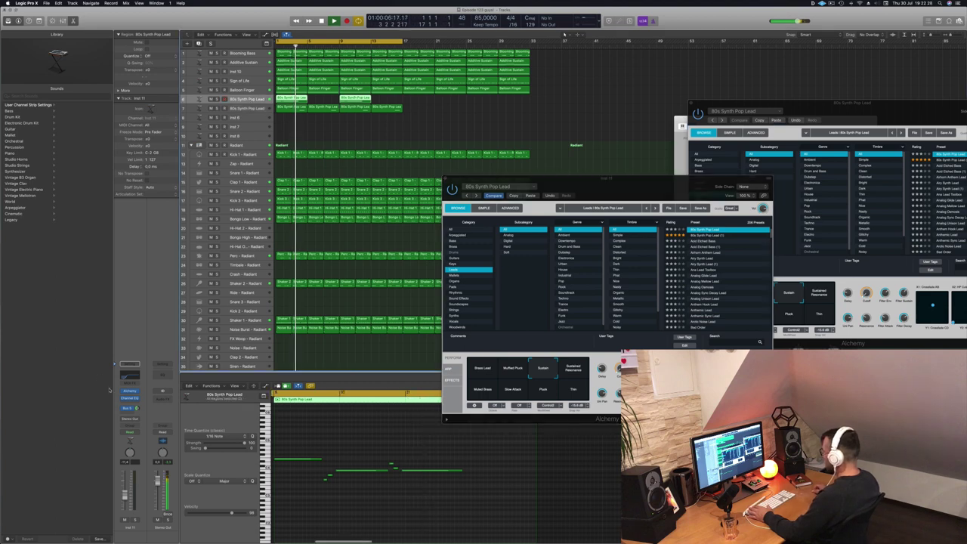
key("super+k")
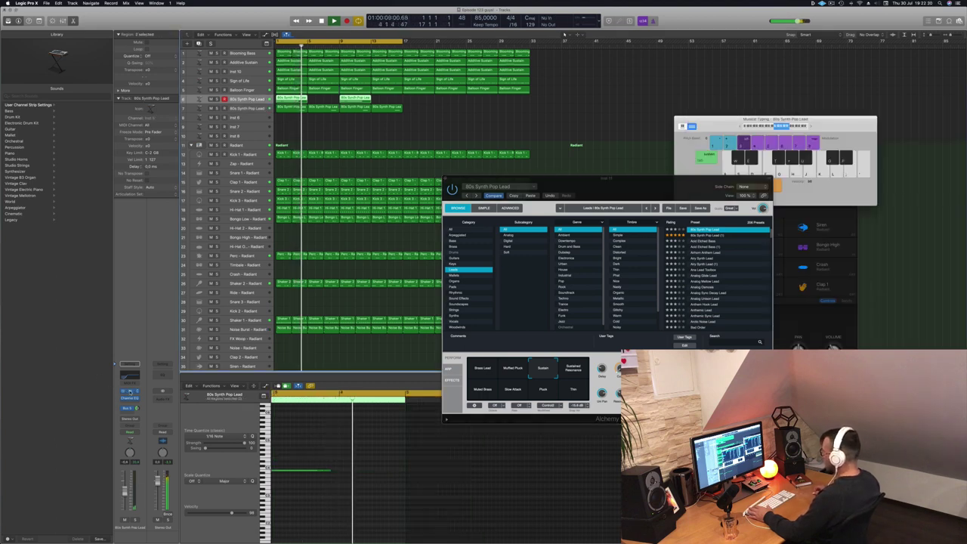
left_click(129, 391)
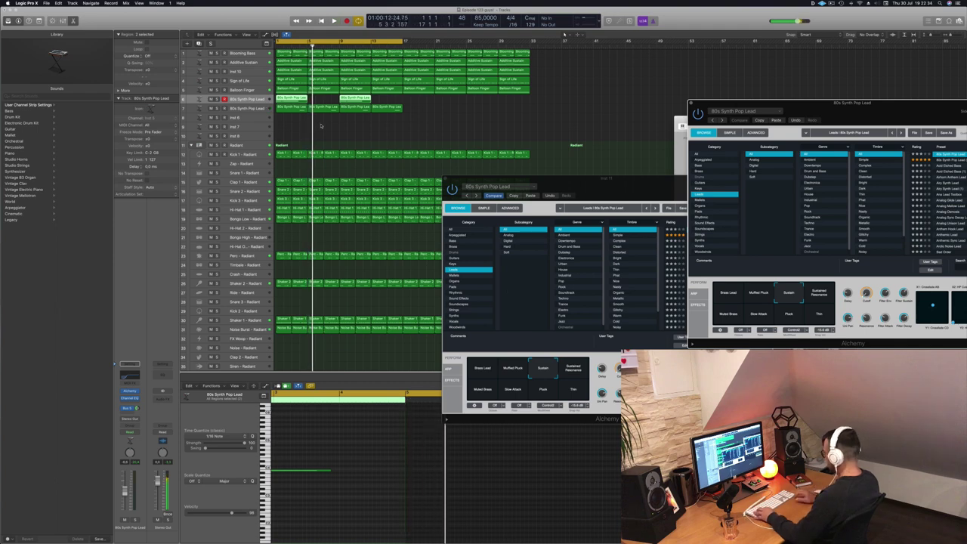
left_click_drag(616, 184, 506, 178)
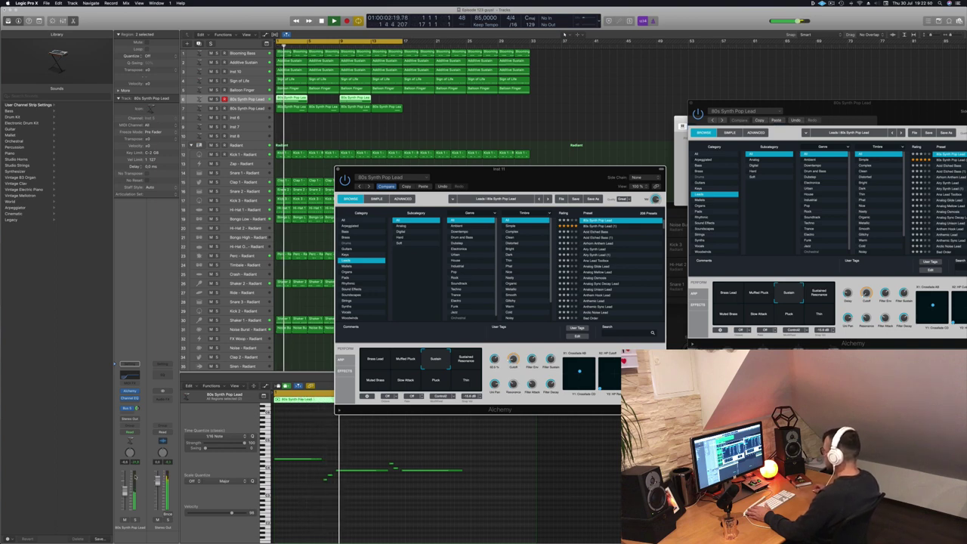
- Transpose the notes in all four single-note regions on the duplicate lead track down one octave
left_click(310, 108)
left_click(472, 450)
key("super+a")
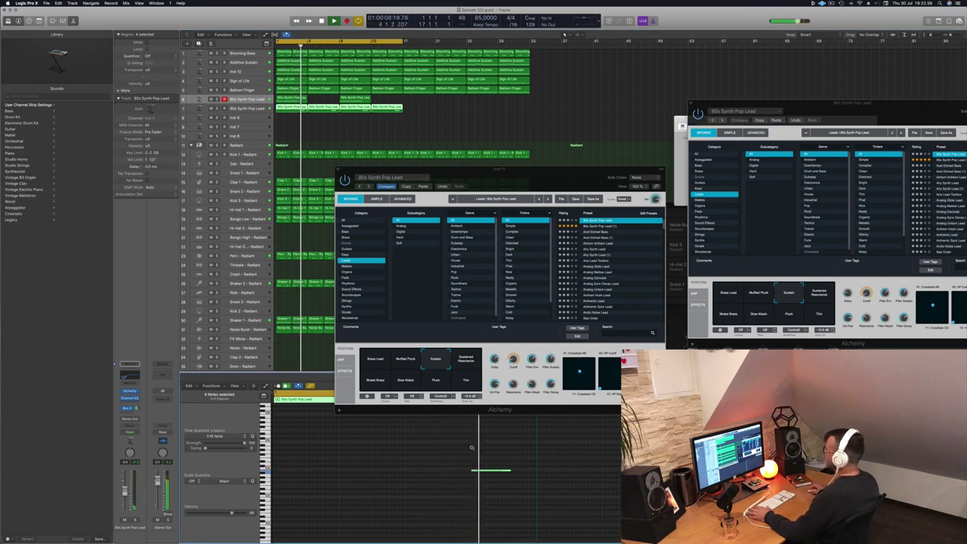
key("alt+shift+Down")
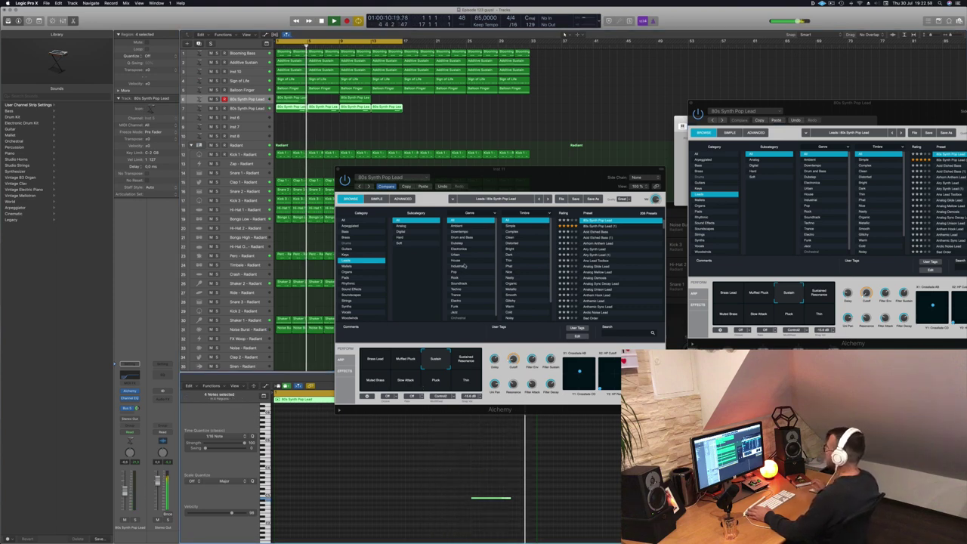
- Move the duplicate lead's Alchemy window clear of the arrangement and clear the region selection
left_click_drag(498, 173, 508, 133)
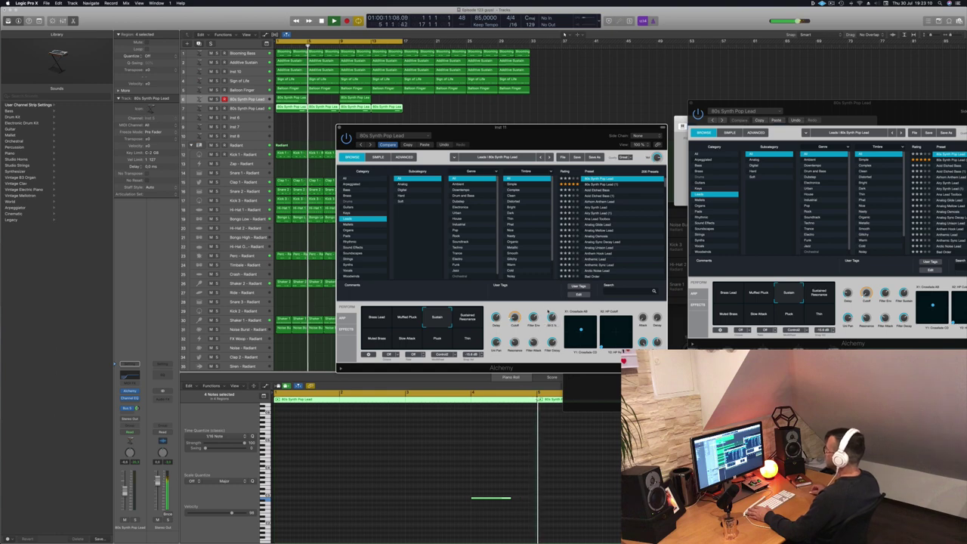
left_click(341, 127)
left_click(432, 129)
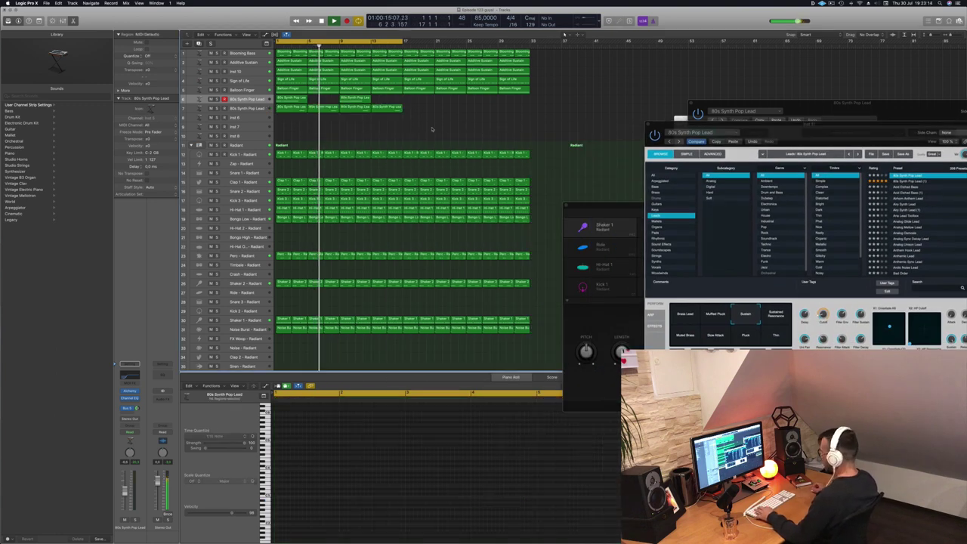